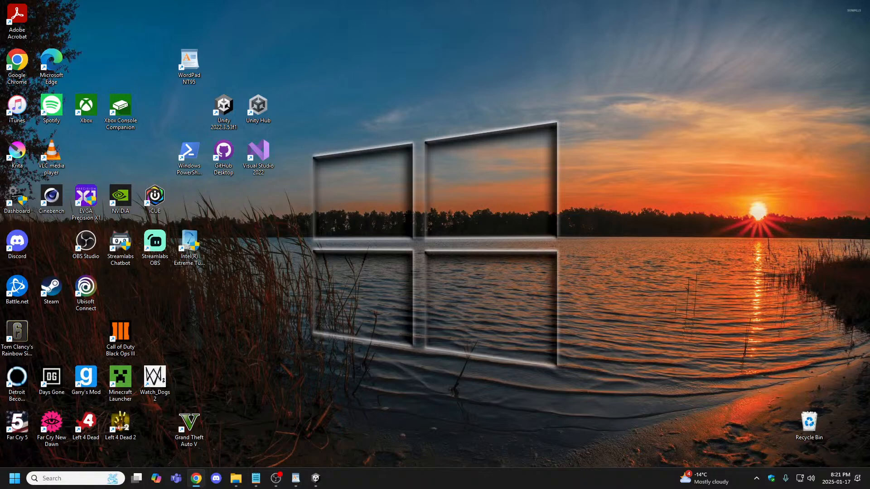
key("alt+Tab")
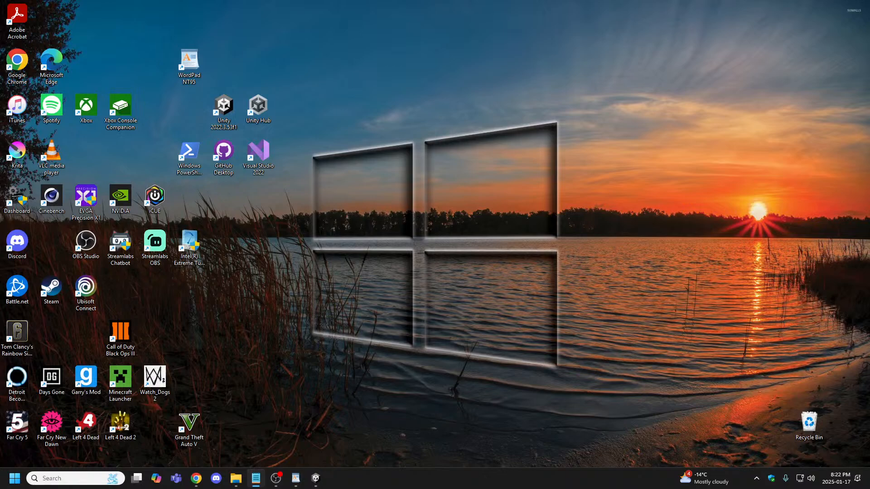
key("alt+Tab")
key("alt+Tab")
key("alt+Tab")
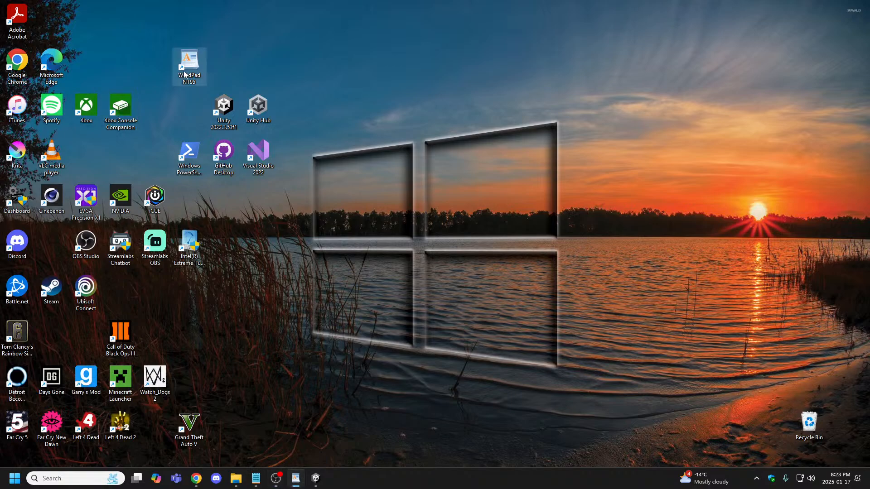
- Bring the blank WordPad document window onto this screen and look through its Home commands
left_click_drag(1, 102, 0, 72)
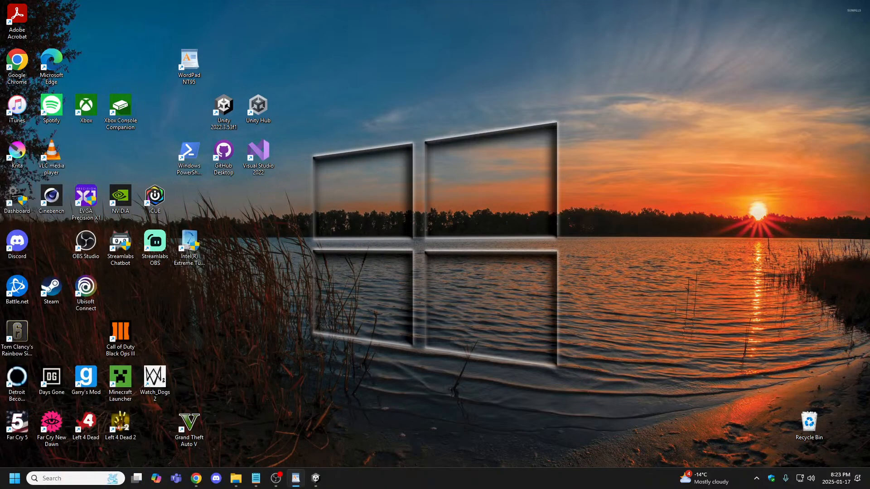
left_click_drag(1, 101, 432, 30)
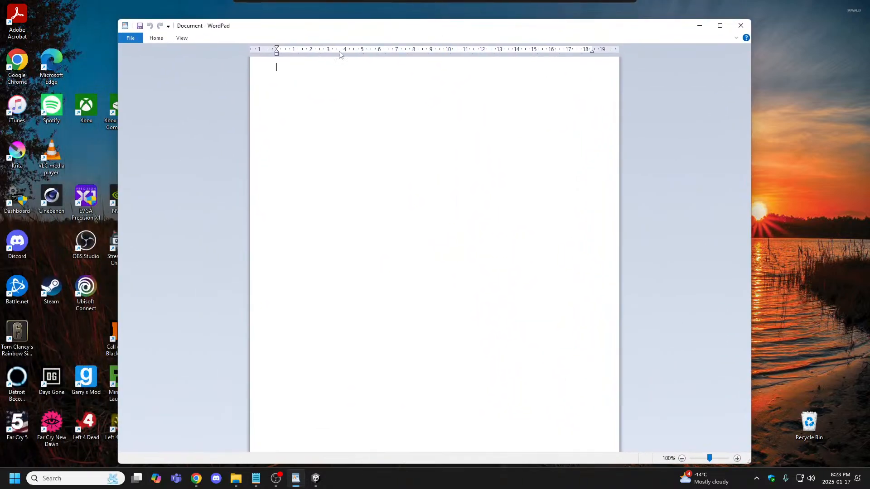
left_click(133, 38)
left_click(135, 39)
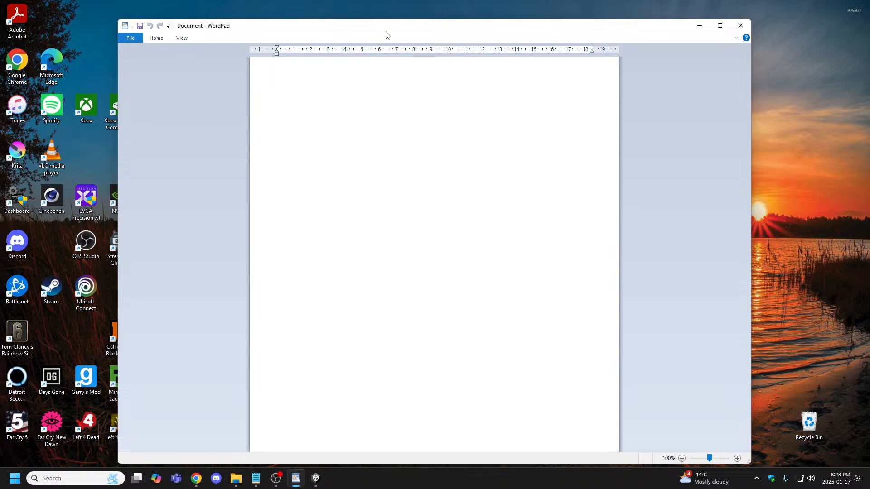
left_click(157, 39)
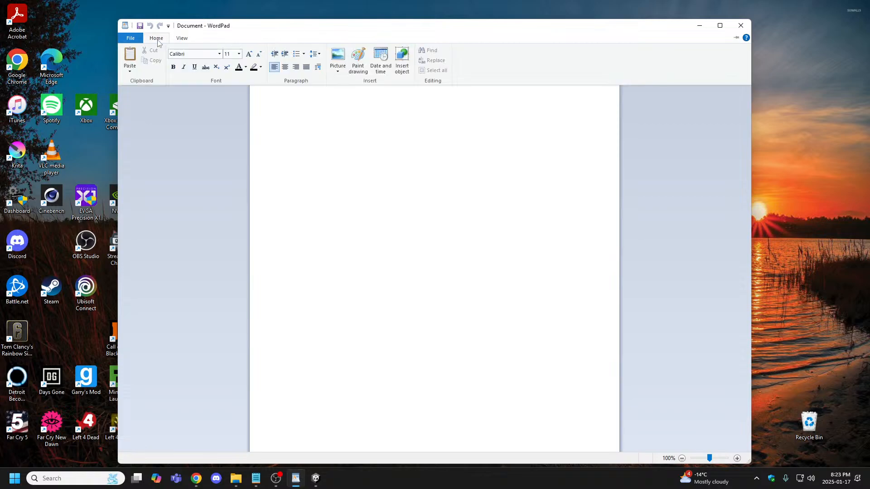
left_click(156, 40)
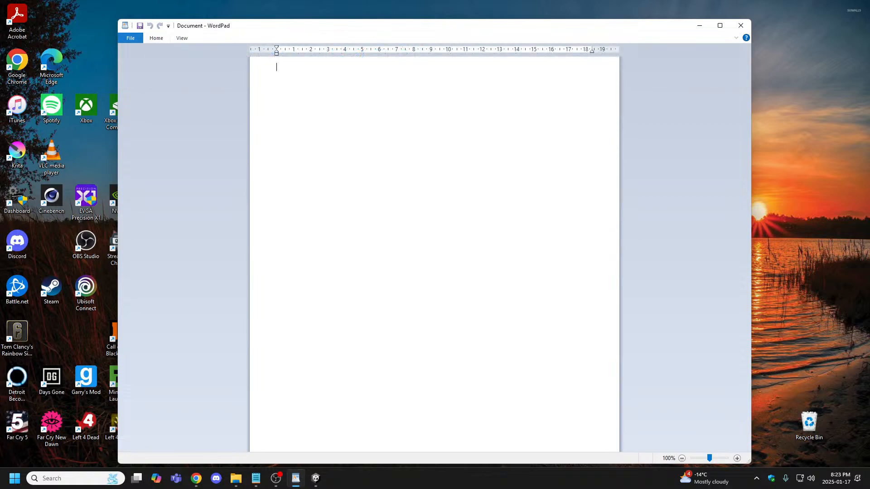
- Write "vbnjxbvcnxzcvbvcbcxvbcvxb HELLO Viewers" on the first line of the blank WordPad document
type("vbnjxbvcnxzcvbvcbcxvbcvxb HELLO Viw")
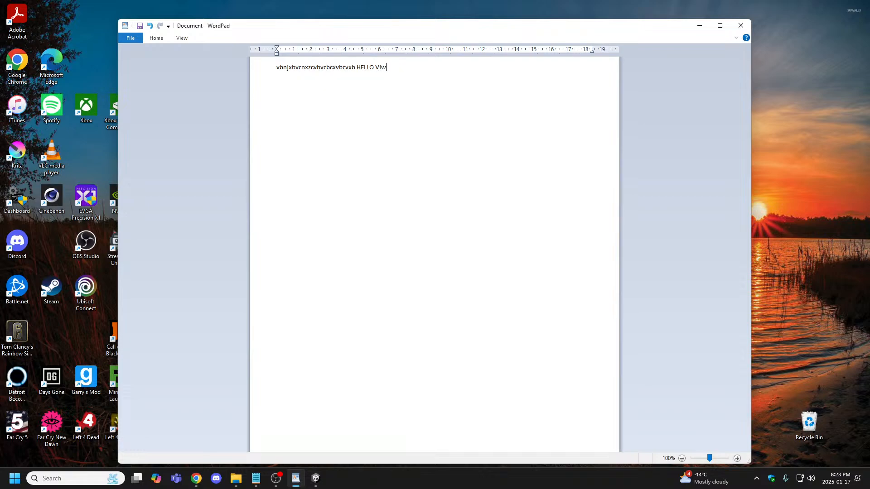
key("BackSpace")
type("ewerd")
key("BackSpace")
type("s")
- Close the WordPad document without keeping it and switch to the Unity project BusinessManParkour
left_click_drag(514, 30, 0, 86)
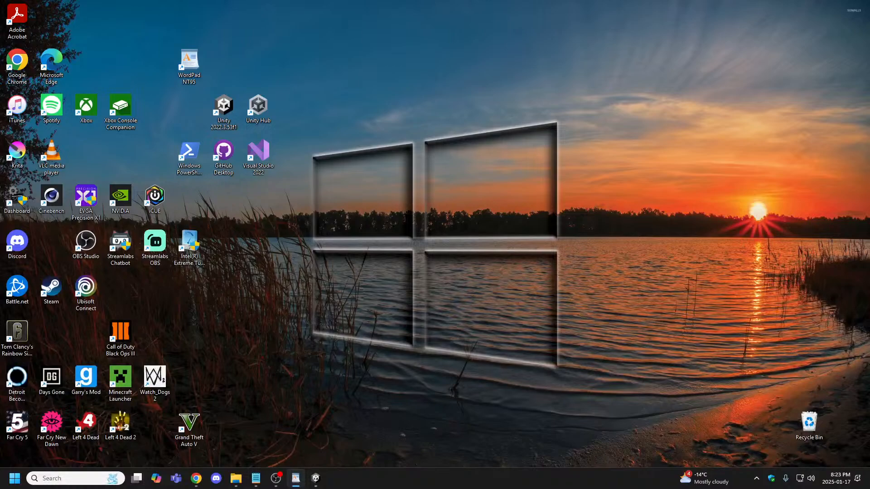
key("alt+F4")
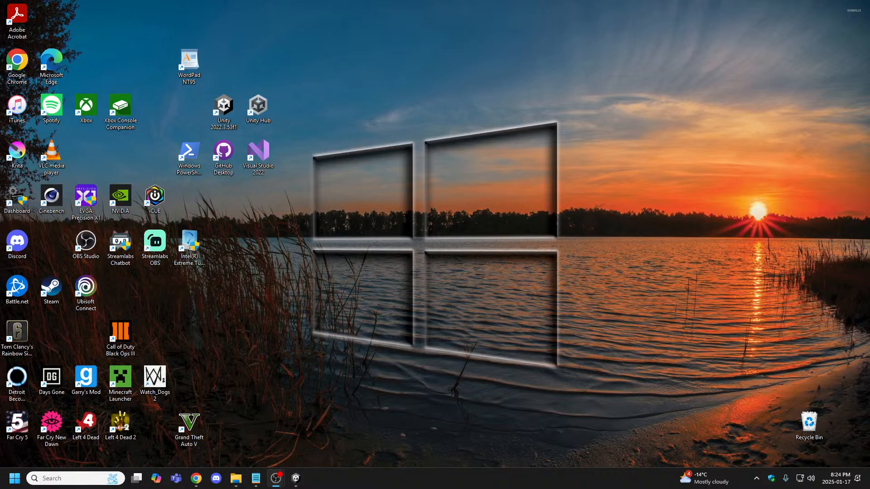
left_click(236, 478)
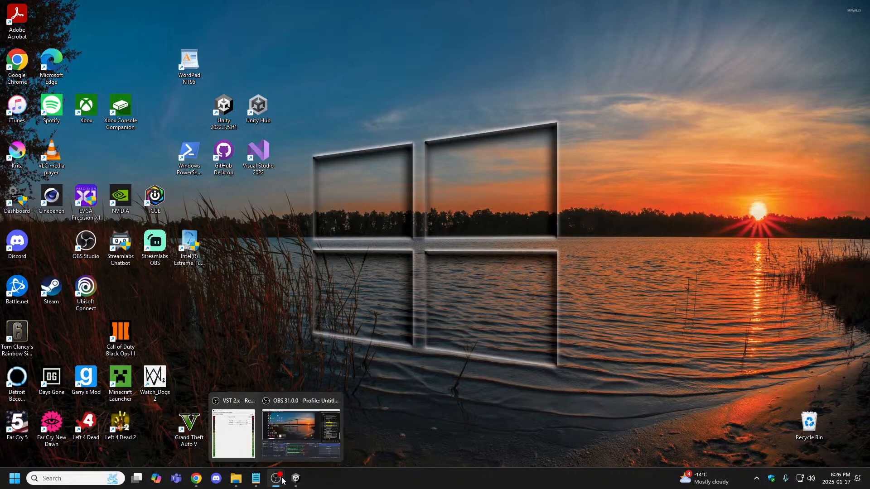
left_click(296, 479)
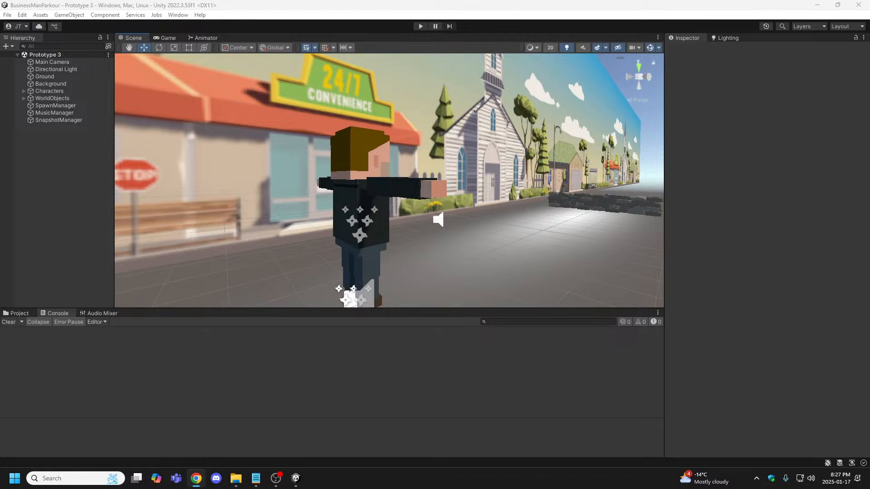
key("alt+Tab")
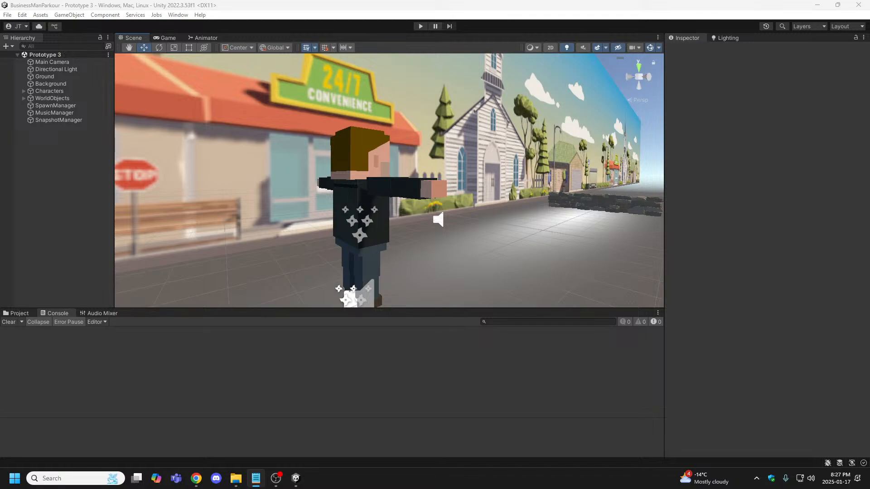
- Examine the Prototype 3 scene as a whole, including the town background, the character and the stone wall obstacle
left_click_drag(464, 210, 393, 233, "alt")
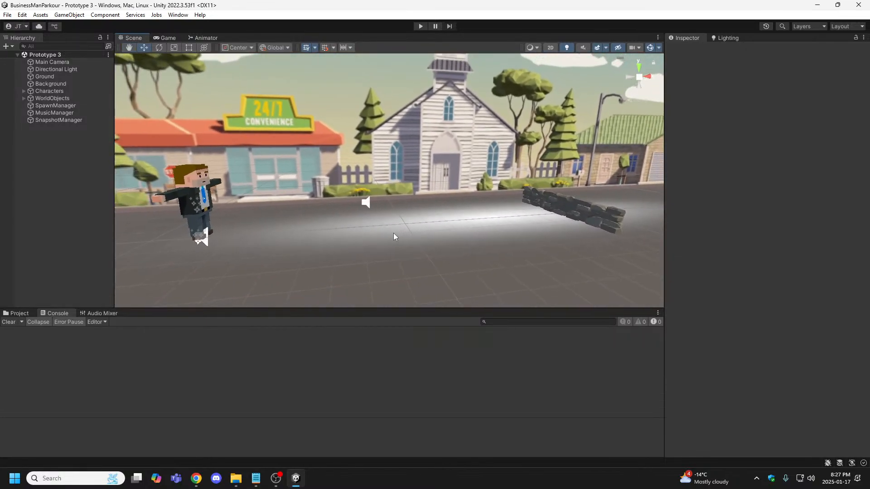
left_click_drag(393, 233, 389, 159, "alt")
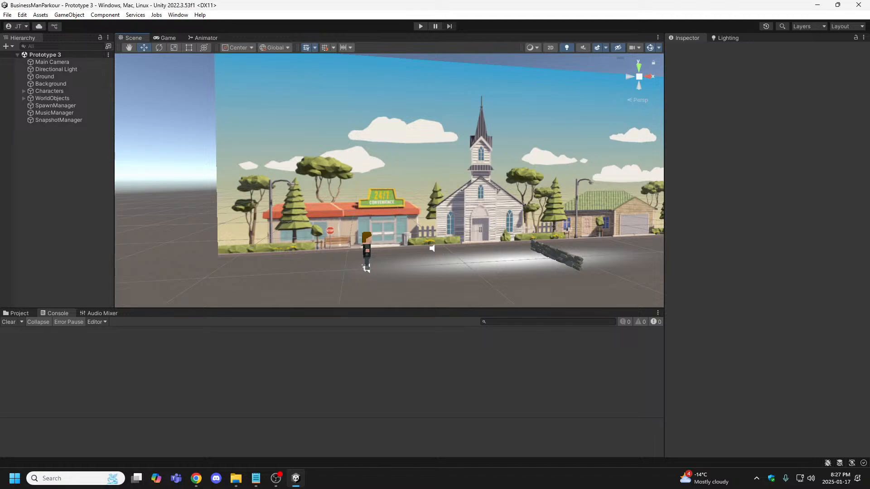
key("alt+Tab")
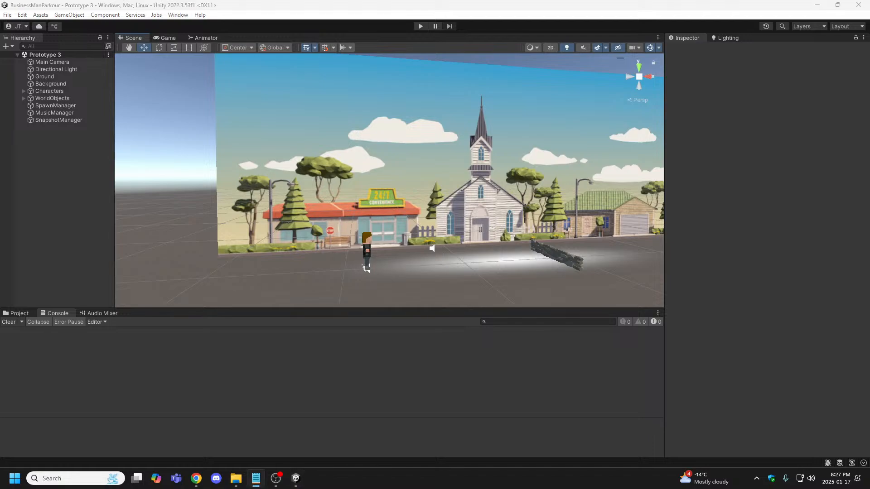
right_click(55, 137)
left_click(32, 159)
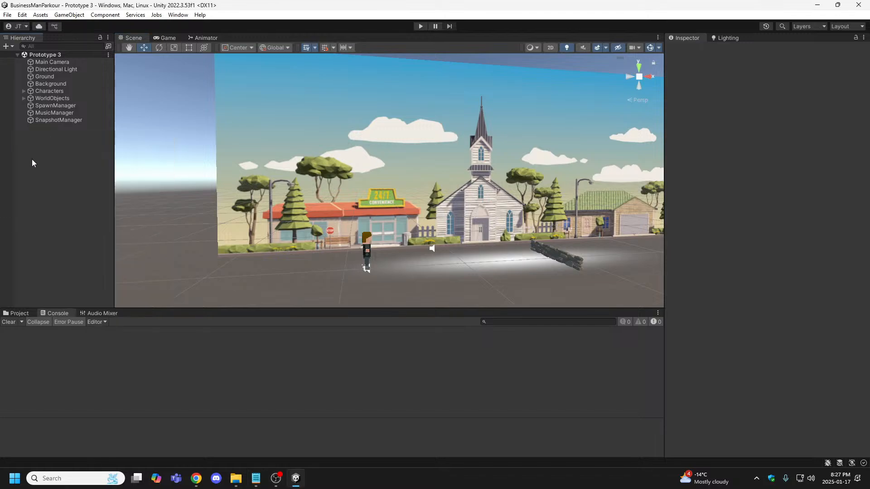
left_click_drag(379, 177, 443, 176, "alt")
right_click_drag(443, 176, 443, 177)
key("w")
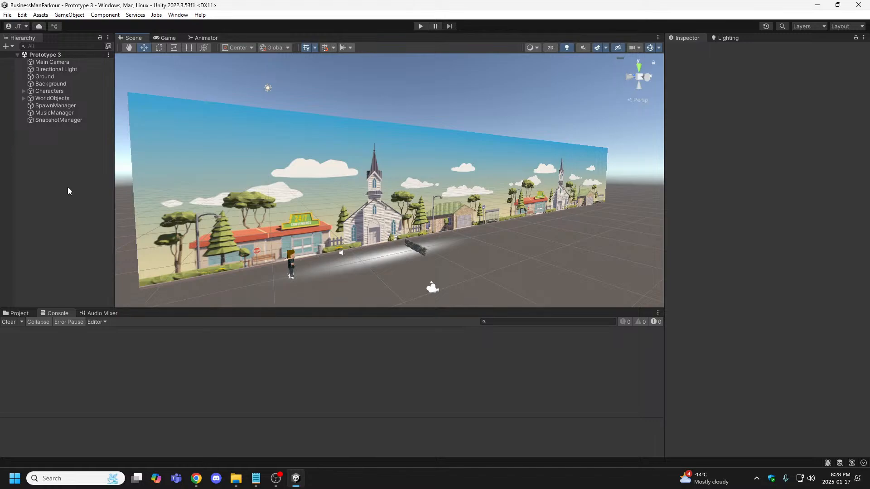
- Inspect the businessman character up close in front of the convenience store, ending with an overview of the whole background
right_click_drag(386, 260, 235, 262)
key("w")
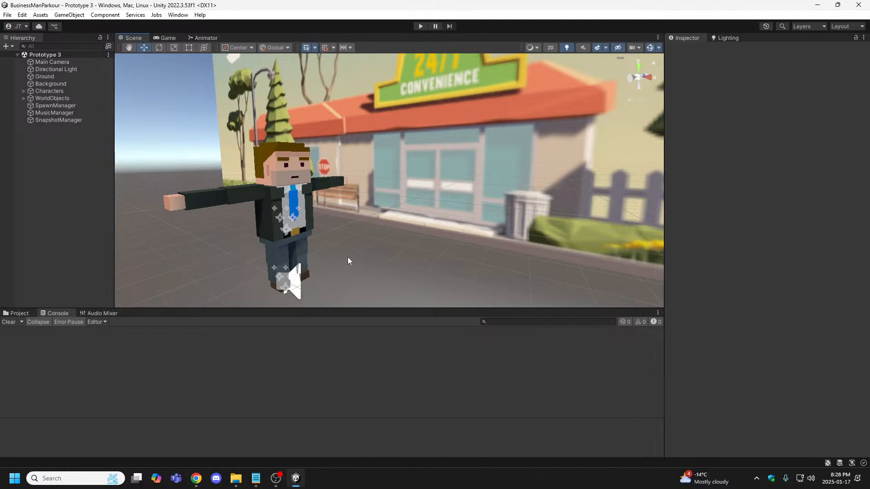
right_click_drag(351, 255, 392, 200)
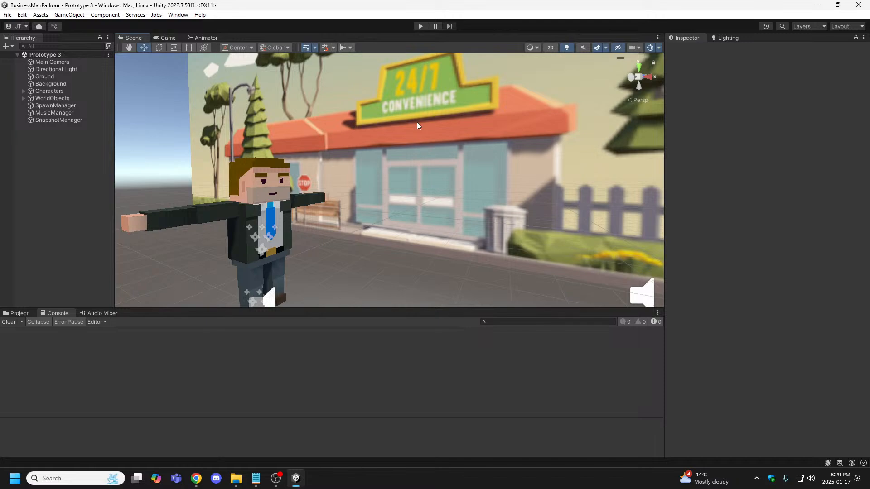
right_click_drag(401, 172, 387, 185)
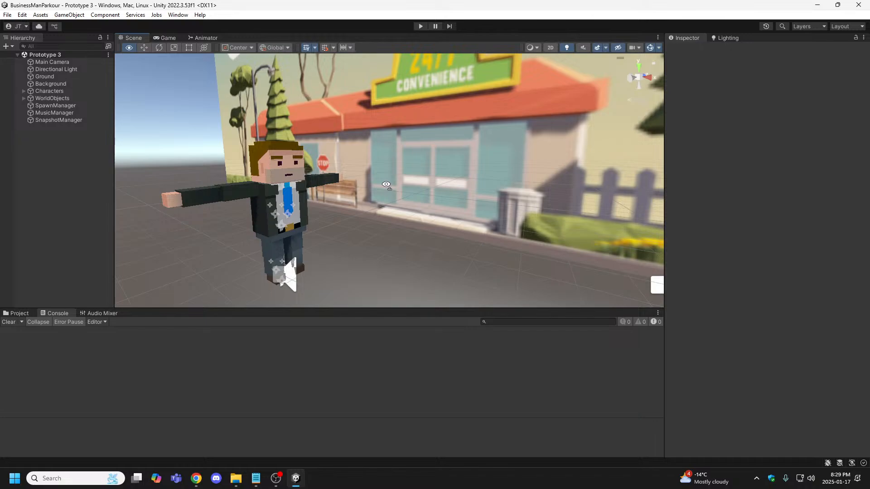
right_click_drag(386, 185, 412, 222)
key("d")
key("w")
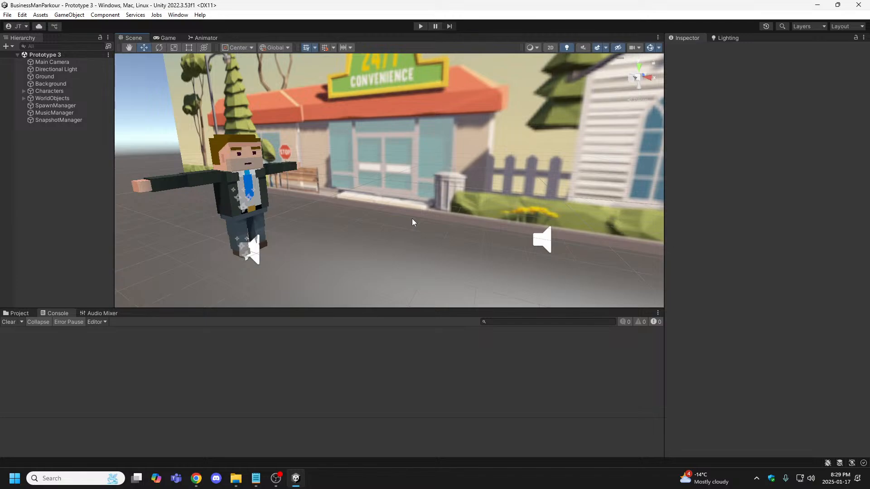
right_click_drag(411, 219, 386, 218)
key("s")
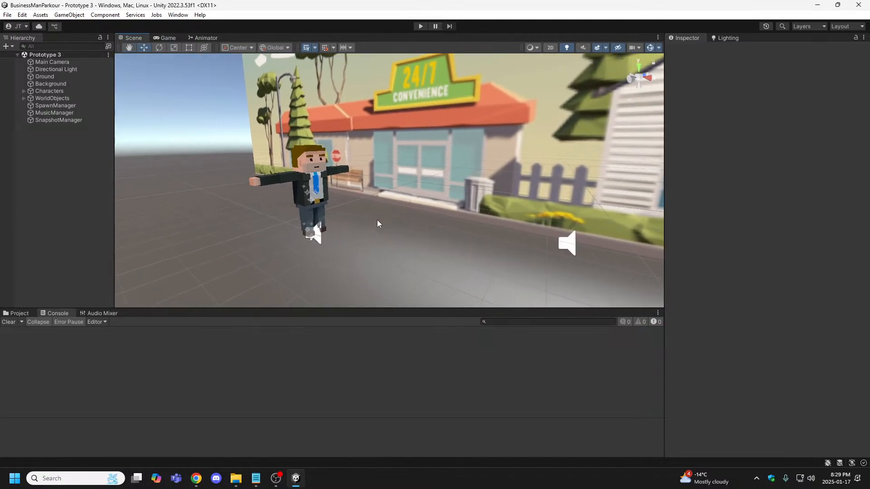
right_click_drag(379, 223, 529, 194)
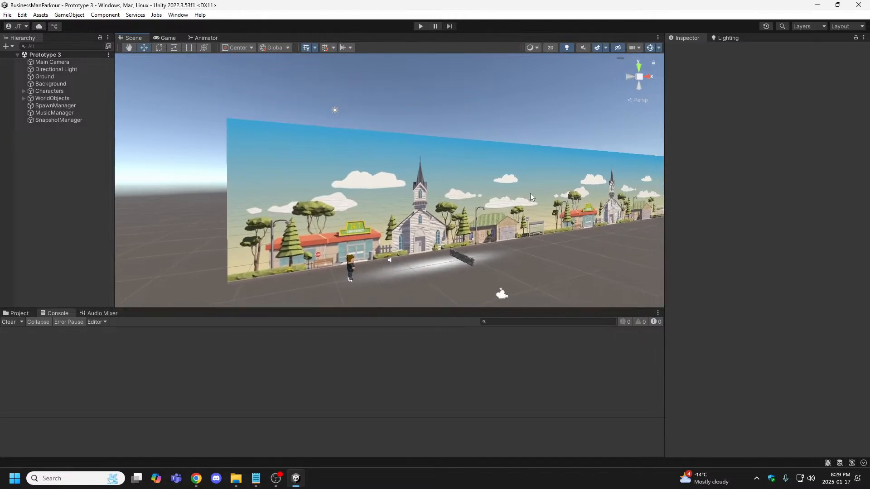
right_click(48, 145)
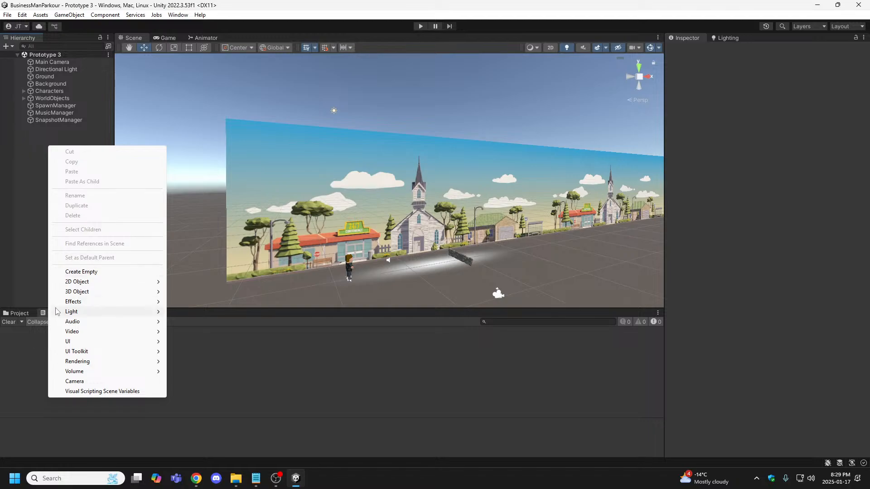
mouse_move(76, 344)
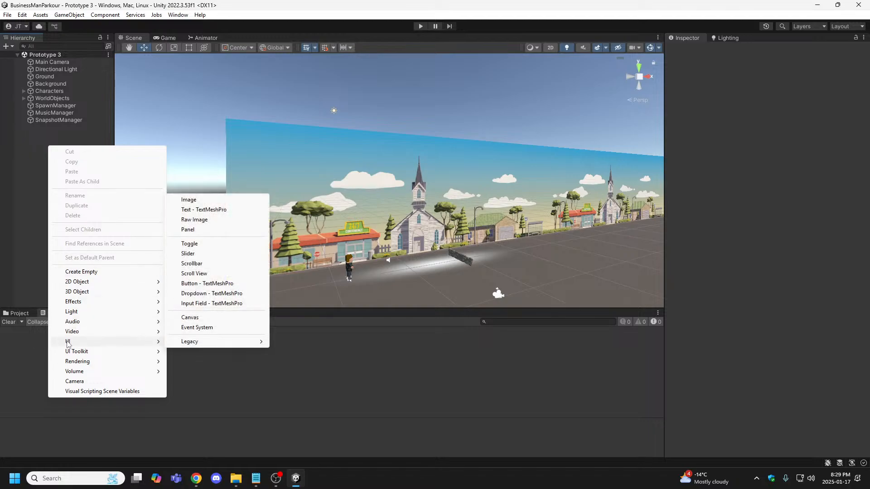
right_click(21, 154)
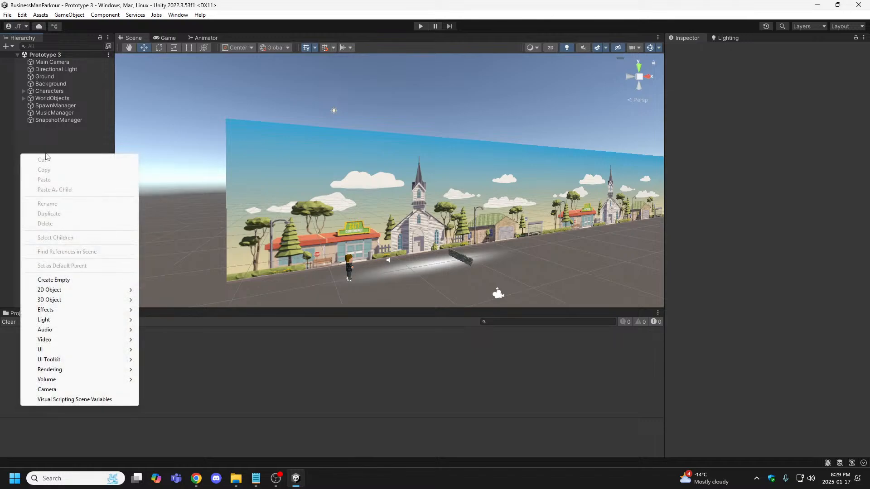
right_click(48, 152)
right_click(46, 150)
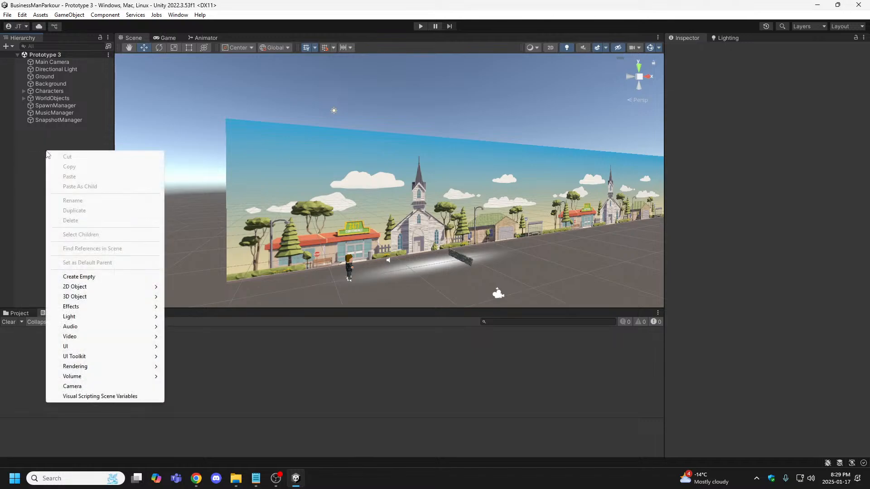
right_click(34, 154)
right_click(34, 154)
right_click(35, 146)
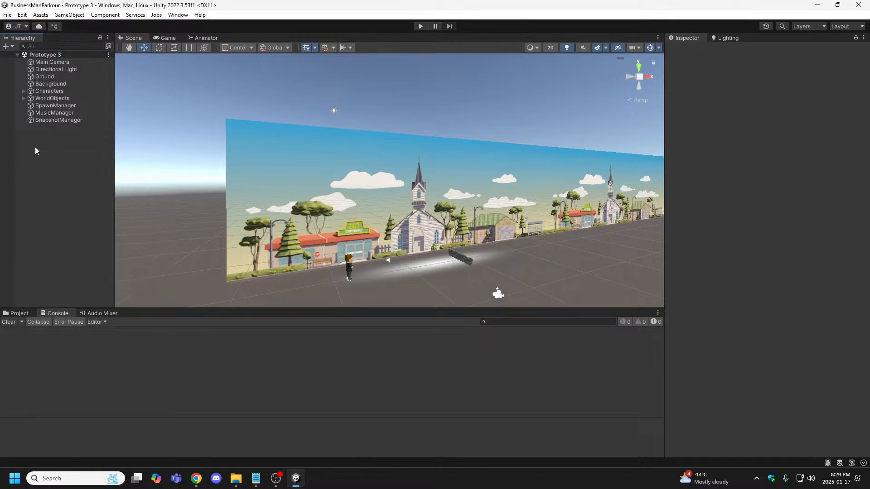
right_click(34, 147)
right_click(24, 146)
right_click(58, 134)
right_click(38, 154)
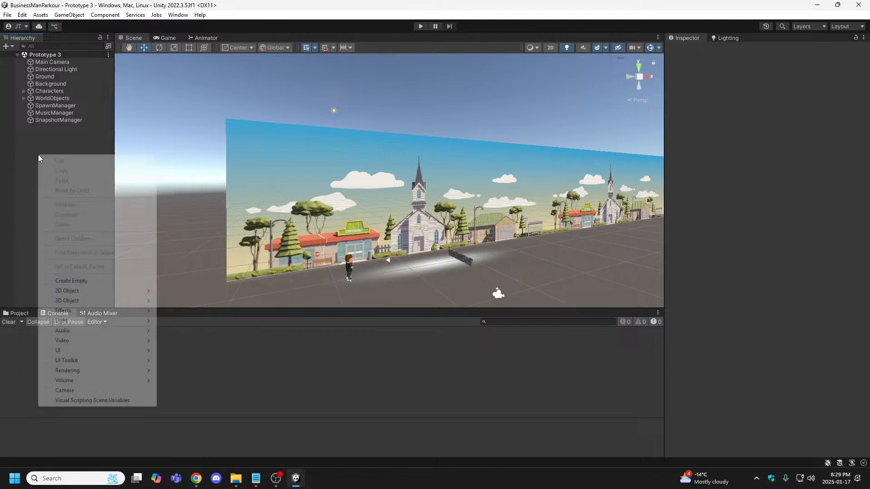
right_click(39, 139)
right_click(34, 154)
right_click(42, 139)
right_click(39, 149)
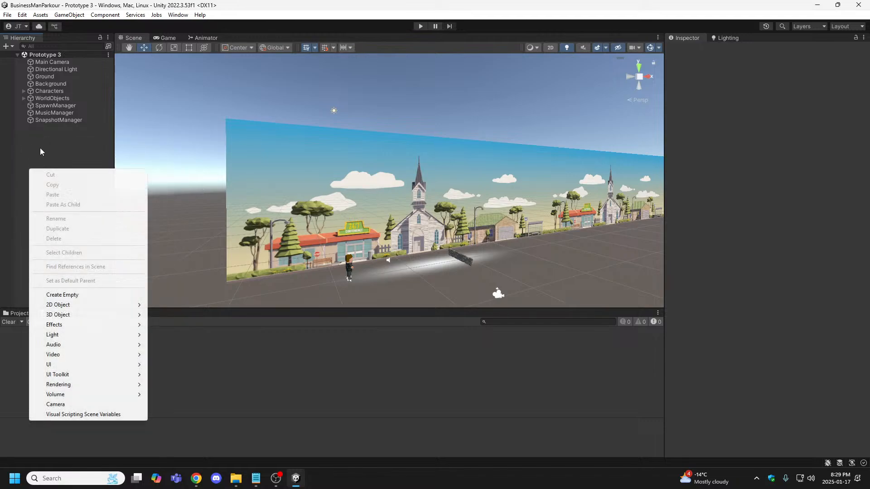
- Add a UI Canvas to the Prototype 3 scene and switch the Scene view to 2D mode
right_click(41, 145)
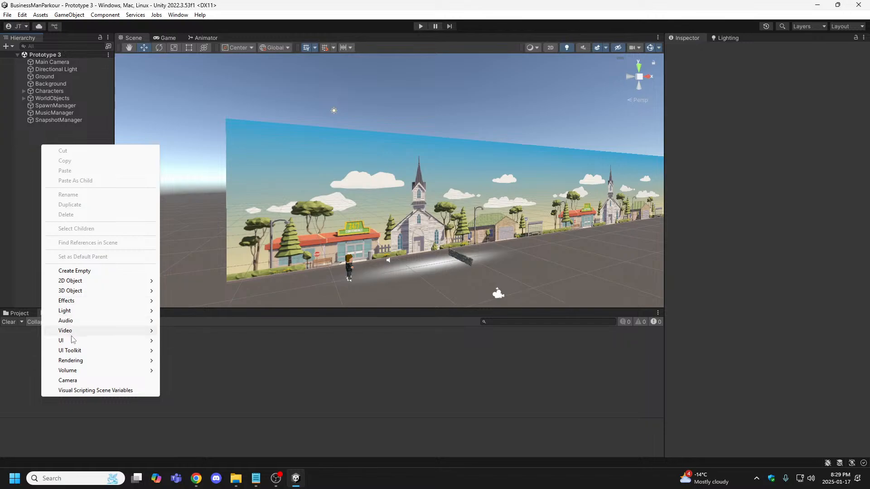
mouse_move(70, 341)
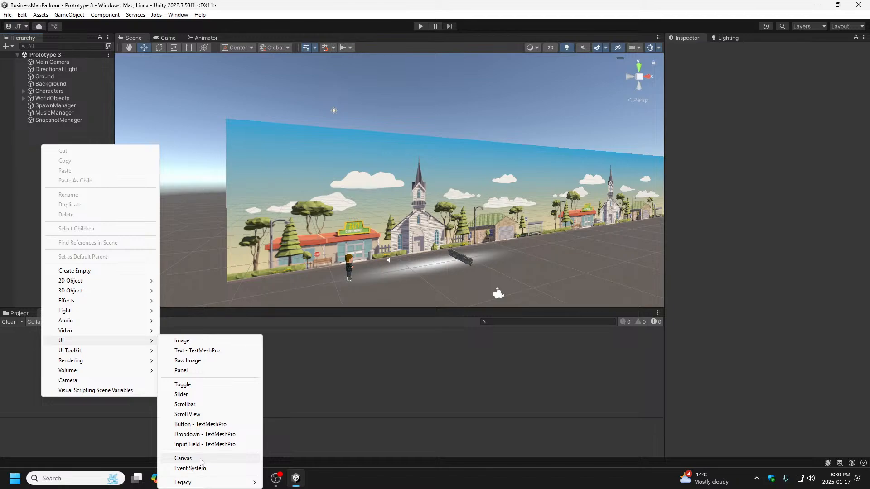
left_click(183, 459)
right_click_drag(252, 261, 501, 210)
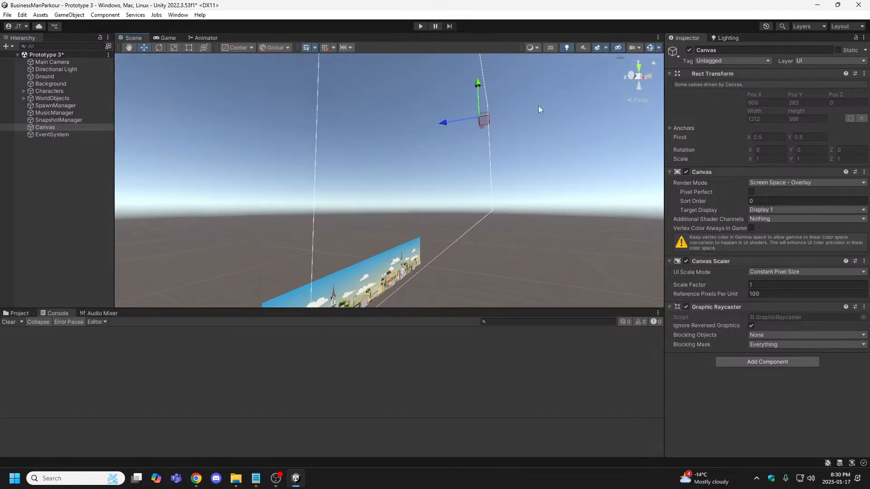
left_click(549, 48)
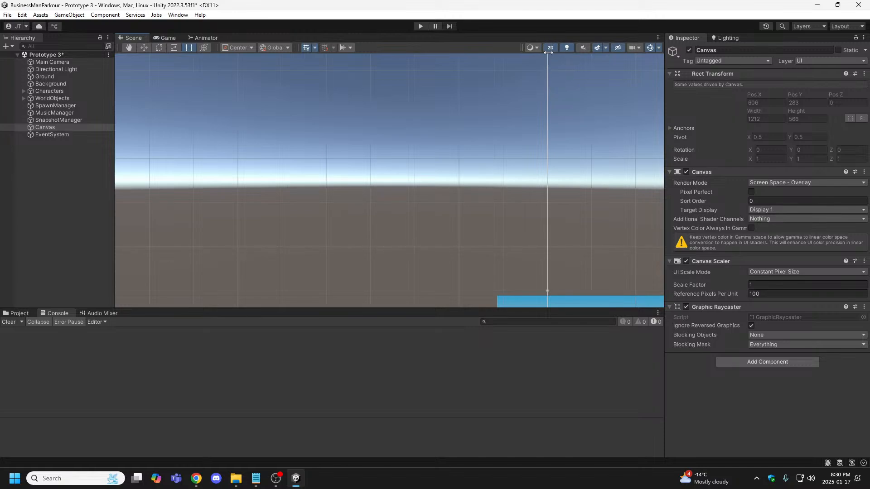
- Examine the full outline of the Canvas in the 2D Scene view and its scale relative to the town background
scroll(500, 204, "down", 6)
middle_click_drag(522, 240, 276, 217)
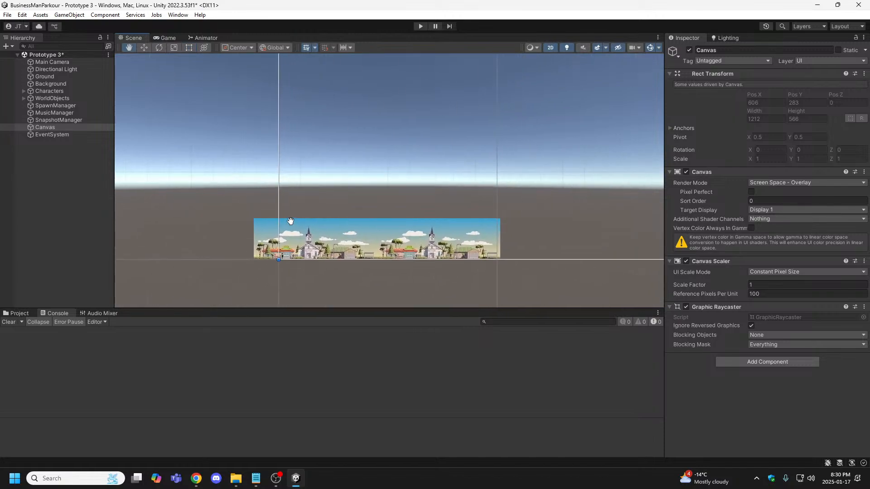
scroll(318, 200, "down", 8)
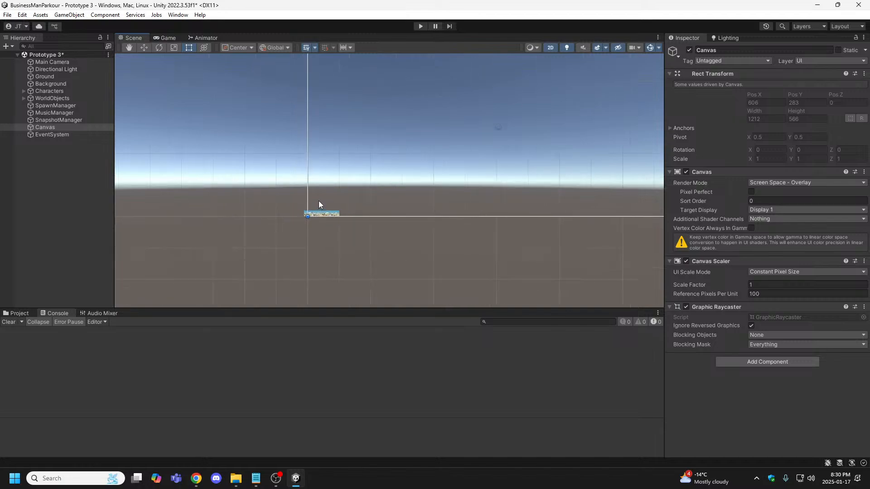
scroll(318, 200, "down", 4)
scroll(299, 208, "up", 5)
scroll(317, 199, "up", 4)
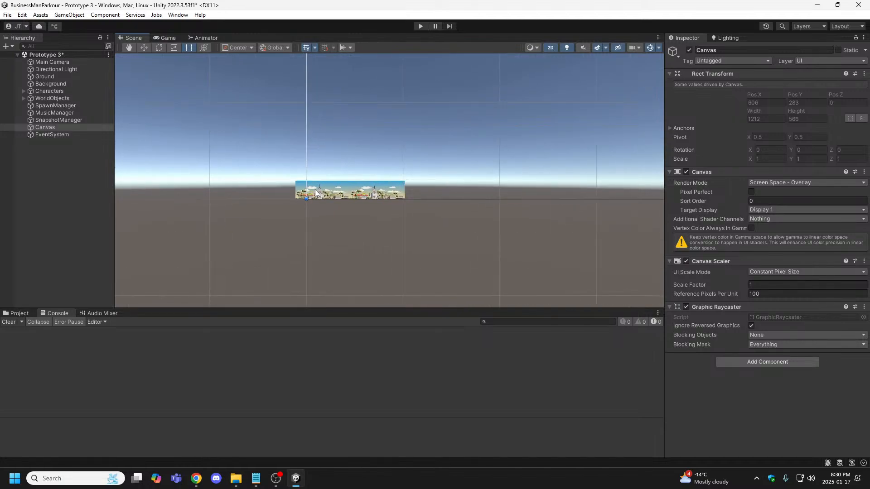
scroll(318, 201, "down", 2)
scroll(319, 217, "down", 6)
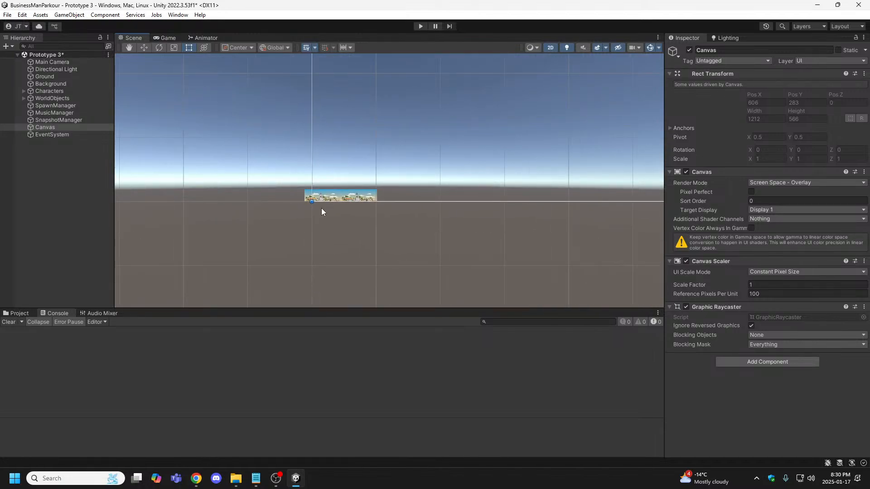
scroll(463, 137, "up", 3)
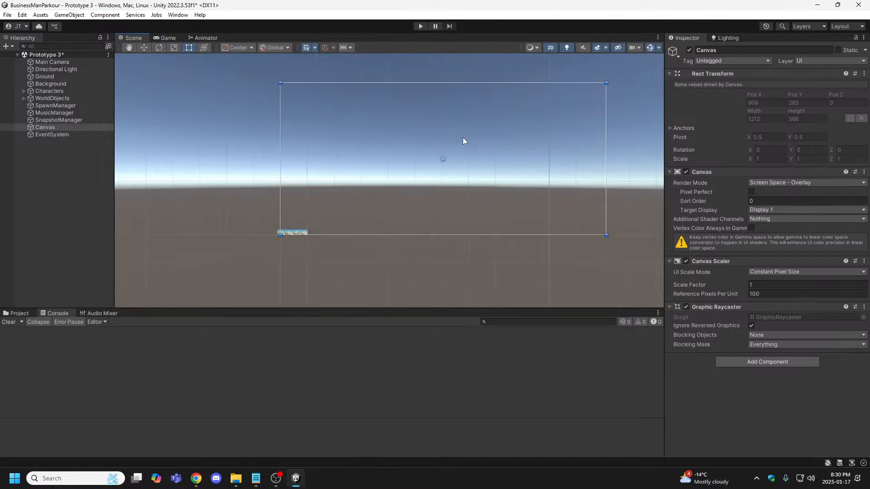
middle_click_drag(464, 142, 420, 149)
scroll(397, 159, "up", 3)
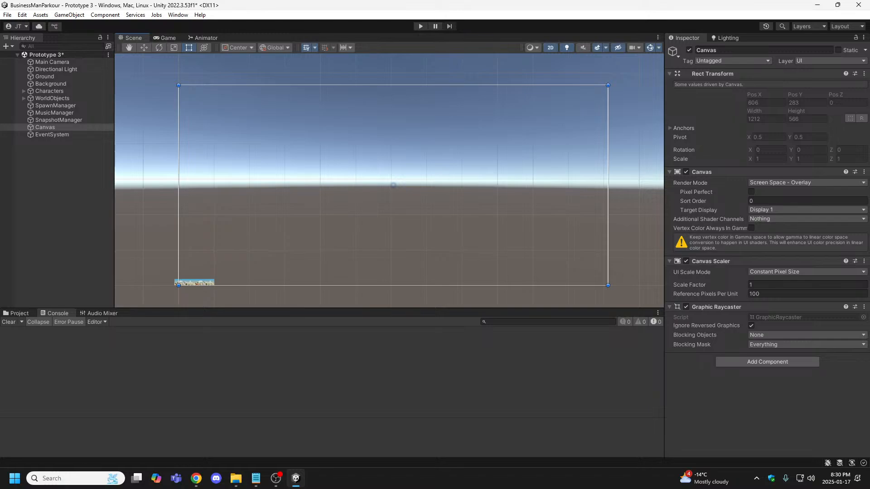
- Move the Canvas directly below Directional Light in the scene hierarchy
left_click_drag(42, 129, 47, 73)
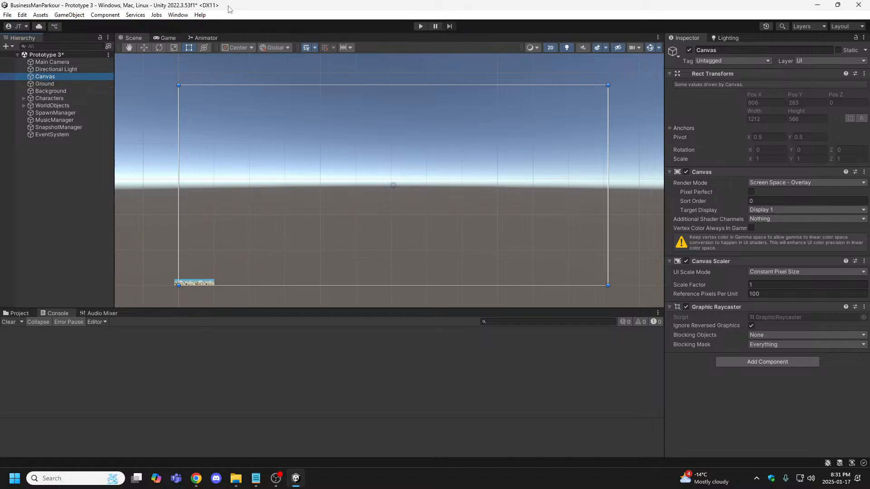
- Open the Package Manager and fit its floating window over the Scene view area
left_click(177, 15)
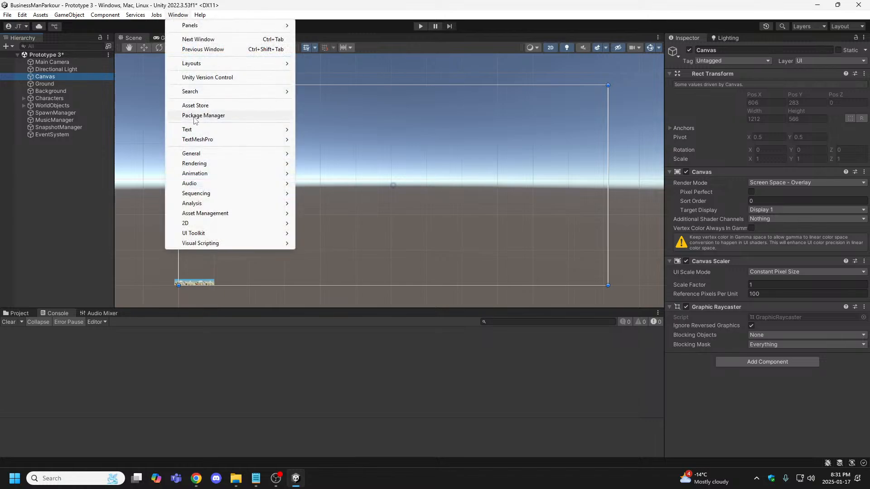
mouse_move(207, 140)
left_click(197, 116)
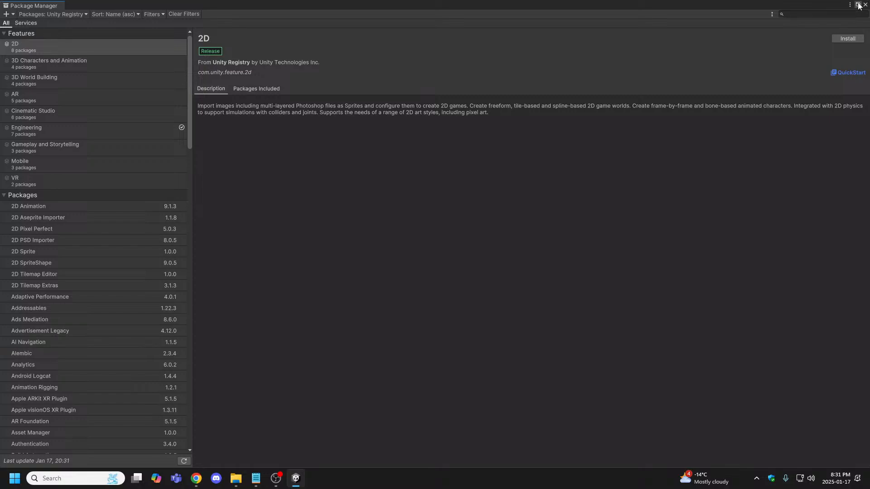
double_click(825, 8)
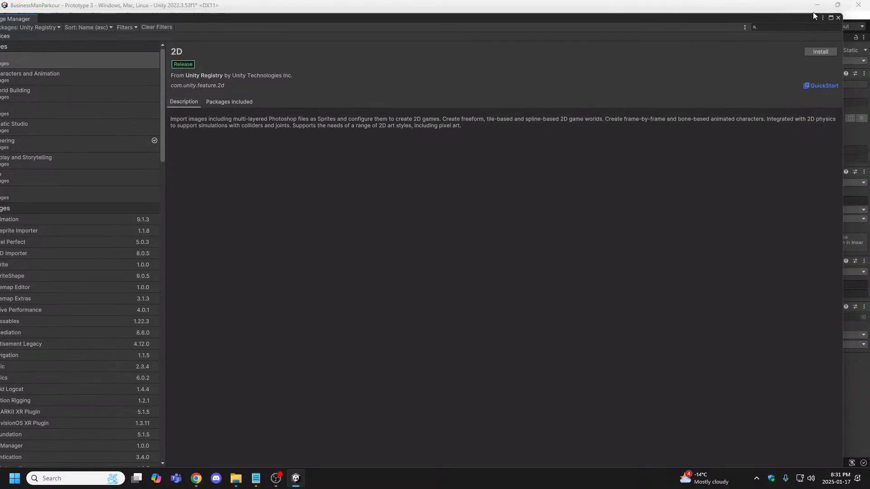
left_click_drag(840, 15, 421, 45)
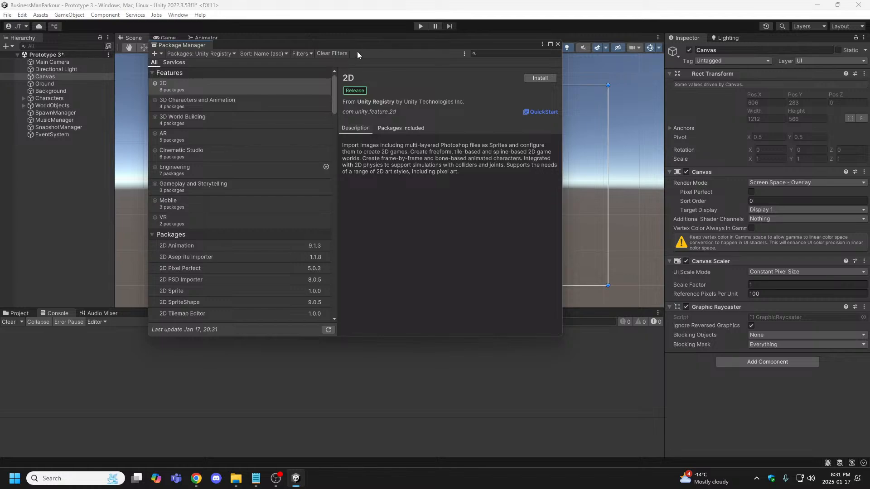
left_click_drag(357, 51, 328, 65)
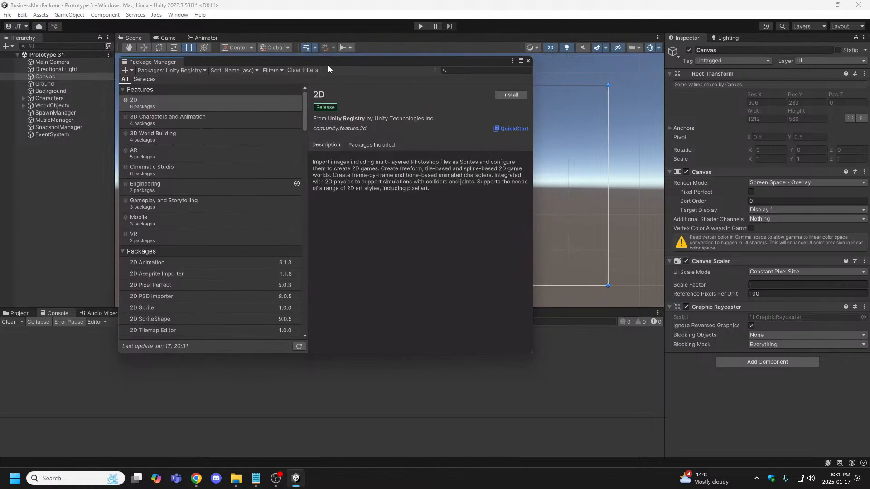
left_click_drag(531, 352, 662, 310)
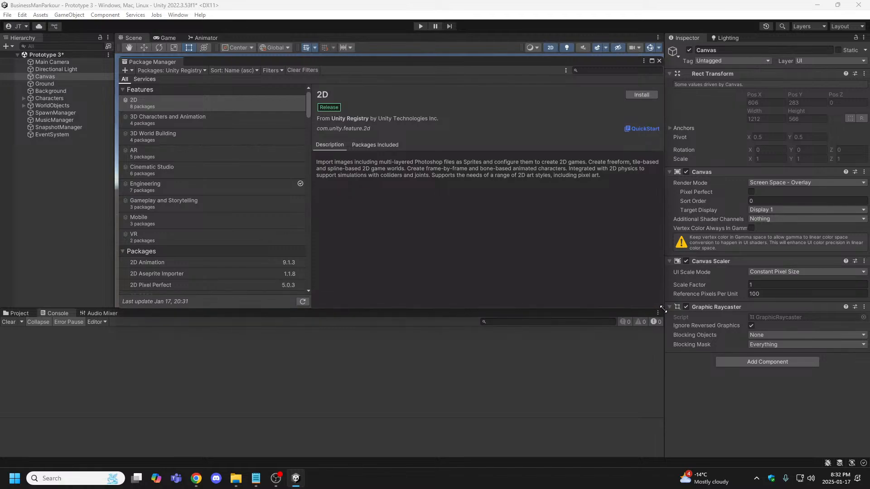
left_click_drag(417, 64, 414, 57)
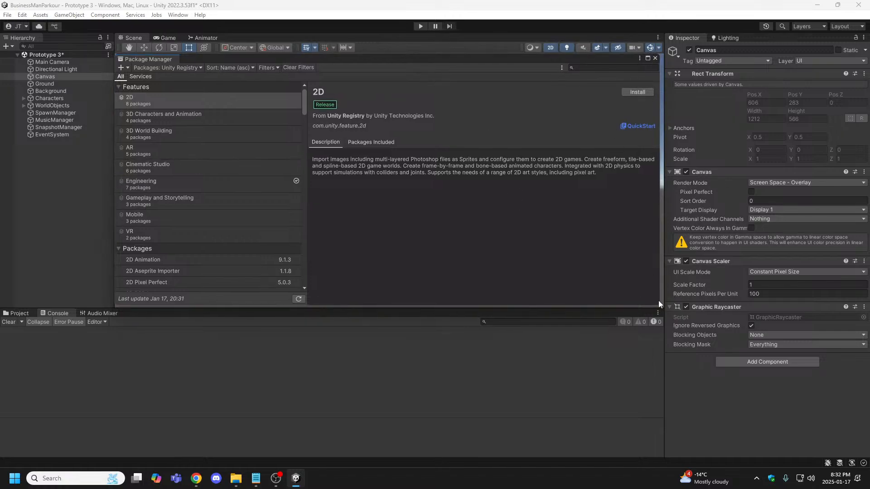
left_click_drag(660, 301, 663, 303)
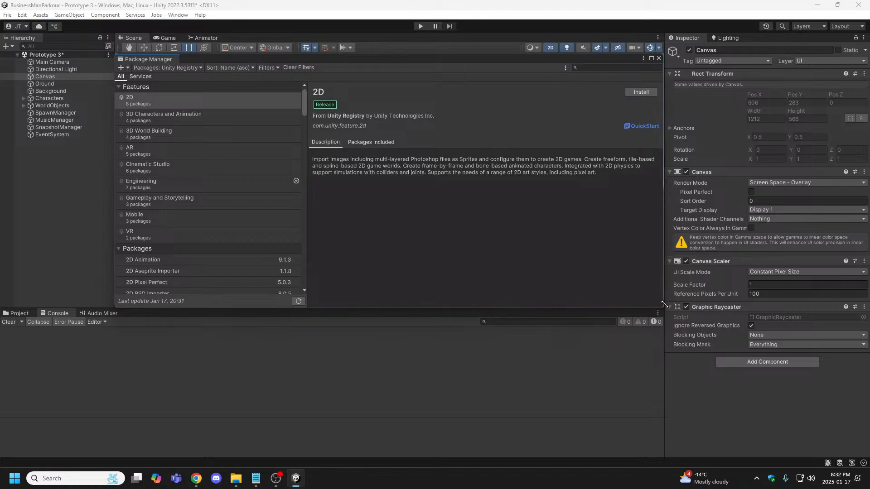
left_click(653, 60)
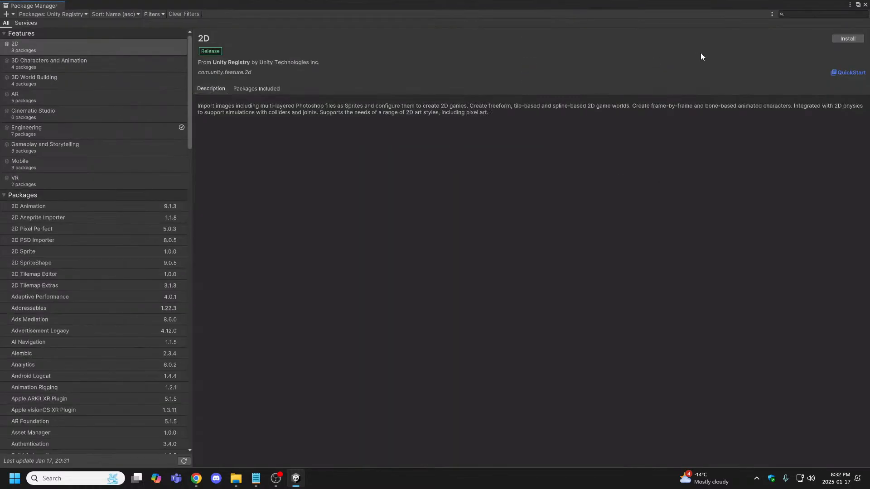
left_click(857, 3)
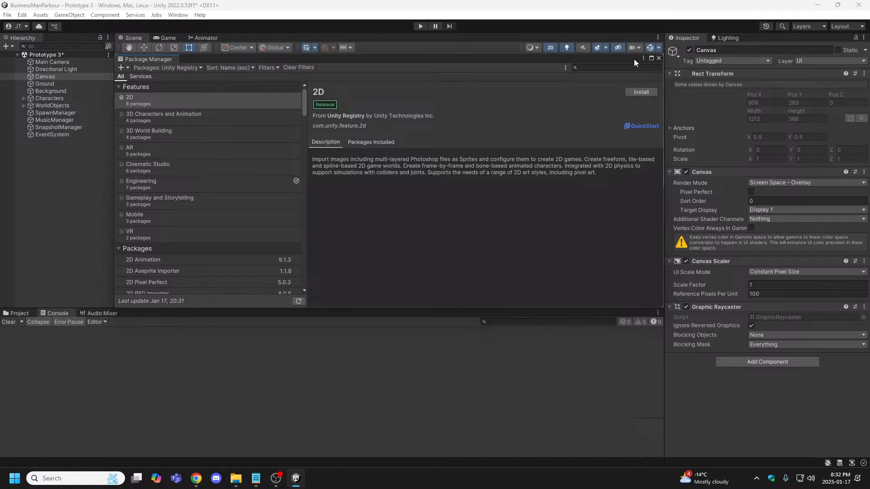
left_click(650, 59)
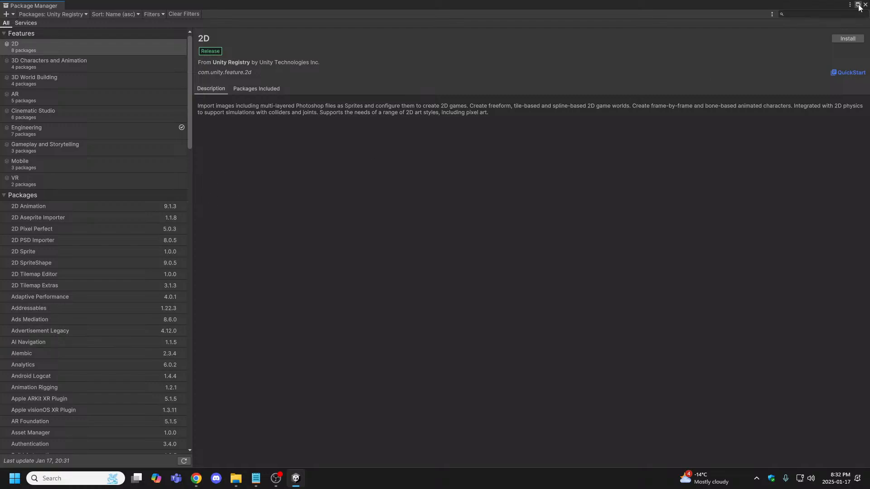
left_click_drag(816, 7, 606, 60)
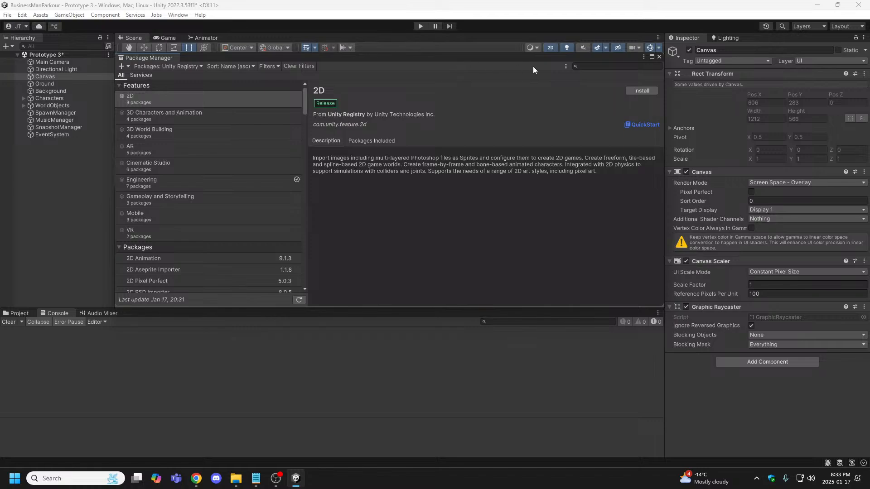
- Search the Unity Registry packages for "text", update TextMeshPro to version 3.0.9 and close the Package Manager
left_click(594, 64)
type("text")
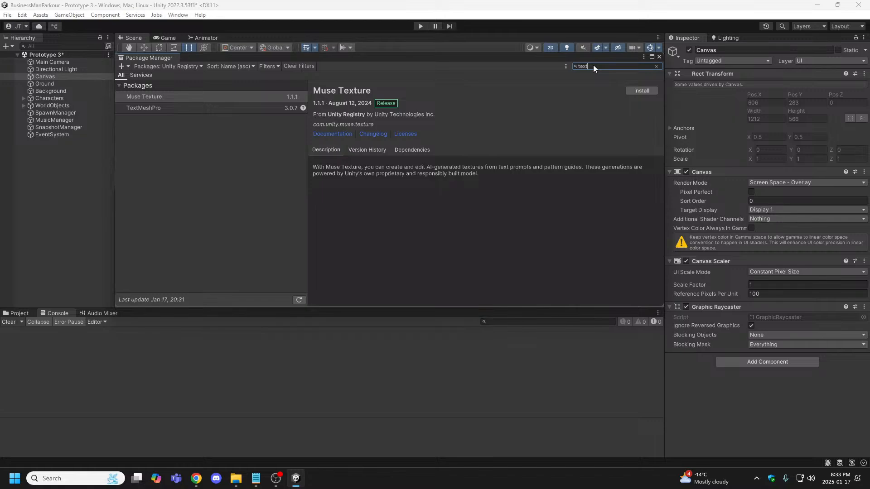
left_click(146, 108)
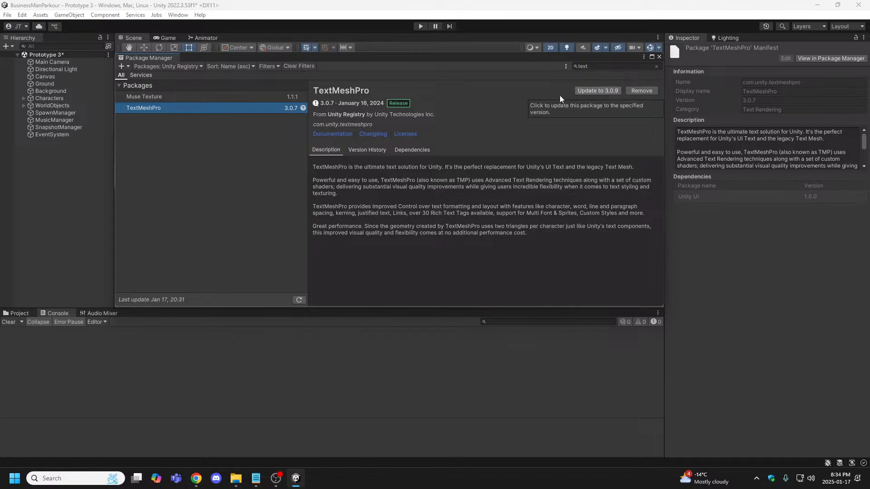
left_click(597, 92)
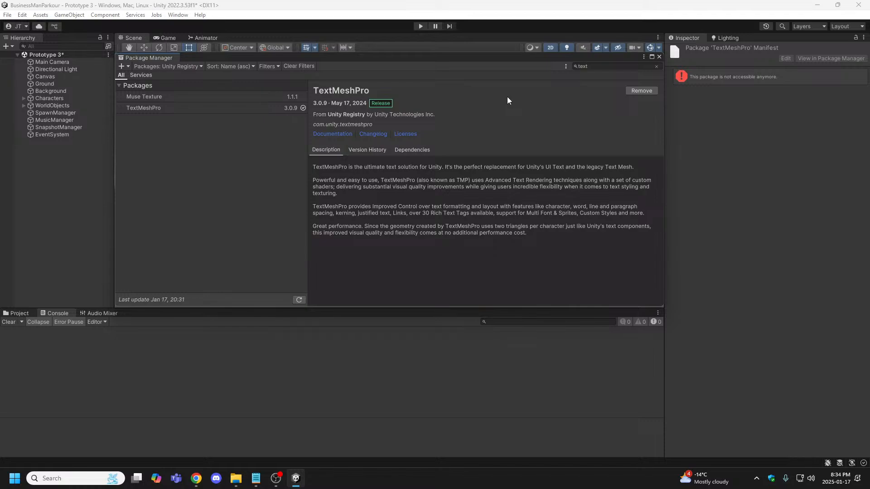
left_click(166, 110)
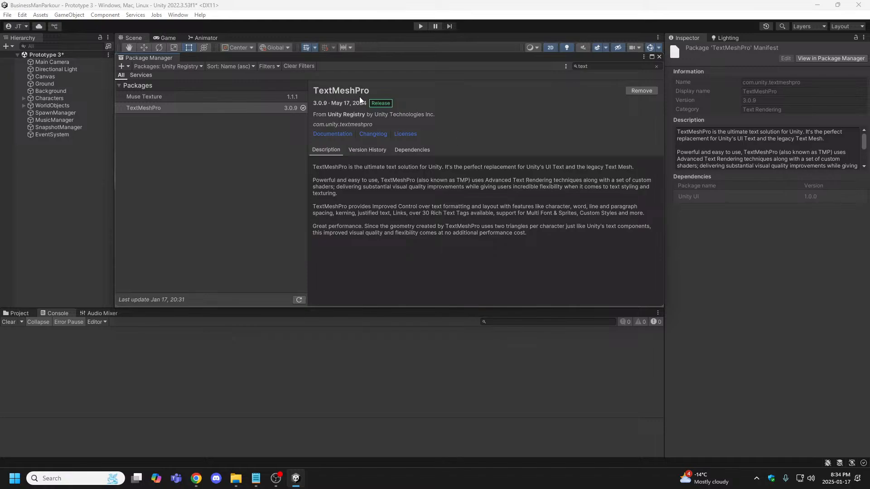
left_click(658, 56)
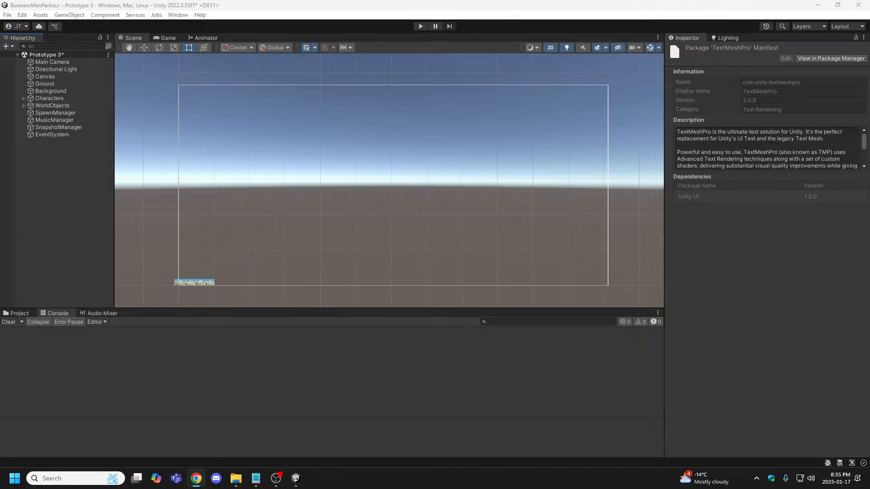
key("alt+Tab")
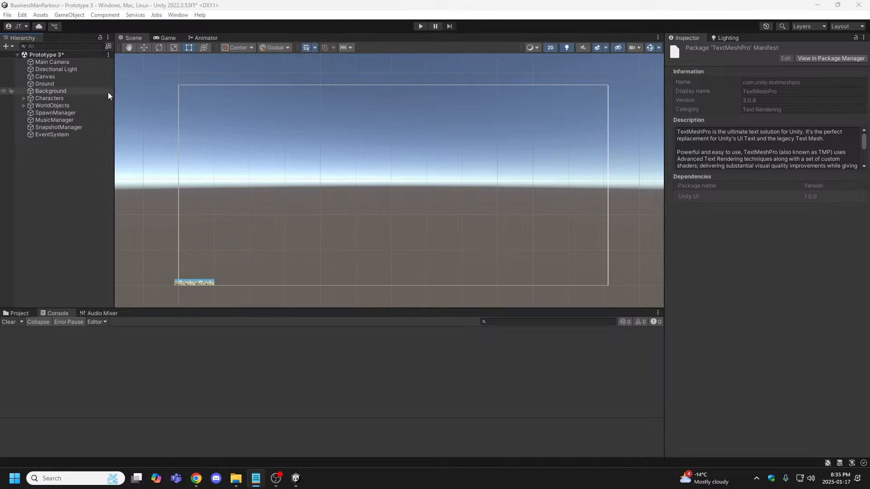
left_click(48, 76)
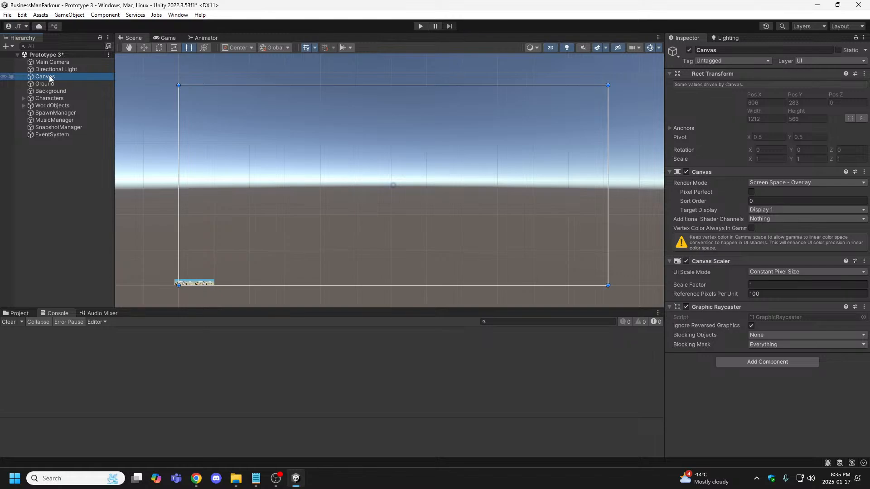
right_click(49, 76)
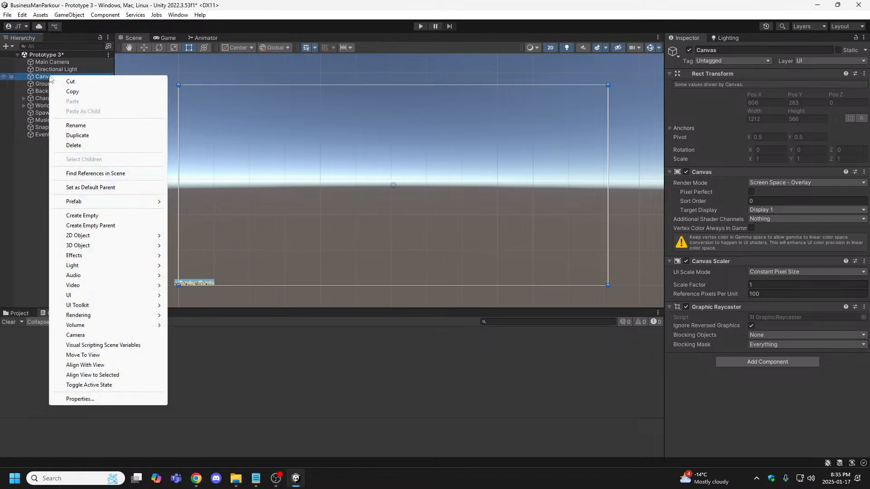
left_click(21, 229)
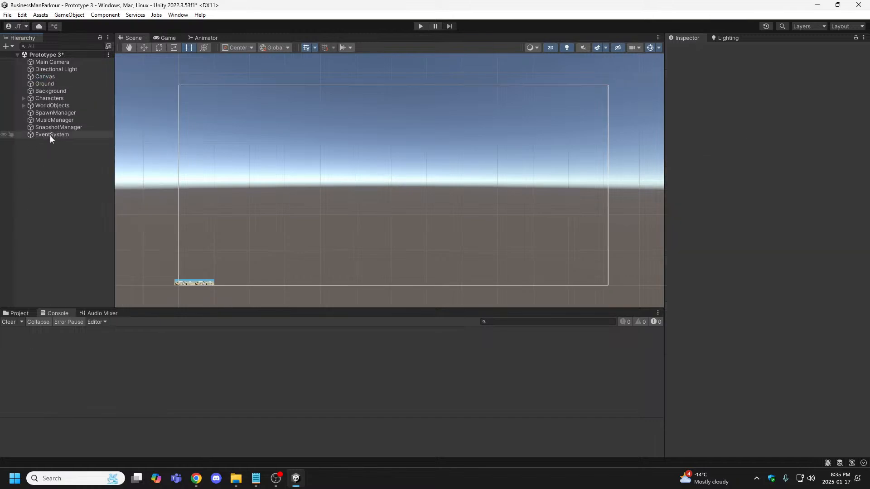
left_click(52, 77)
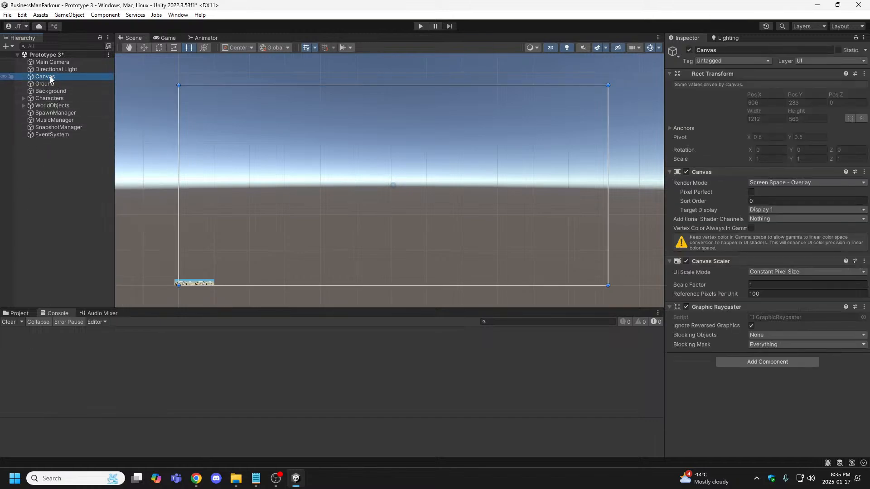
right_click(37, 167)
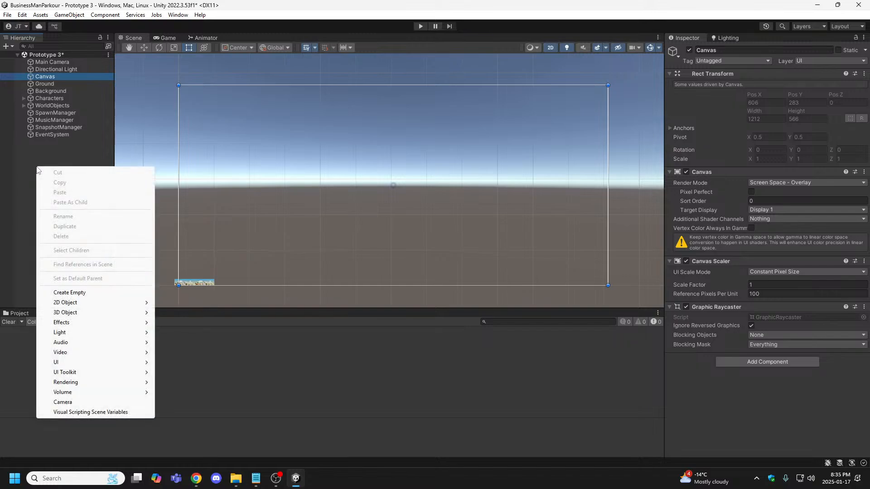
mouse_move(59, 362)
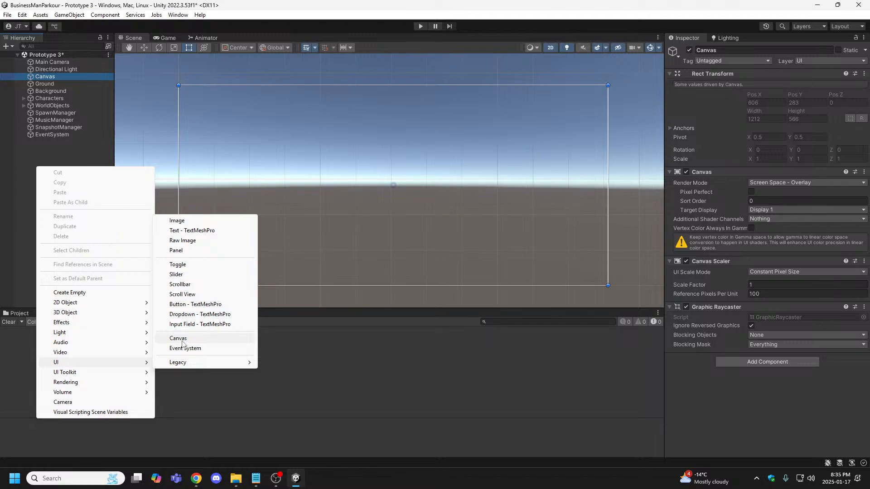
left_click(49, 155)
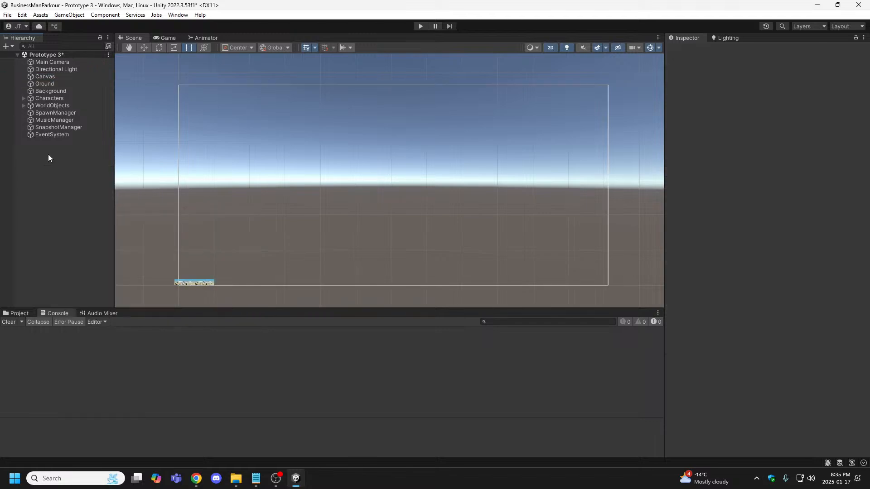
- Add a TextMeshPro text object as a child of the Canvas, import the TMP Essentials and close the importer
left_click(45, 77)
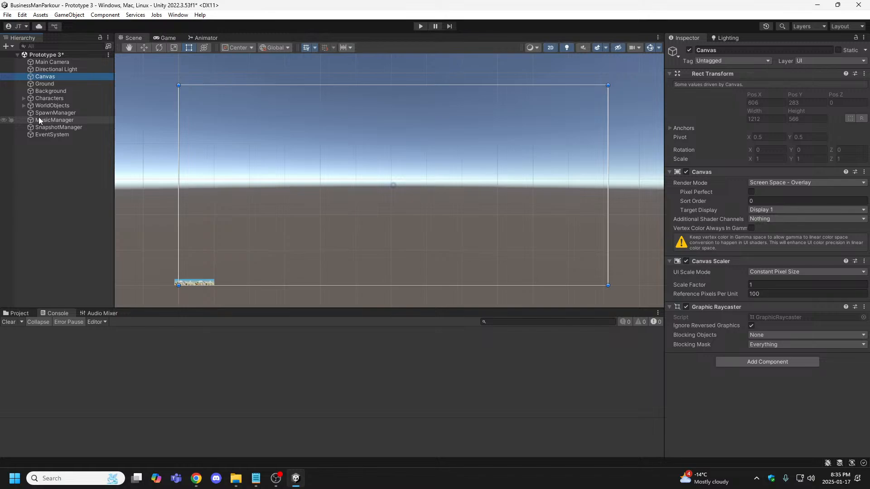
right_click(56, 81)
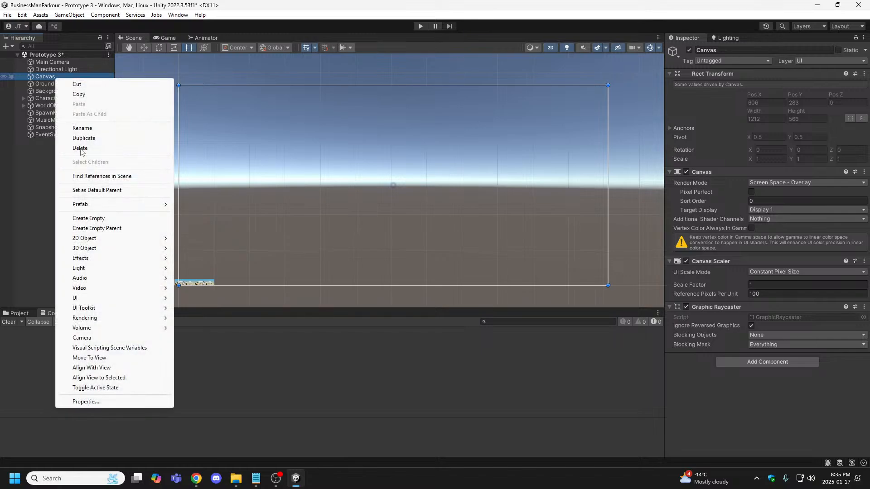
mouse_move(94, 300)
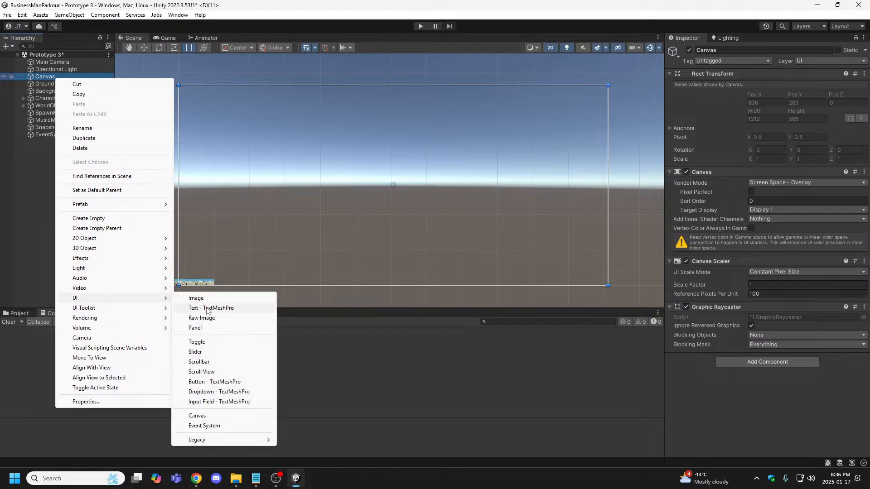
left_click(244, 312)
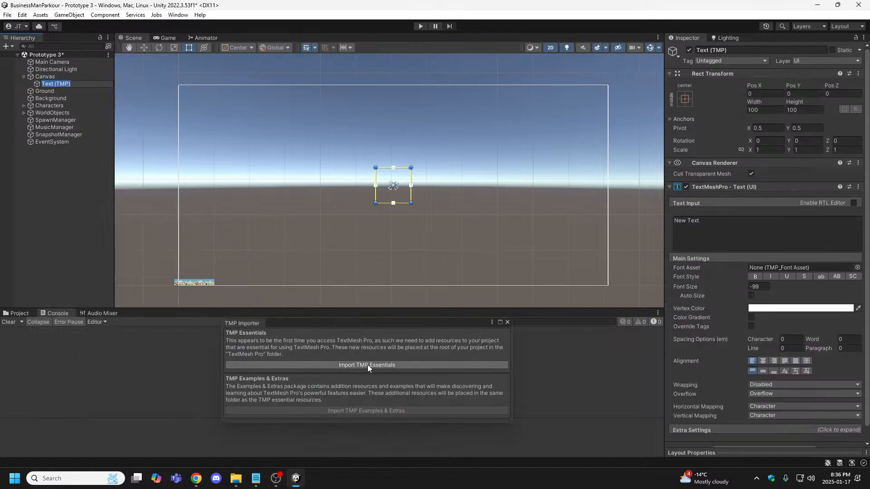
left_click(367, 365)
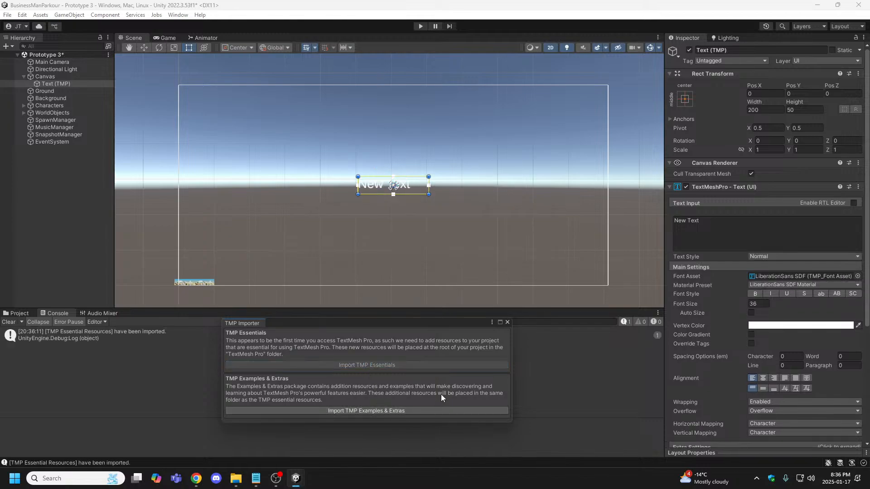
left_click(506, 322)
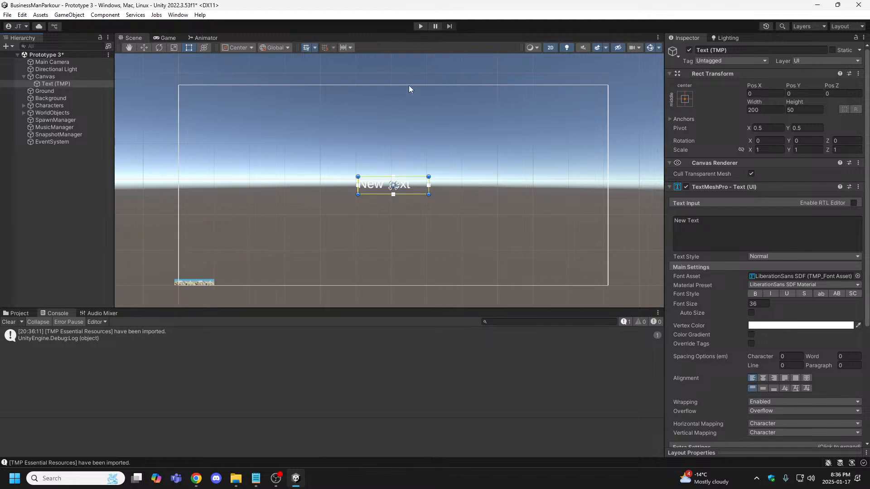
- Play-test the game with a few jumps to check the new text on screen, and stop it
left_click(420, 26)
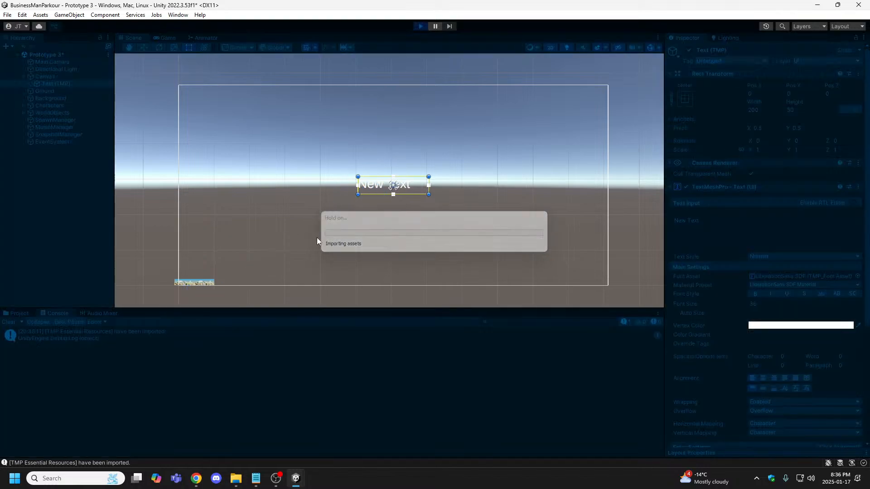
key("space")
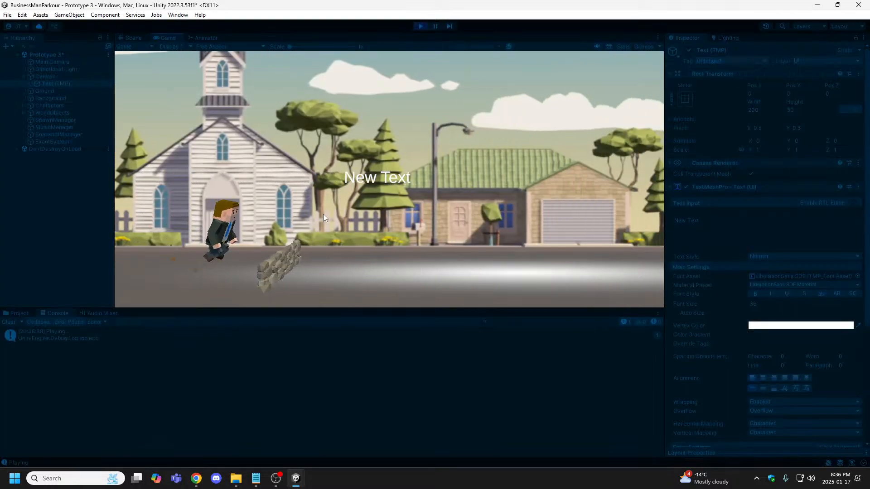
key("space")
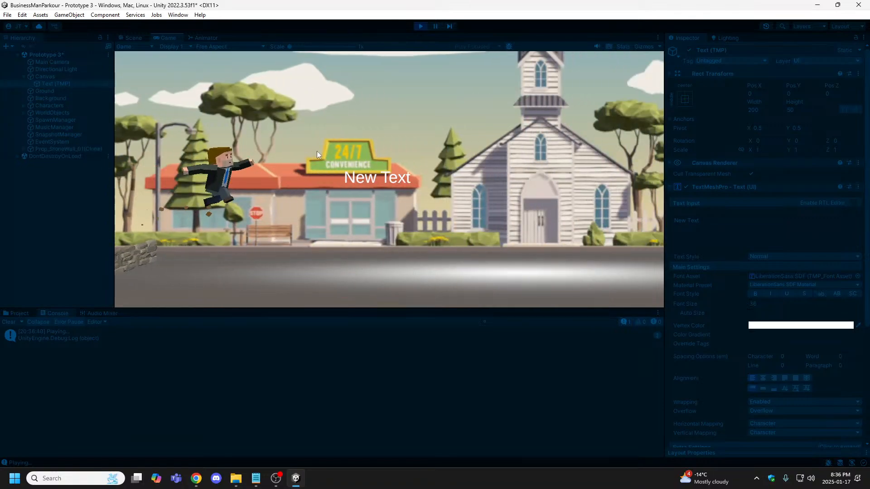
key("space")
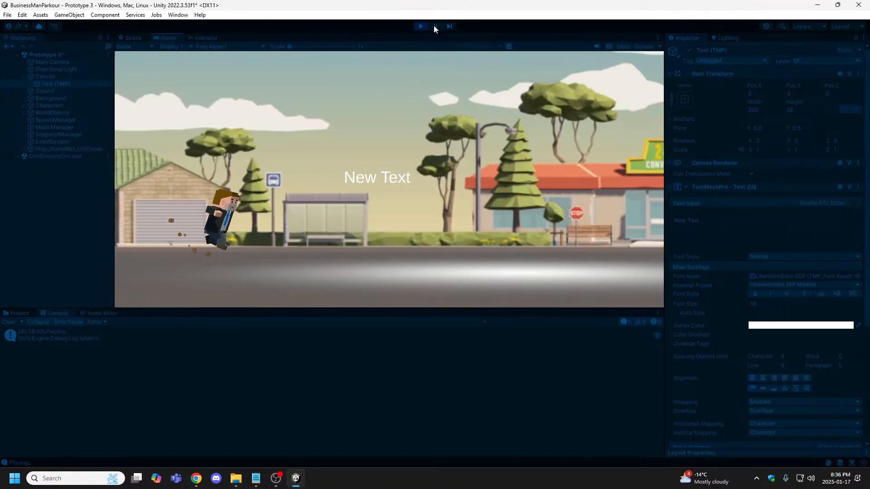
left_click(420, 26)
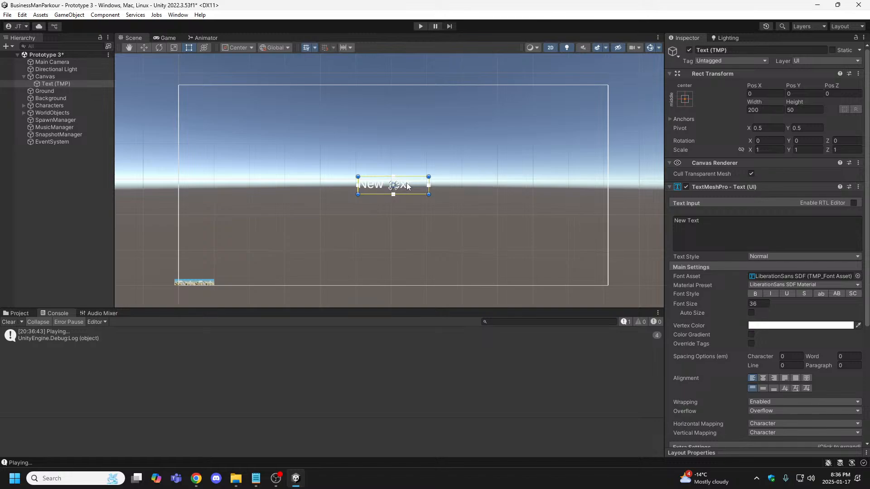
- Move the text near the Canvas's upper-left corner, at about X -404, Y 197, and check its placement in a short play test
left_click_drag(413, 188, 269, 119)
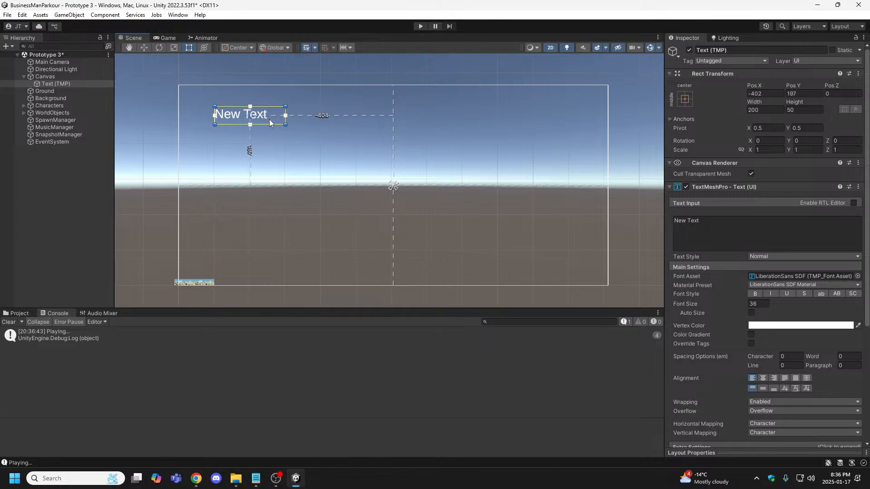
key("ctrl+p")
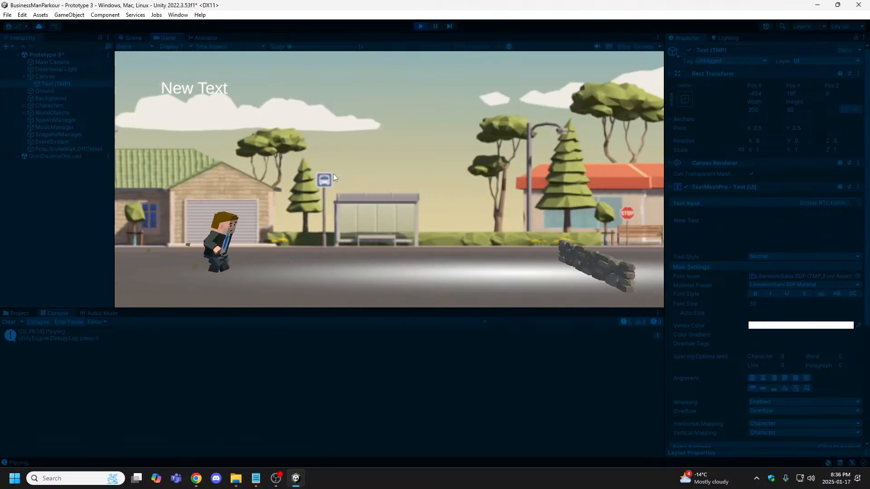
key("space")
key("space")
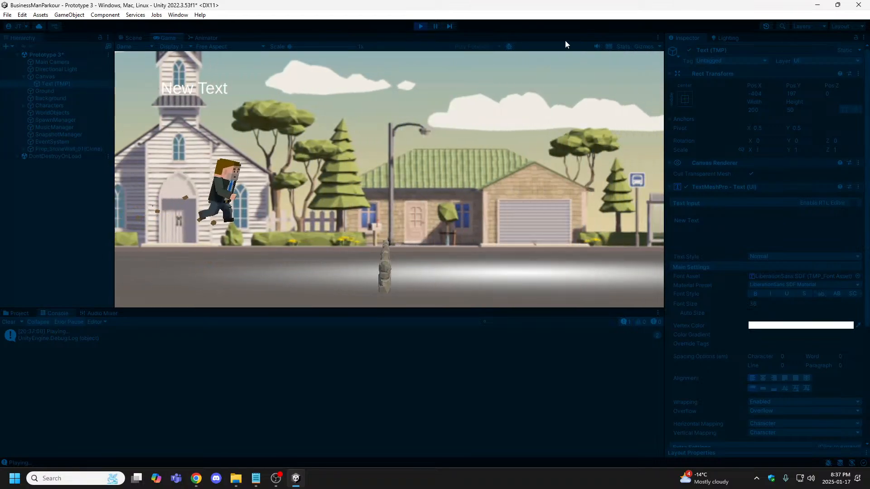
left_click(420, 26)
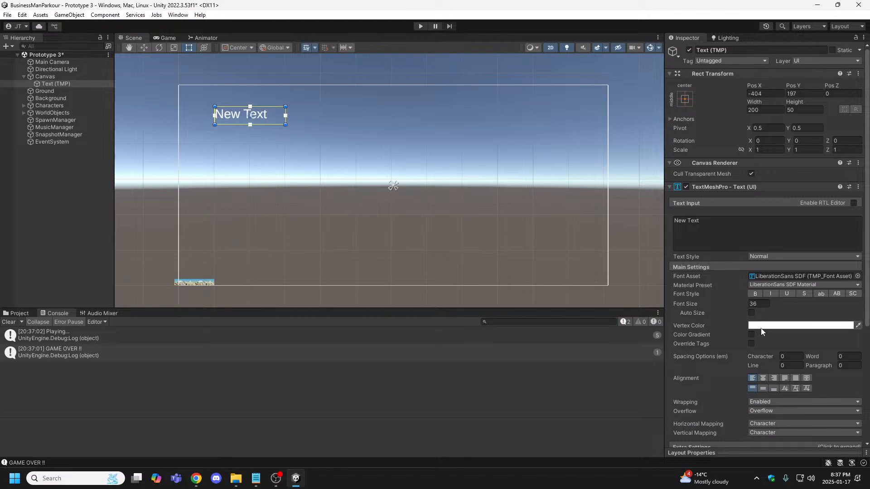
left_click(790, 326)
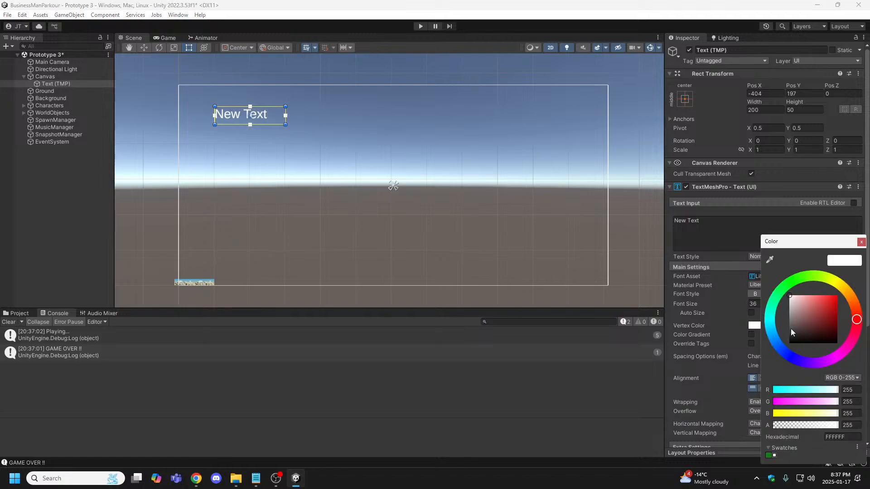
left_click(854, 388)
left_click(533, 414)
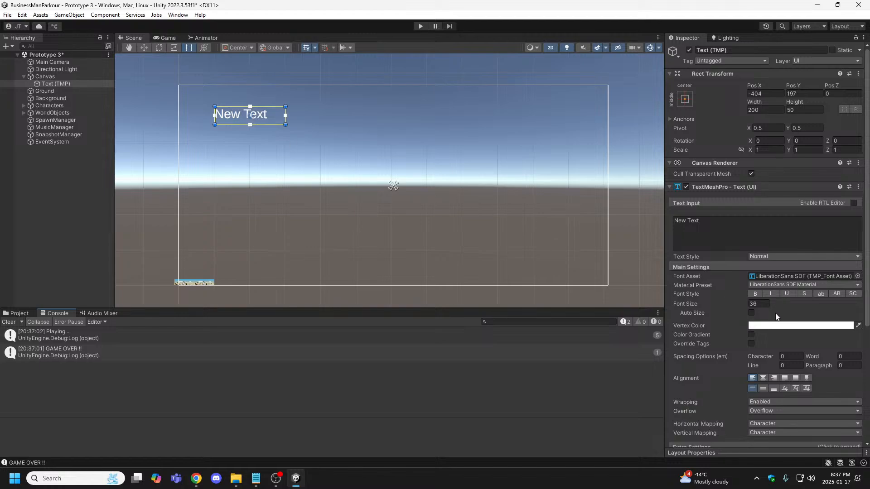
left_click(822, 326)
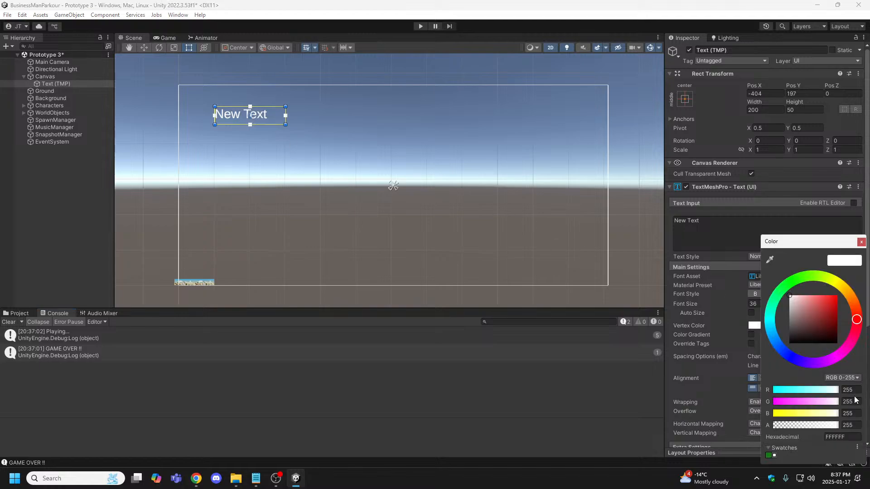
left_click(602, 406)
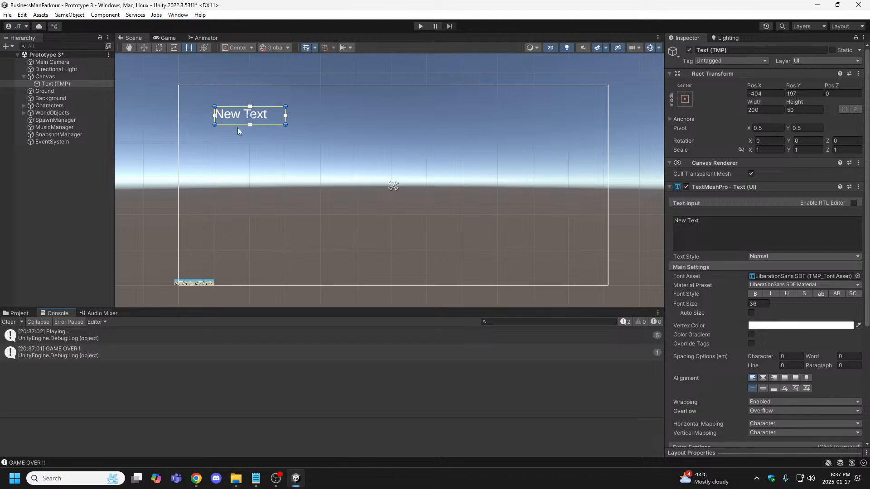
- Rename the text object under the Canvas as Clock Display
left_click(52, 77)
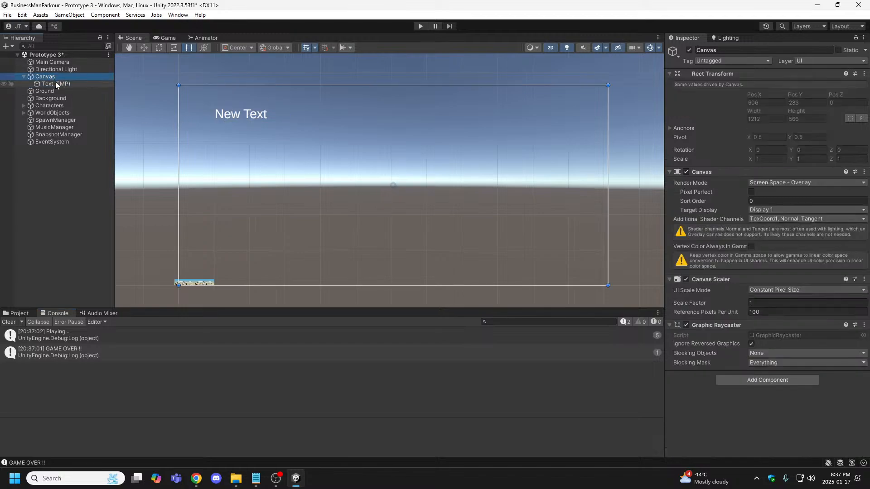
left_click(55, 84)
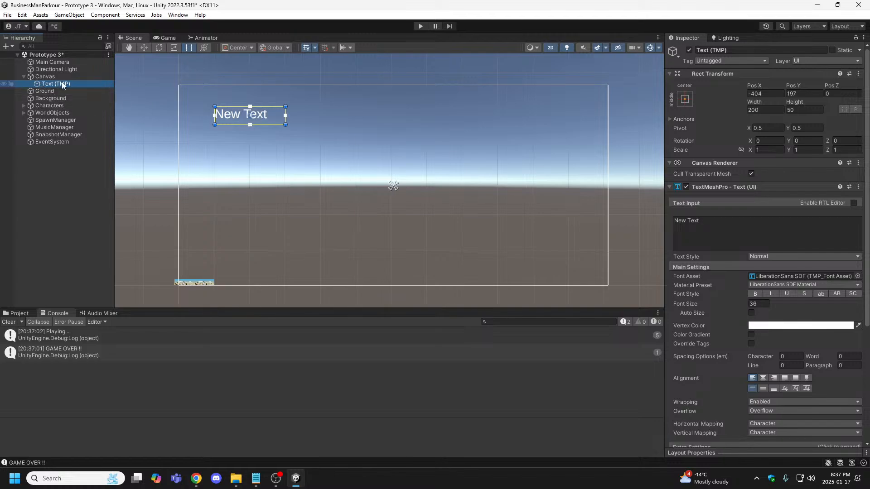
right_click(62, 83)
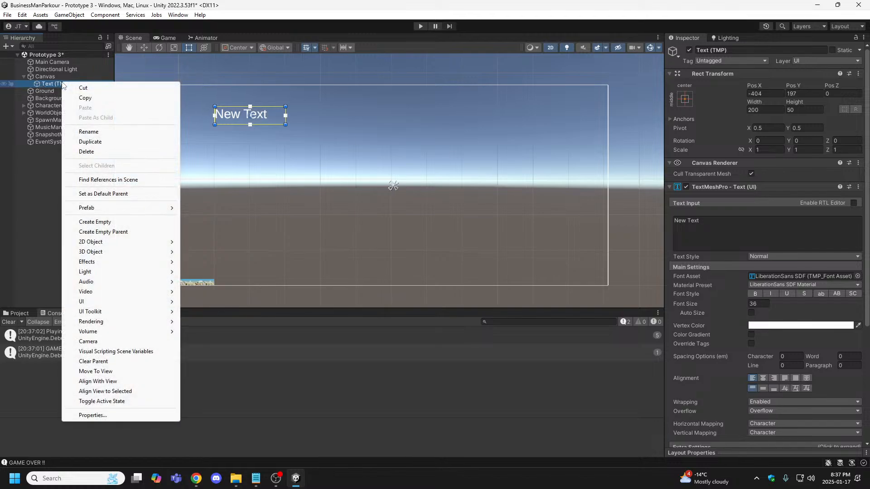
left_click(100, 132)
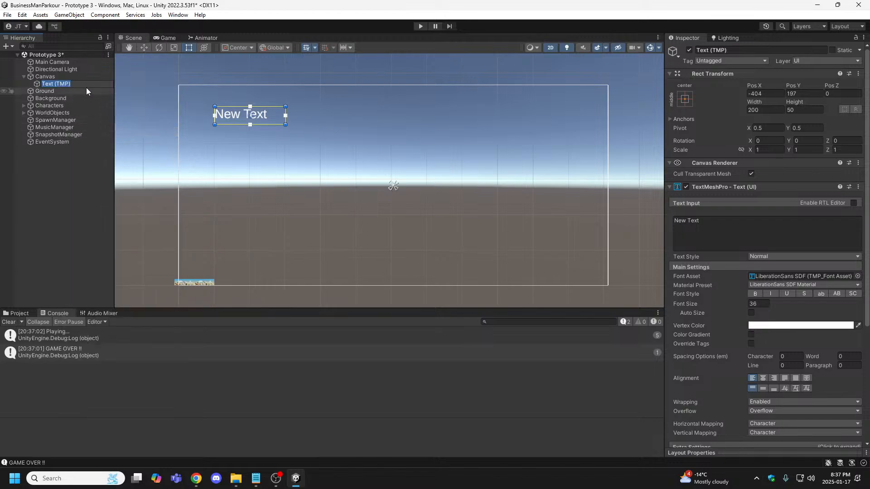
type("Clock")
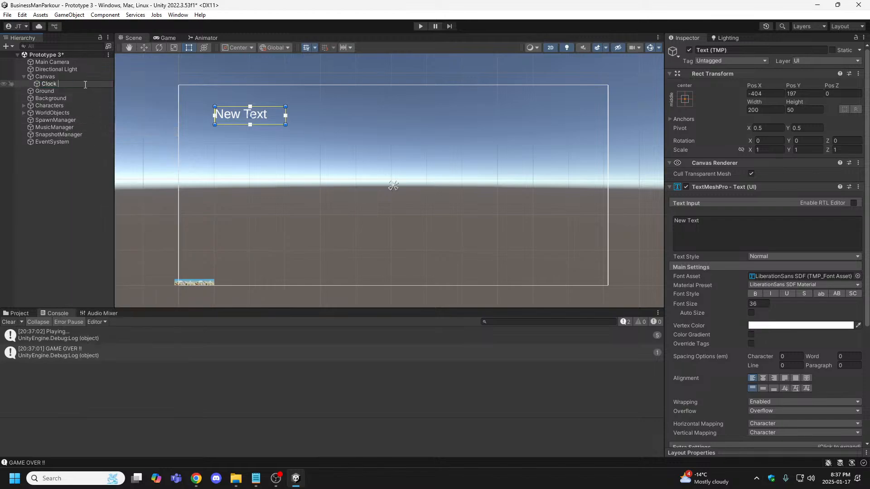
type(" Display")
key("Return")
left_click(46, 183)
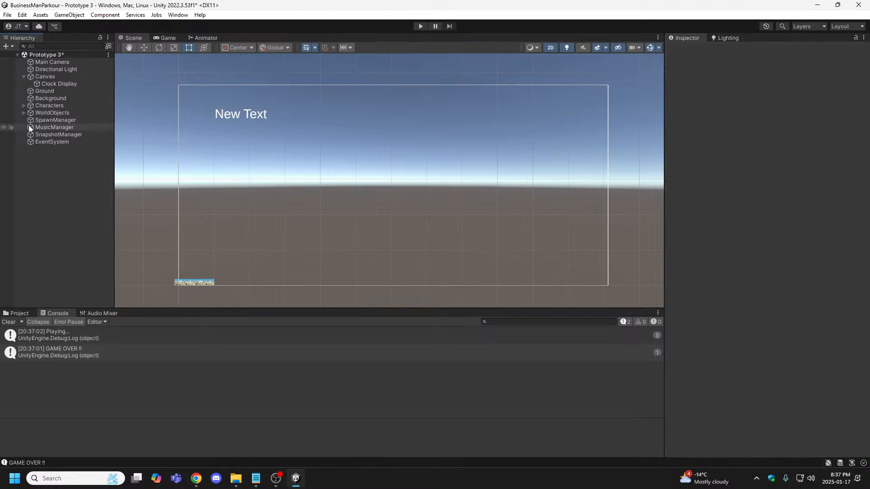
- Set the vertex color of Clock Display to black with RGB 0, 0, 0 and alpha 255
left_click(50, 84)
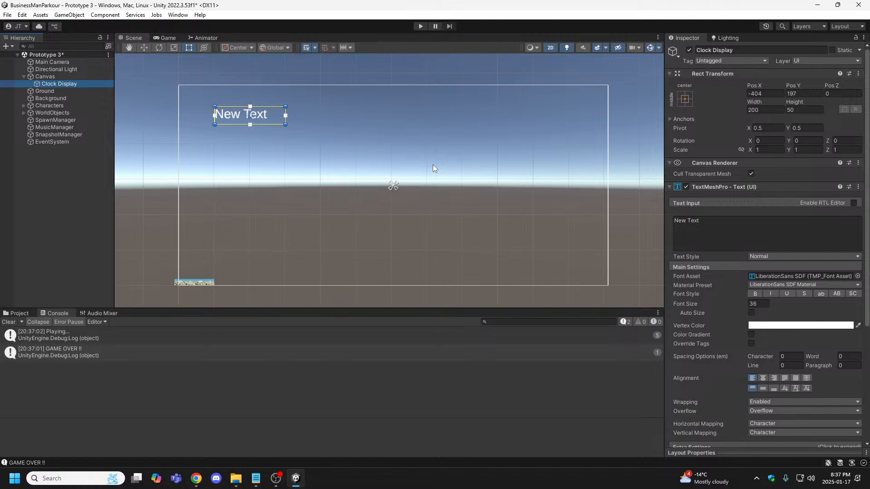
left_click(800, 325)
left_click(850, 390)
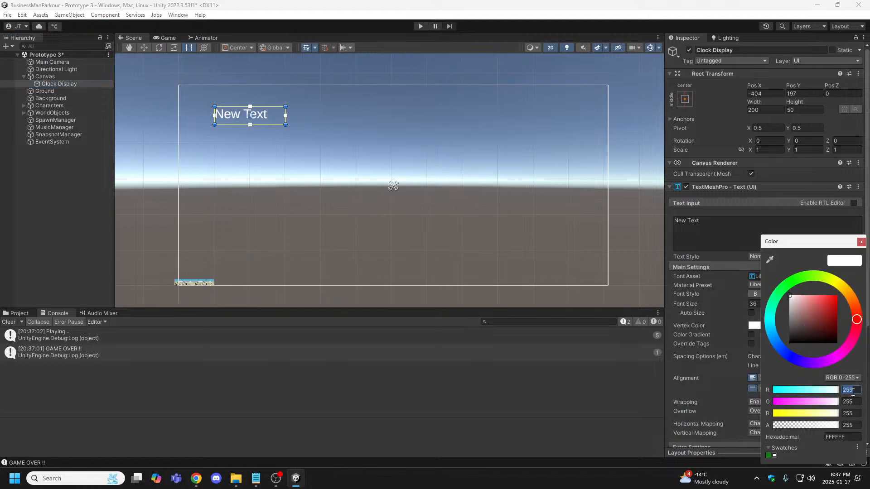
type("0")
key("Tab")
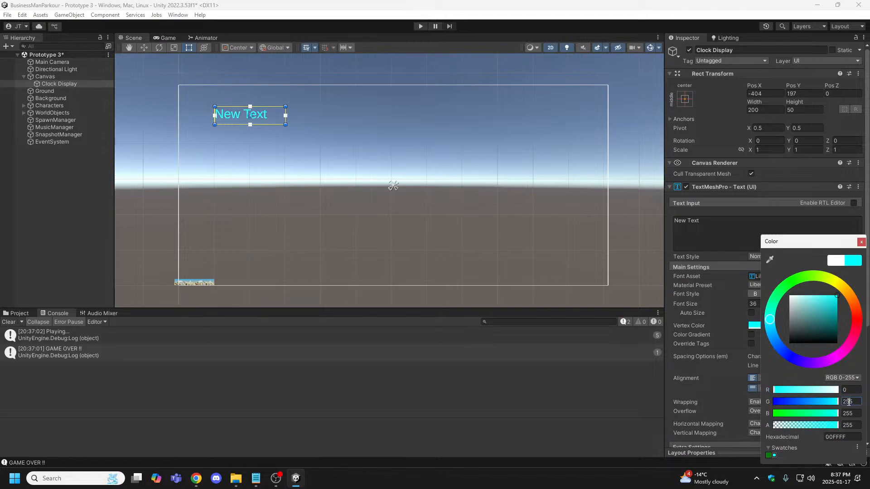
type("0")
key("Tab")
type("0")
key("Tab")
type("1")
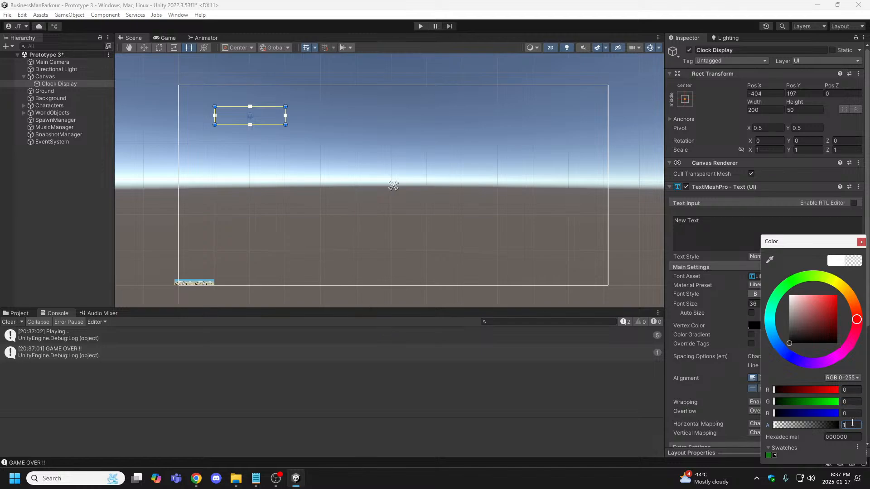
key("BackSpace")
type("255")
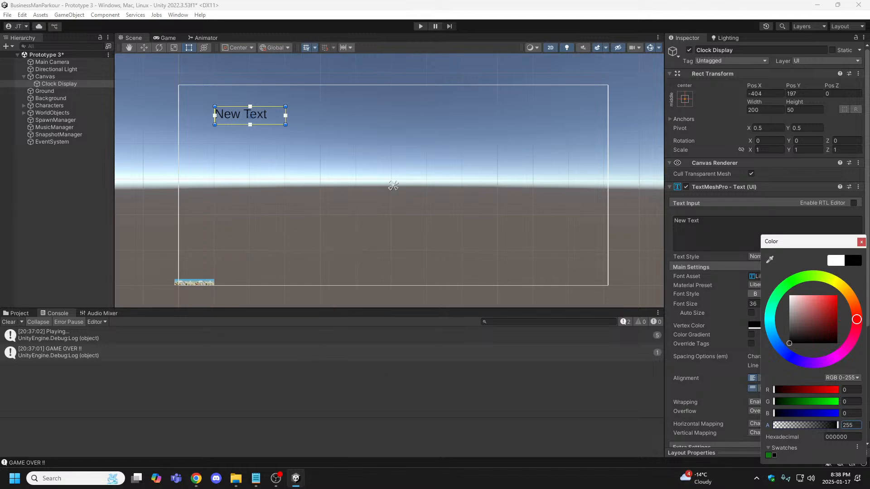
left_click(249, 153)
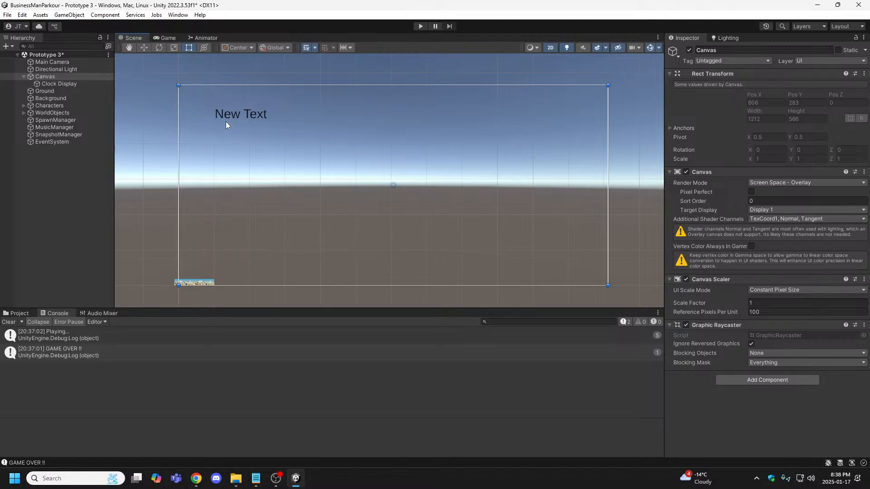
- Set the vertex color of the Clock Display text to RGB 42, 30, 54
left_click(259, 117)
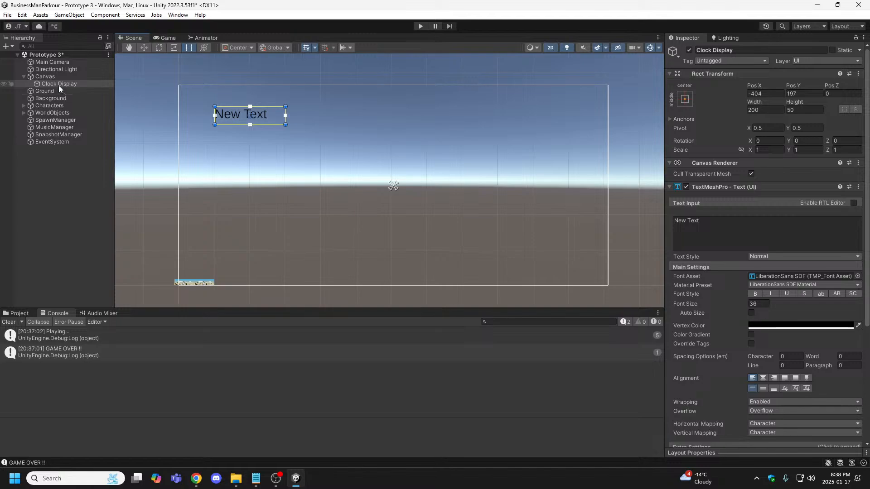
left_click(808, 325)
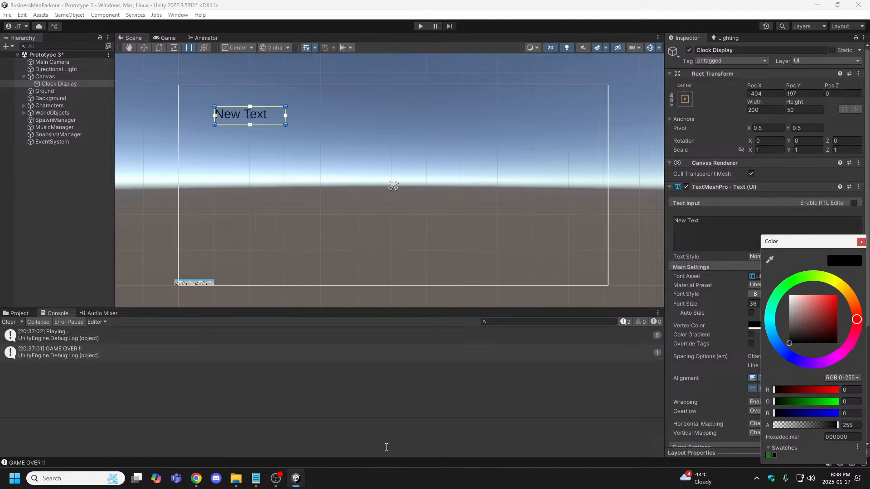
left_click(259, 481)
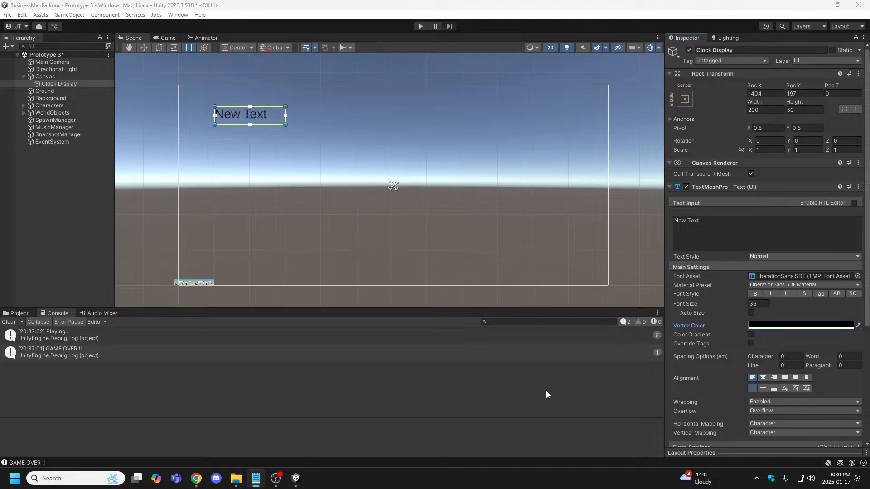
left_click(819, 327)
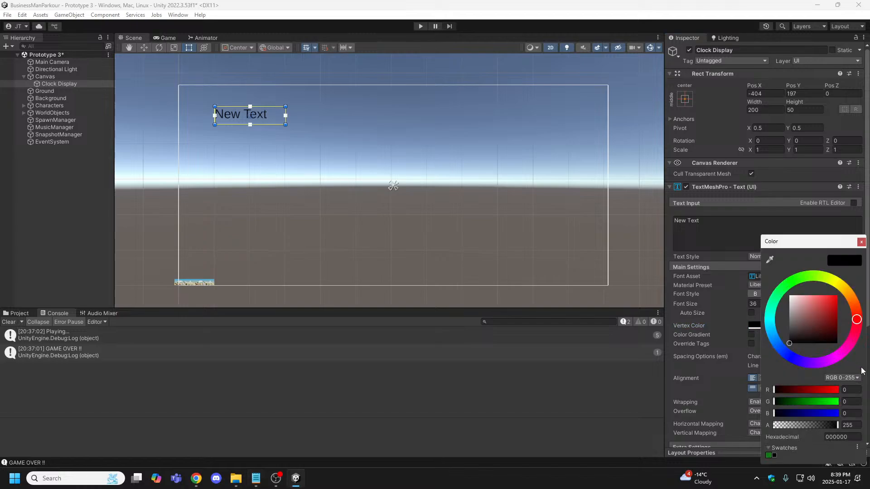
left_click(851, 391)
type("42")
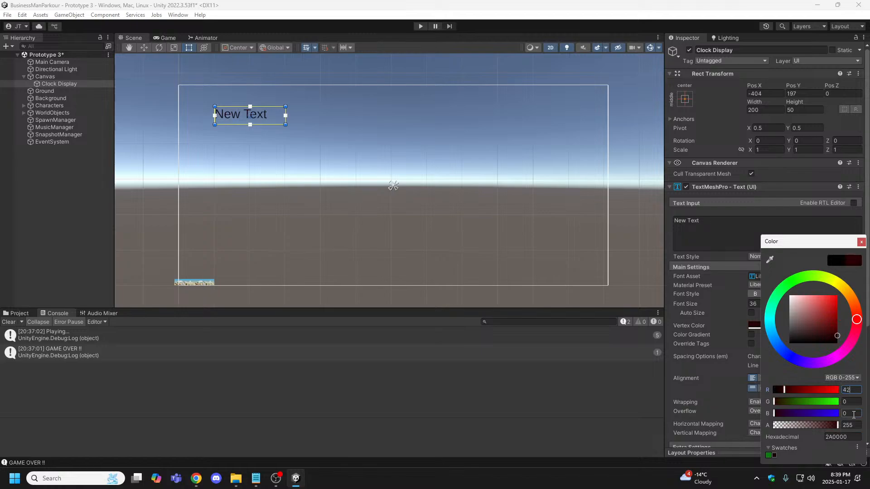
left_click(855, 403)
type("30")
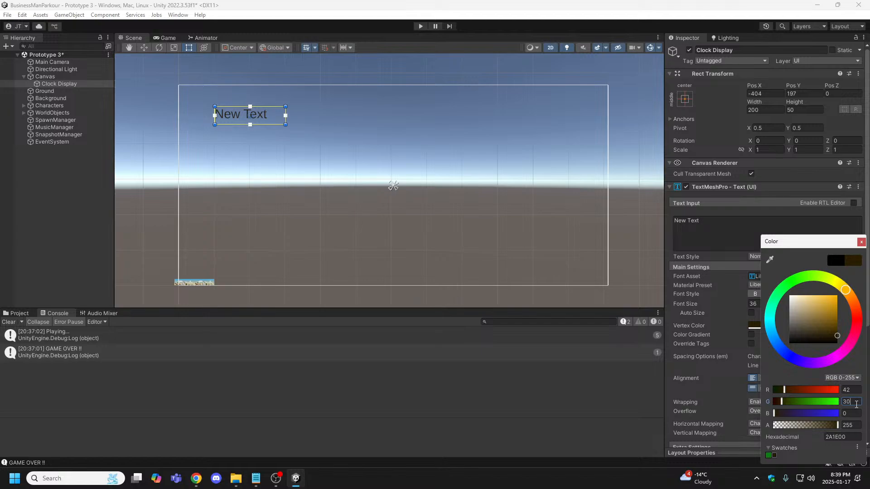
left_click(851, 414)
type("54")
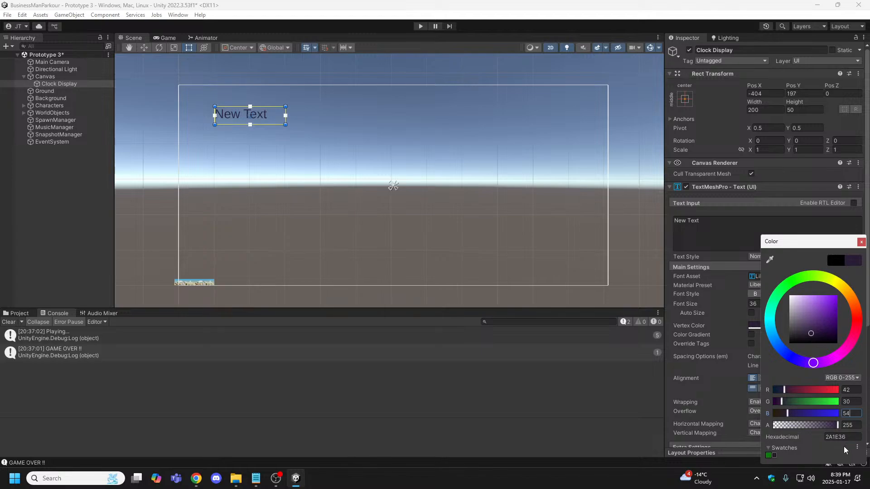
left_click(860, 242)
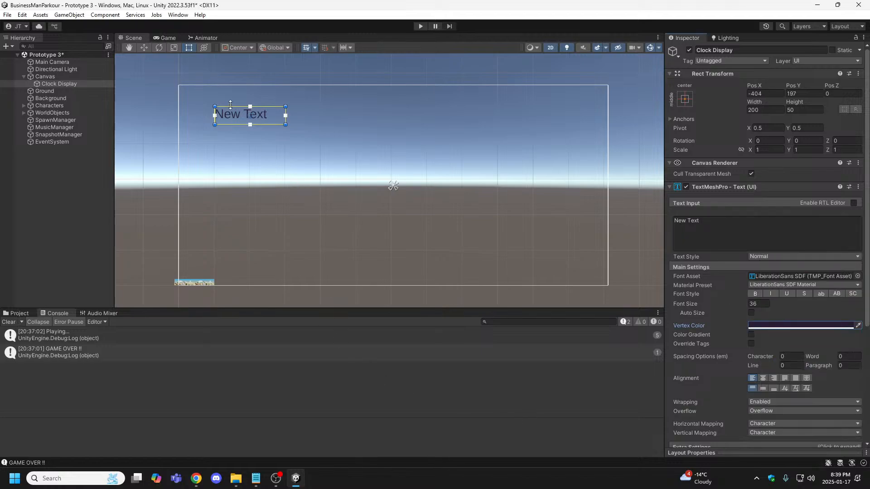
- Align the Clock Display text vertically to the middle of its box
scroll(230, 105, "up", 3)
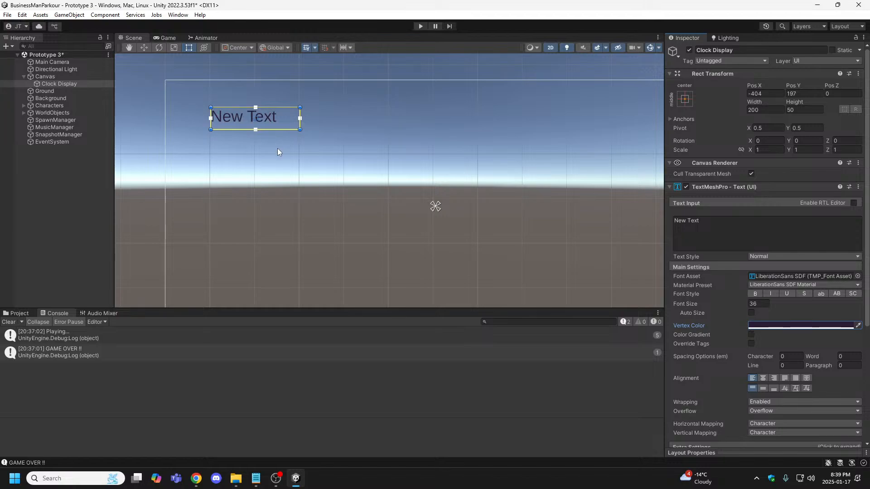
scroll(278, 149, "down", 2)
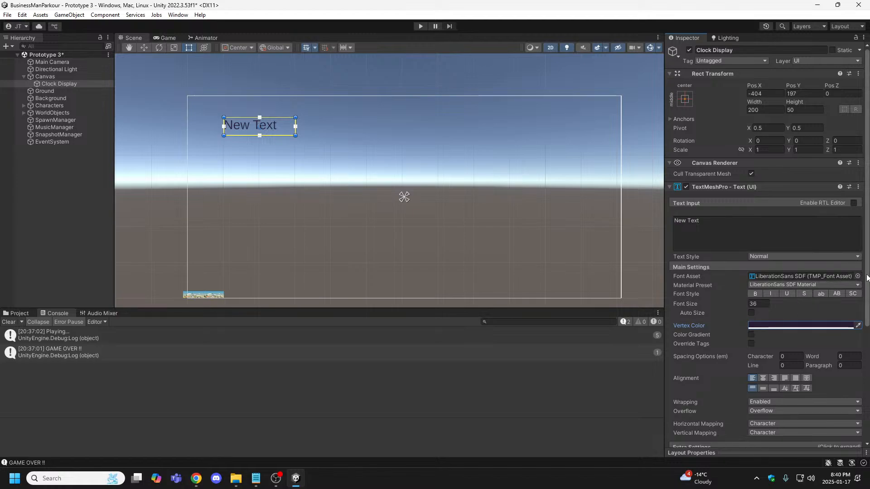
scroll(867, 269, "down", 5)
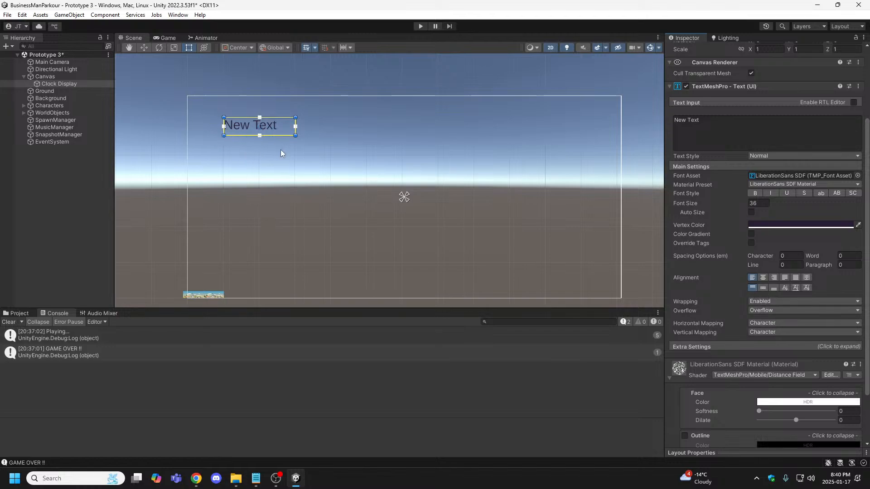
left_click(763, 288)
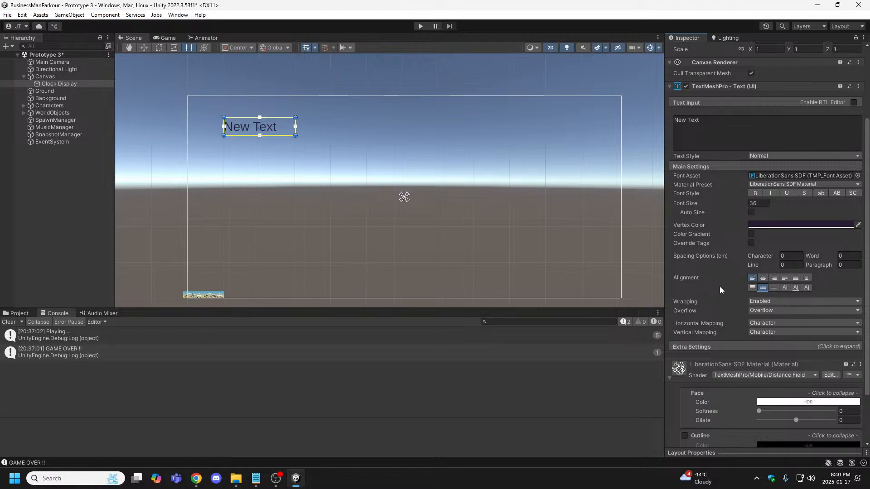
- Replace the placeholder wording of the text object with Clock Display
scroll(720, 286, "up", 3)
scroll(722, 272, "up", 1)
left_click(713, 193)
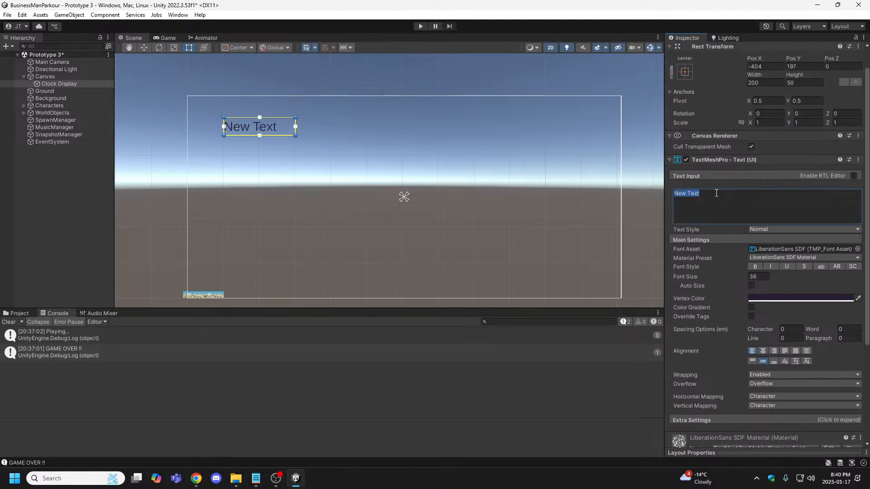
type("C")
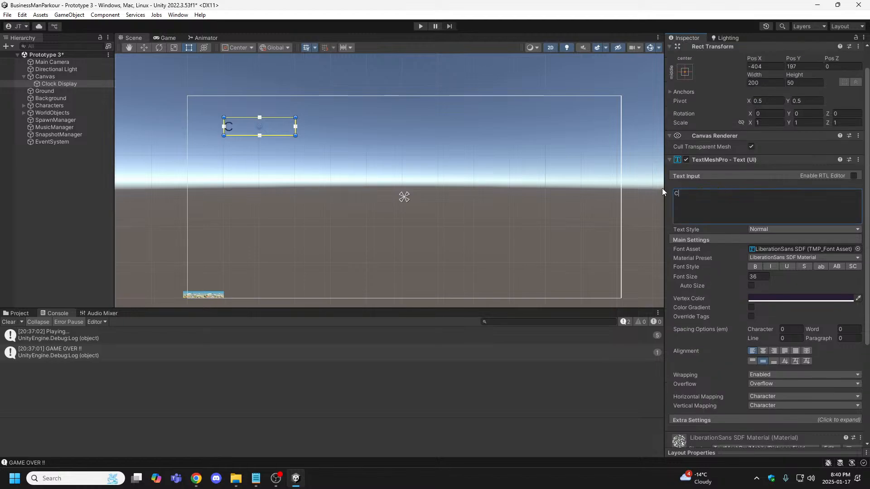
type("lock Display")
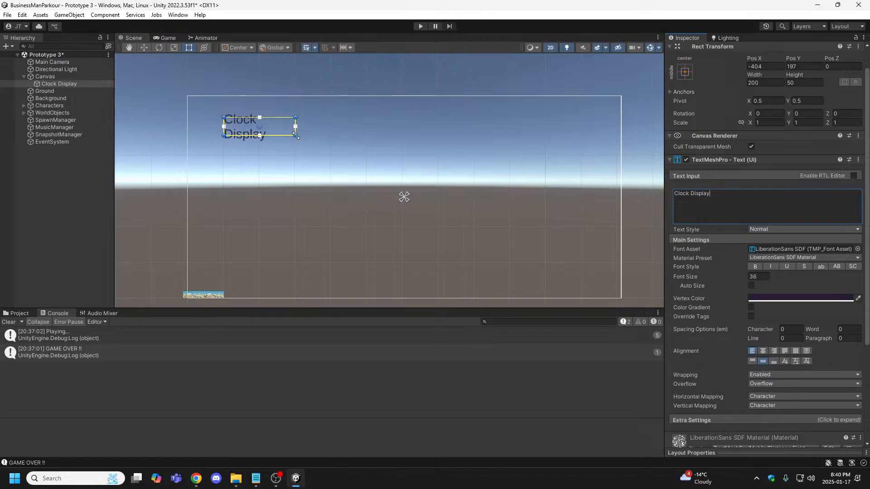
- Enlarge the text box to about 289 wide and 82 high so that the wording fits on one line
left_click_drag(295, 136, 314, 139)
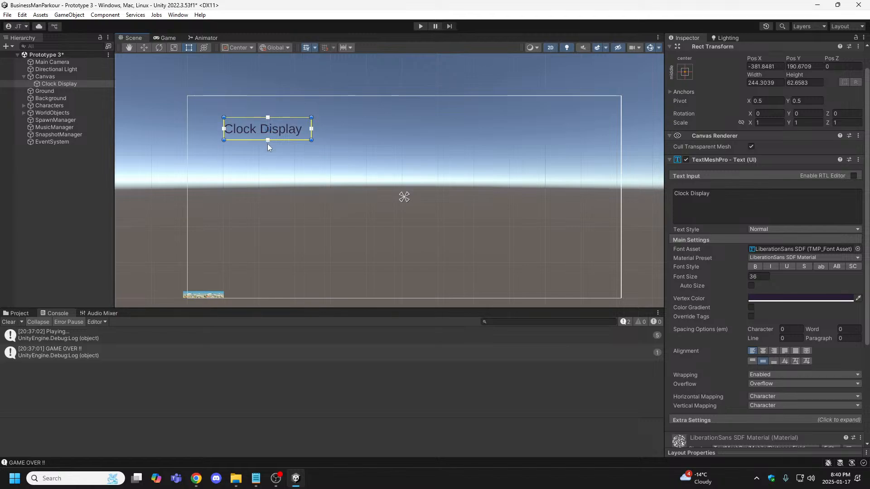
left_click_drag(268, 141, 248, 148)
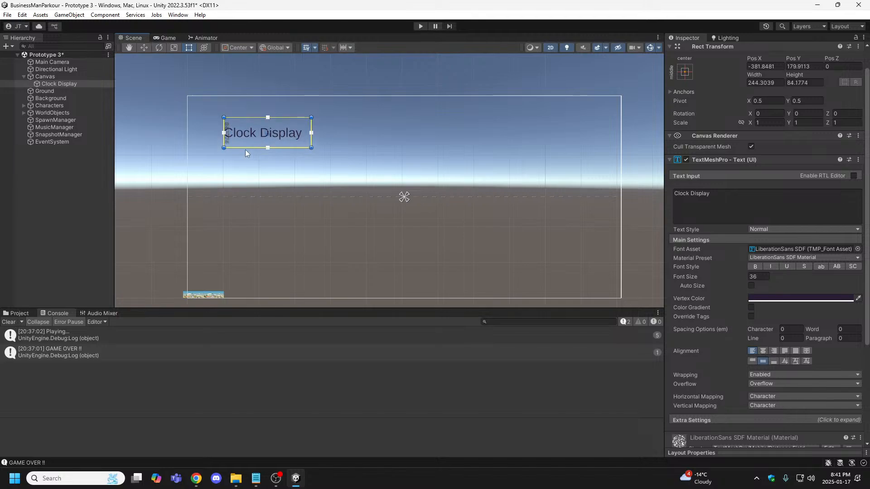
mouse_move(310, 148)
left_mouse_down()
mouse_move(335, 148)
mouse_move(327, 147)
left_mouse_up()
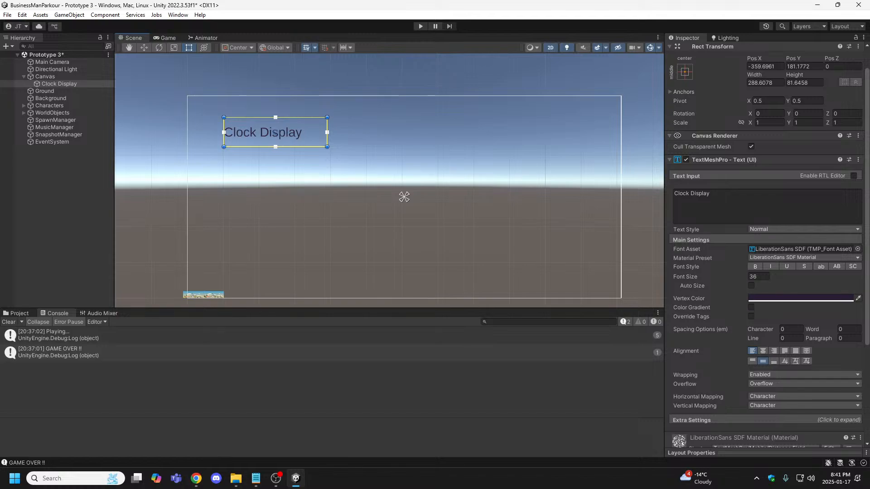
- Look through the Extra Settings of the Clock Display text and enable Auto Size for its font
key("alt+Tab")
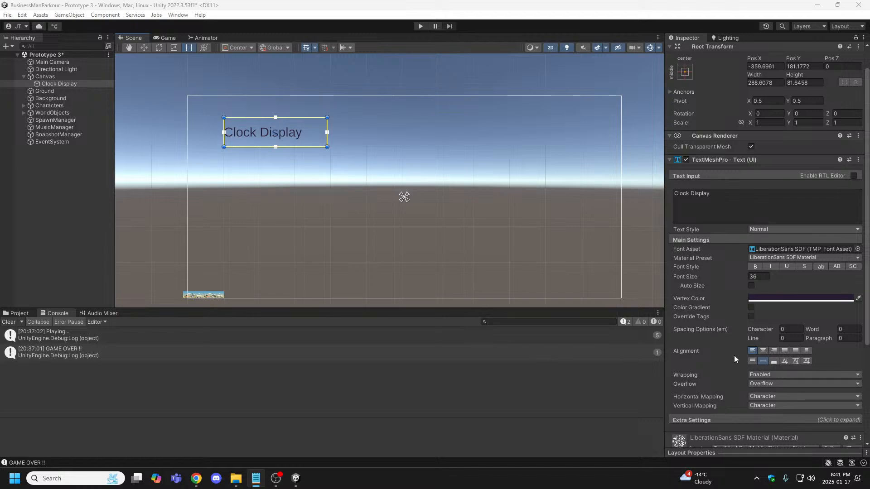
scroll(733, 357, "down", 1)
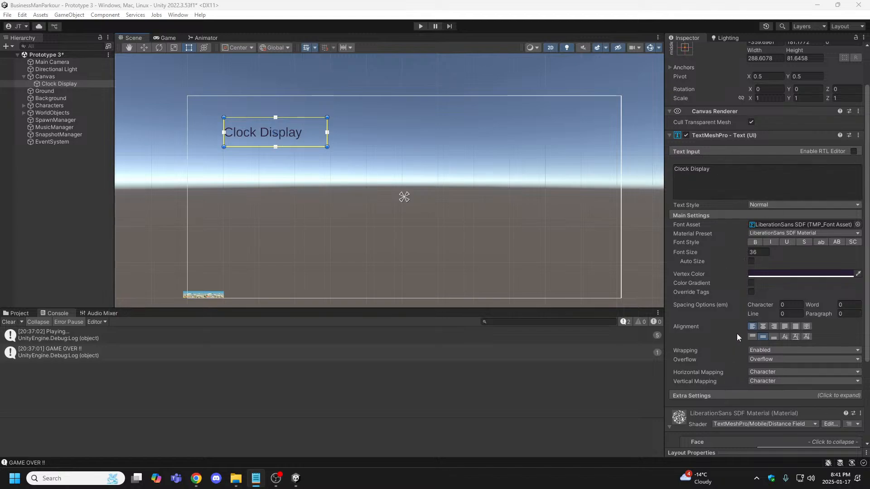
scroll(734, 363, "down", 5)
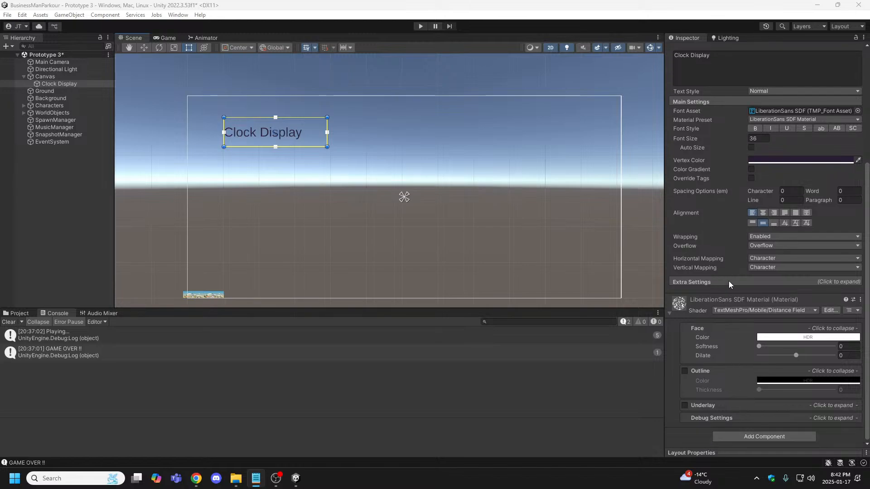
left_click(765, 281)
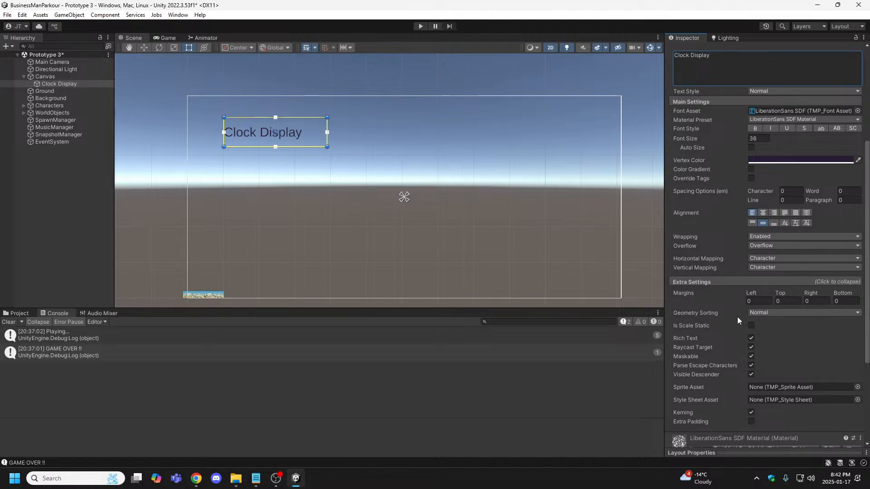
scroll(728, 329, "down", 1)
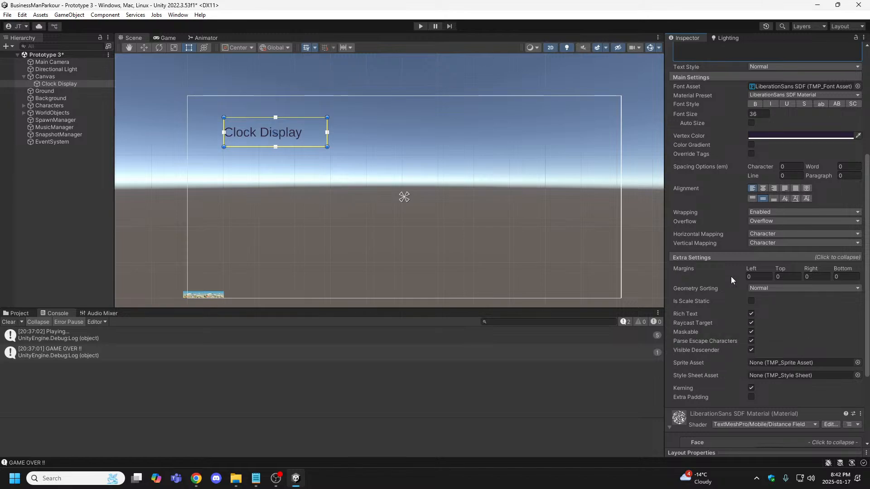
scroll(737, 312, "up", 3)
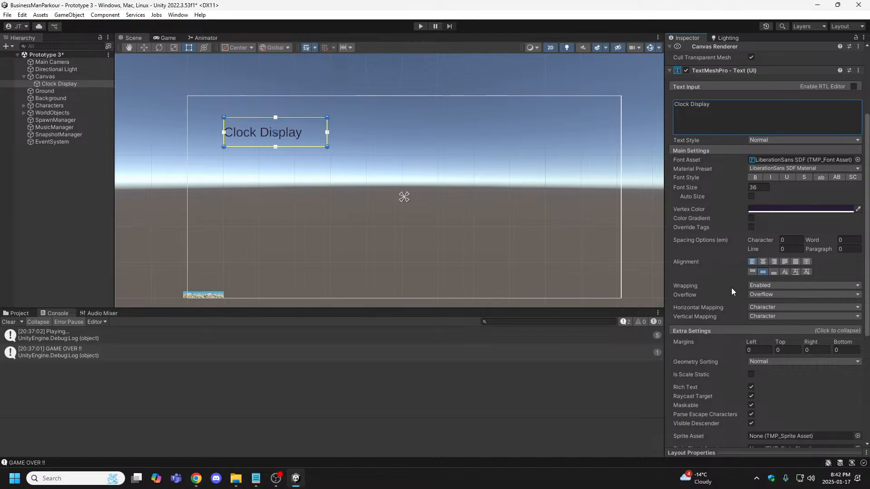
scroll(731, 287, "up", 1)
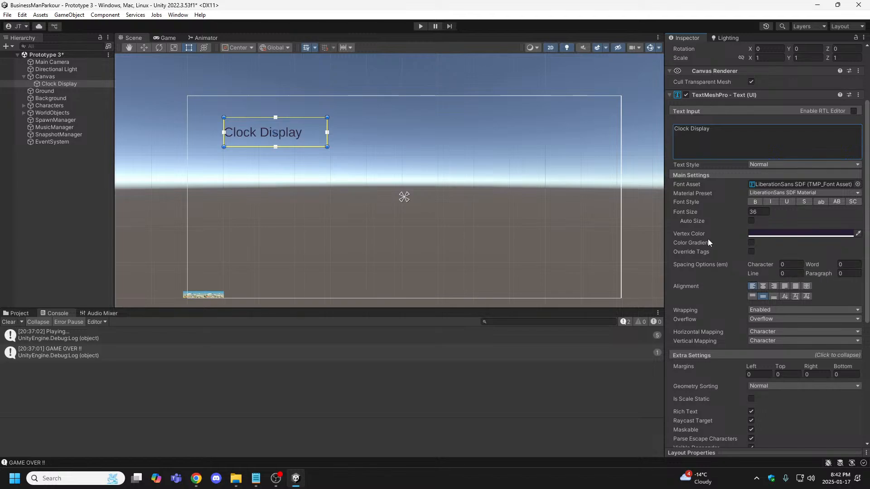
left_click(750, 221)
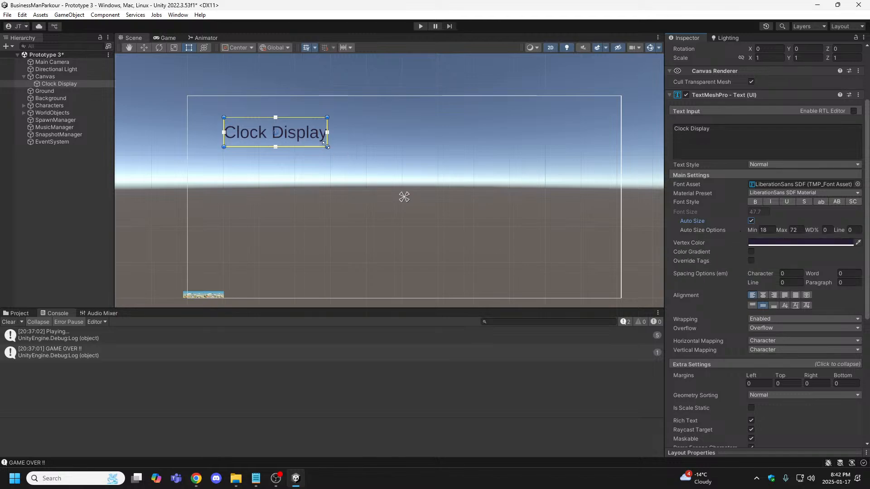
- Try several sizes of the Clock Display box to see how the auto-sized font scales
left_click_drag(327, 147, 347, 139)
mouse_move(342, 139)
left_mouse_down()
mouse_move(313, 135)
mouse_move(330, 133)
left_mouse_up()
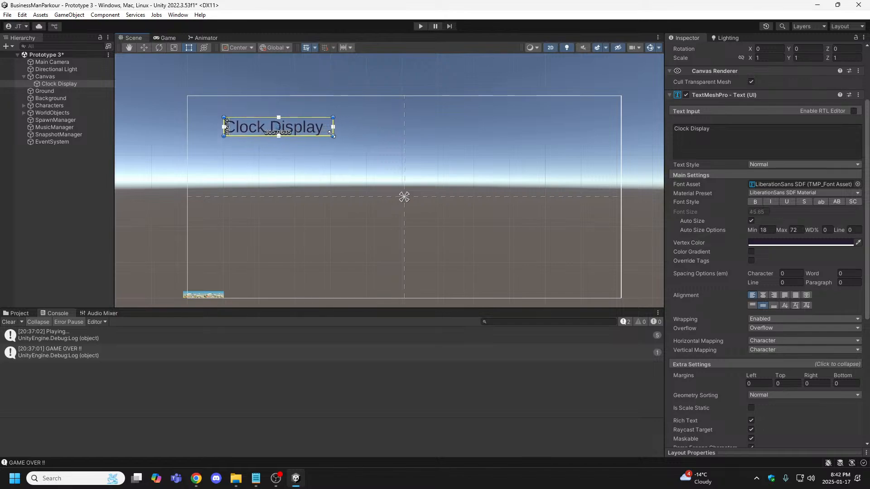
left_click_drag(330, 133, 326, 134)
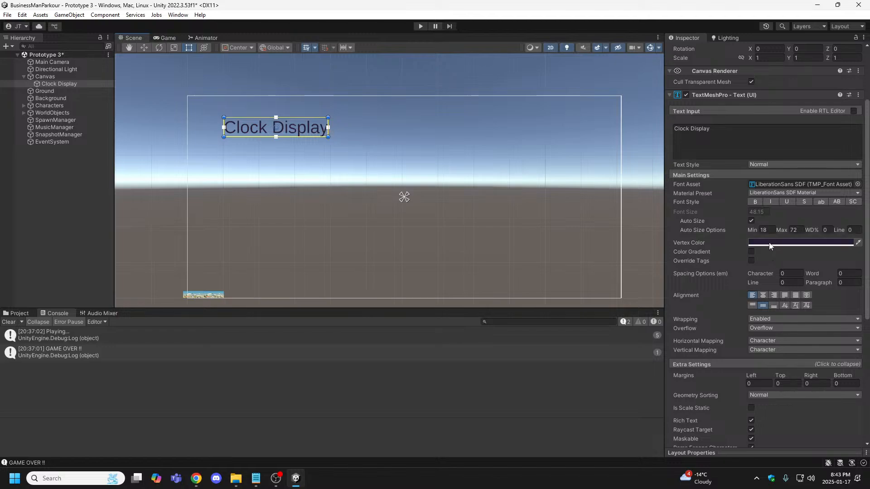
- Set the Auto Size maximum to 48 and resize the text box to about 305 wide and 77 high
left_click(794, 231)
type("48")
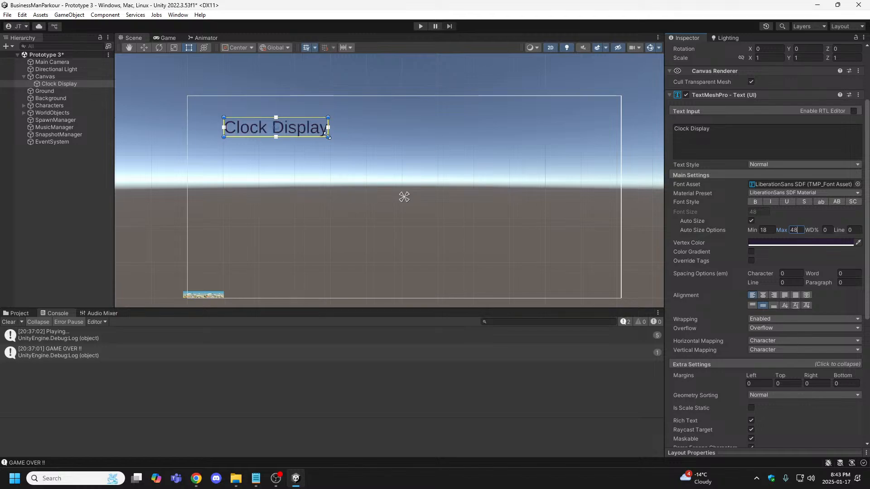
mouse_move(328, 136)
left_mouse_down()
mouse_move(375, 147)
mouse_move(333, 145)
left_mouse_up()
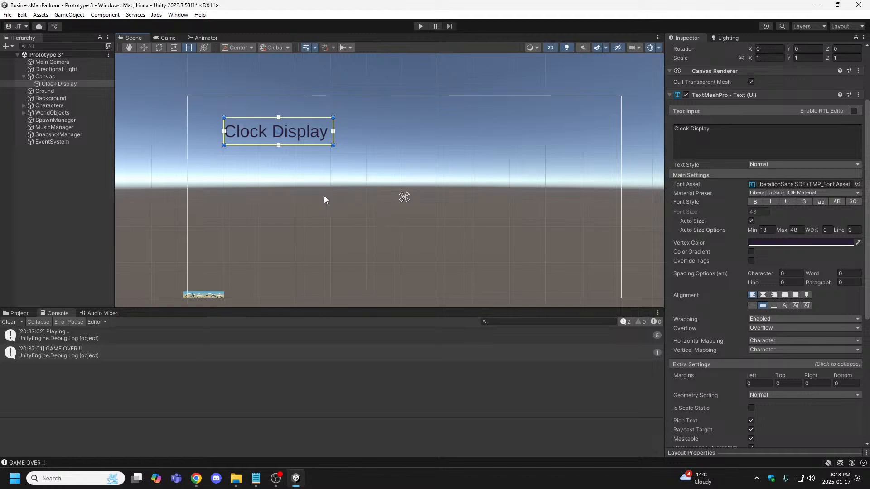
- Play-test the game with a few jumps to check how Clock Display looks on screen, and stop it
left_click(420, 27)
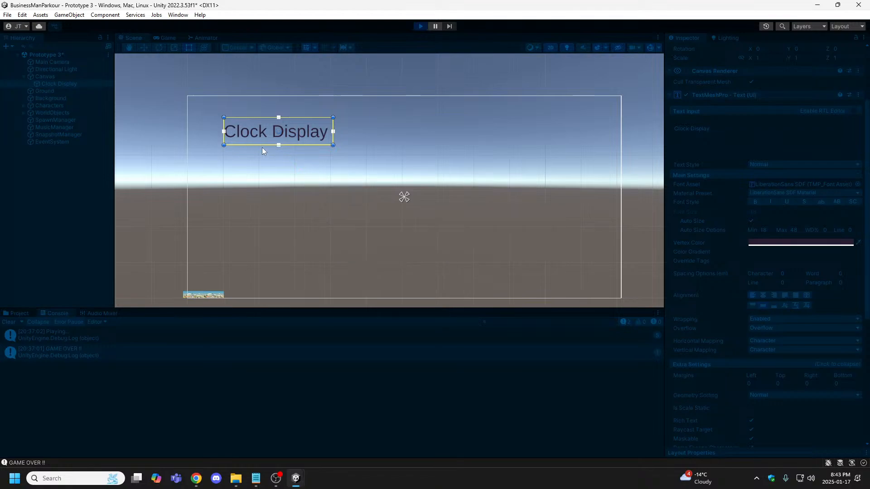
key("space")
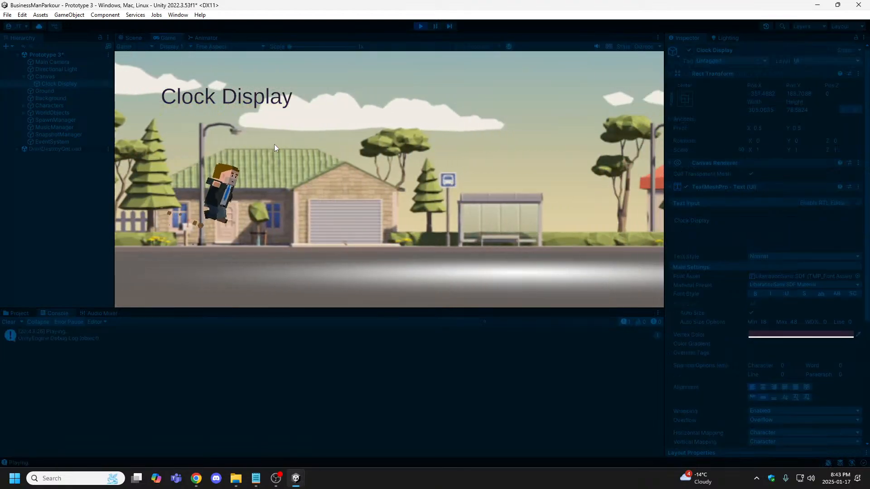
key("space")
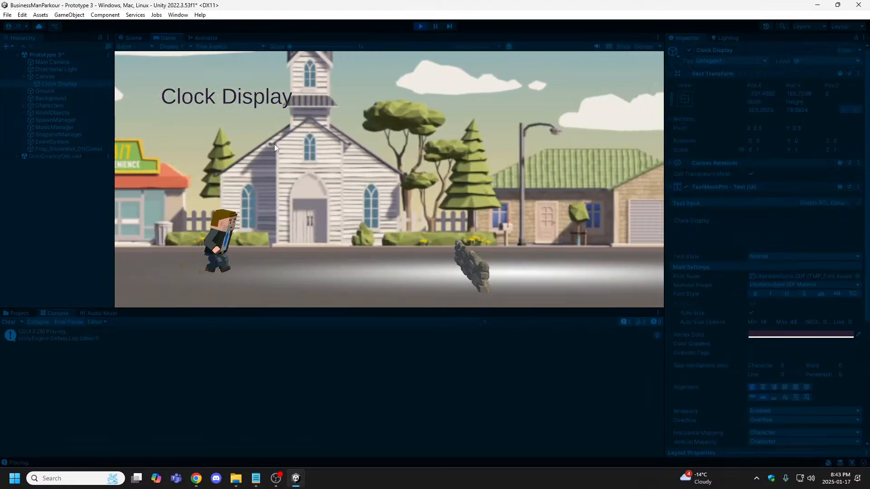
key("space")
key("space")
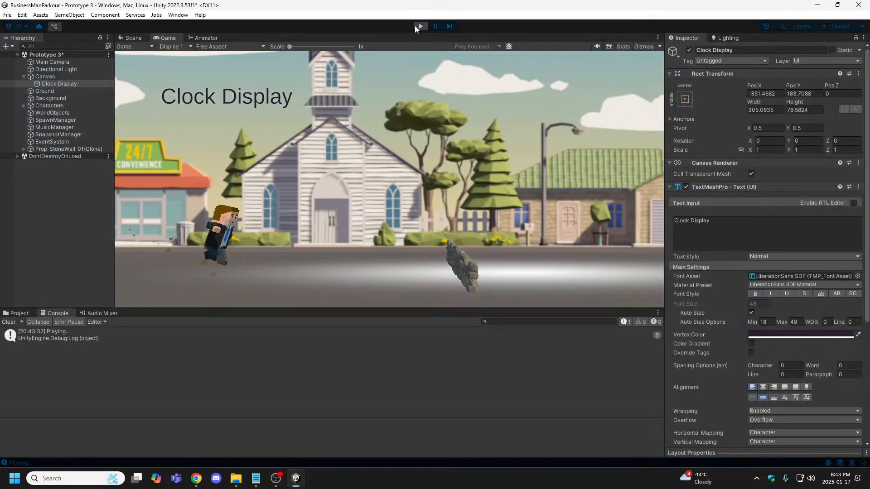
left_click(415, 26)
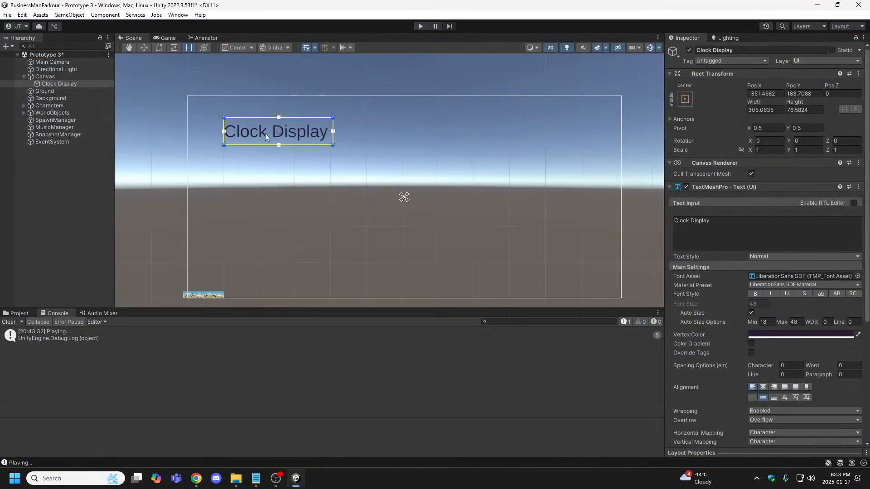
- Shift Clock Display toward the canvas's upper-left corner, disable its Auto Size, and resize its box to about 381 wide and 60 high
left_click_drag(270, 129, 254, 121)
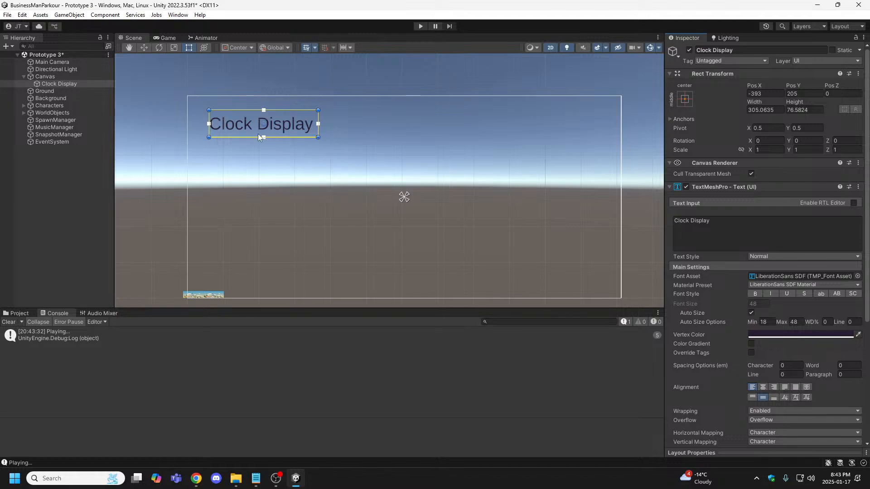
left_click(752, 312)
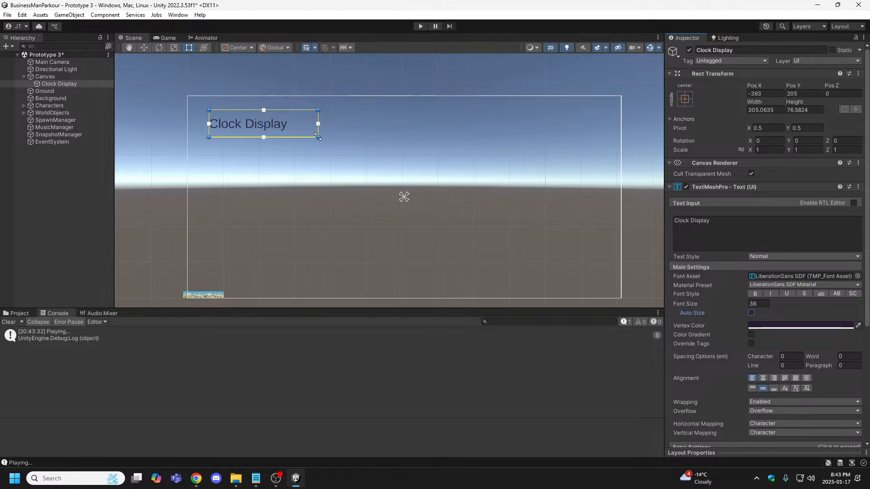
left_click_drag(318, 127, 348, 127)
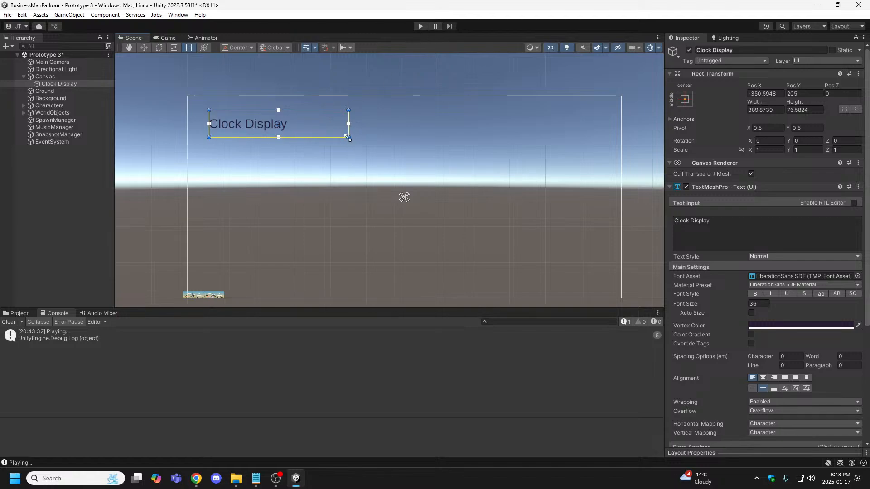
left_click_drag(348, 138, 345, 132)
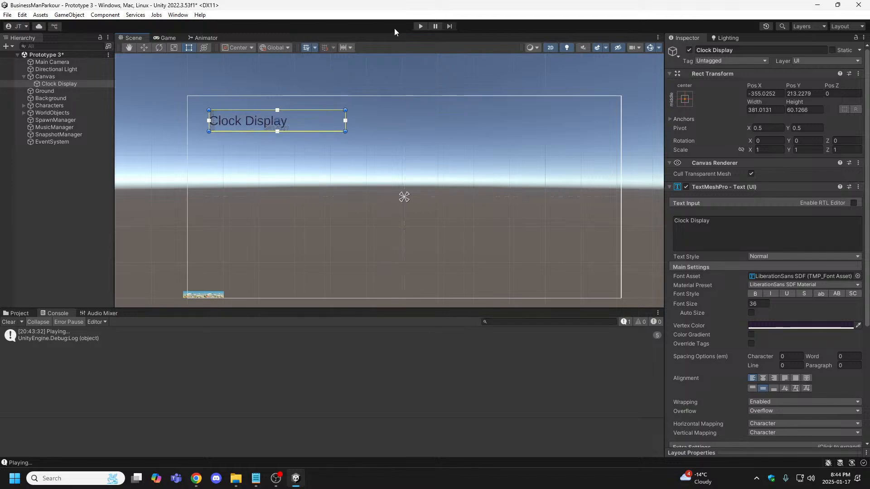
- Play-test the game with a jump to check the fixed-size Clock Display text, and stop it
left_click(420, 26)
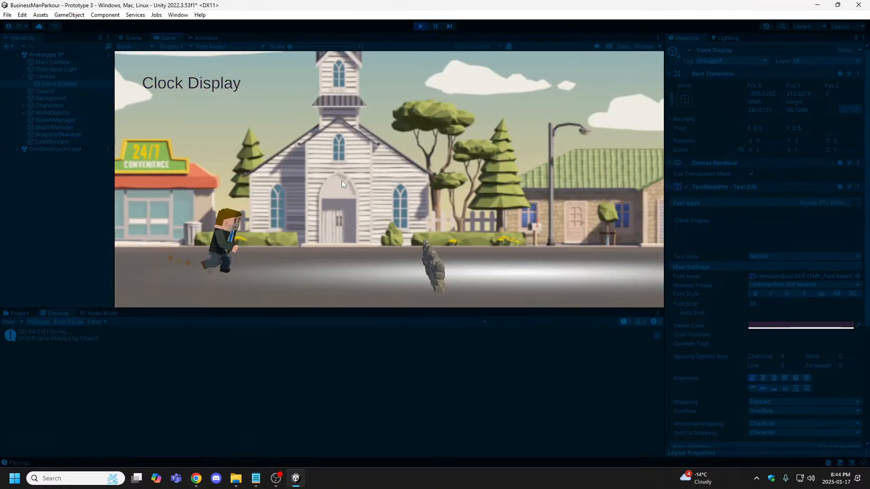
key("space")
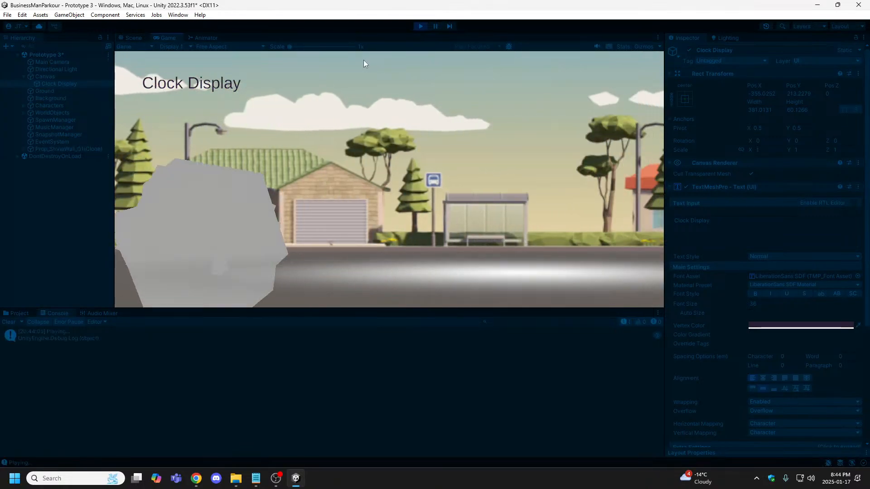
left_click(420, 26)
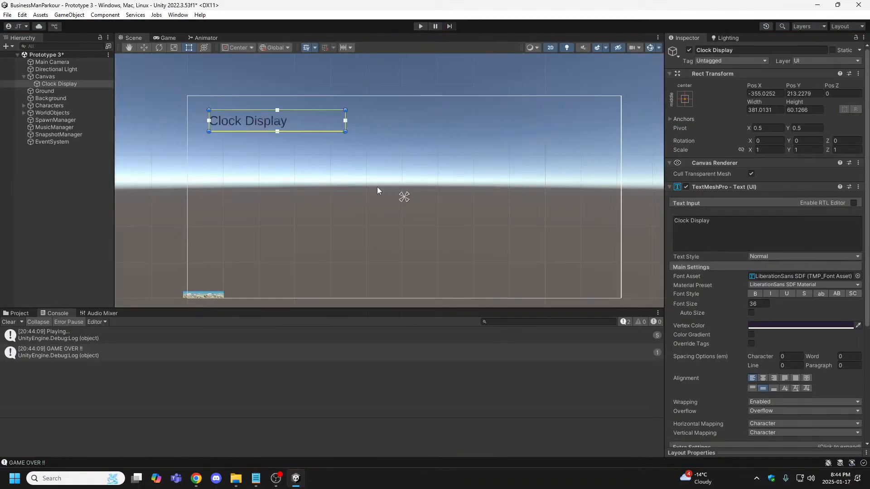
- Set the Clock Display text's font asset to LiberationSans SDF - Fallback
left_click(857, 276)
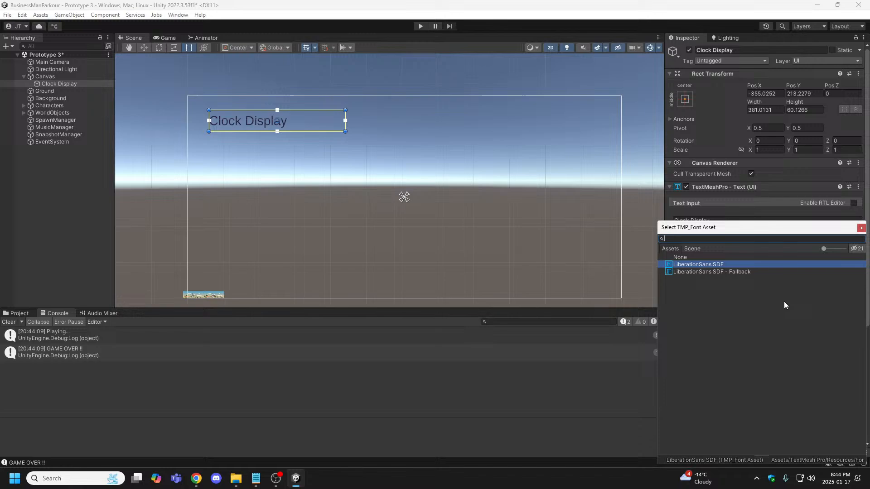
left_click(690, 271)
left_click(690, 264)
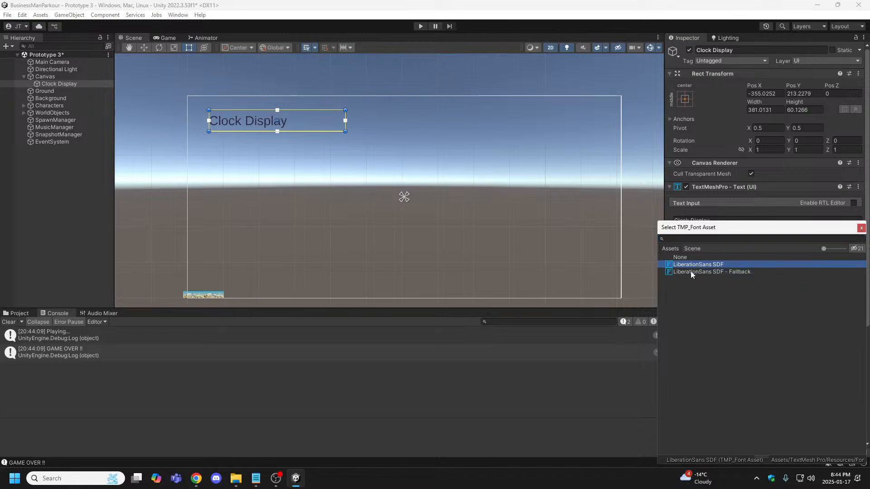
left_click(691, 271)
left_click(861, 228)
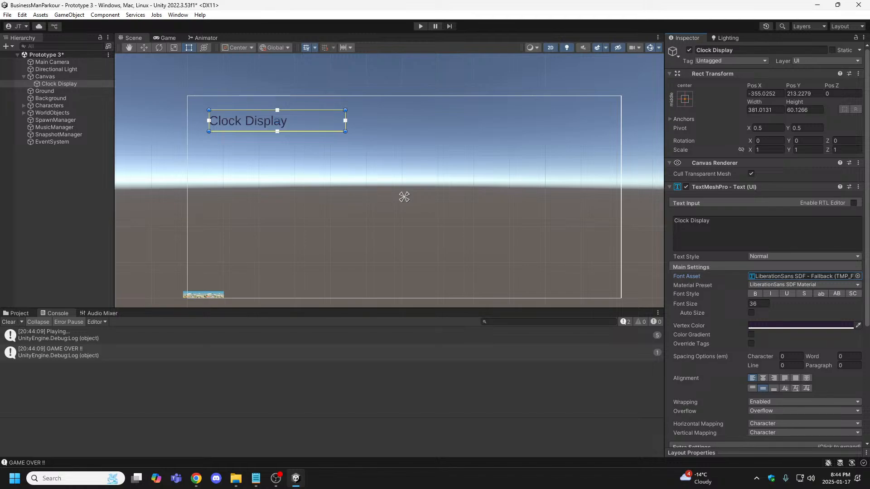
- Switch to Chrome to look at the Google Fonts catalogue and its font search, and close the browser window
key("alt+Tab")
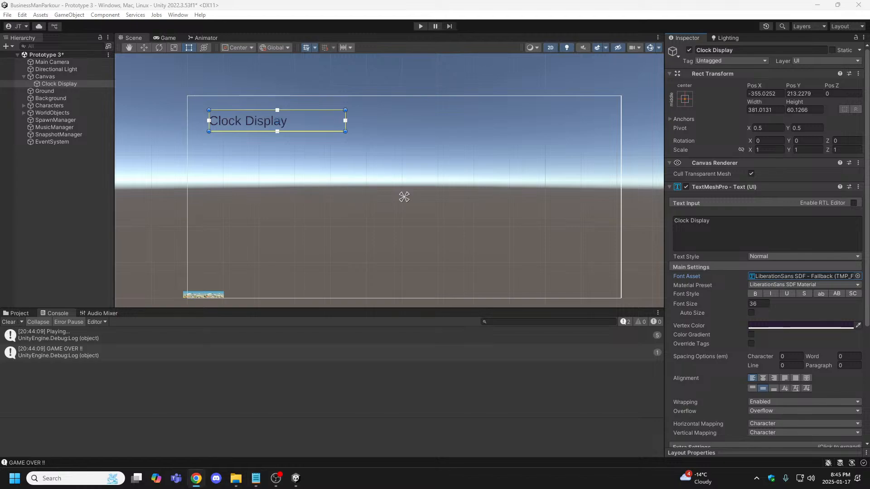
key("alt+Tab")
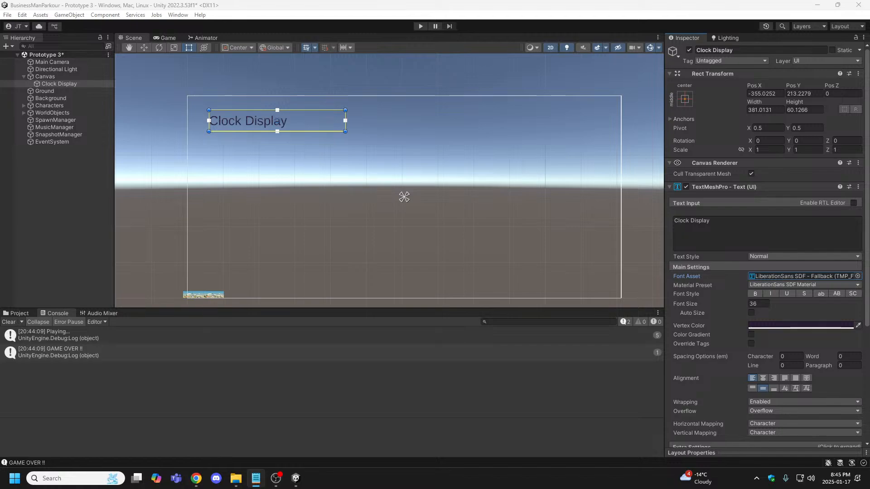
key("alt+Tab")
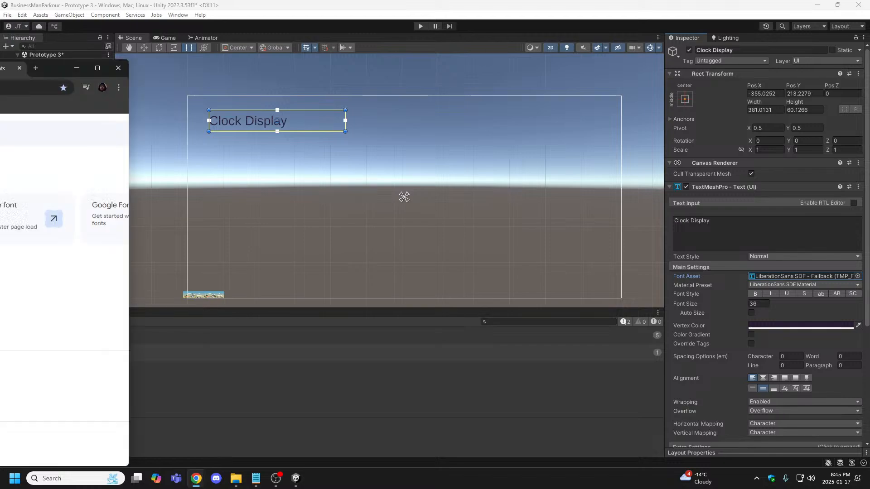
left_click_drag(0, 67, 584, 24)
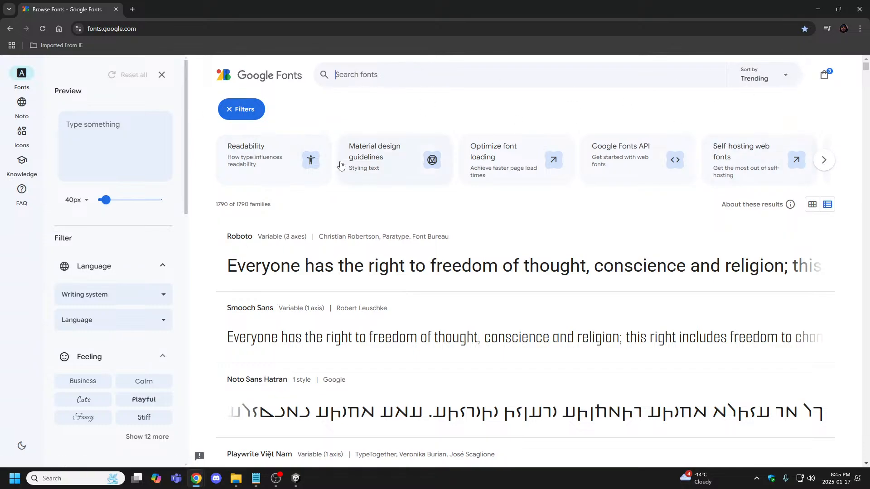
left_click(337, 75)
left_click(859, 7)
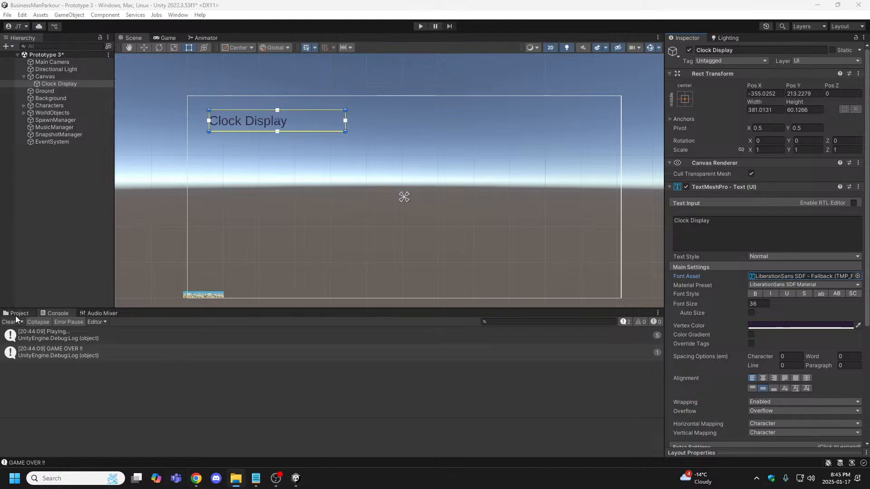
- Create a folder named Fonts inside Assets > Course Library > _Source_Files in the project
left_click(17, 313)
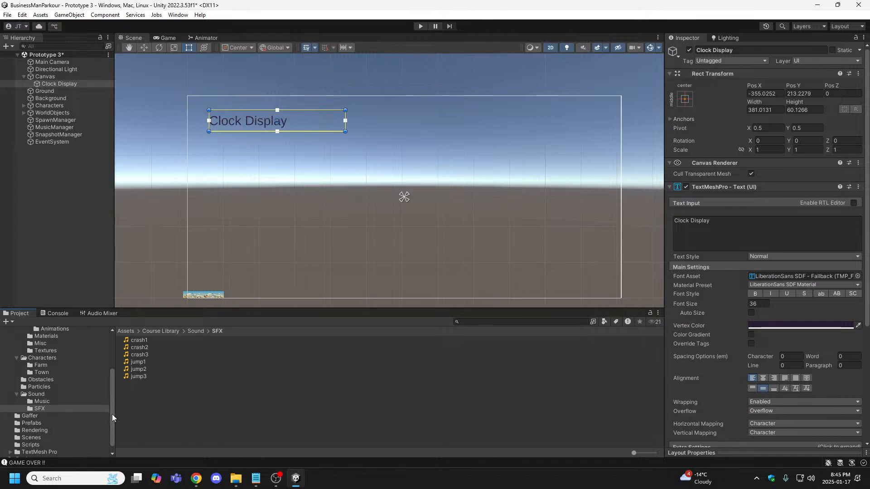
left_click_drag(112, 414, 112, 384)
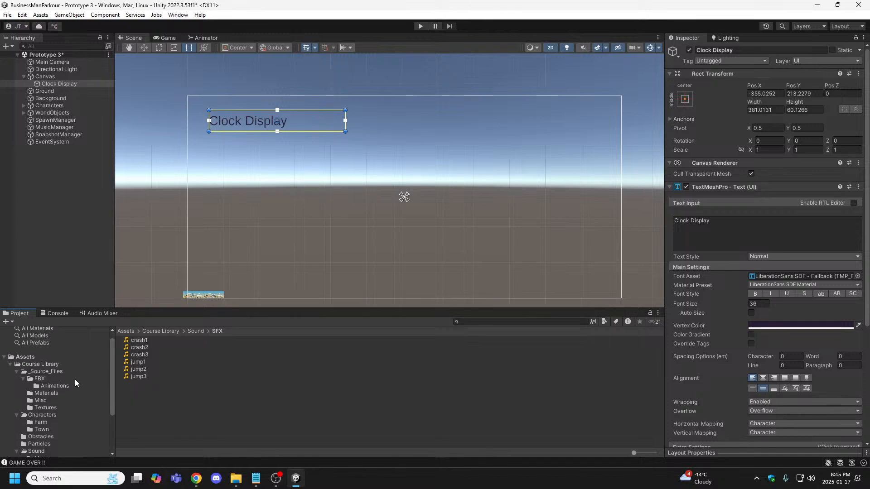
left_click(58, 372)
right_click(216, 382)
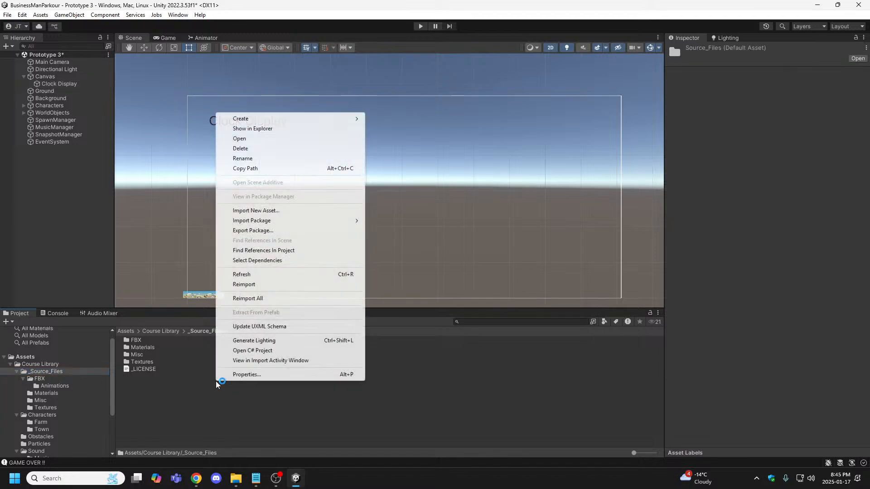
mouse_move(260, 120)
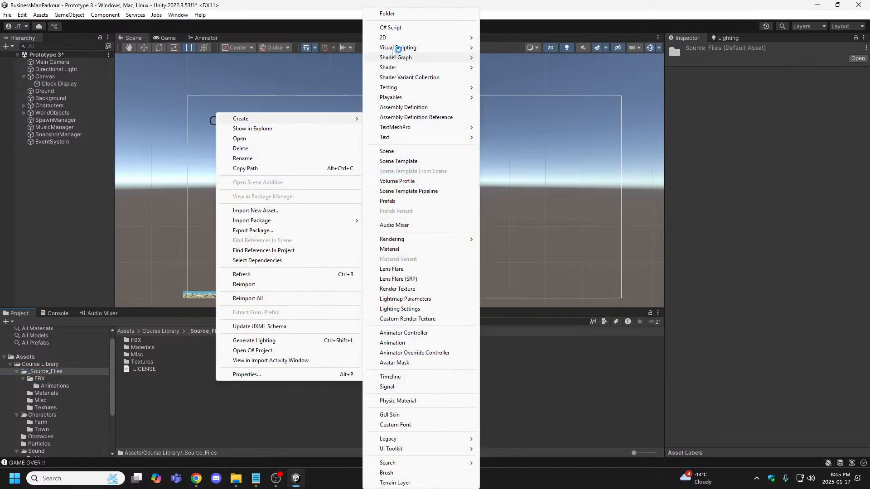
left_click(389, 14)
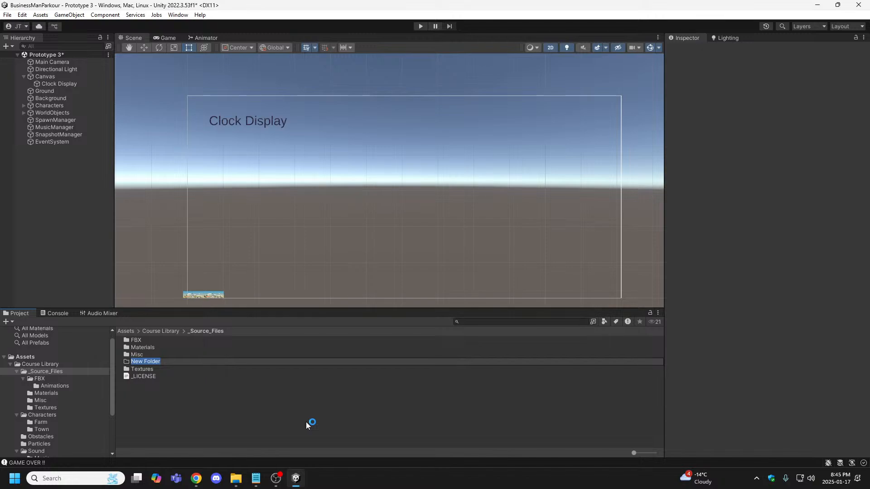
type("Fonys")
key("Return")
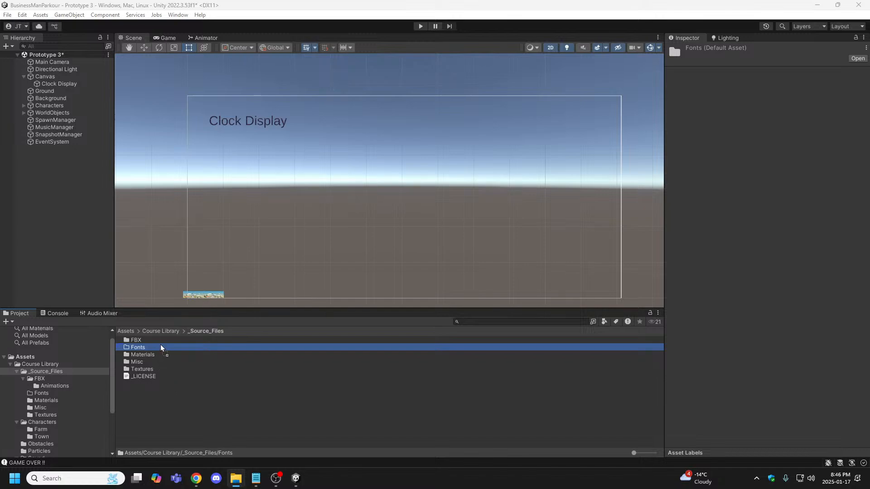
- Import the GoudyBookletter1911-Regular and MedievalSharp-Regular font files from File Explorer into the project's Fonts folder
left_click_drag(161, 344, 159, 346)
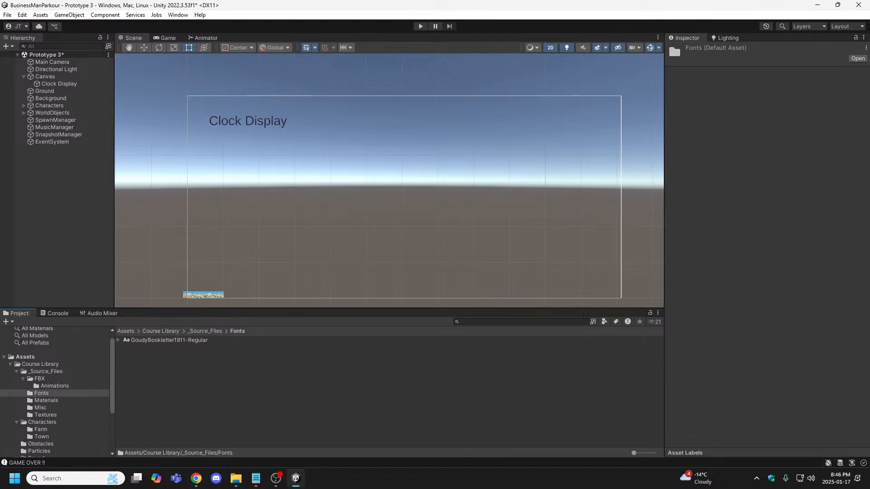
key("alt+Tab")
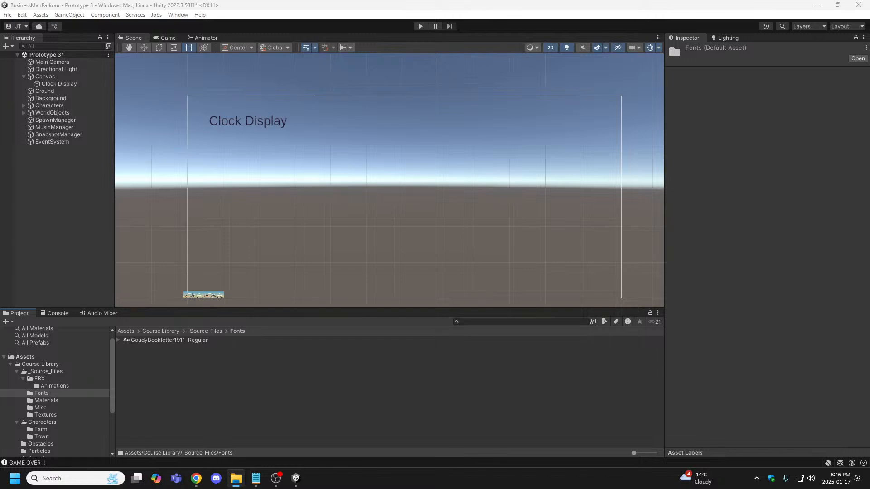
left_click_drag(143, 358, 143, 358)
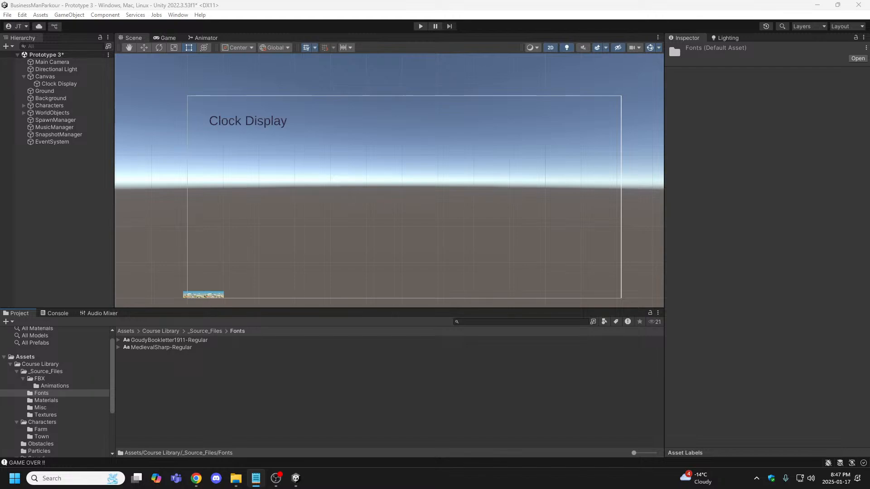
- Open TextMeshPro's Font Asset Creator
left_click(178, 15)
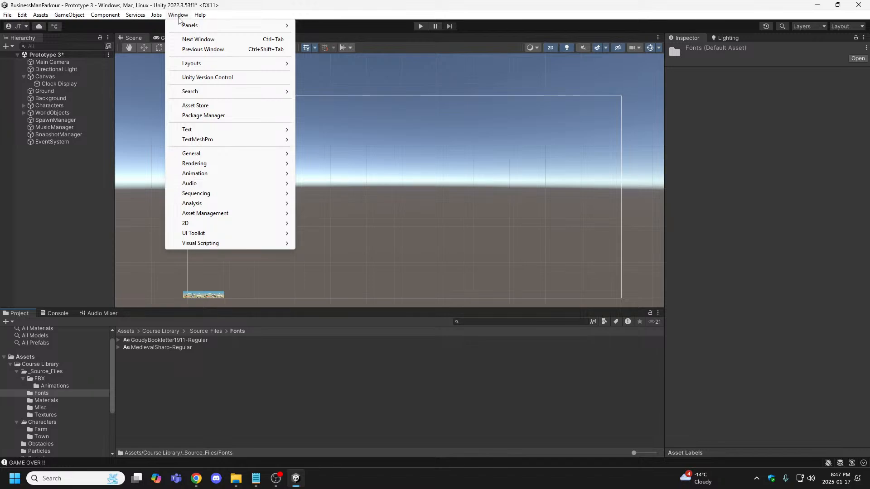
mouse_move(223, 140)
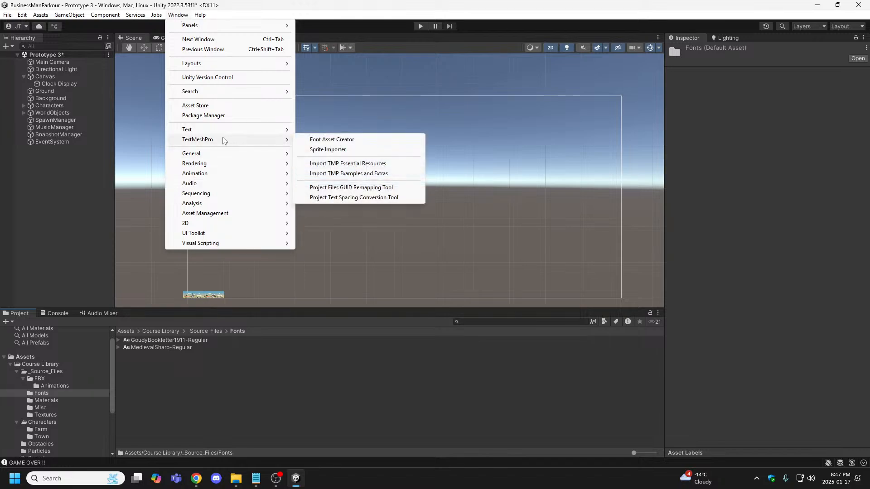
left_click(245, 2)
left_click(183, 15)
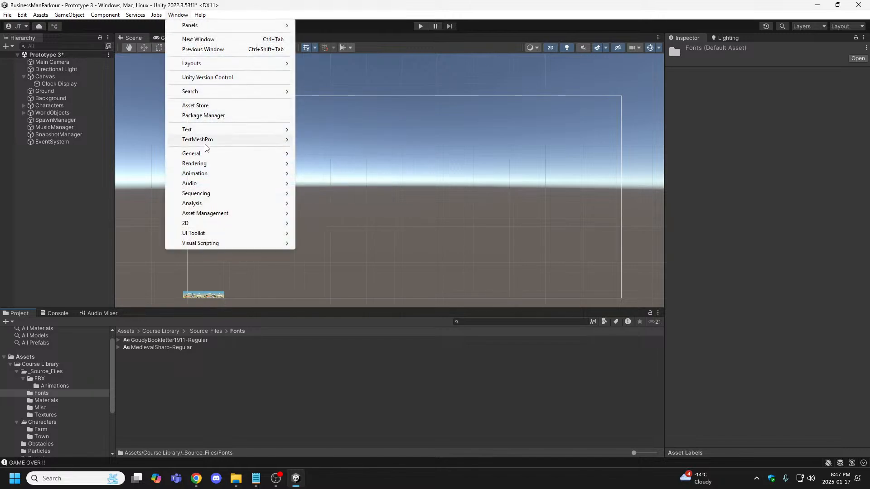
mouse_move(210, 142)
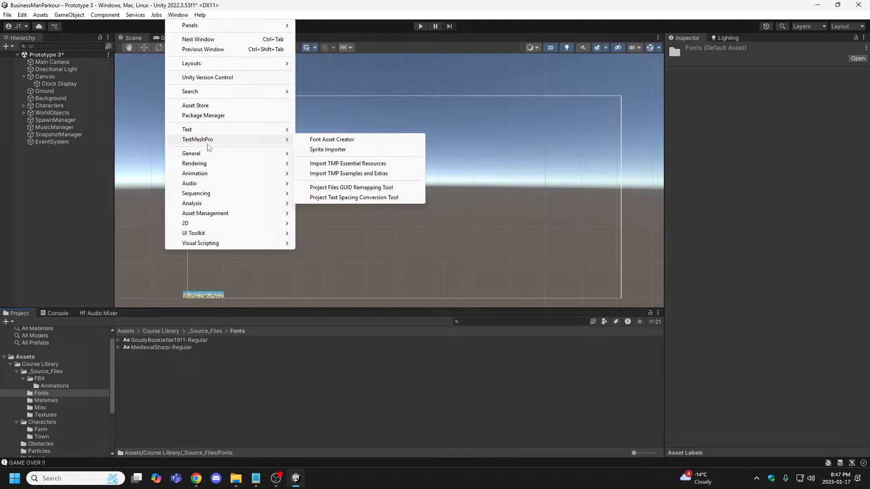
left_click(344, 141)
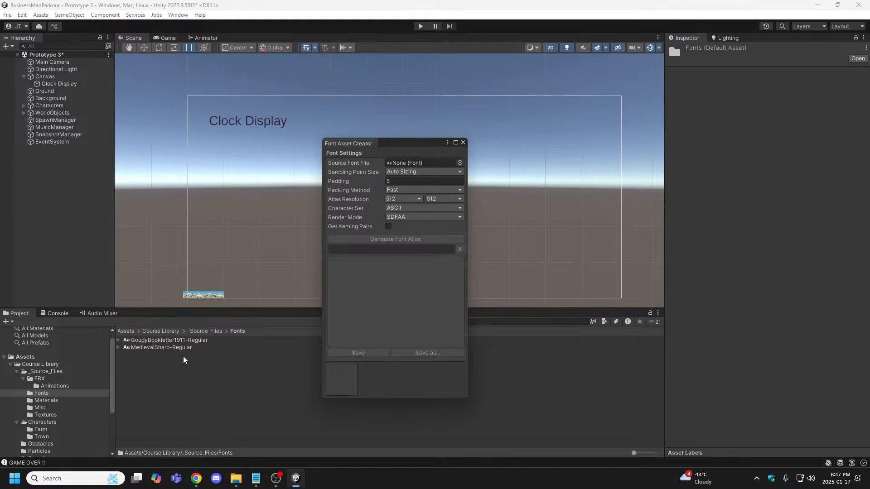
- Choose GoudyBookletter1911-Regular as the source font file and generate its font atlas
left_click(460, 163)
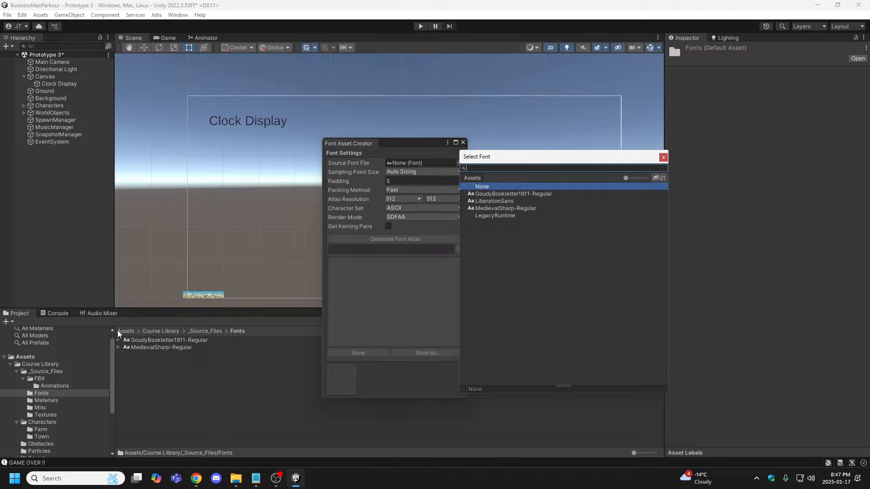
left_click(498, 194)
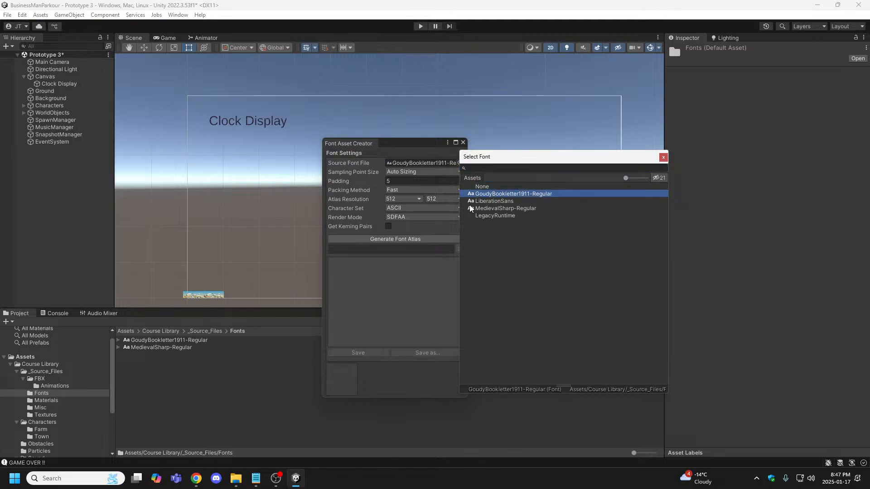
left_click(500, 201)
left_click(502, 194)
double_click(485, 194)
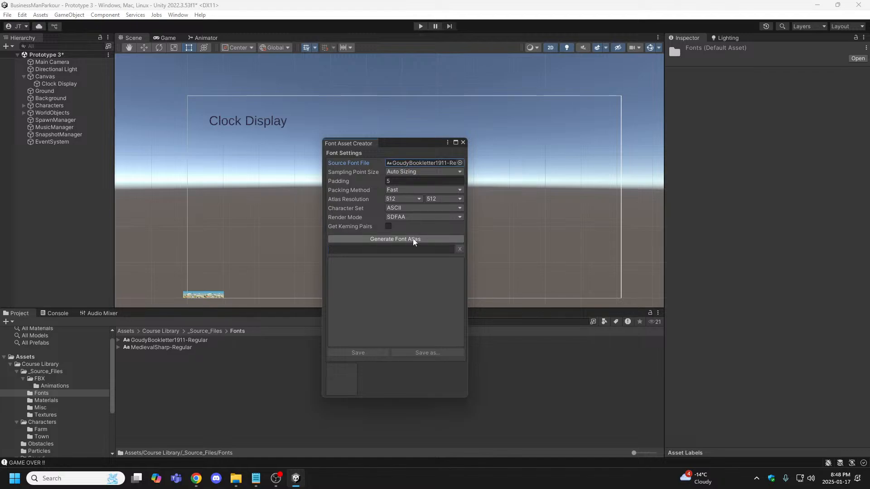
left_click(396, 242)
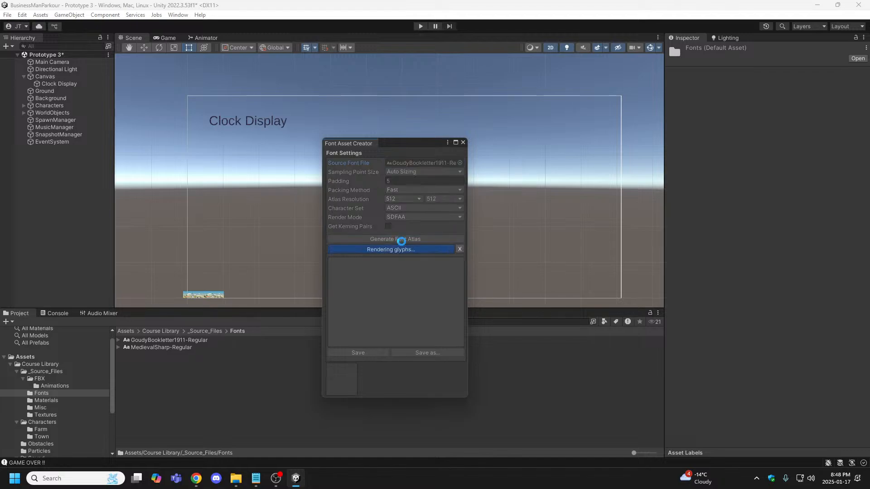
- Save the generated font asset as GoudyBookletter1911-Regular SDF in BusinessManParkour's Assets > Course Library > _Source_Files > Fonts folder and close the Font Asset Creator
left_click(365, 352)
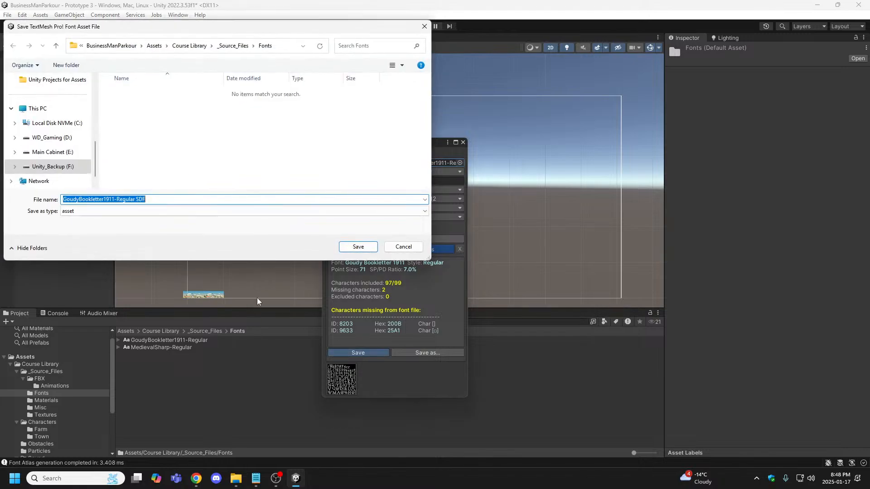
left_click(51, 166)
double_click(113, 106)
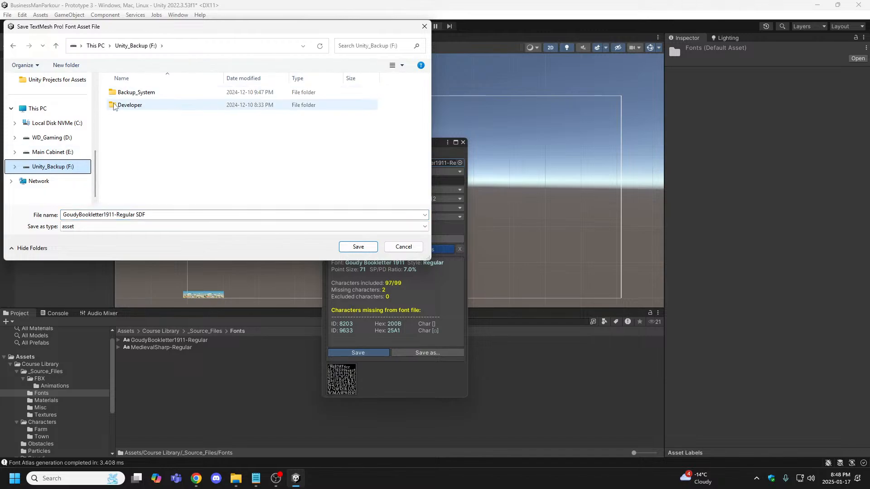
double_click(114, 94)
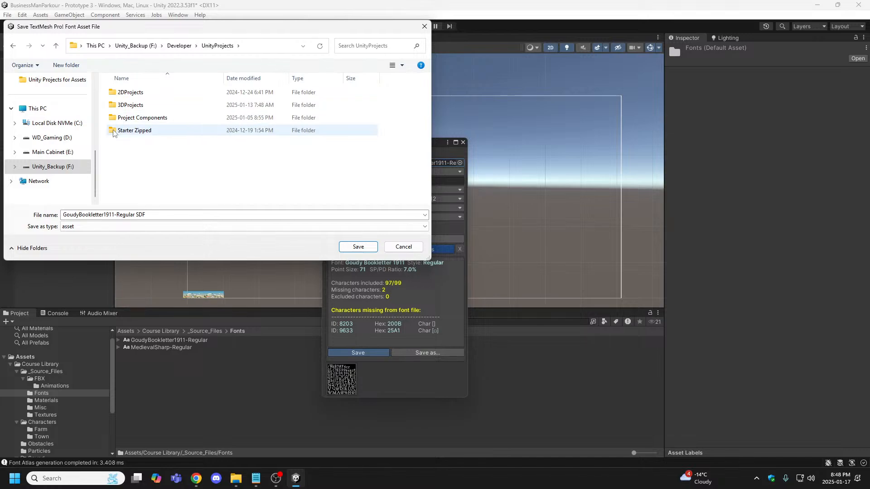
left_click(115, 108)
double_click(115, 108)
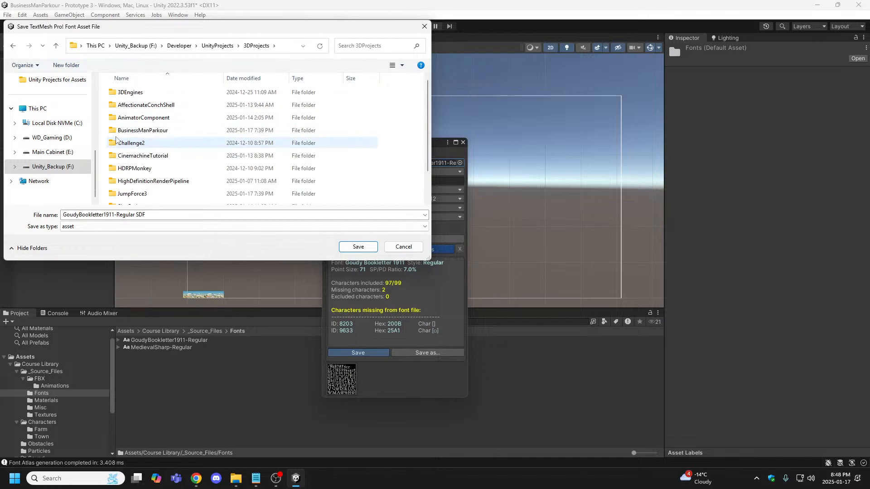
double_click(114, 127)
double_click(116, 105)
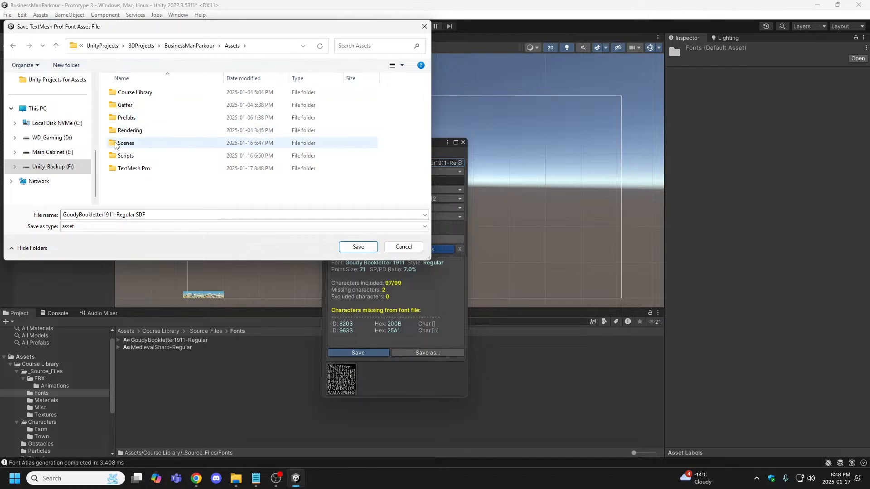
double_click(114, 94)
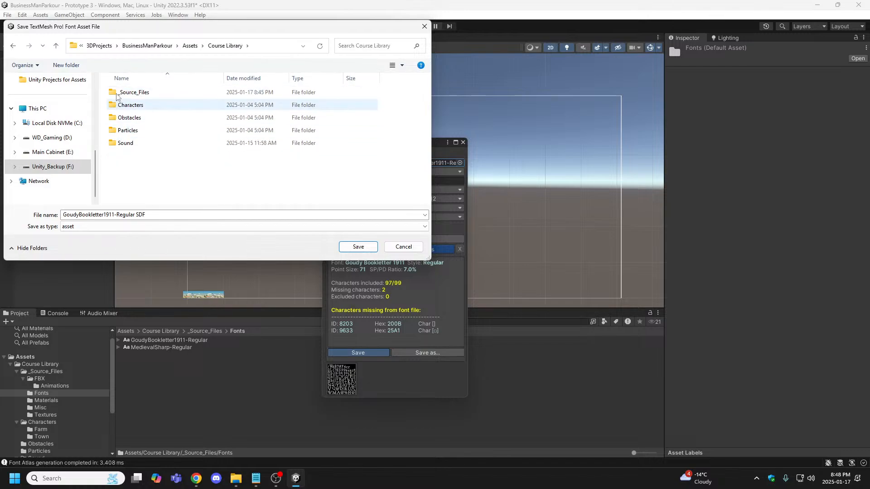
double_click(116, 93)
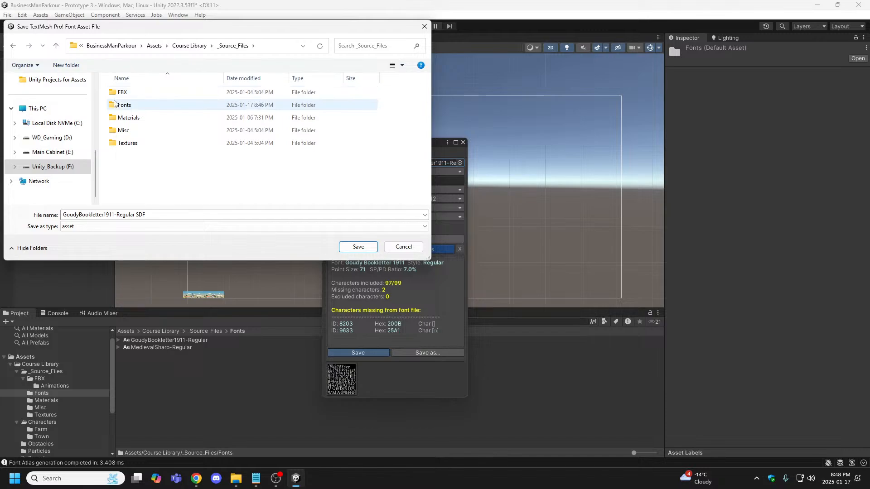
double_click(117, 105)
left_click(358, 246)
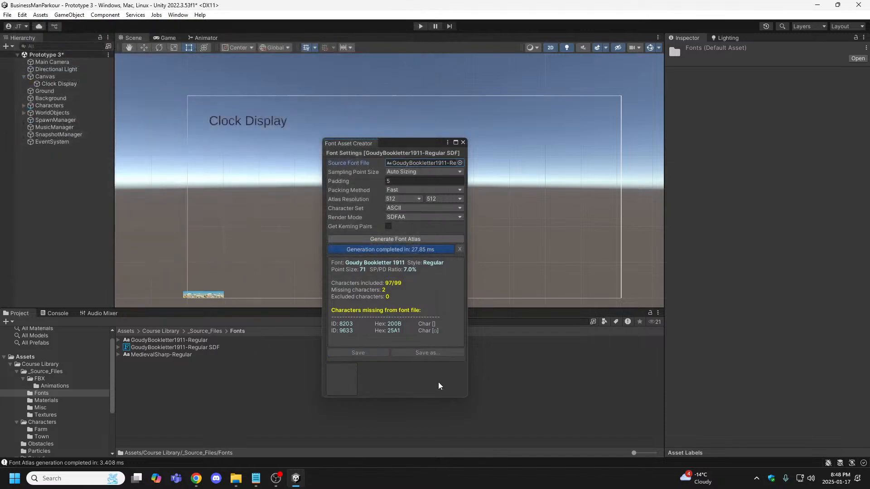
left_click(463, 143)
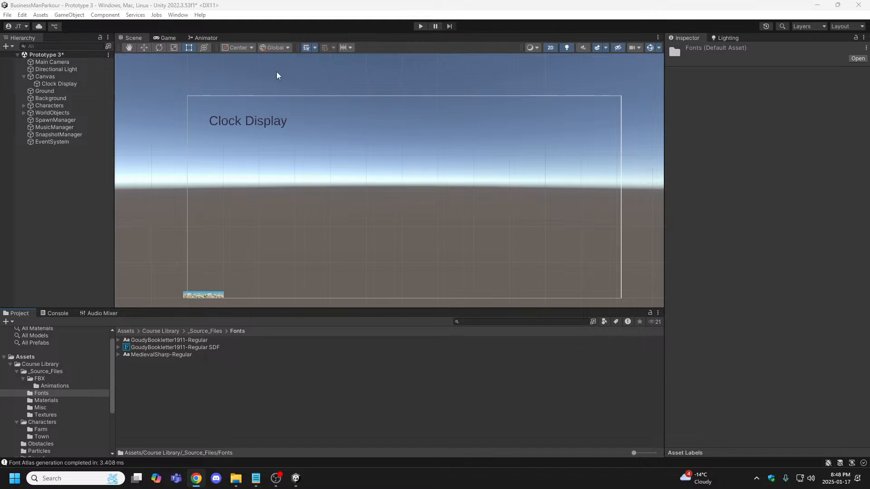
- Reopen TextMeshPro's Font Asset Creator and generate a font atlas with MedievalSharp-Regular as the source font file
left_click(178, 15)
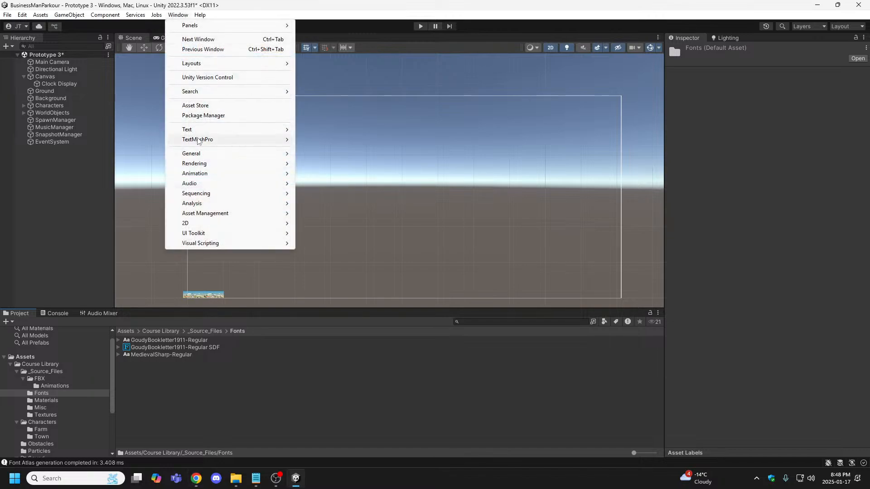
mouse_move(198, 141)
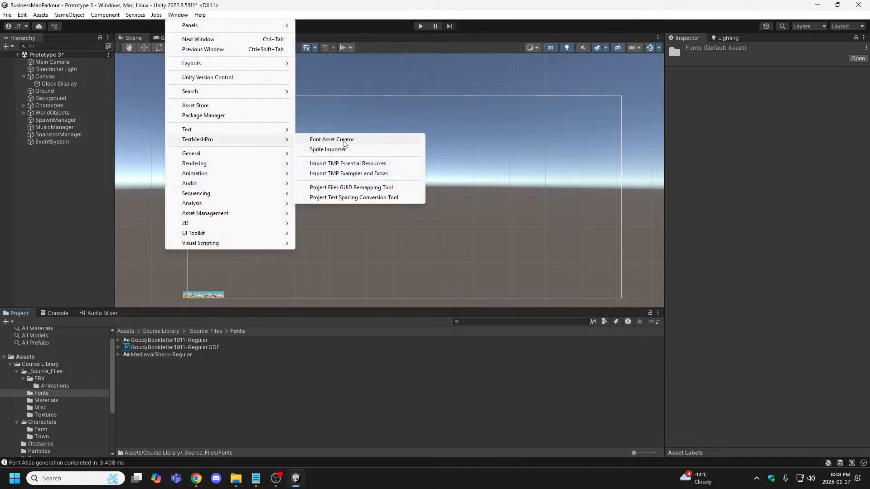
left_click(332, 140)
left_click(459, 162)
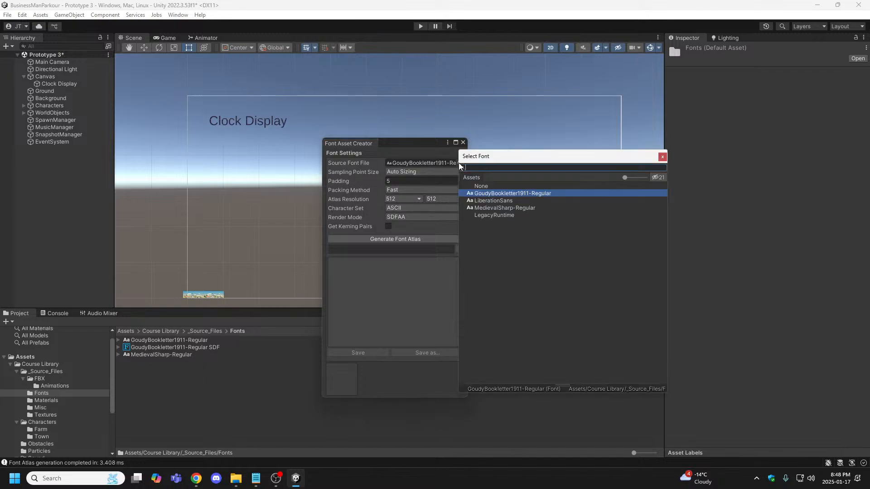
double_click(484, 208)
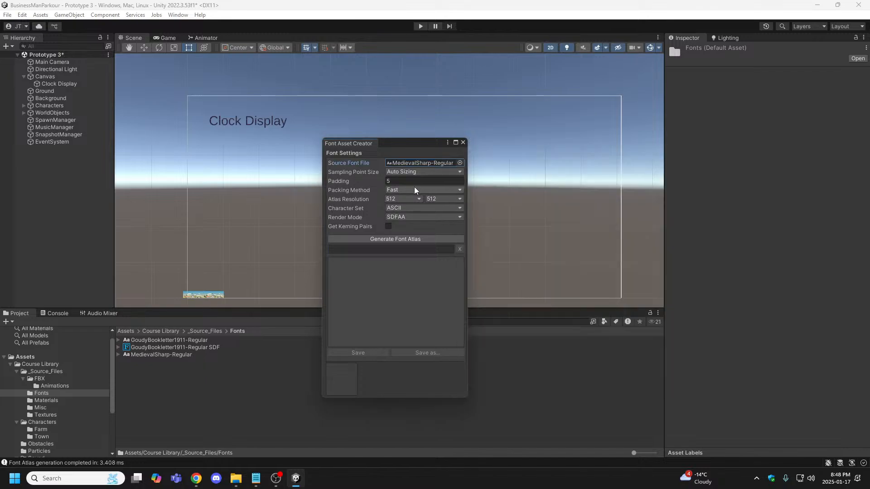
left_click(397, 239)
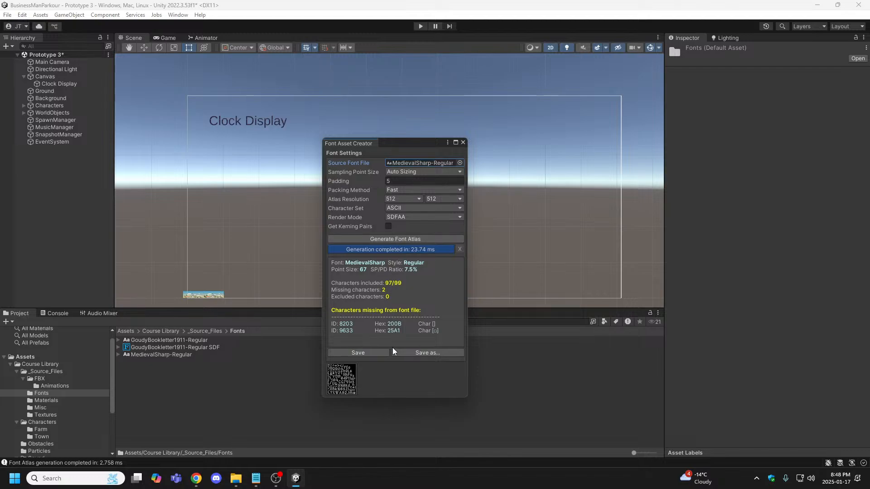
- Save the font asset as MedievalSharp-Regular SDF in the Fonts folder and close the Font Asset Creator
left_click(373, 352)
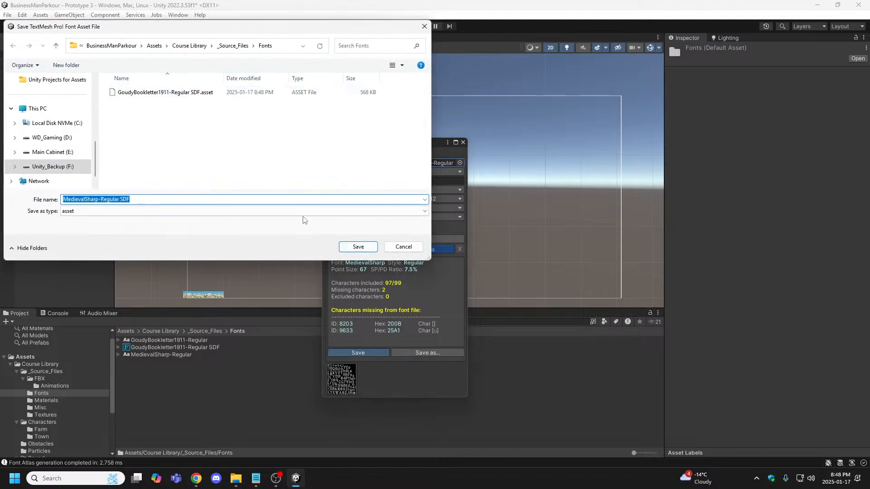
left_click(353, 246)
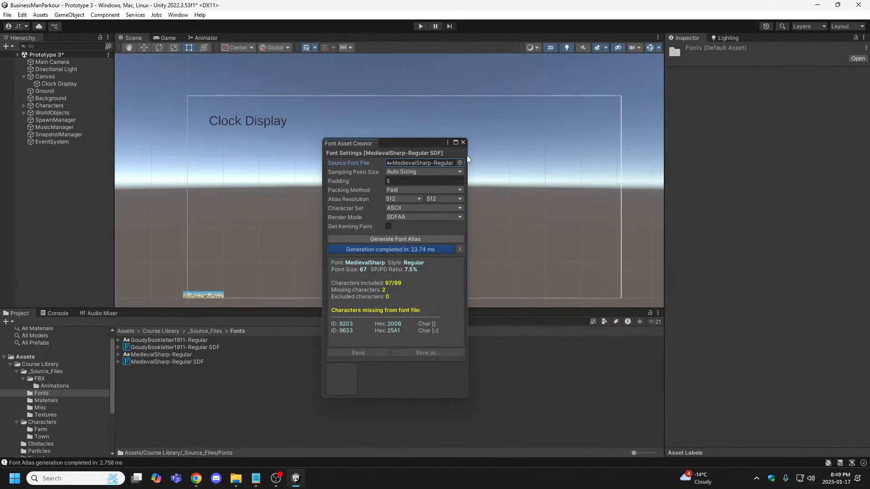
left_click(463, 143)
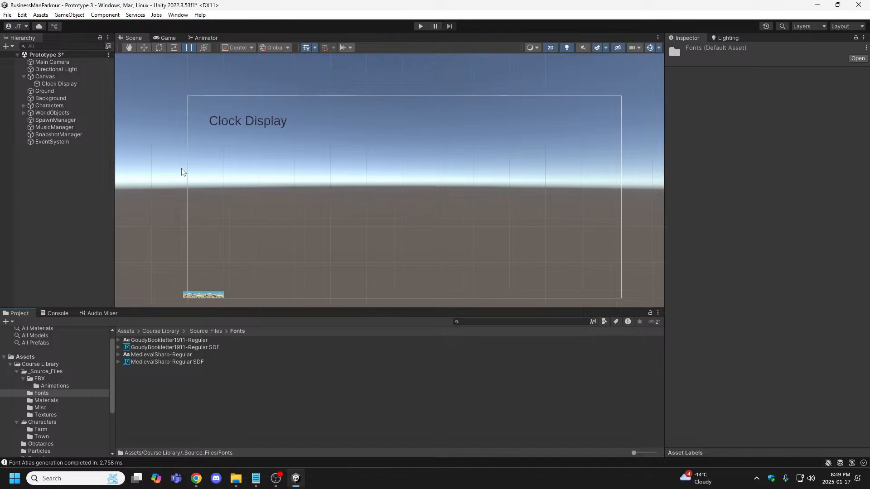
- Assign GoudyBookletter1911-Regular SDF as the font asset of the Clock Display text under Canvas
left_click(47, 84)
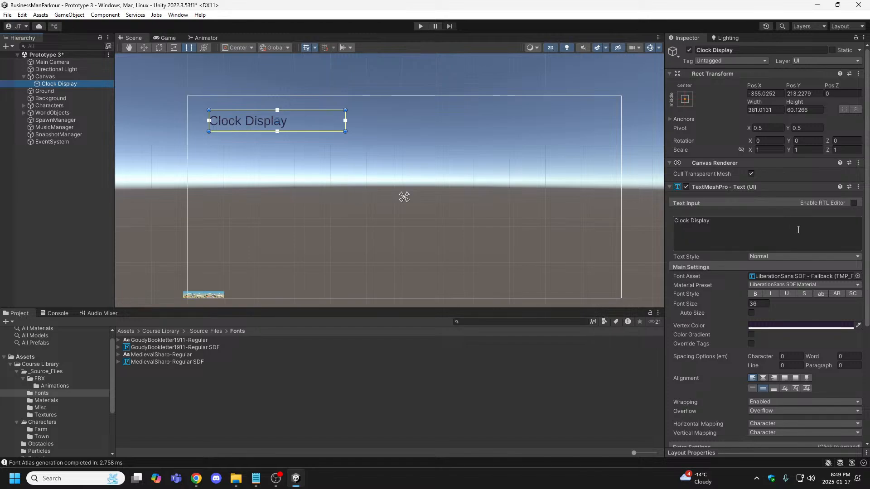
left_click(857, 277)
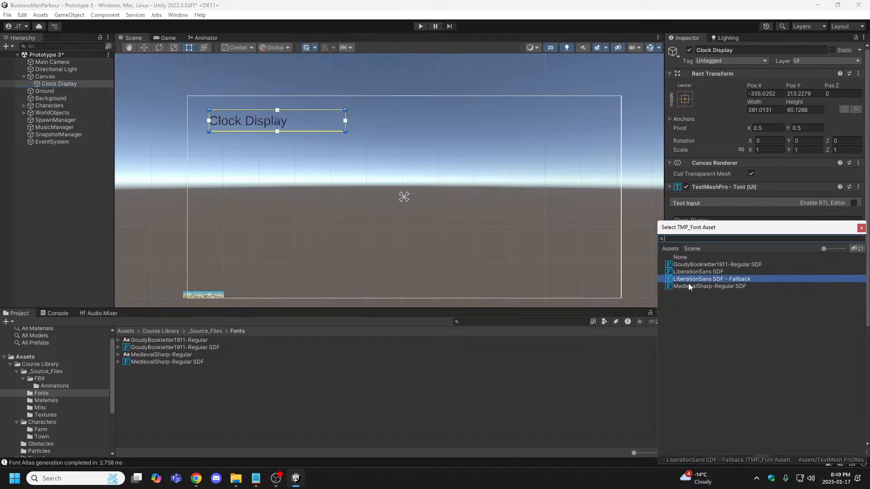
double_click(694, 264)
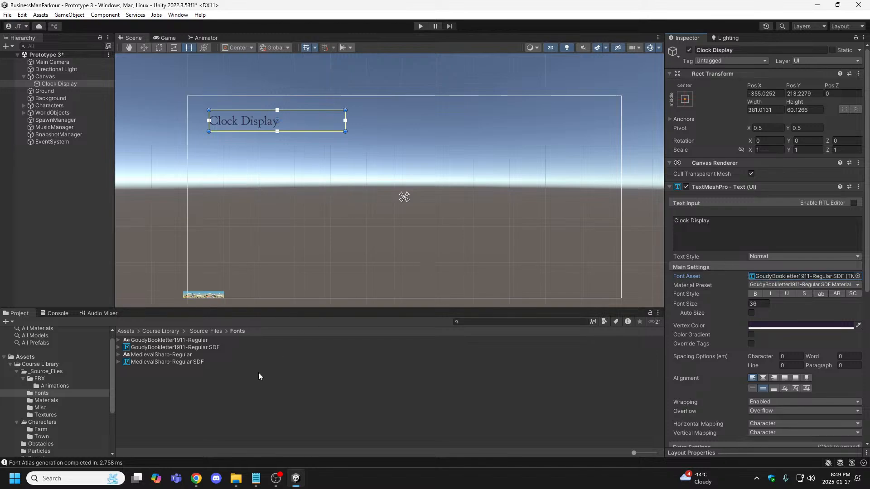
mouse_move(260, 487)
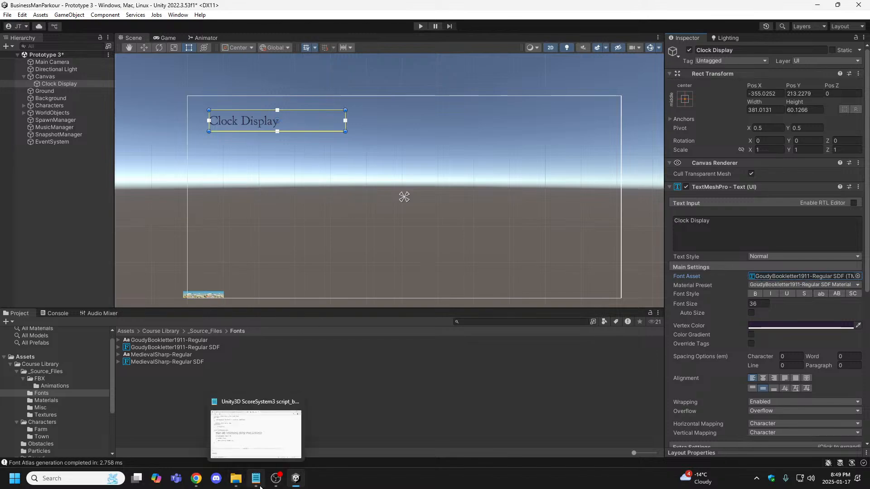
left_click(256, 479)
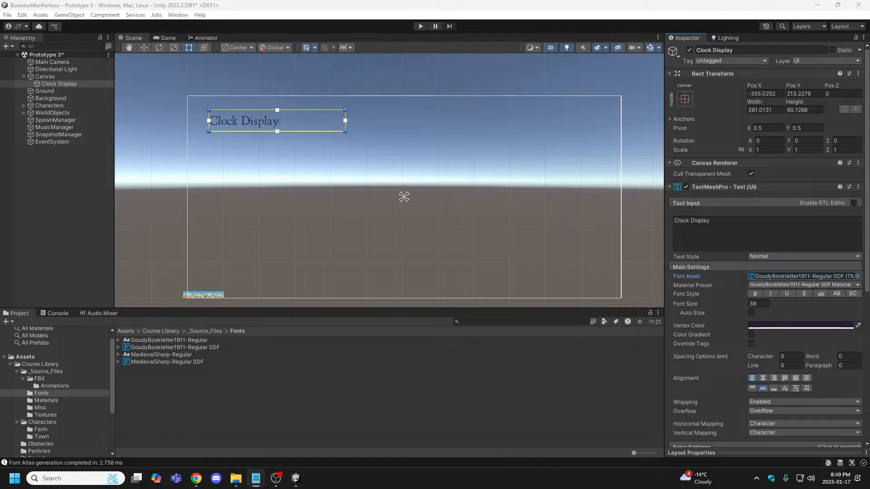
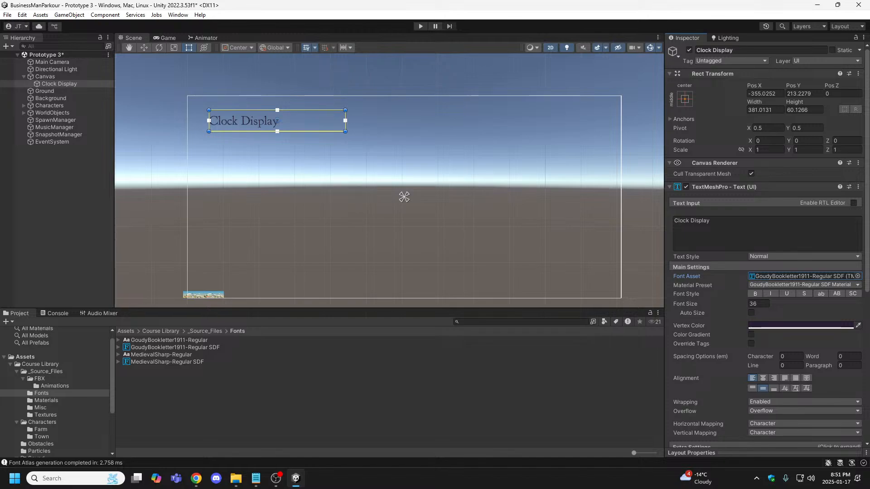
key("super+d")
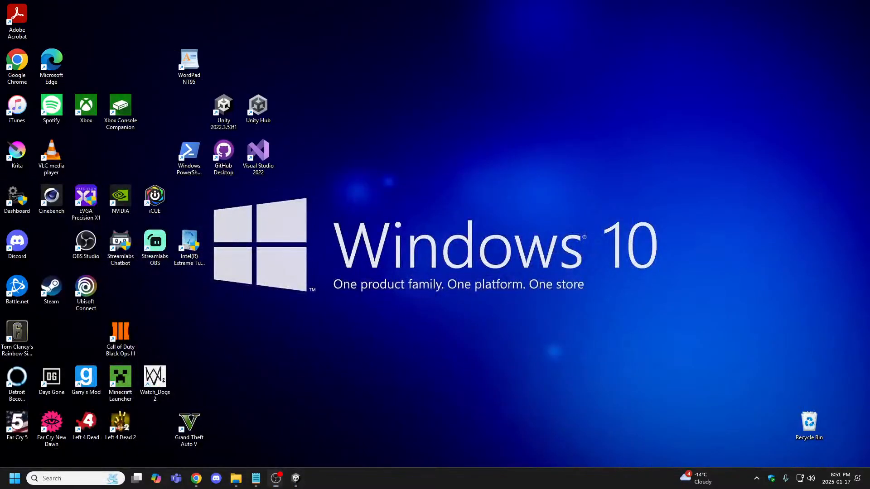
key("super+d")
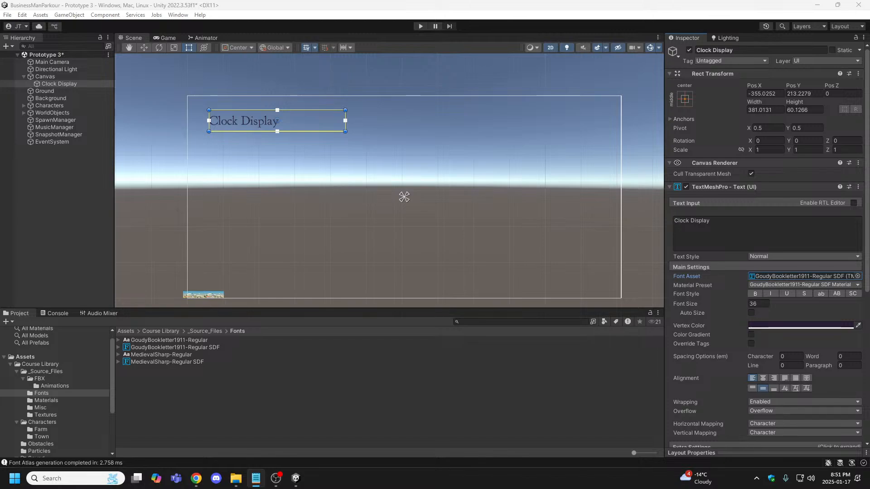
- Create an empty GameObject named ClockDisplay at the root of the Prototype 3 scene
right_click(48, 154)
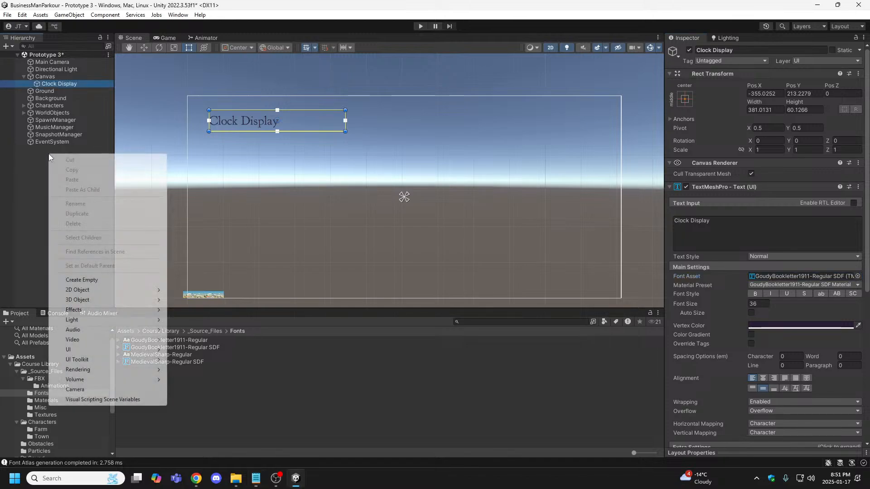
left_click(85, 279)
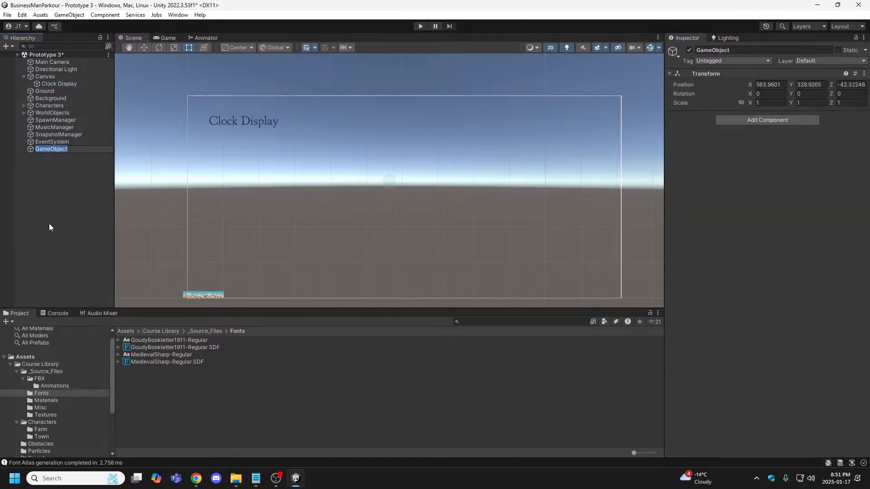
type("ClockDisplay")
left_click(49, 227)
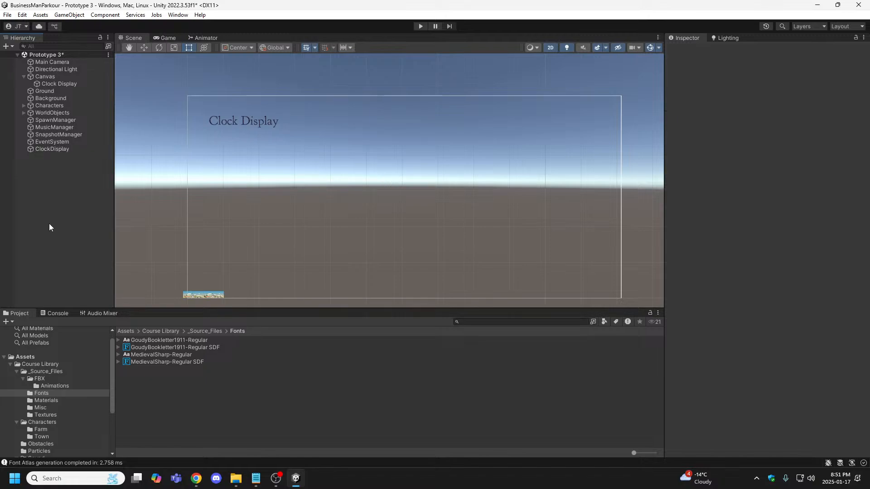
- Move EventSystem in the scene hierarchy so it sits between Canvas and Ground
left_click_drag(44, 142, 27, 87)
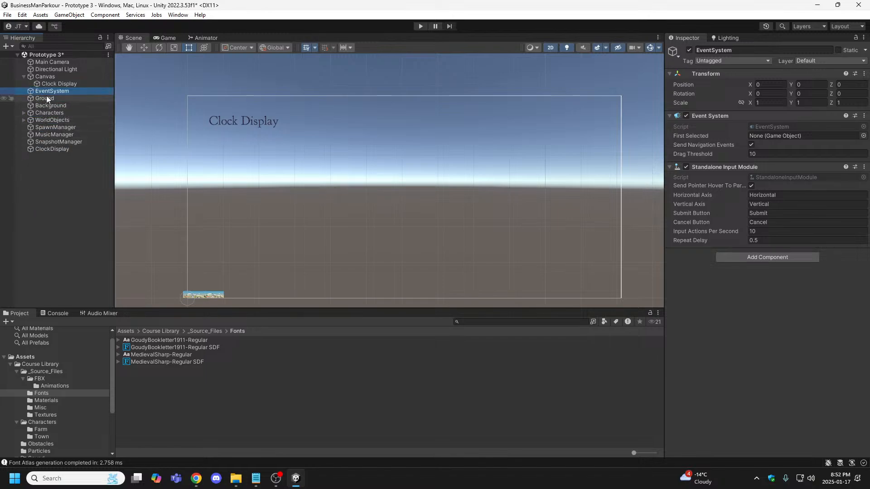
left_click(47, 77)
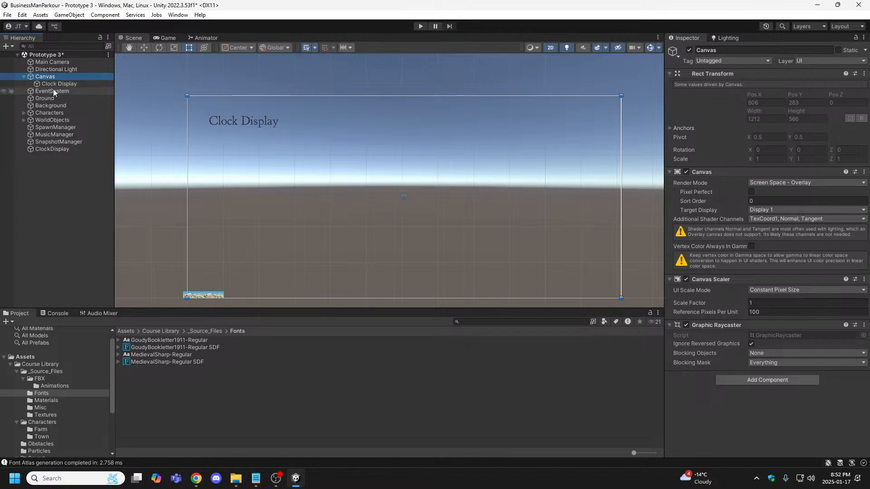
left_click(59, 90)
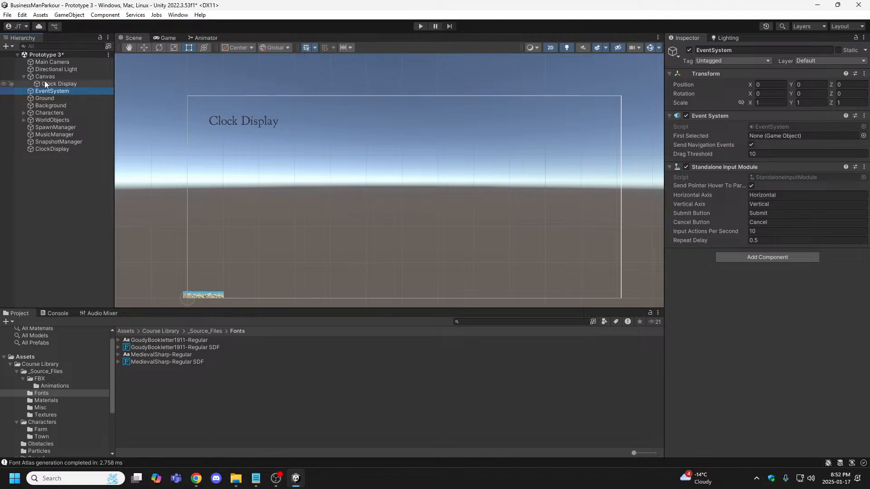
left_click(46, 77)
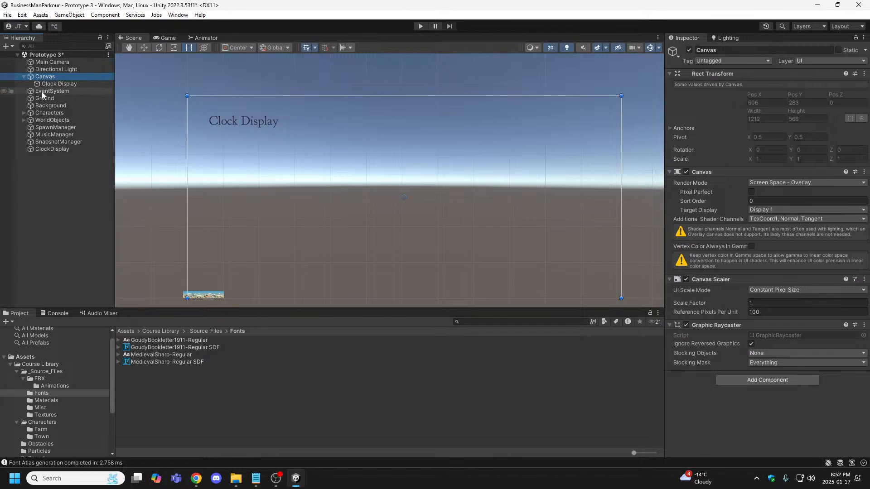
- Create a C# script named ClockDisplay in the Assets/Scripts folder
left_click(40, 149)
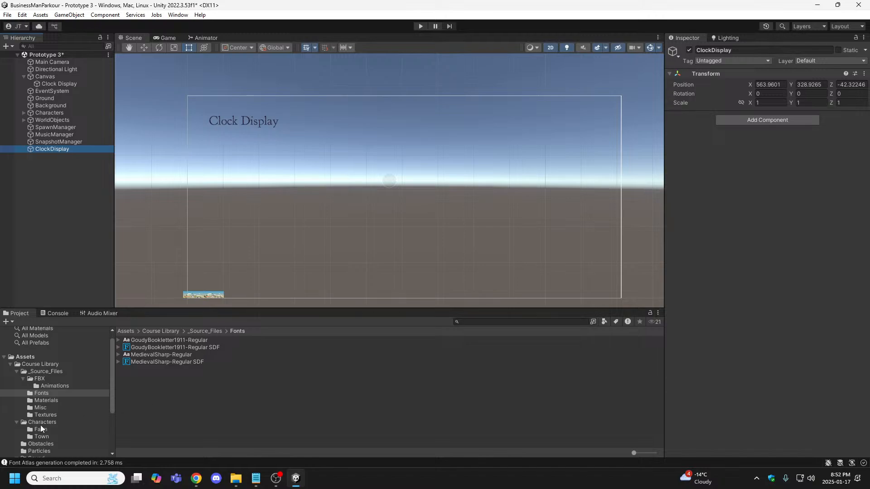
scroll(45, 417, "down", 5)
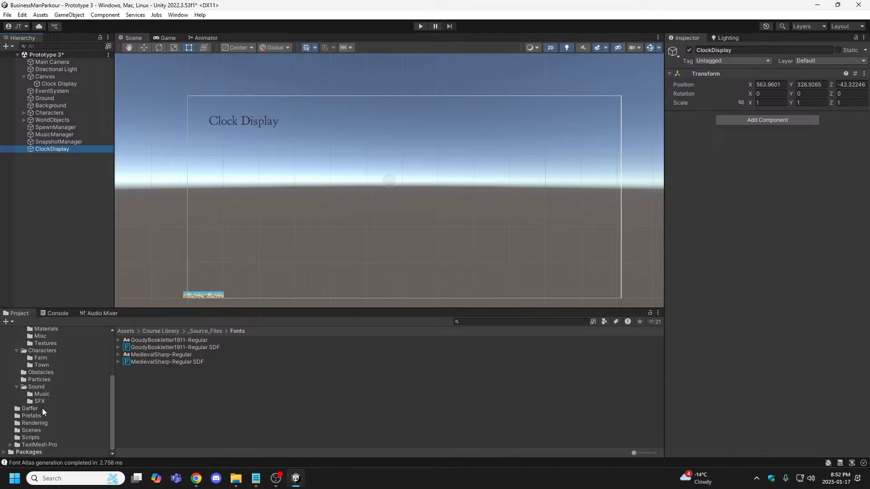
left_click(30, 437)
right_click(205, 380)
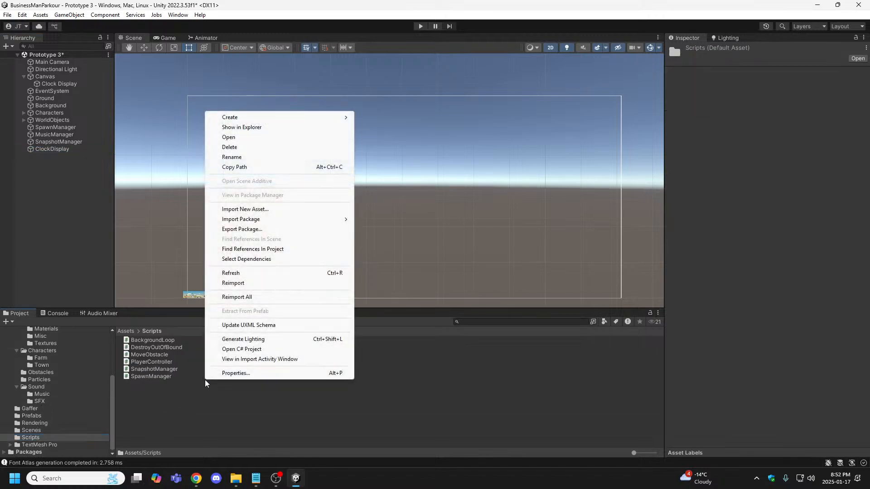
mouse_move(254, 118)
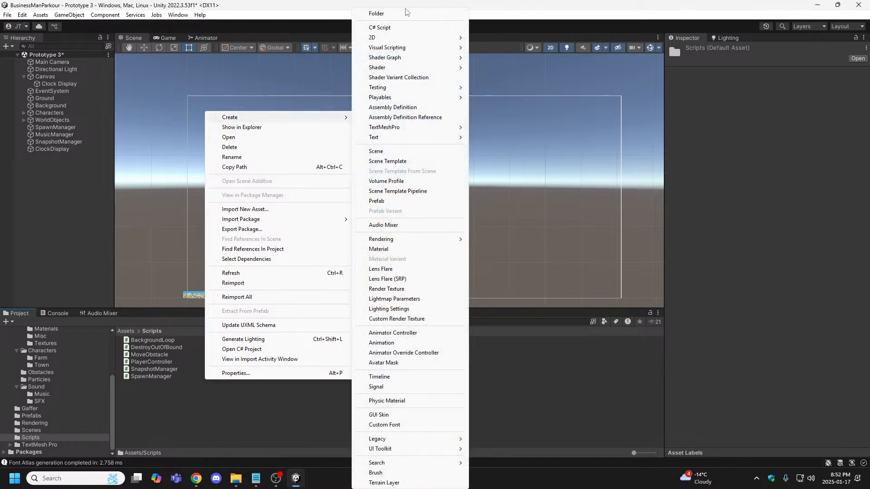
left_click(380, 28)
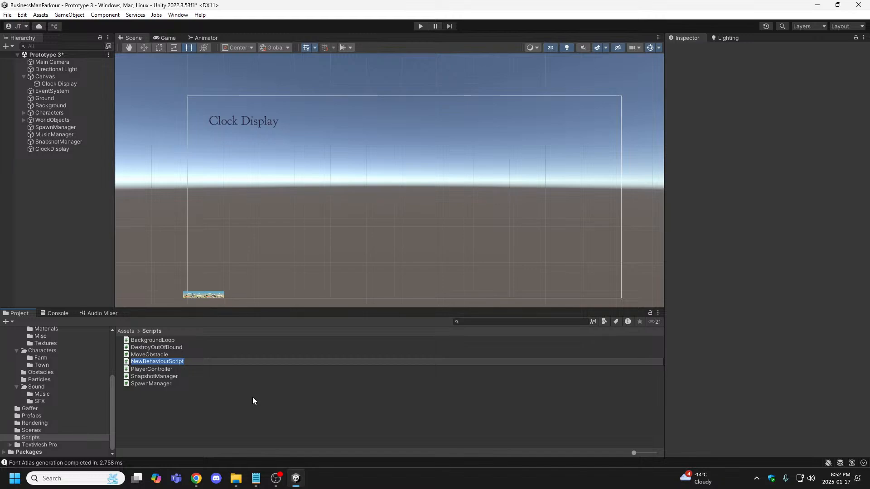
type("CLockDisplay")
key("BackSpace")
type("l")
key("Return")
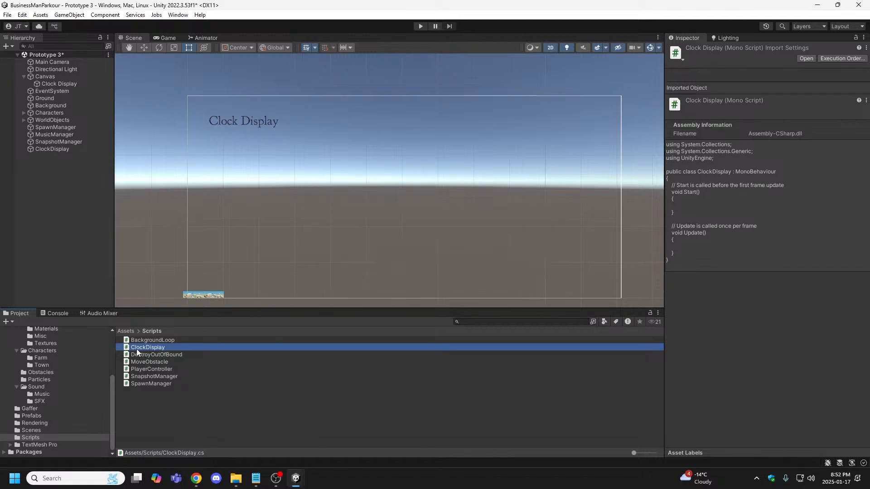
- Delete the empty ClockDisplay GameObject at the root of the Prototype 3 scene
left_click(57, 83)
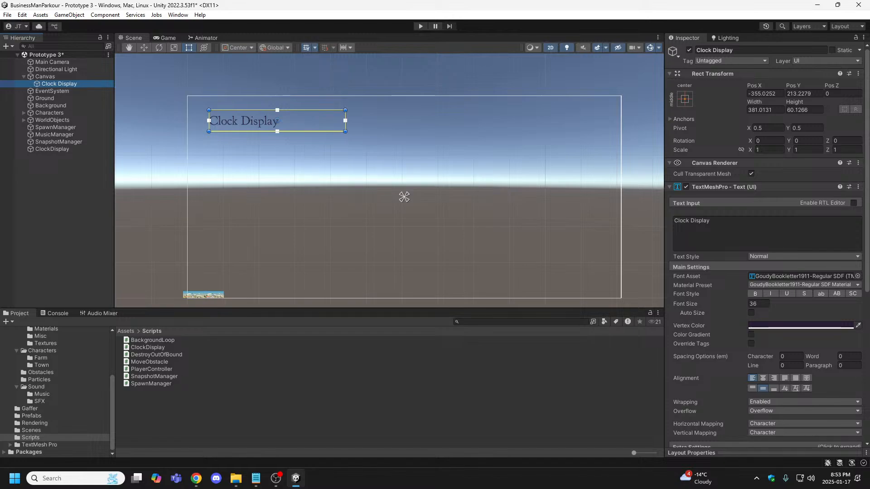
left_click(42, 148)
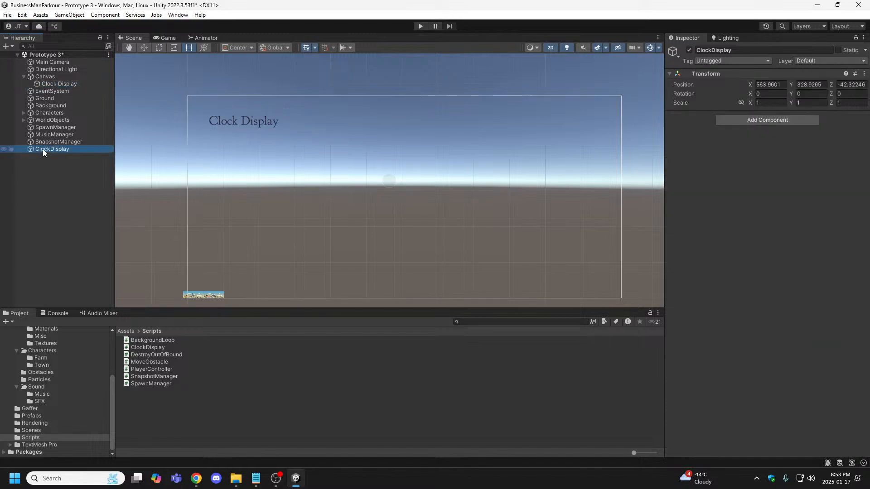
right_click(43, 148)
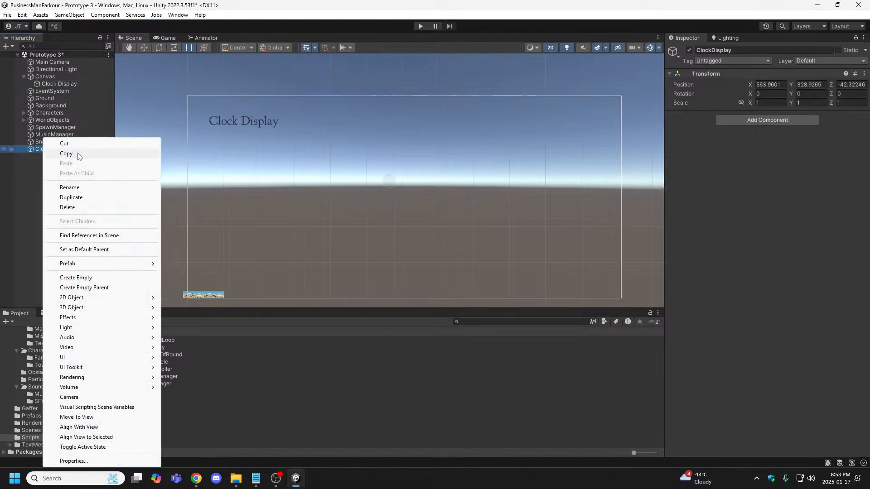
left_click(68, 207)
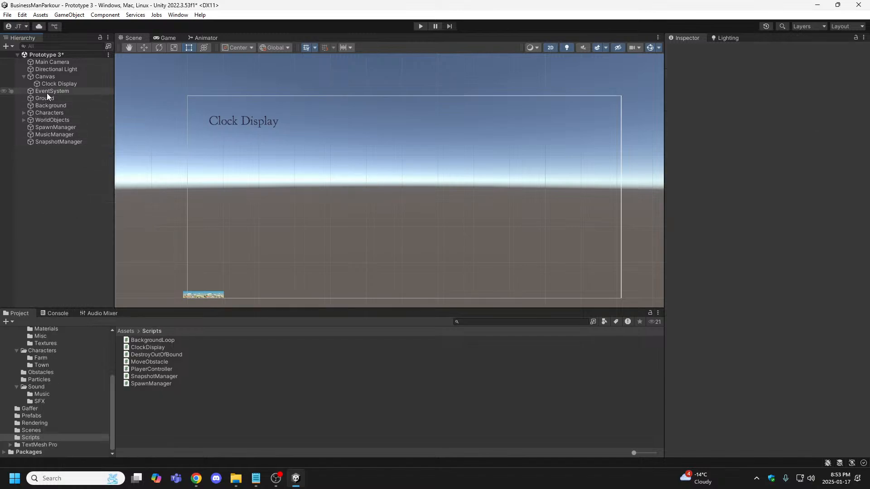
- Attach the ClockDisplay script as a component to the Clock Display text under Canvas, collapsing its TextMeshPro and material sections
left_click(57, 84)
left_click_drag(147, 347, 60, 84)
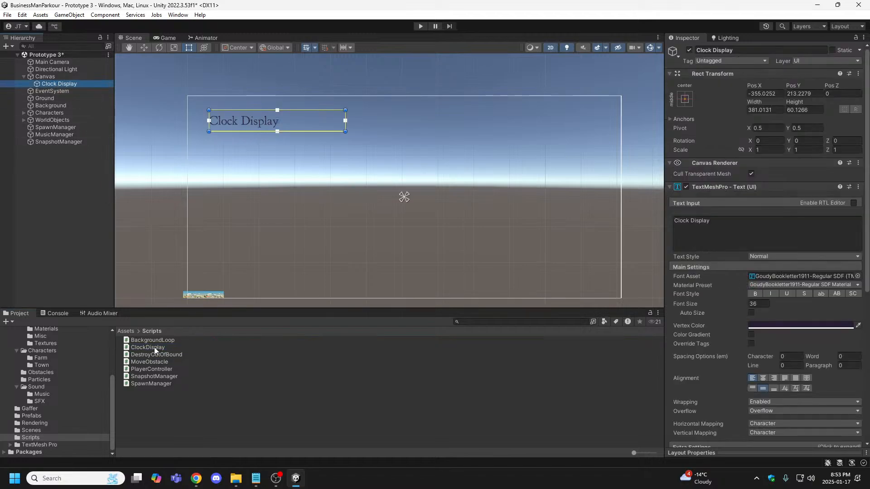
left_click_drag(154, 347, 313, 391)
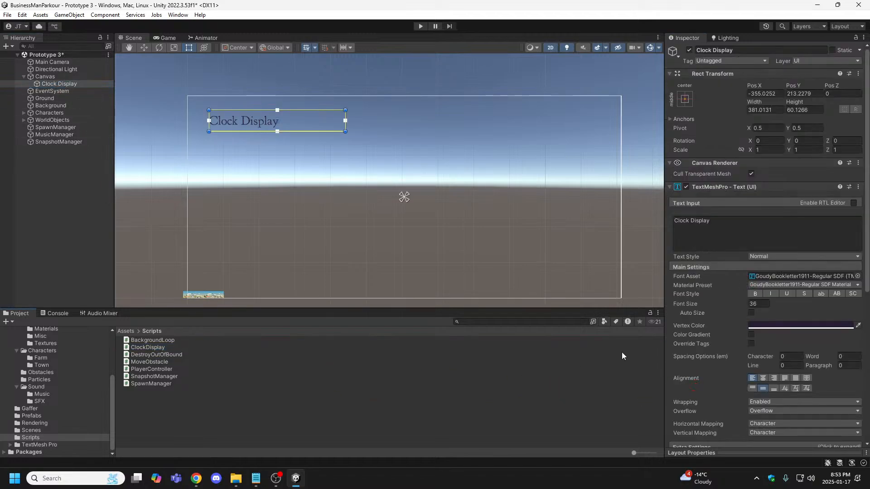
left_click(669, 186)
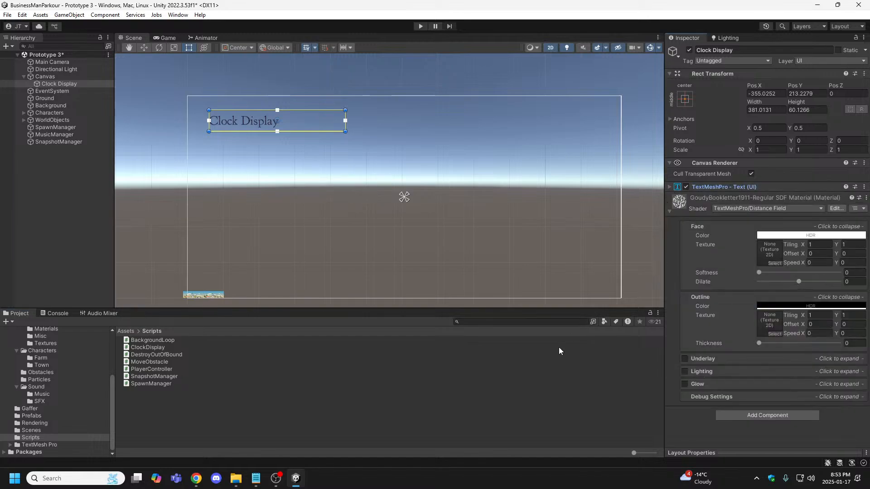
left_click(670, 211)
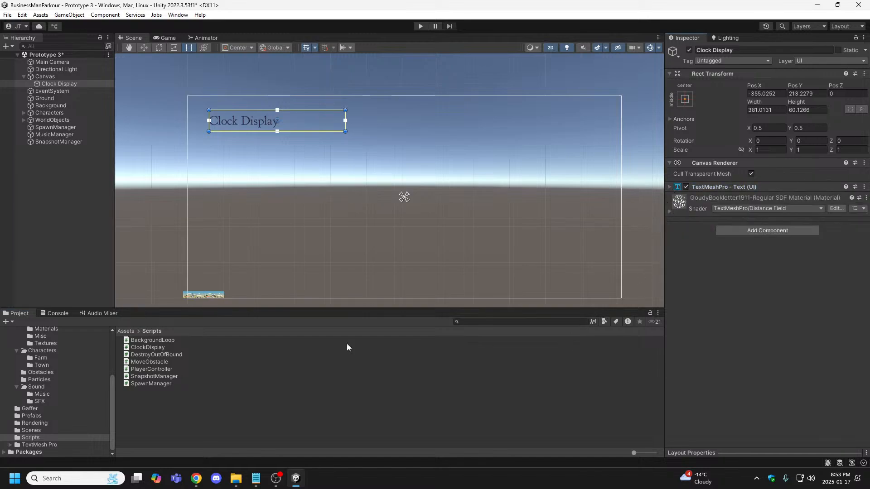
left_click_drag(143, 346, 697, 271)
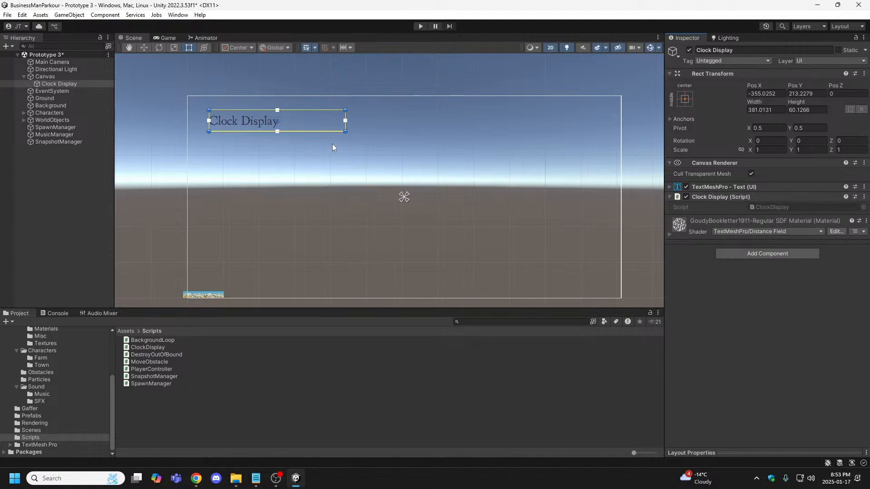
- Open the ClockDisplay script in Visual Studio and delete the Start method together with its comment
mouse_move(259, 484)
double_click(130, 347)
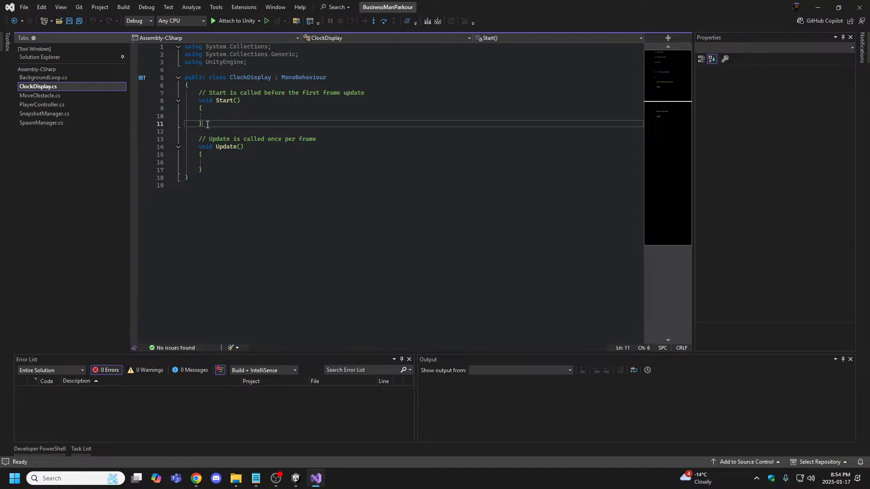
left_click_drag(202, 124, 142, 99)
key("shift+Up")
key("Delete")
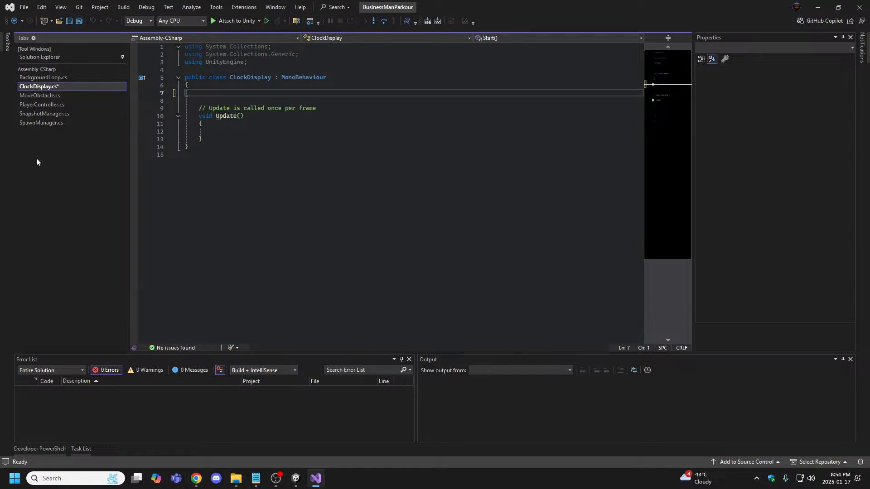
- Replace the comment above the Update method with "/// Life cycle method. Update()"
key("alt+Tab")
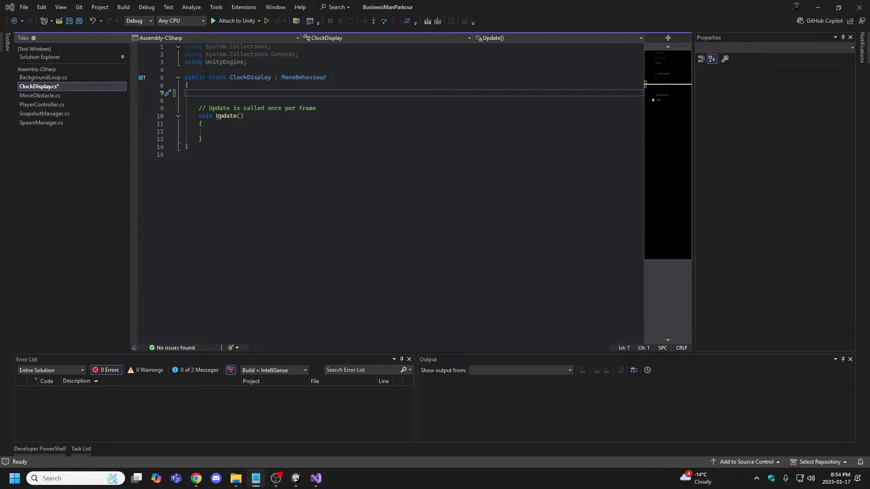
left_click_drag(322, 108, 137, 117)
key("Delete")
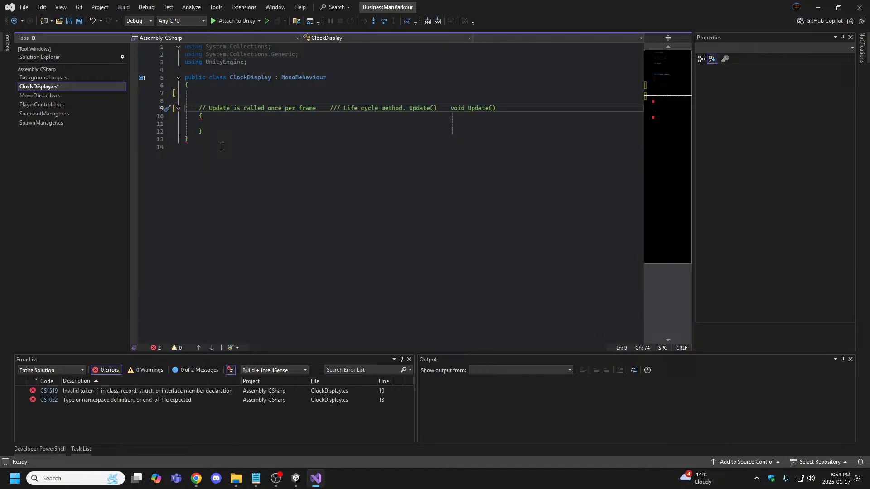
key("ctrl+z")
left_click_drag(323, 108, 167, 111)
key("ctrl+v")
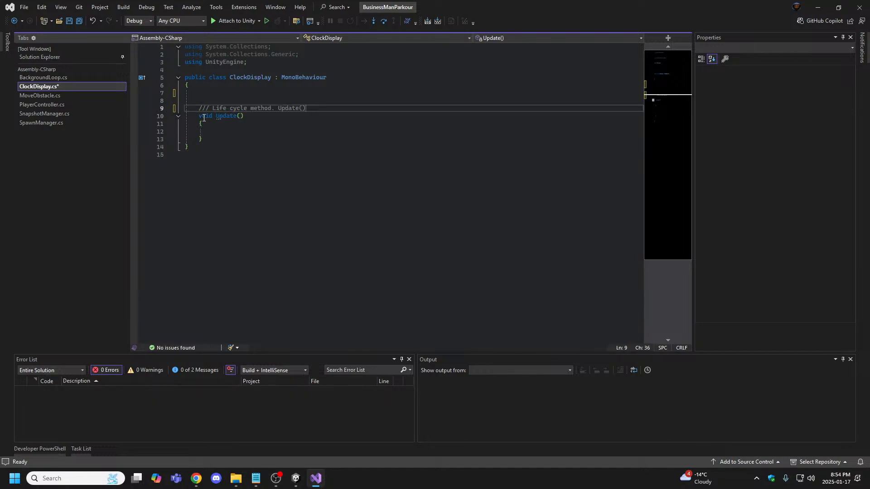
- Add the private access modifier to the void Update() declaration
left_click(200, 118)
type("private")
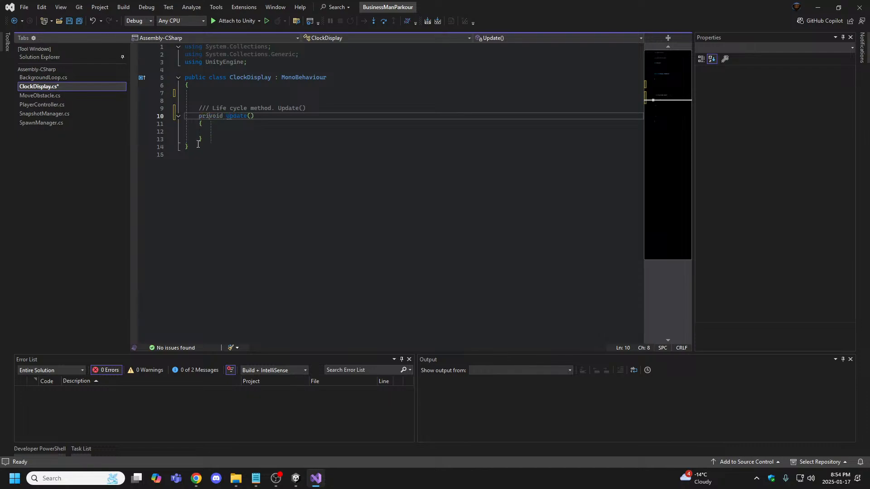
key("Down")
key("Down")
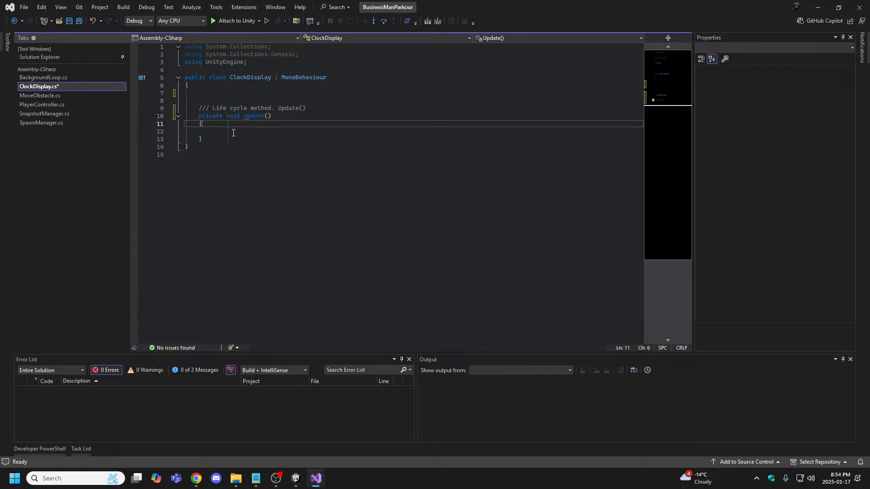
- Add the attribute [Header("Text (TMP) Placement")] at the top of the ClockDisplay class body
key("alt+Tab")
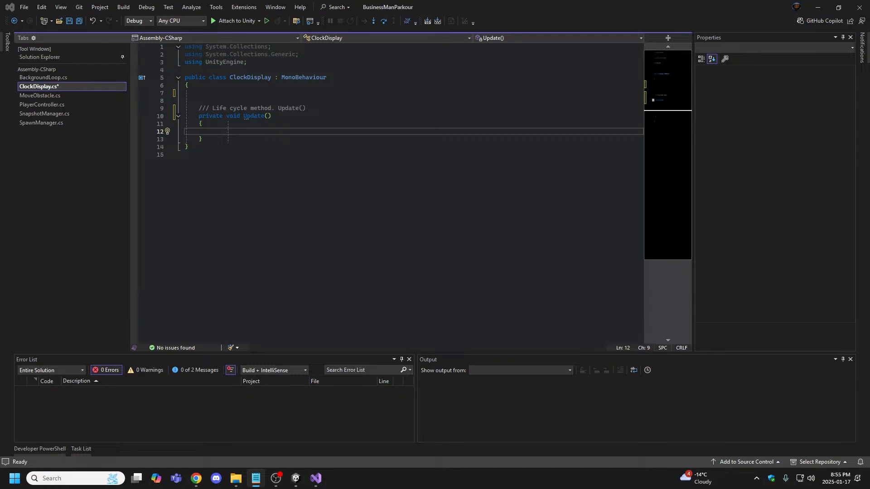
key("alt+Tab")
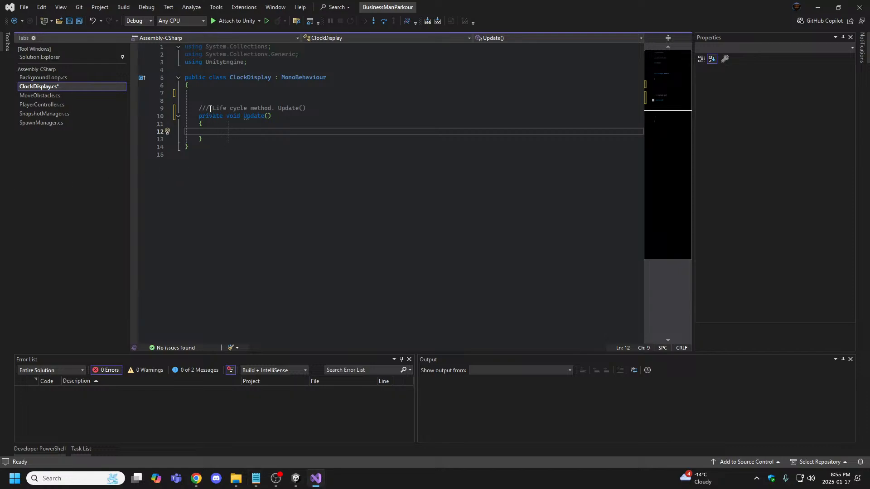
left_click(208, 92)
type("[Header(\"Text (TMP) Placement\")]")
key("Return")
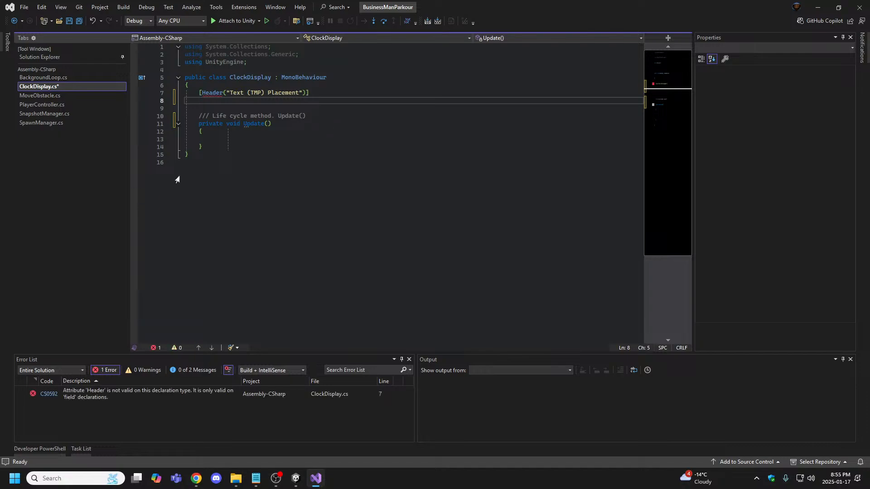
- Begin a field declaration under the header attribute with [SerializeField] private TMP_Text
type("[S")
type("e")
key("Tab")
type("private ")
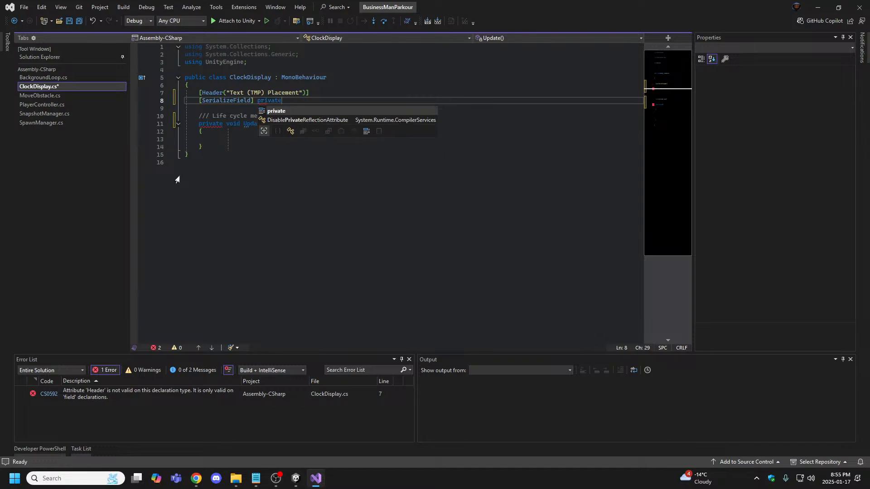
type("T")
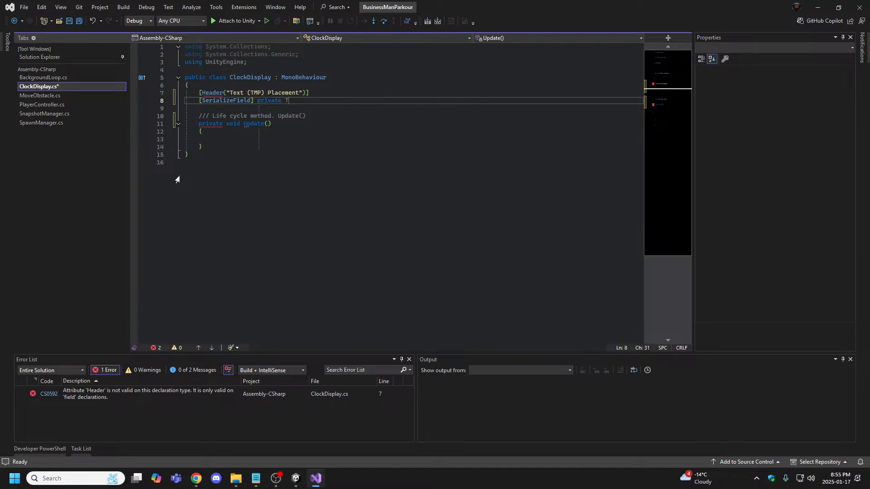
type("MP_Text")
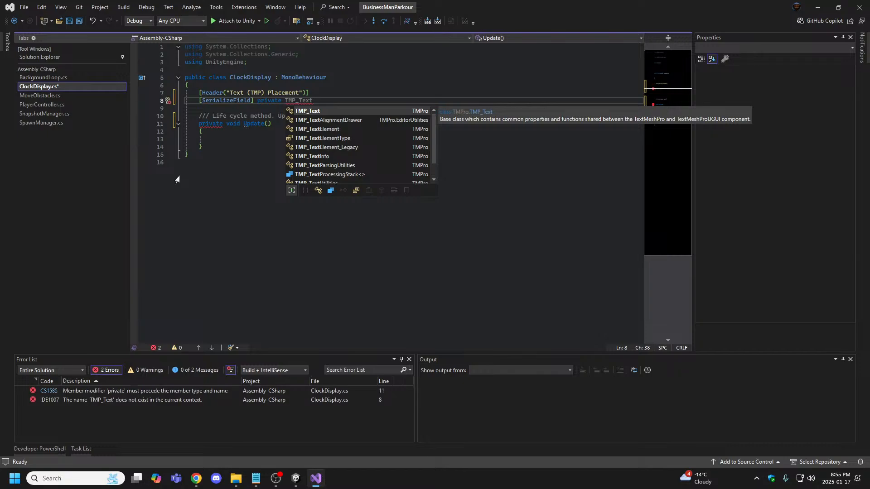
- Add the directive "using TMPro;" below "using UnityEngine;" in the ClockDisplay script
left_click(259, 62)
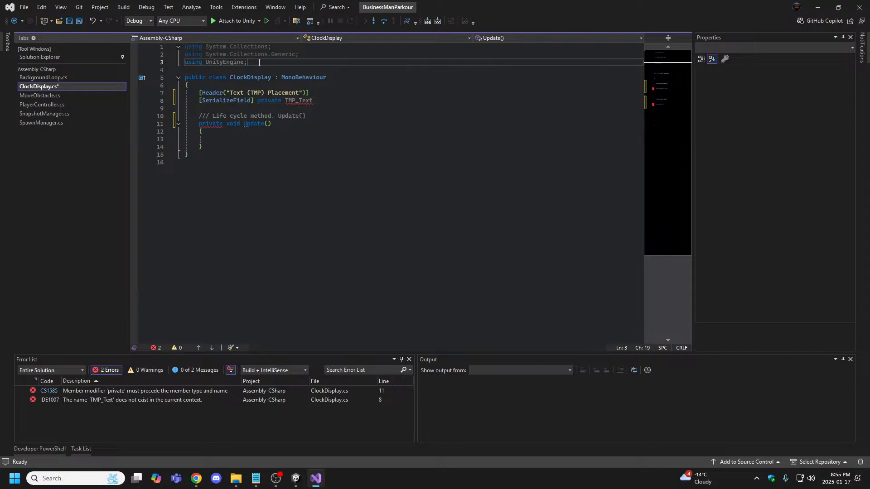
key("Return")
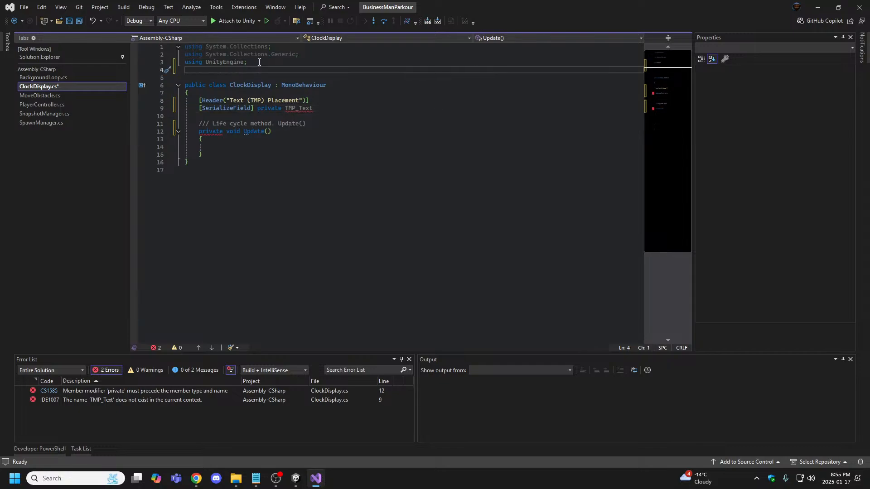
type("using TM")
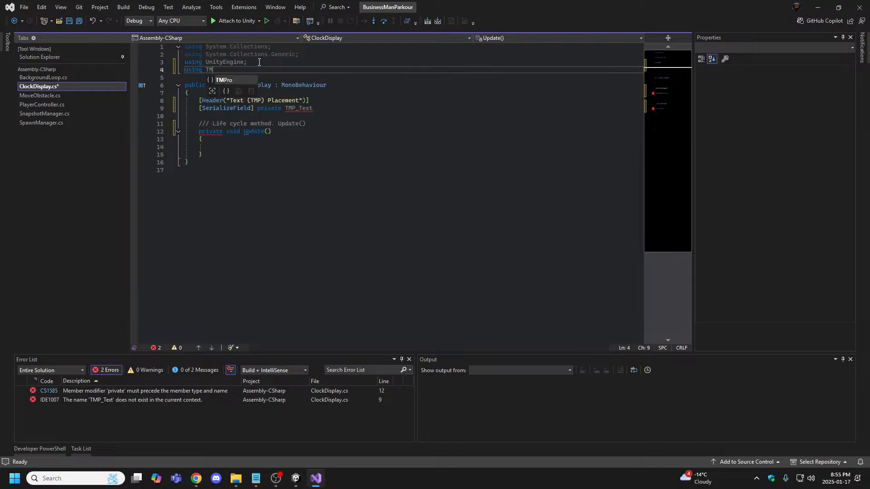
type("Pr")
type("p")
key("BackSpace")
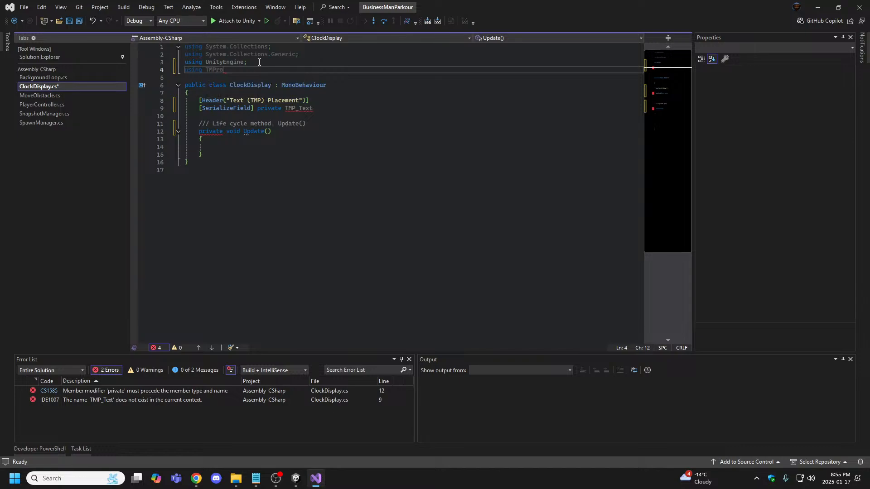
type("o;")
key("Return")
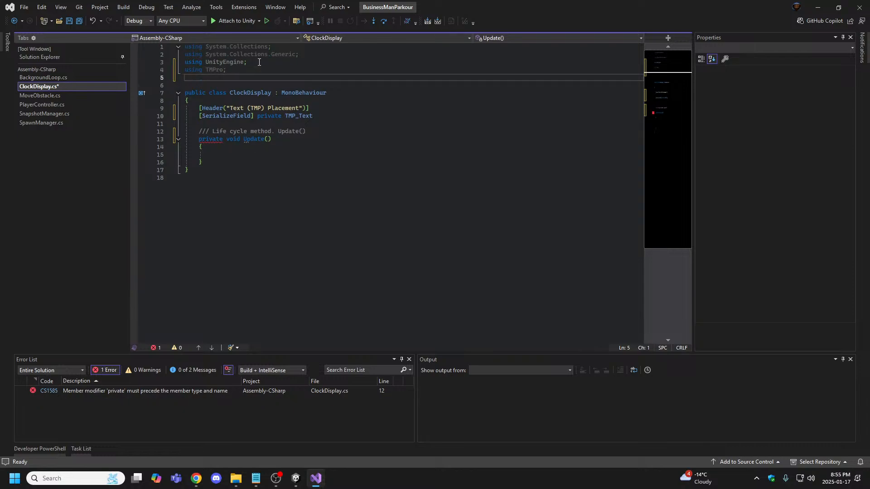
key("BackSpace")
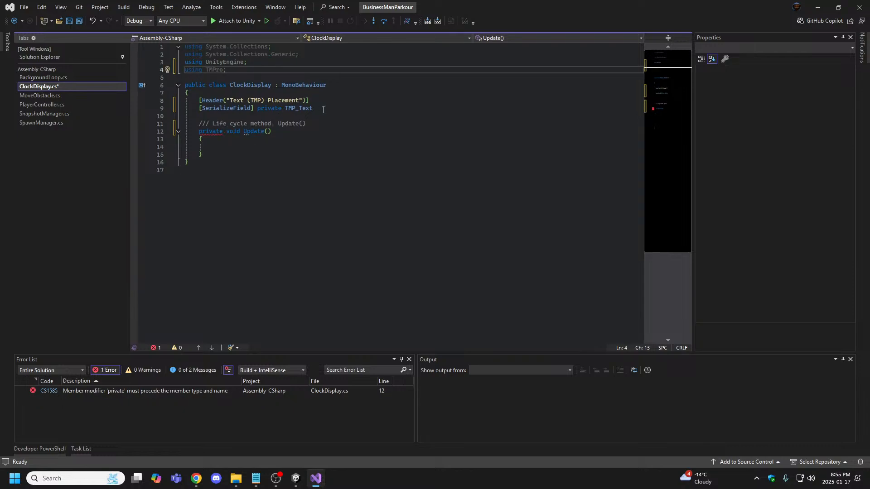
- Complete the serialized TMP_Text field declaration with the name m_clockText and a semicolon
left_click(323, 109)
type("m")
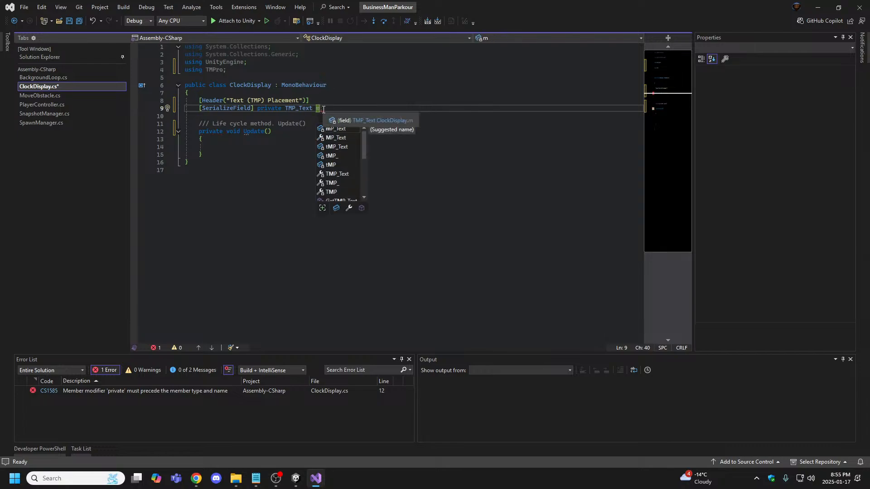
type("_cloc")
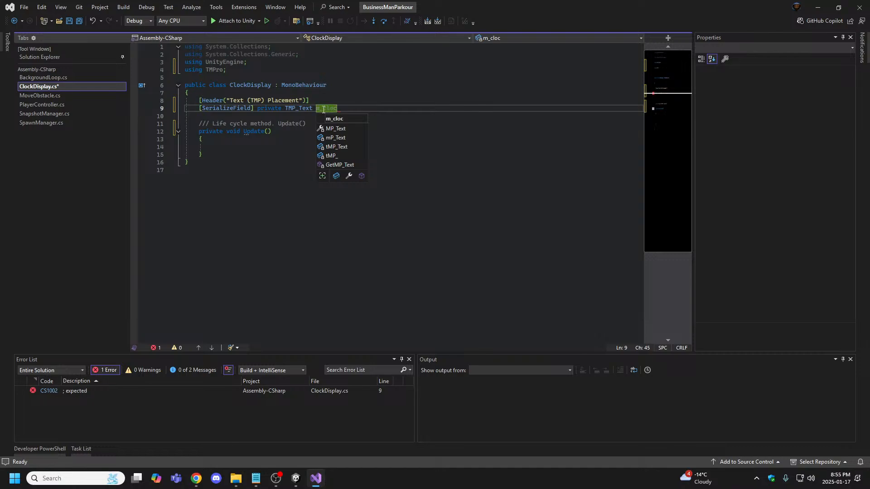
type("kText;")
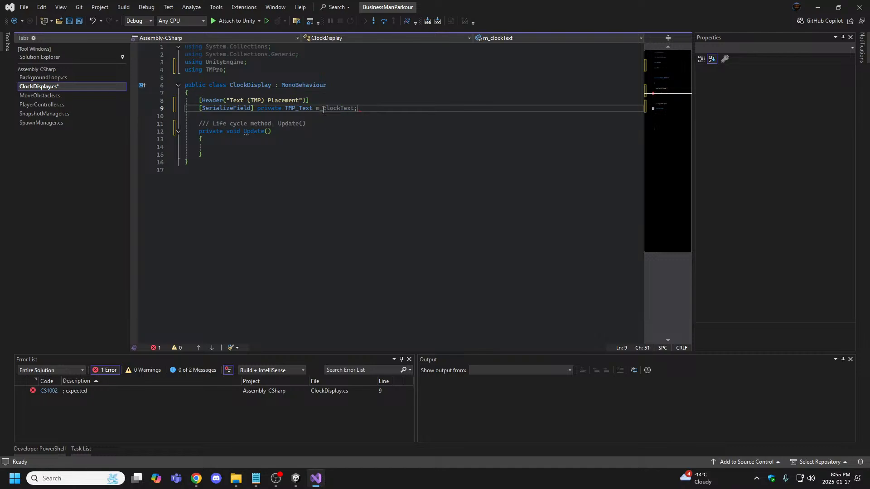
- In Update(), add the statement m_clockText.text = DateTime.Now.ToString(); and include the System namespace
left_click(364, 149)
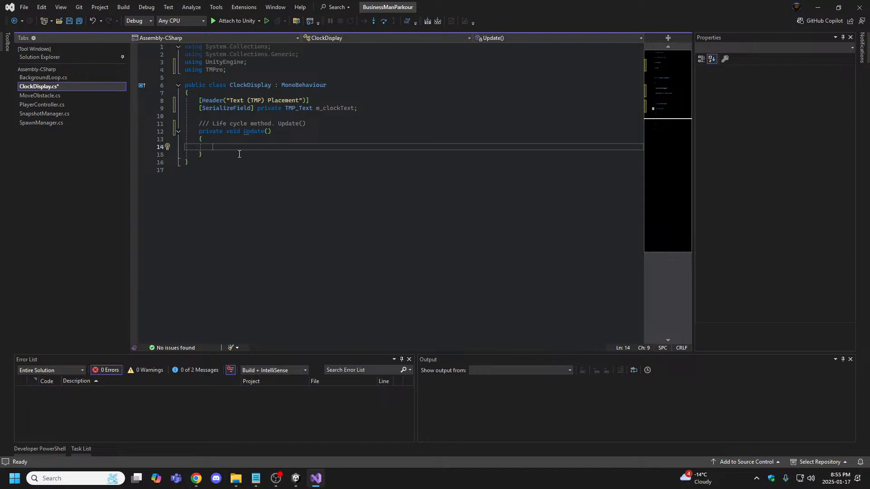
type("m_")
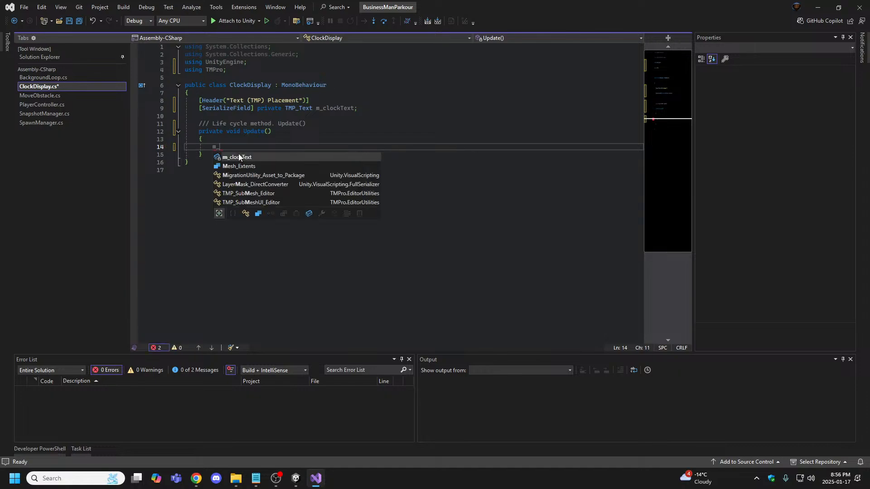
key("Tab")
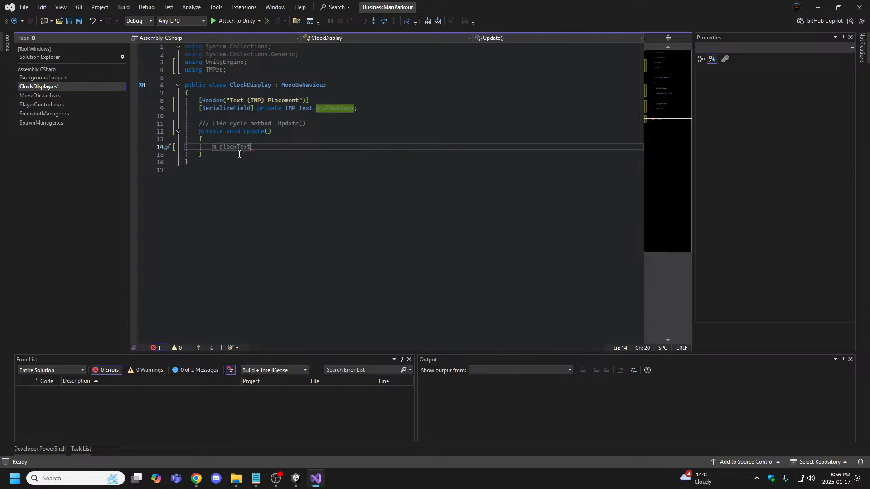
type(".text")
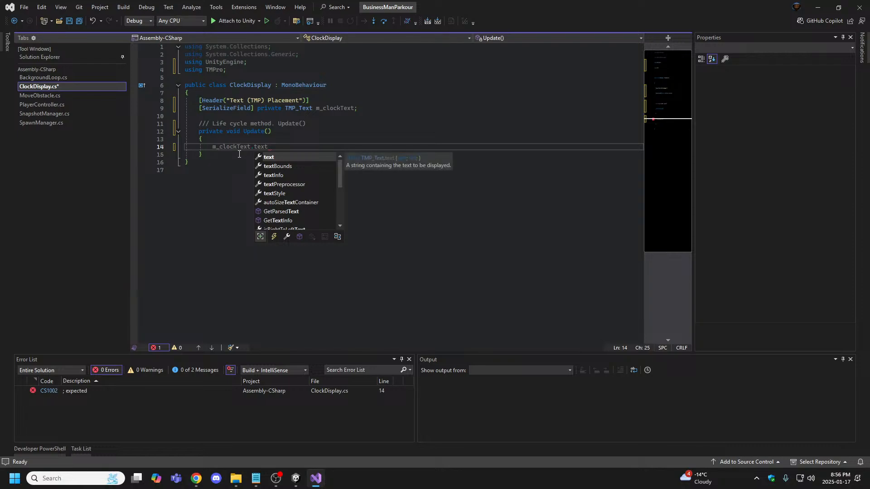
type("= ")
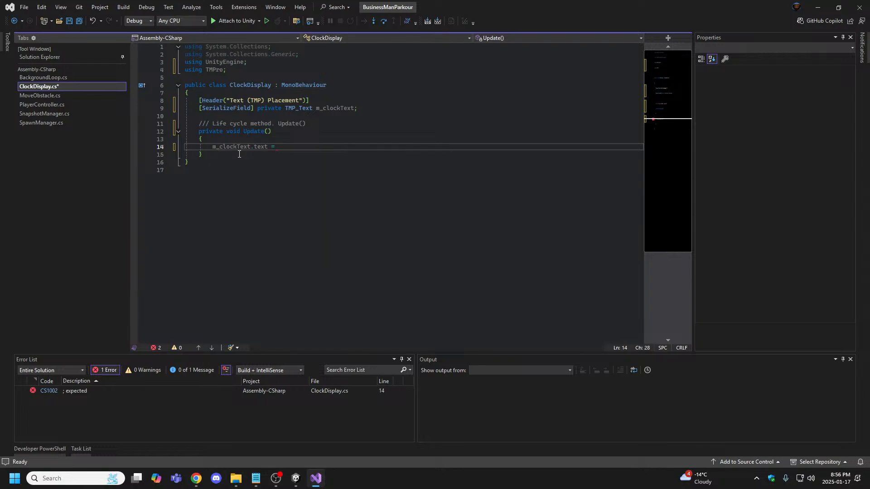
type("Dat")
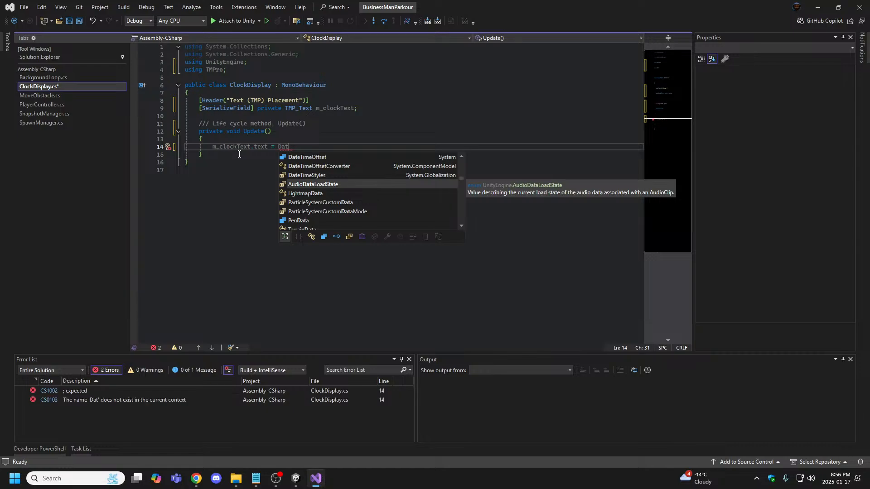
type("eTime")
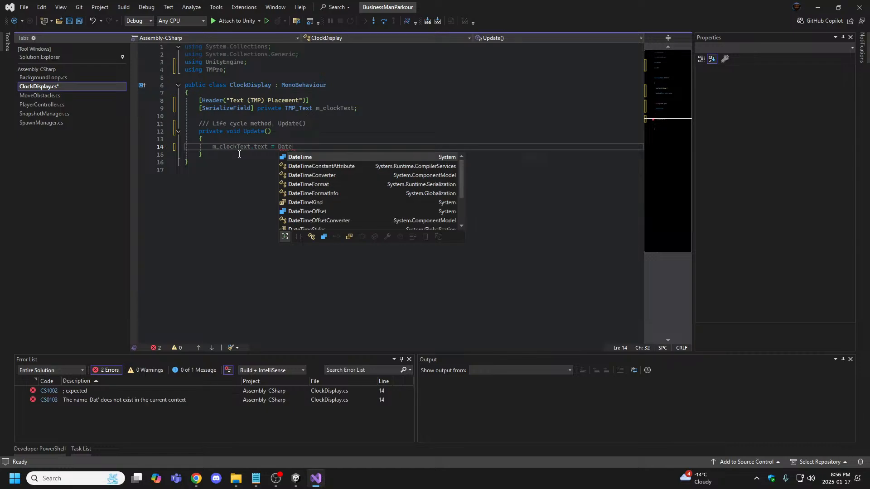
key("Tab")
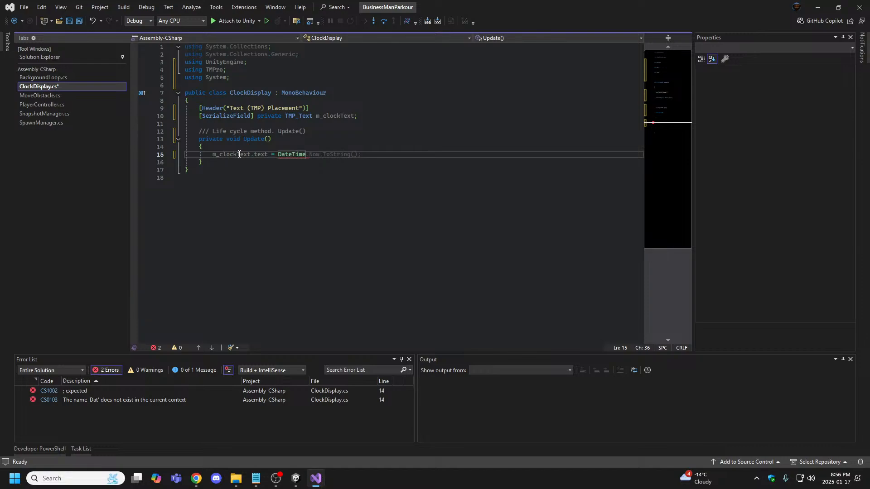
key("Tab")
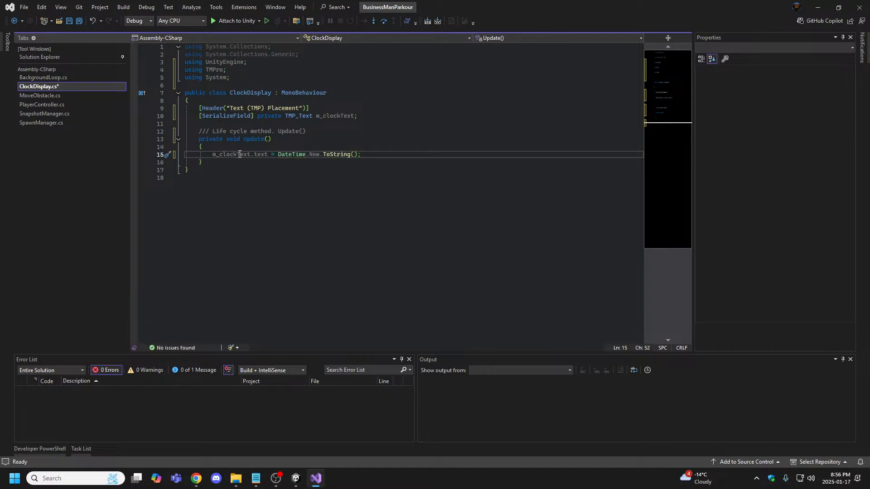
- Save the ClockDisplay script and switch to the Unity editor
left_click(232, 193)
key("ctrl+Home")
key("ctrl+s")
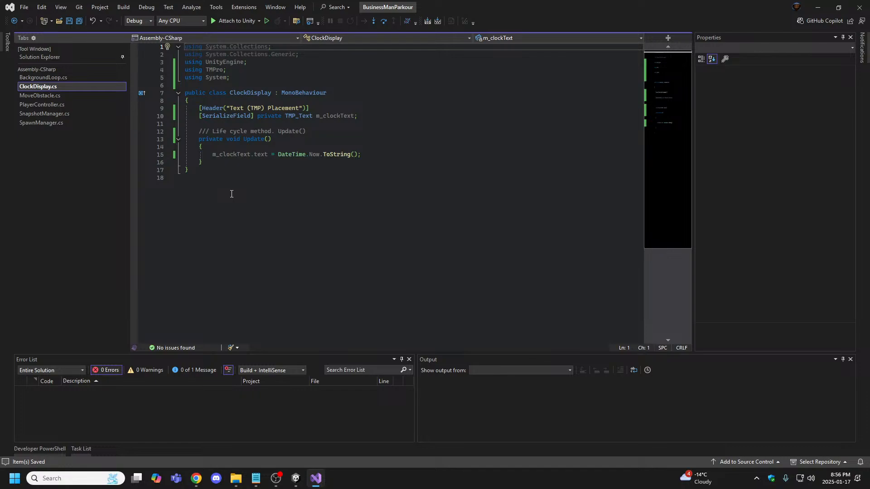
left_click(296, 478)
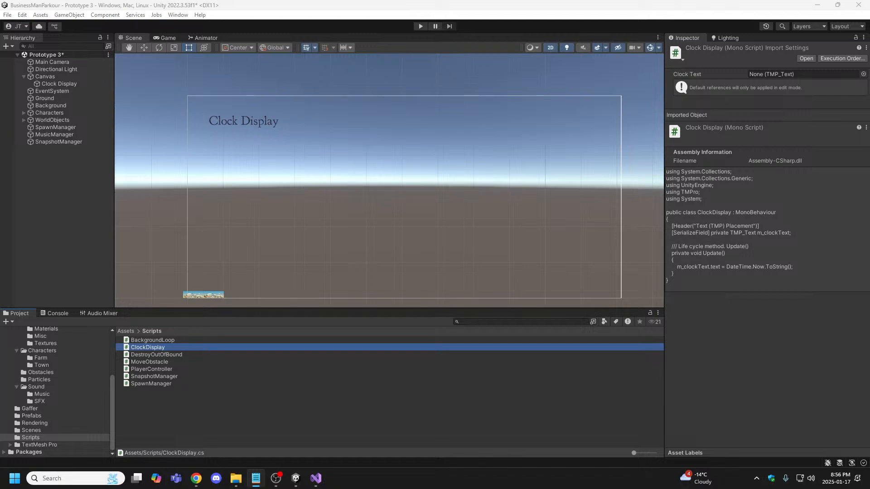
- Back in Visual Studio, append the aligned comment "// Drag&Drop 'hard link' reference: FX_DirtSplatter" to the m_clockText field line
left_click(315, 478)
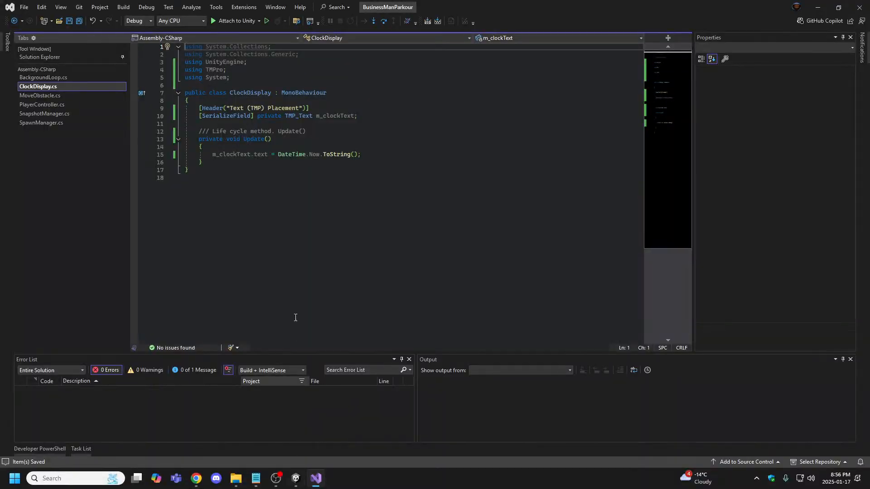
left_click(381, 114)
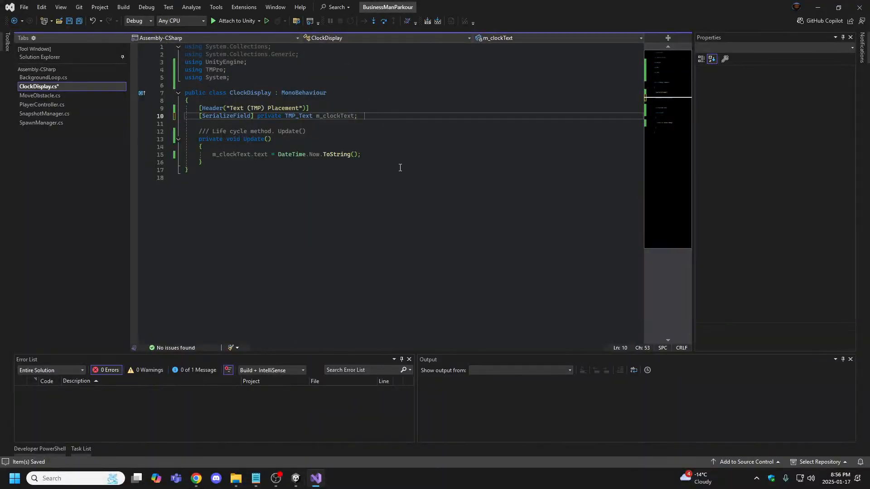
type("// Drag&Drop 'hard link' reference: FX_DirtSplatter")
left_click(369, 116)
key("Tab")
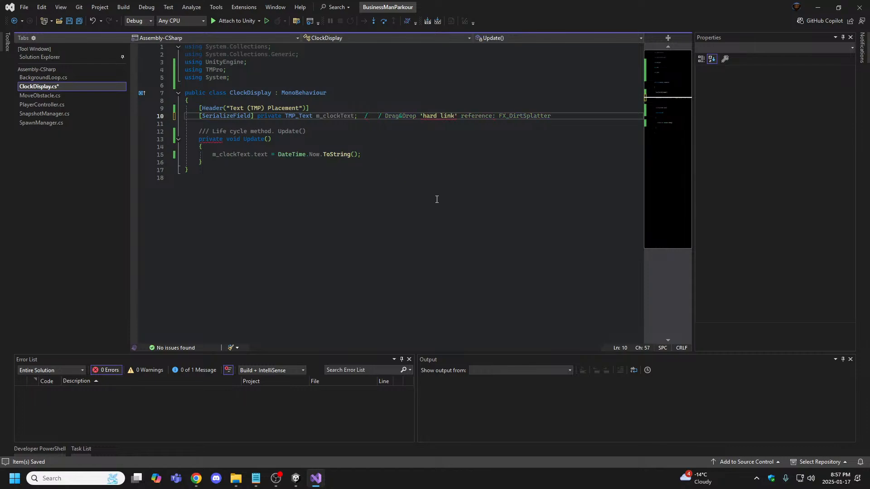
key("BackSpace")
key("Left")
key("Tab")
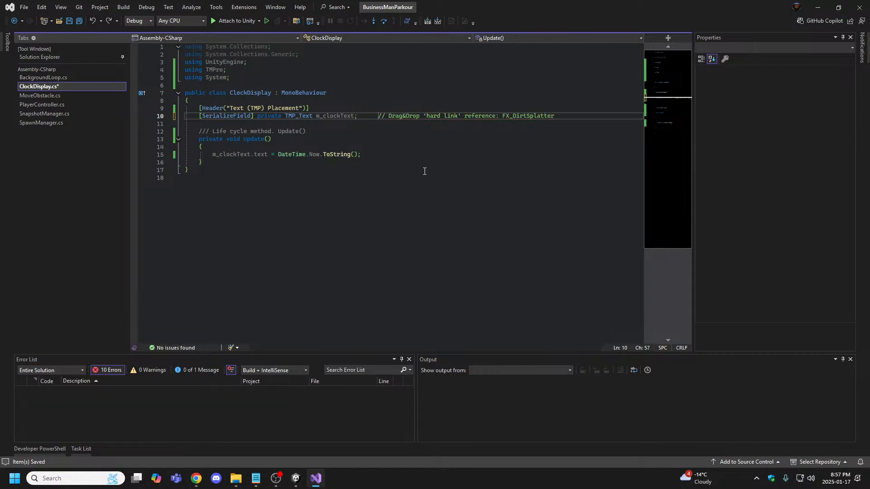
- Switch to Unity and inspect the components of the Clock Display object under Canvas
left_click(296, 478)
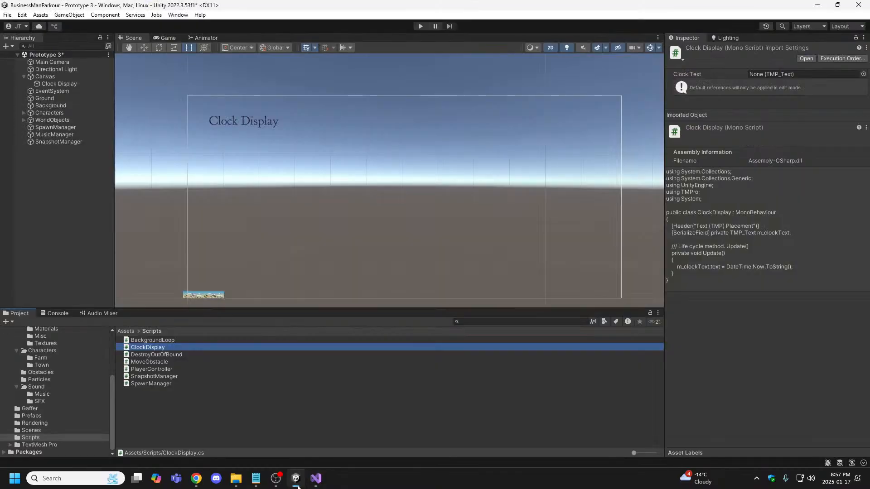
left_click(56, 84)
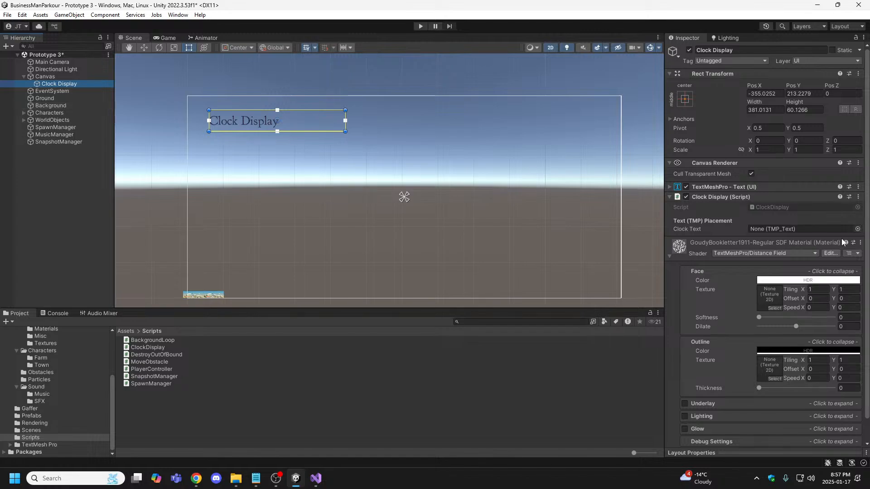
left_click(50, 78)
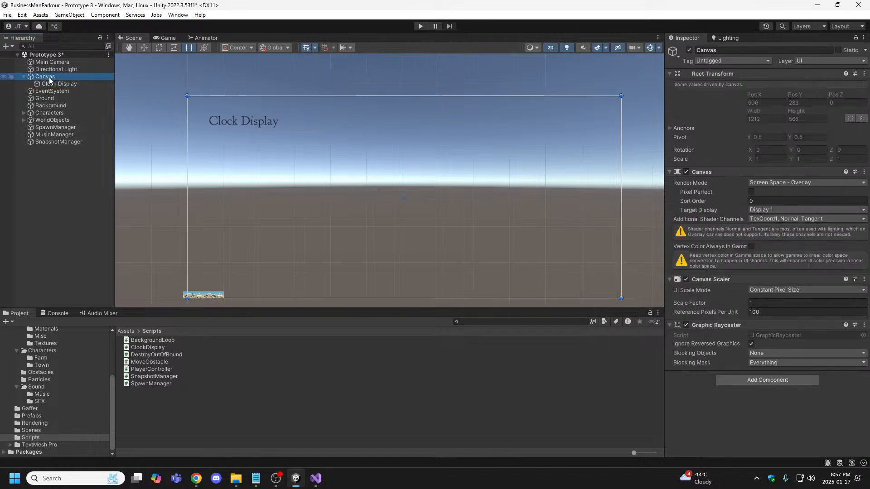
right_click(51, 80)
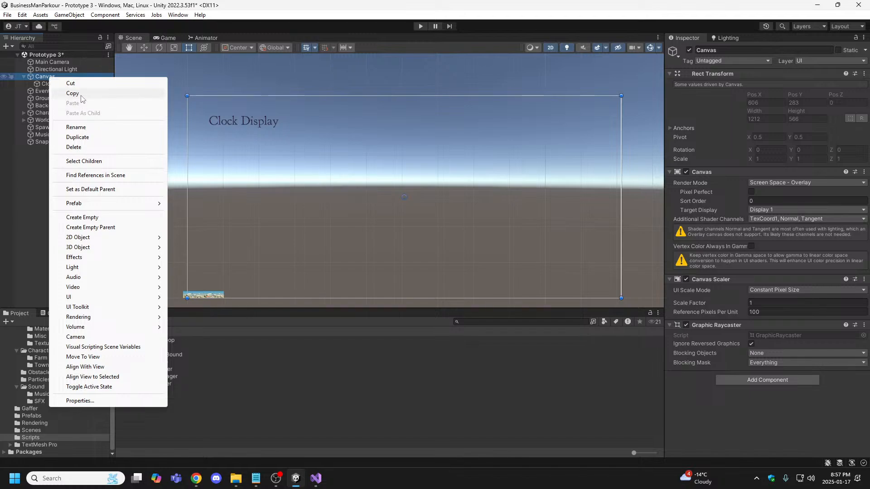
left_click(39, 152)
left_click(53, 83)
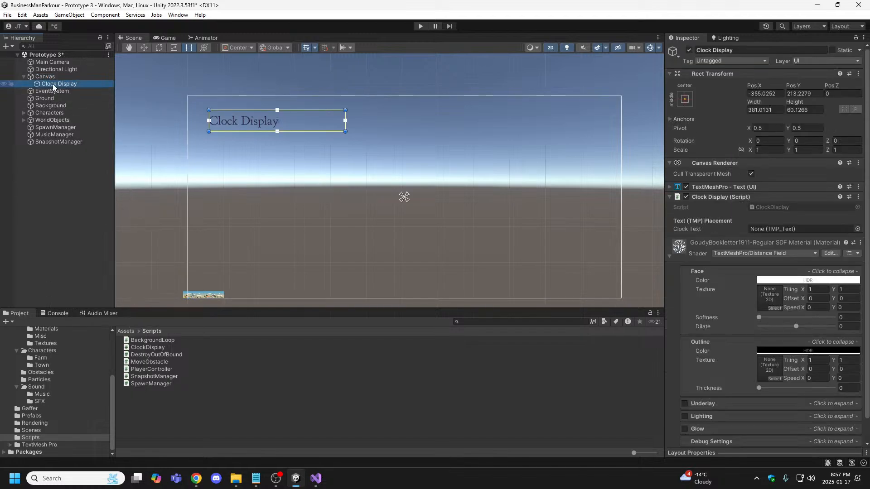
right_click(52, 83)
left_click(77, 133)
left_click(68, 198)
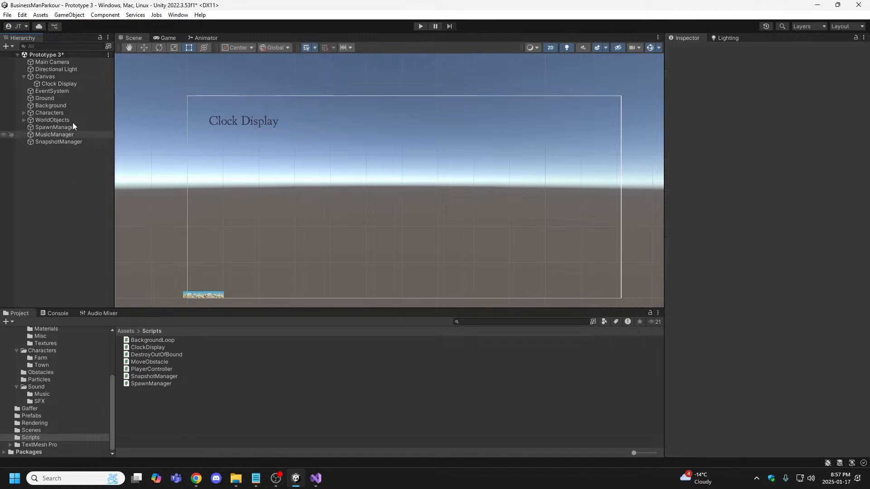
left_click(18, 15)
left_click(24, 15)
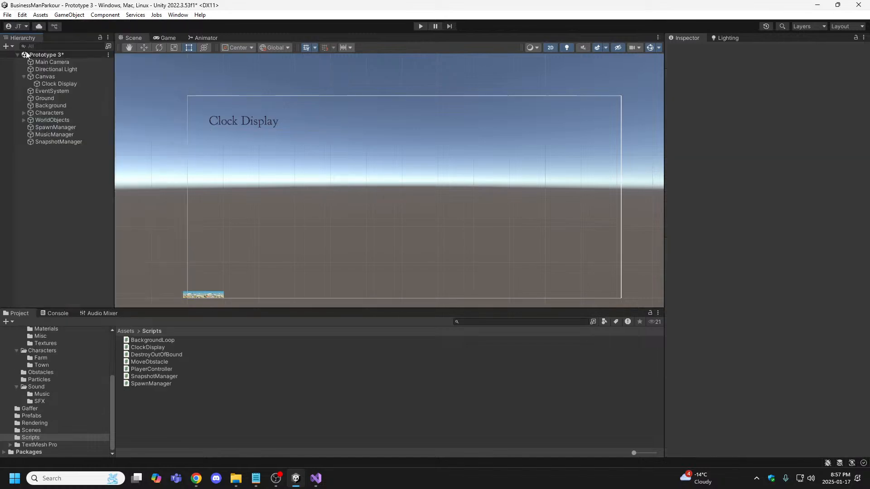
left_click(43, 76)
right_click(47, 76)
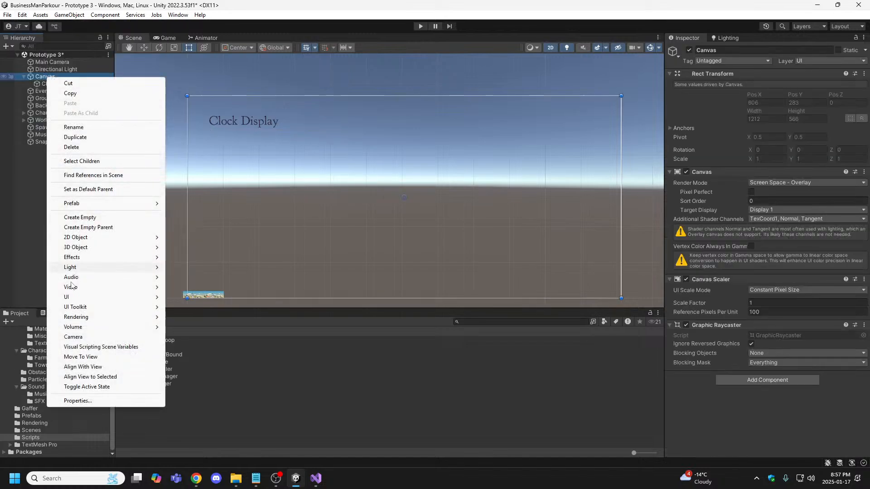
mouse_move(76, 298)
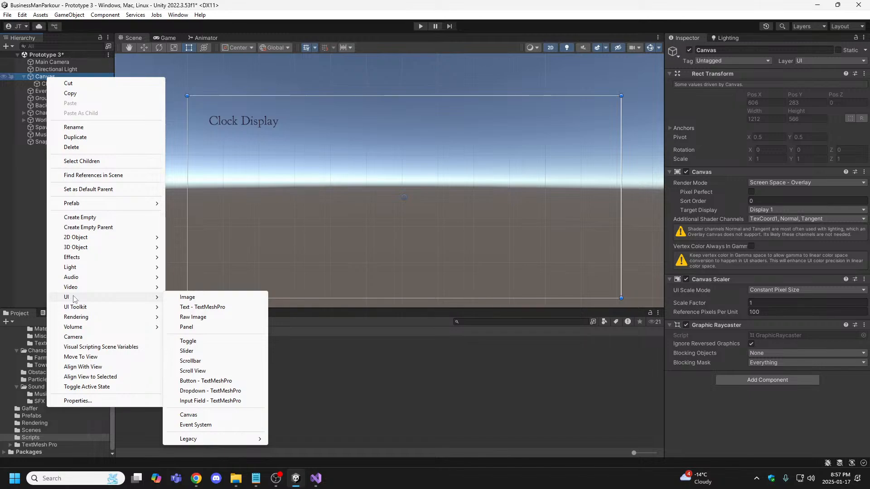
key("Escape")
key("Escape")
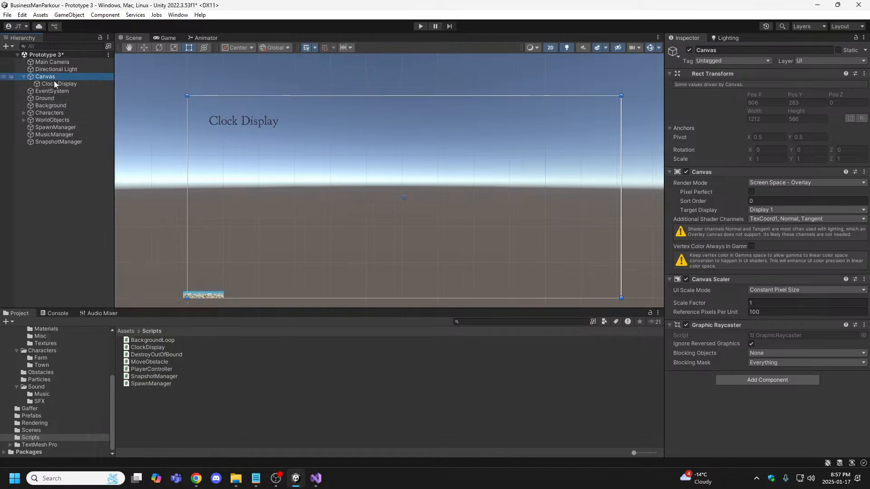
key("alt+Tab")
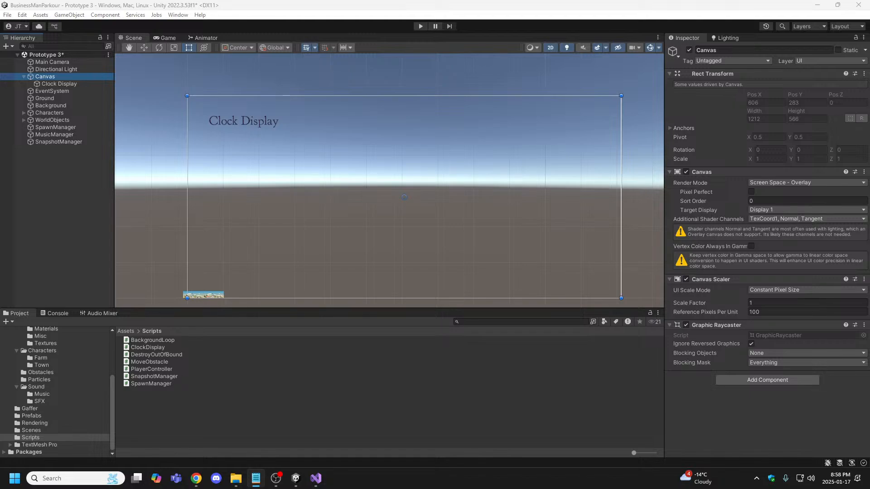
- Rename the Clock Display object under Canvas as "Clock Display Text (TMP)"
right_click(59, 82)
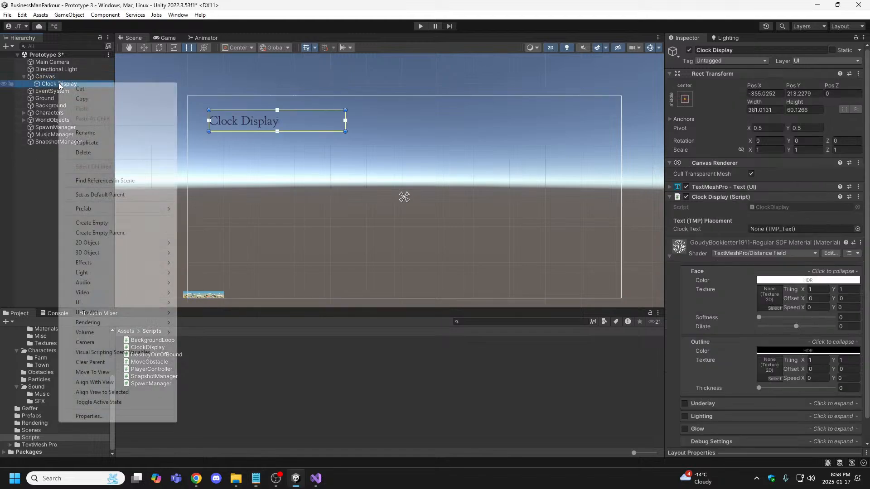
left_click(86, 132)
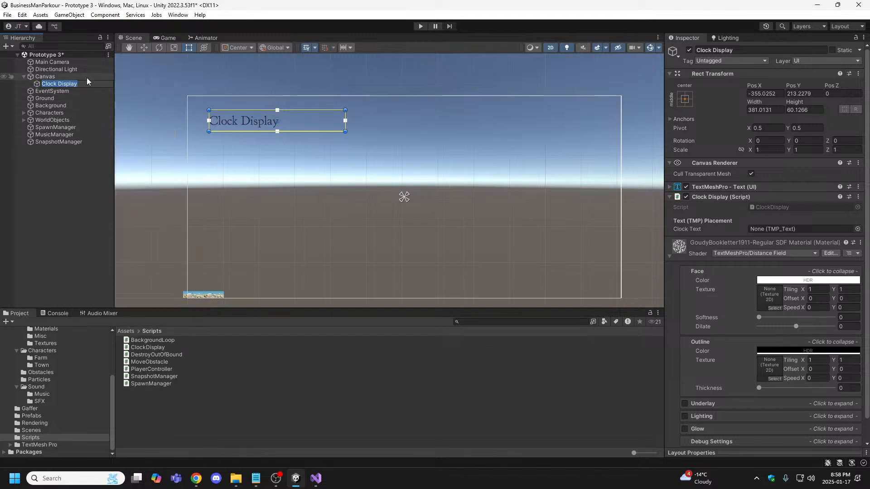
left_click(86, 83)
type("Text")
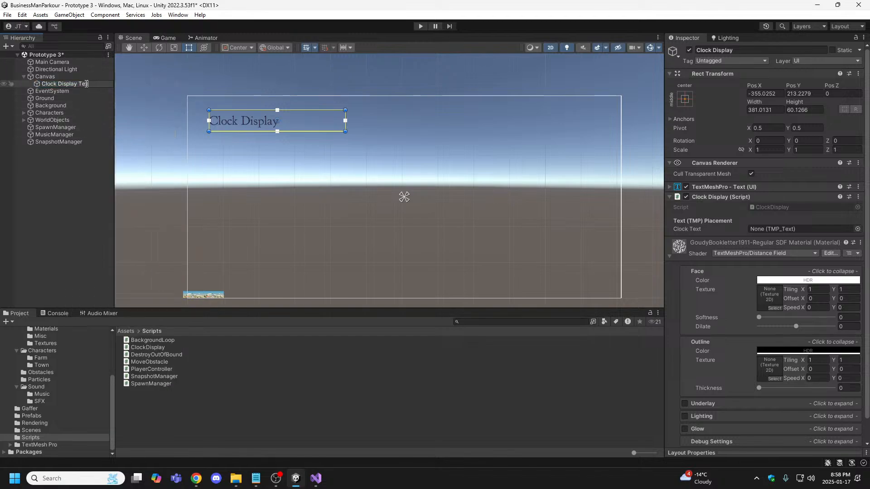
type(" (TMP)")
left_click(79, 189)
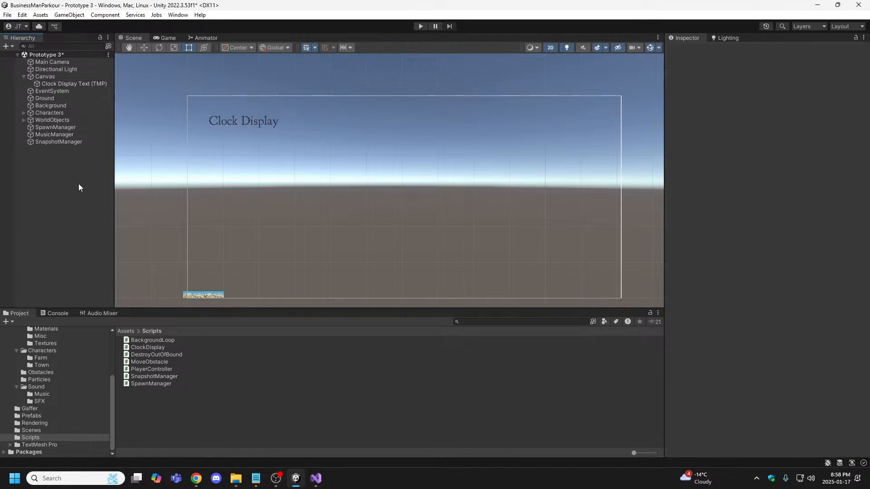
- Create an empty child object under Canvas and name it "Clock Display"
left_click(51, 79)
right_click(50, 80)
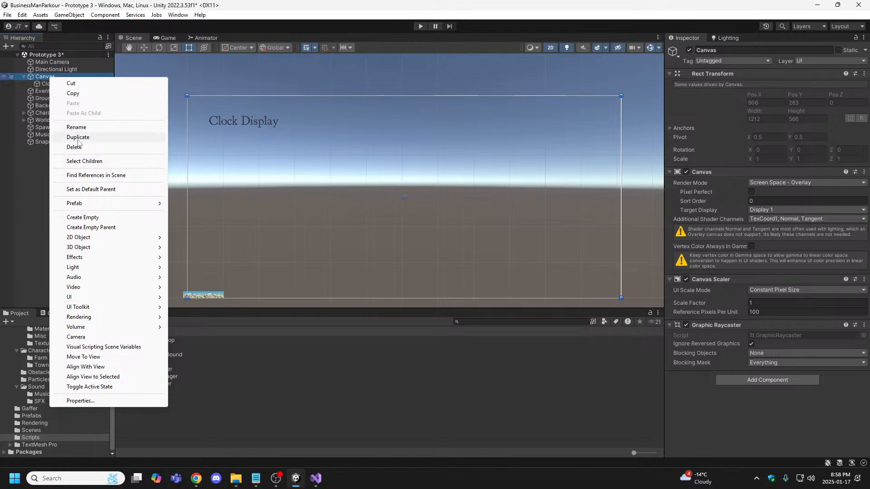
left_click(74, 217)
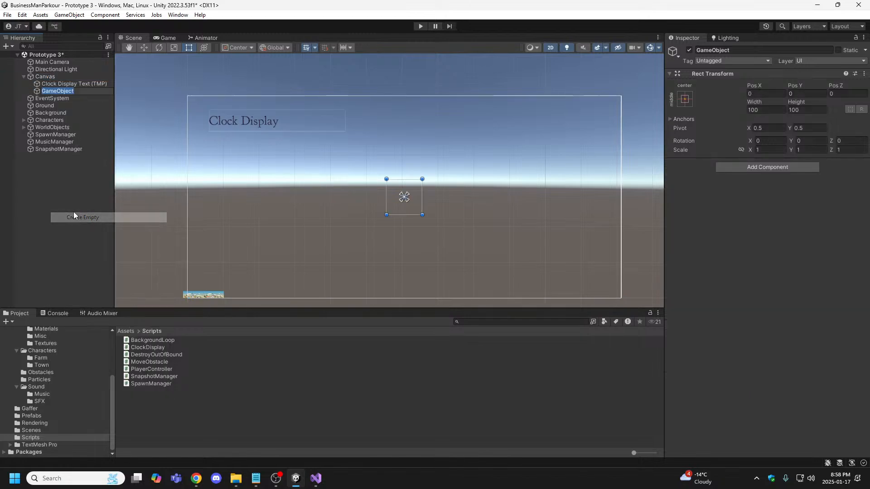
type("Clock")
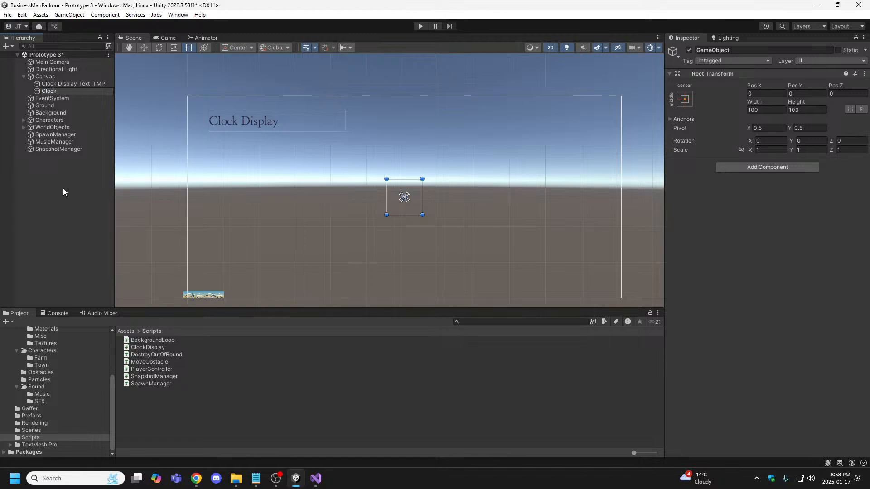
type(" Display")
key("Return")
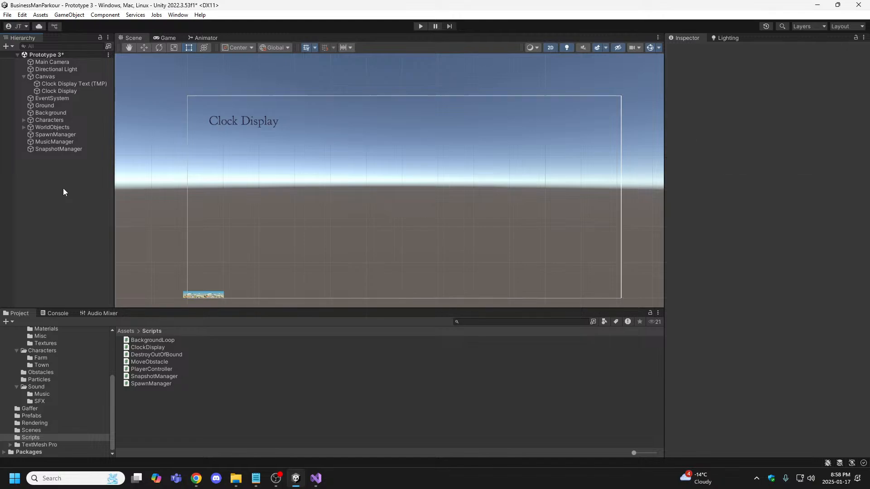
- Remove the Clock Display script component from the Clock Display Text (TMP) object
left_click(66, 79)
left_click(62, 90)
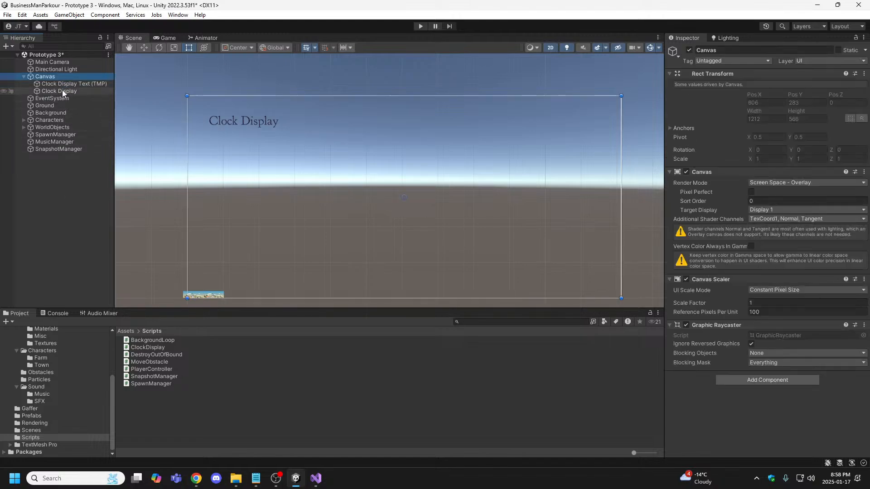
left_click(71, 84)
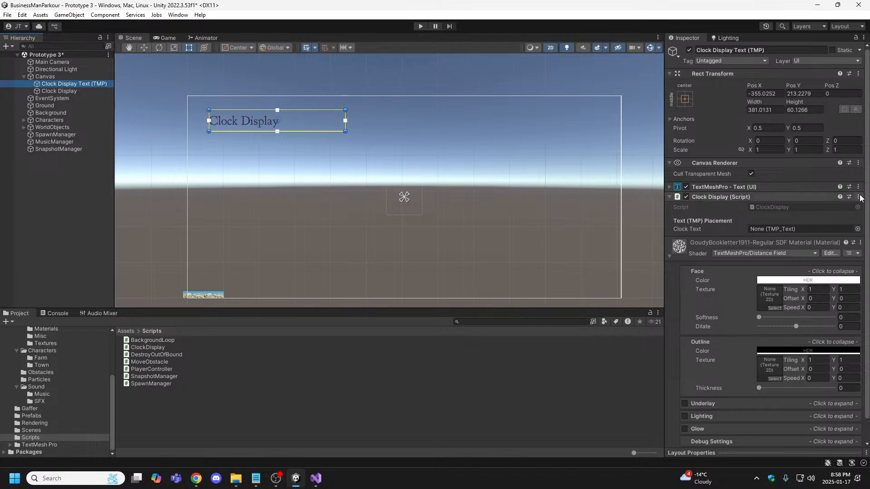
right_click(772, 197)
left_click(806, 221)
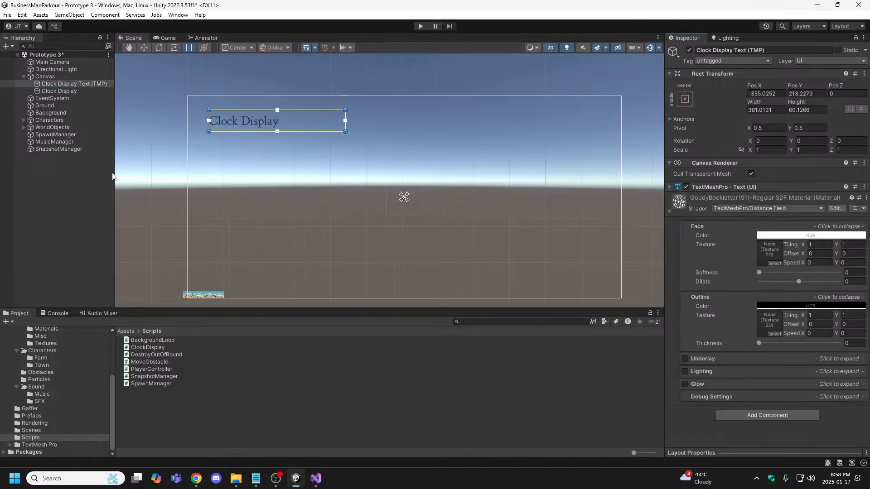
- Attach the ClockDisplay script to the Clock Display object and assign Clock Display Text (TMP) as its Clock Text reference
left_click(72, 91)
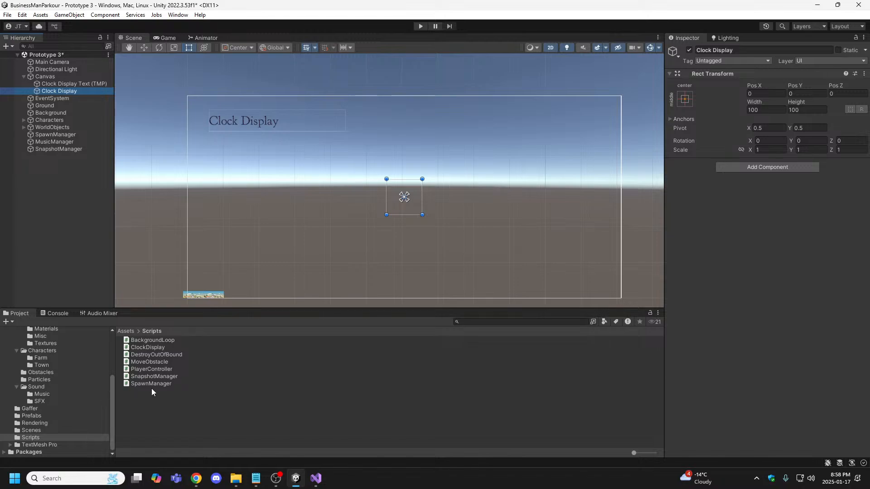
left_click_drag(150, 346, 719, 203)
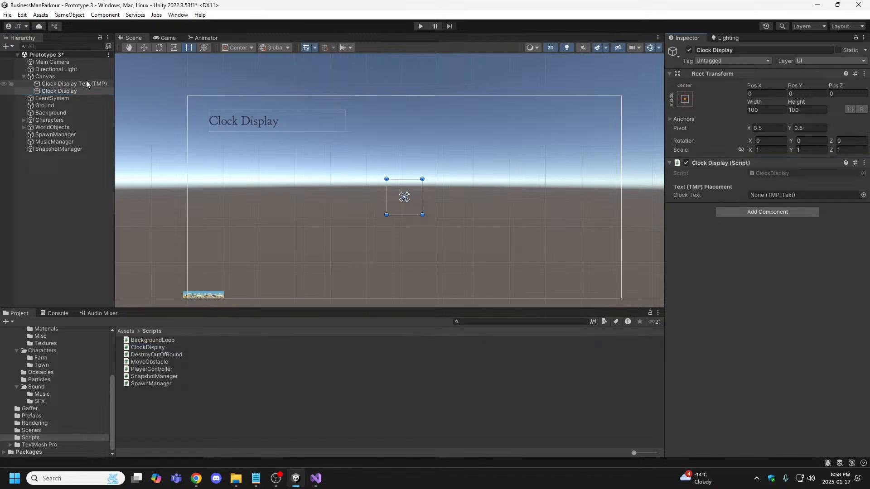
left_click_drag(79, 84, 762, 195)
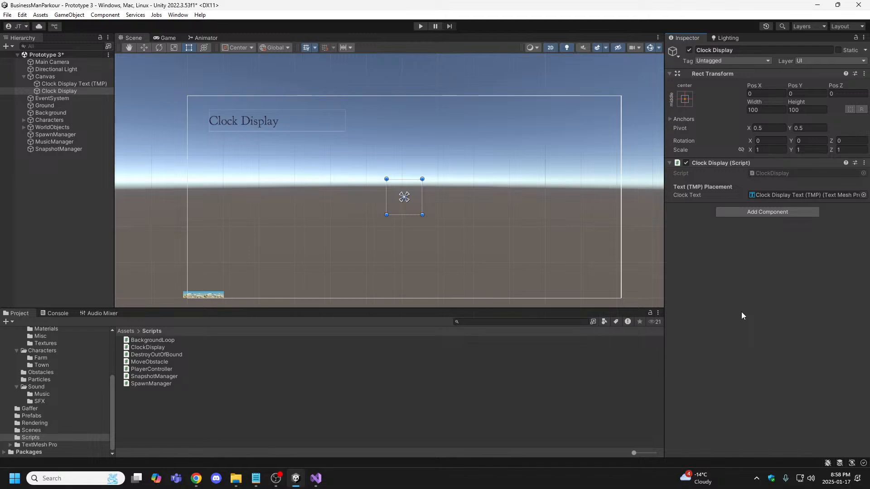
left_click(78, 85)
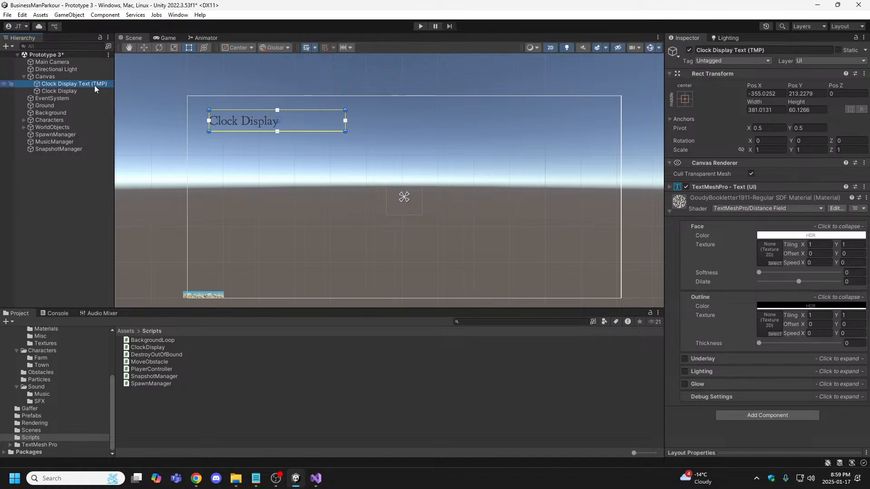
left_click(63, 92)
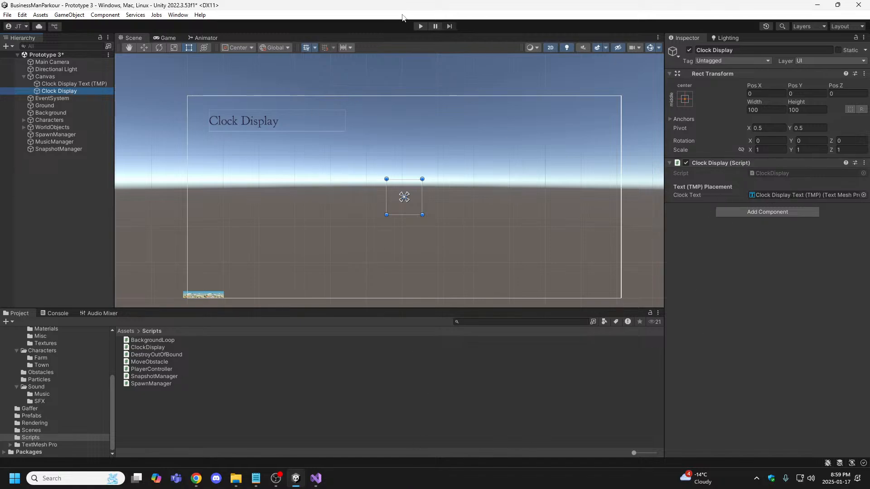
- Save the Prototype 3 scene and play-test the clock in the running game with a few character jumps, then stop play mode
key("ctrl+s")
left_click(423, 28)
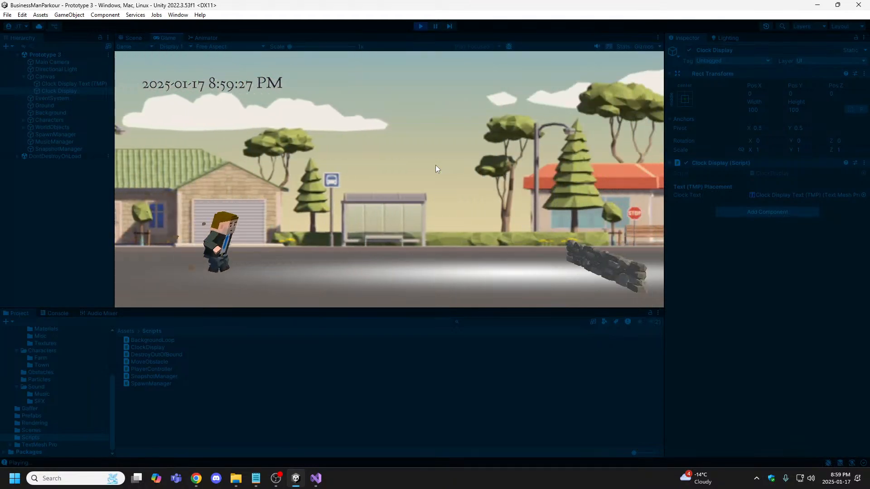
key("space")
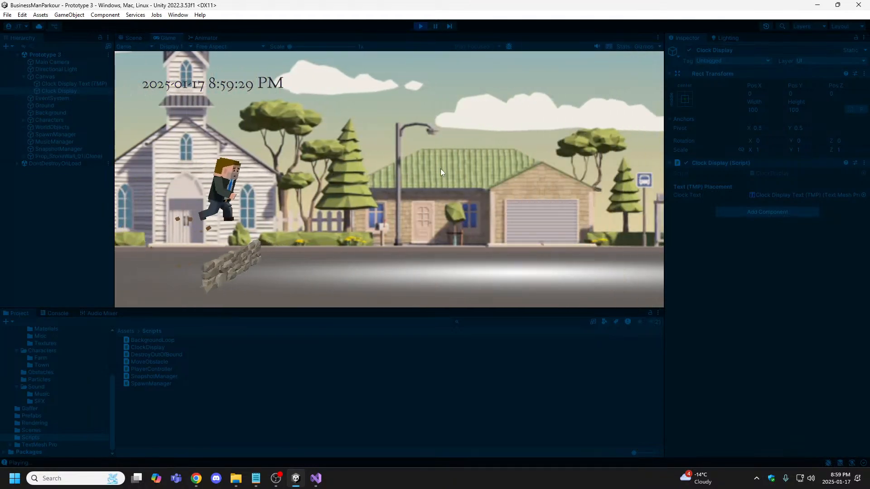
key("space")
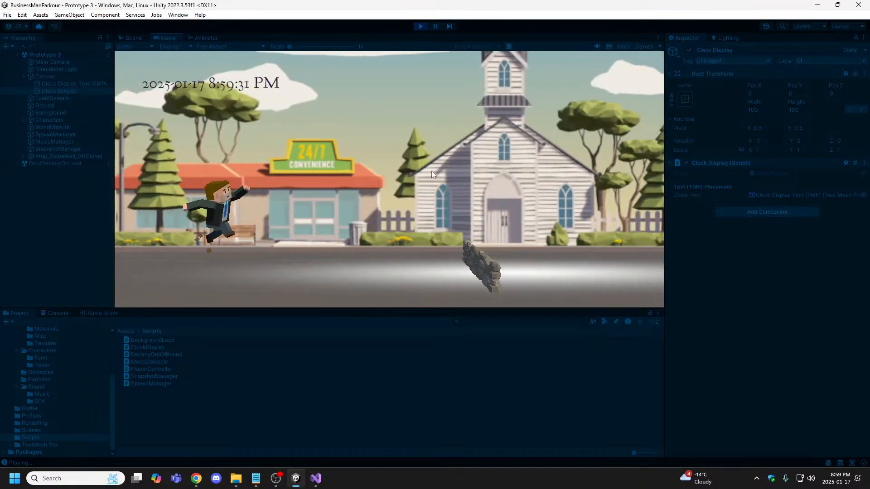
key("space")
key("space")
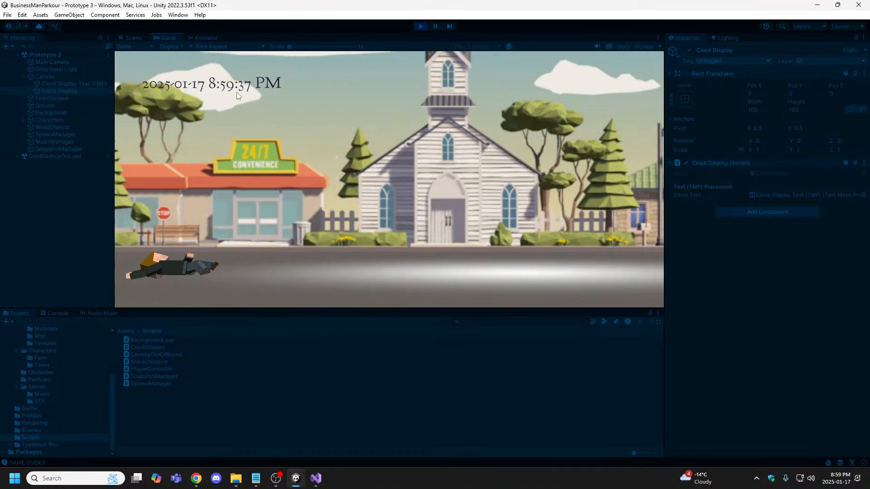
left_click(420, 27)
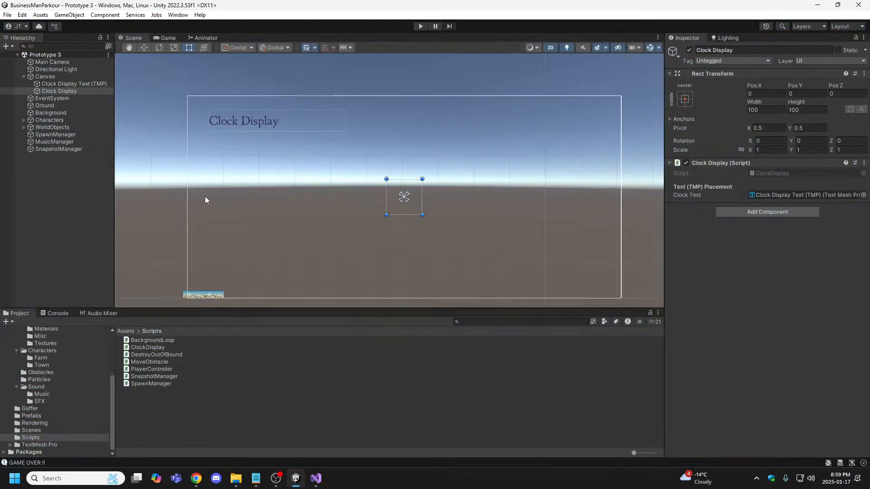
- Switch to Visual Studio and save the ClockDisplay script
left_click(316, 478)
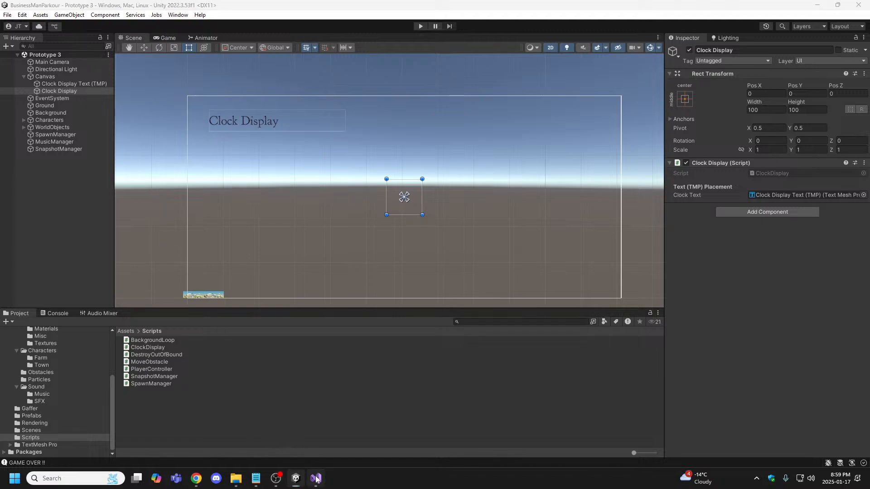
left_click(272, 195)
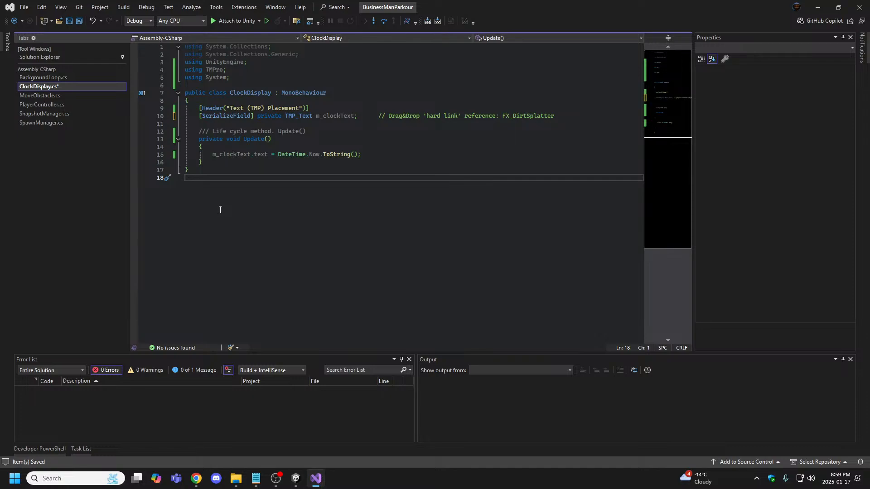
key("ctrl+s")
key("ctrl+Home")
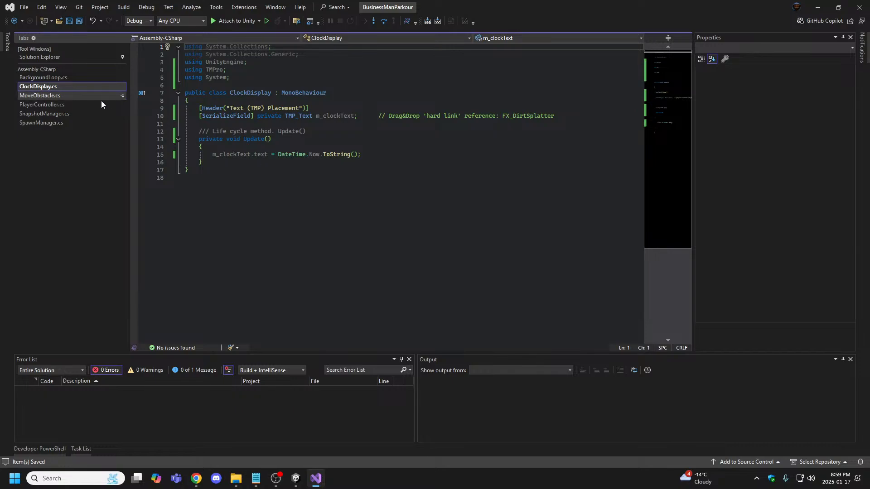
left_click(316, 486)
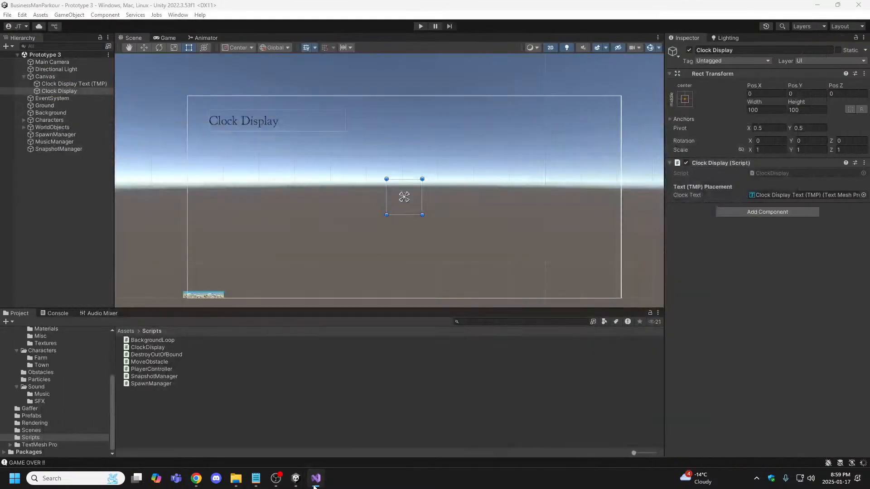
left_click(316, 484)
left_click(260, 482)
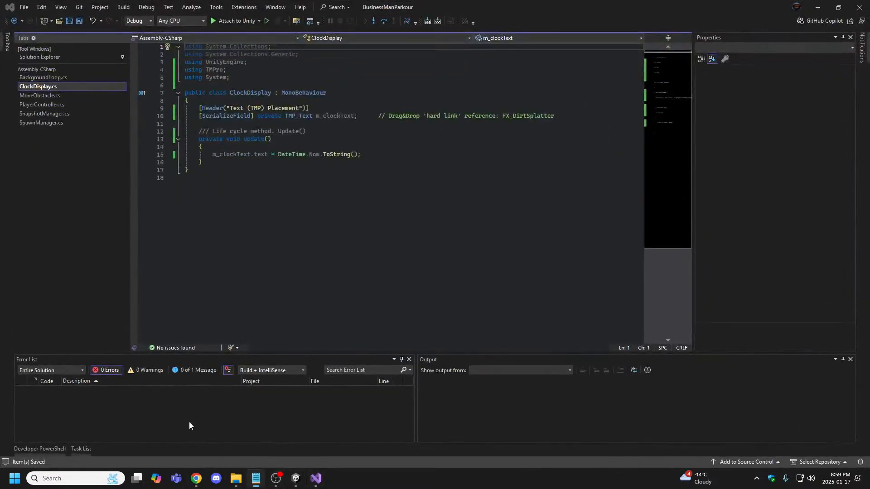
- Copy the Clock Display Text (TMP) object's name in Unity and replace FX_DirtSplatter with it in the m_clockText comment in Visual Studio
left_click(296, 478)
left_click(74, 81)
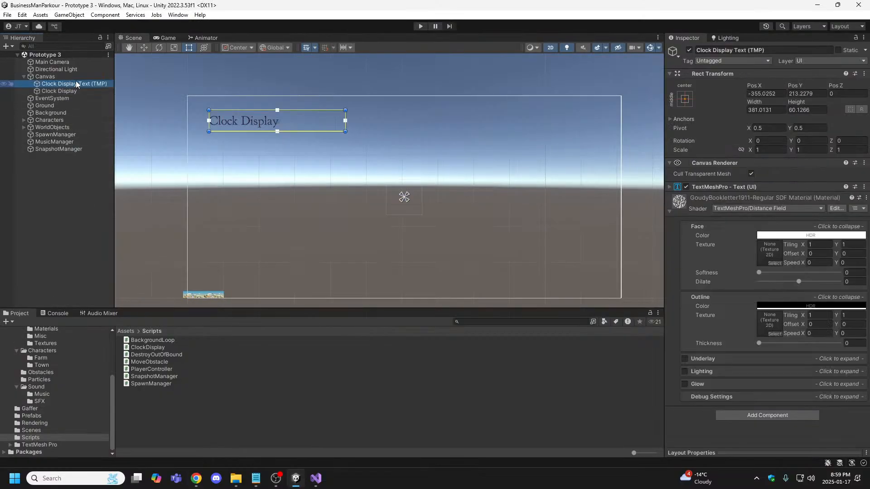
right_click(75, 81)
left_click(103, 131)
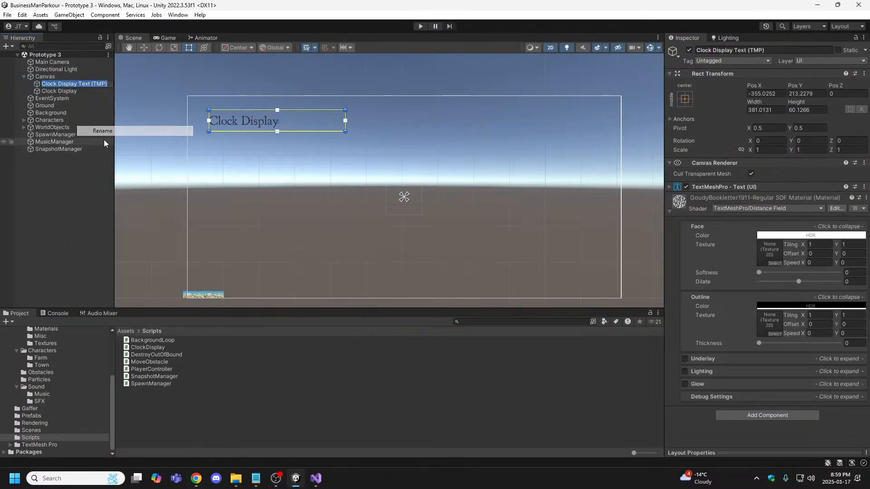
left_click(80, 232)
left_click(316, 481)
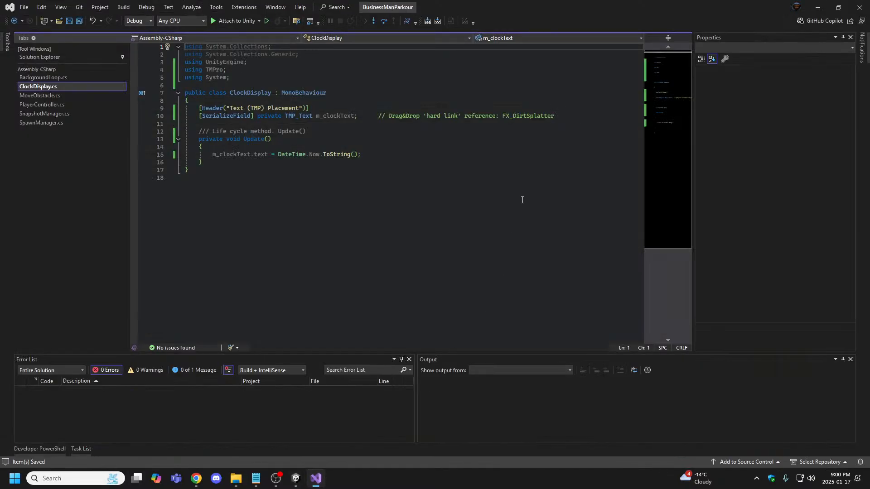
left_click_drag(563, 117, 502, 116)
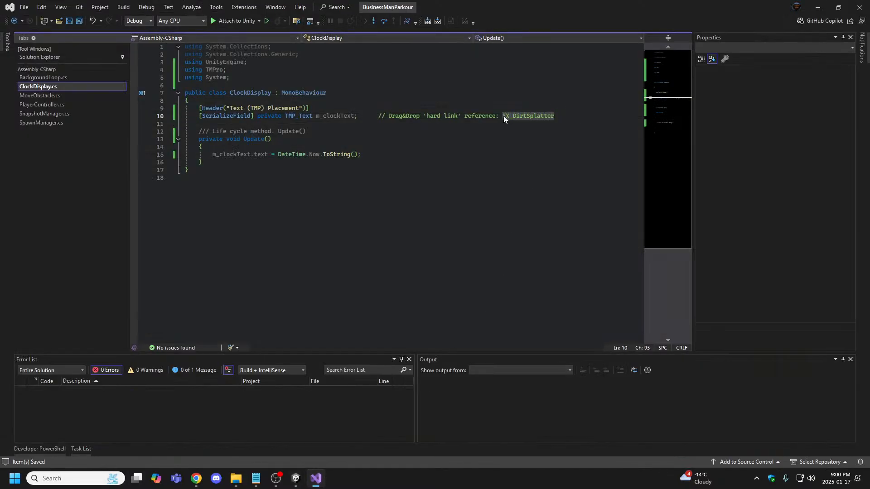
type("Clock Display Text (TMP)")
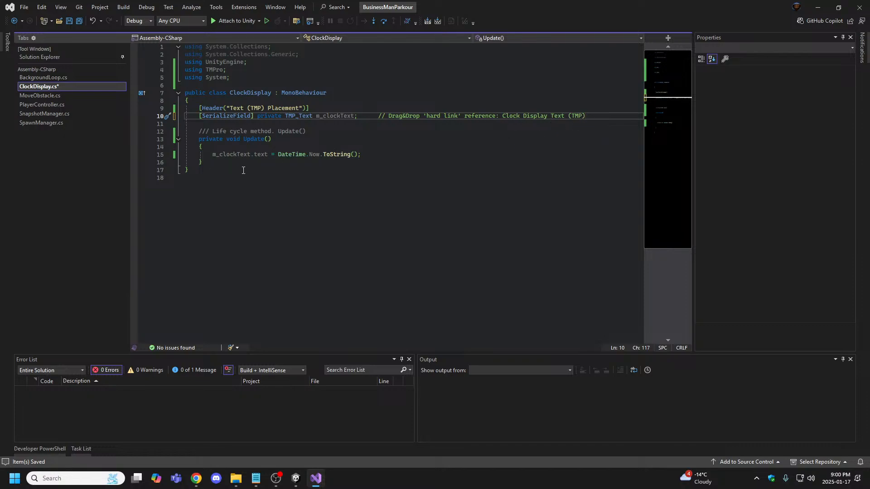
left_click_drag(589, 115, 121, 118)
left_click(278, 234)
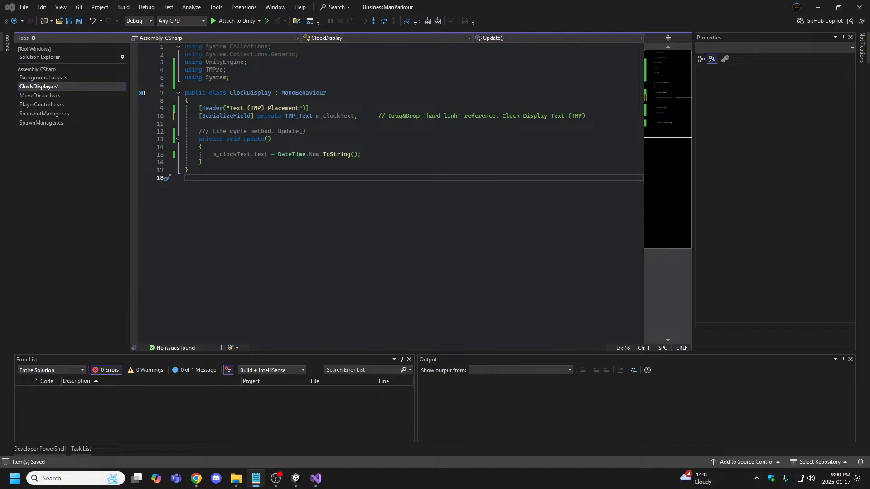
- Switch to Unity and expand the TextMeshPro component and its Extra Settings on the Clock Display Text (TMP) object
left_click(295, 481)
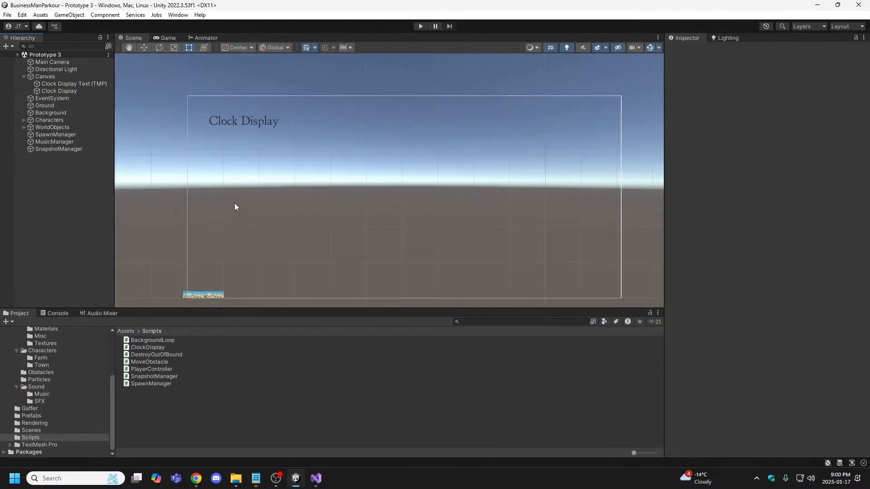
left_click(316, 479)
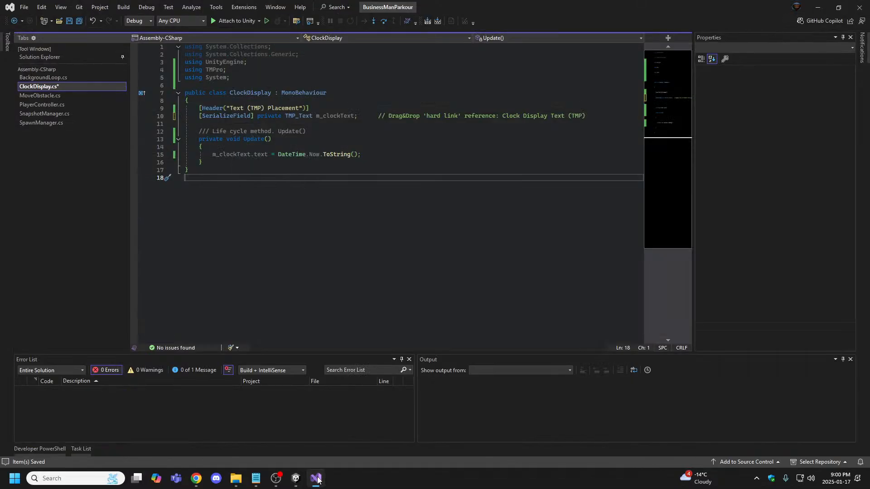
left_click(294, 481)
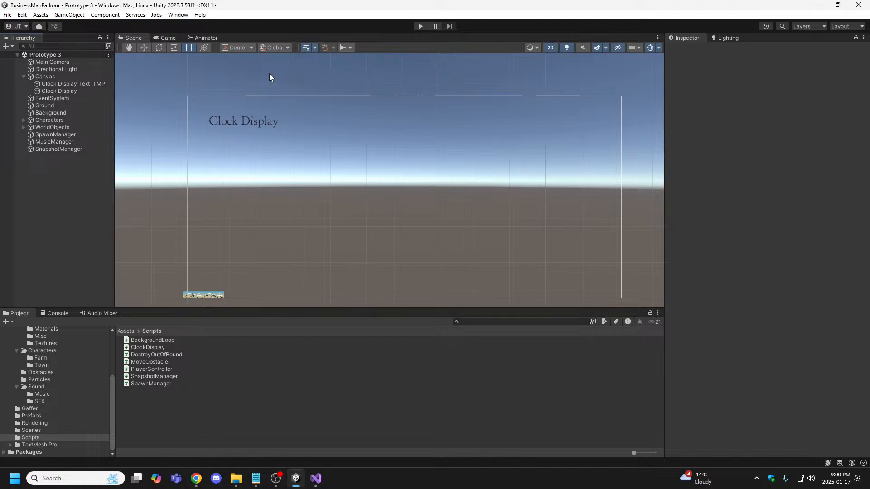
left_click(244, 122)
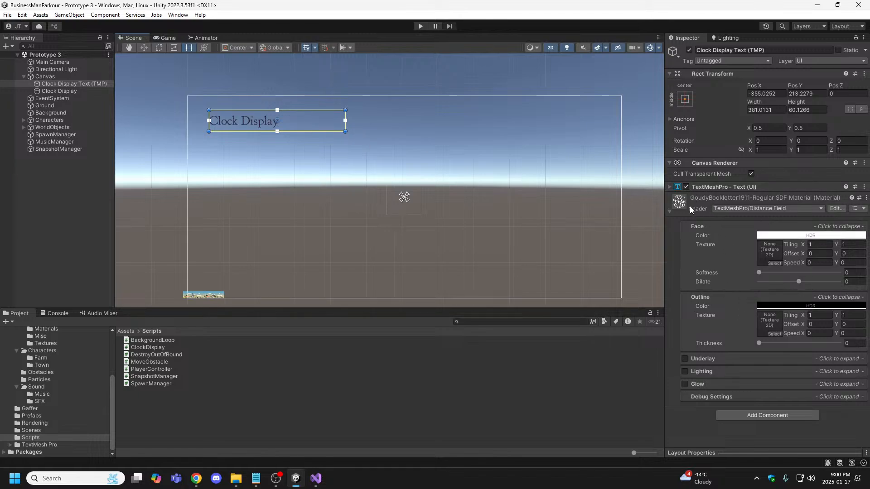
left_click(669, 186)
scroll(726, 309, "down", 3)
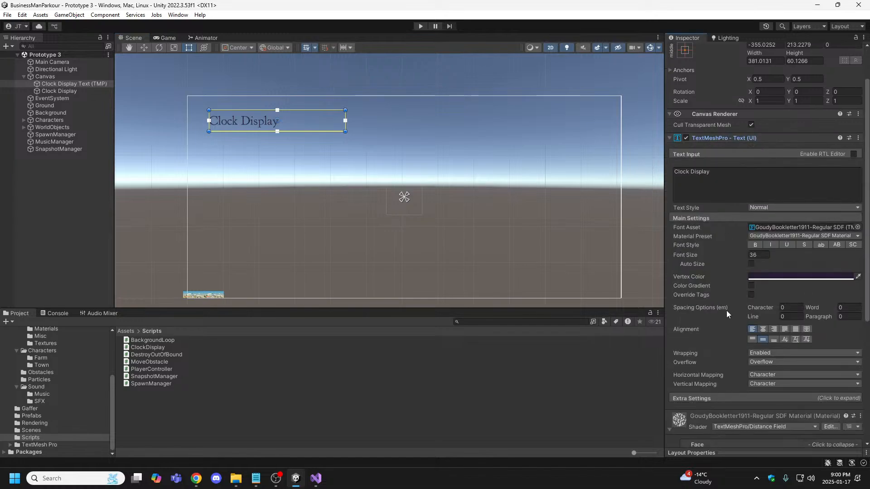
scroll(725, 325, "down", 1)
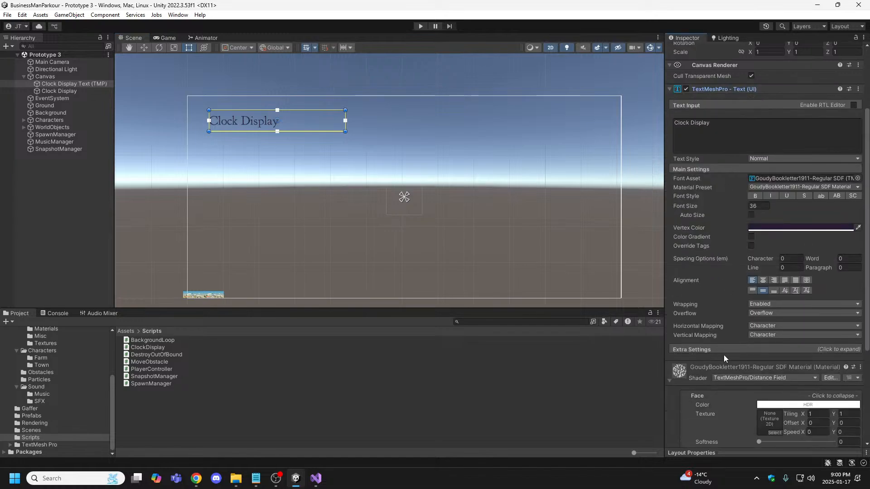
scroll(725, 306, "down", 6)
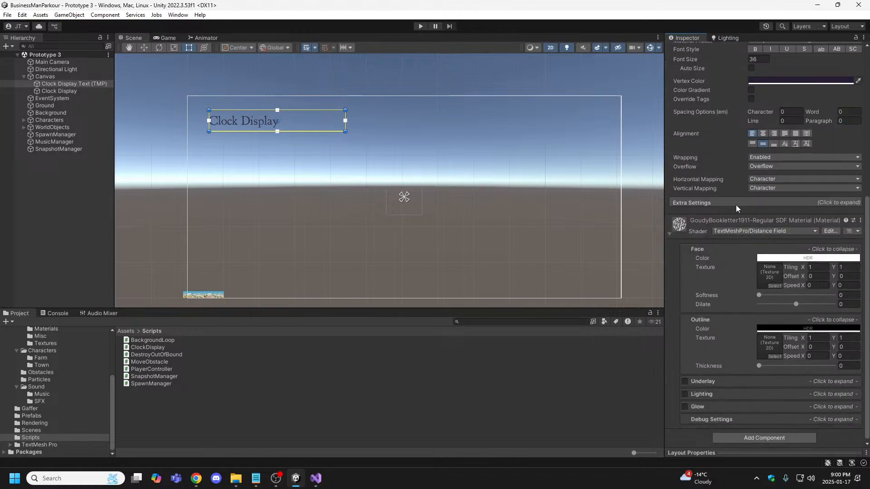
left_click(748, 203)
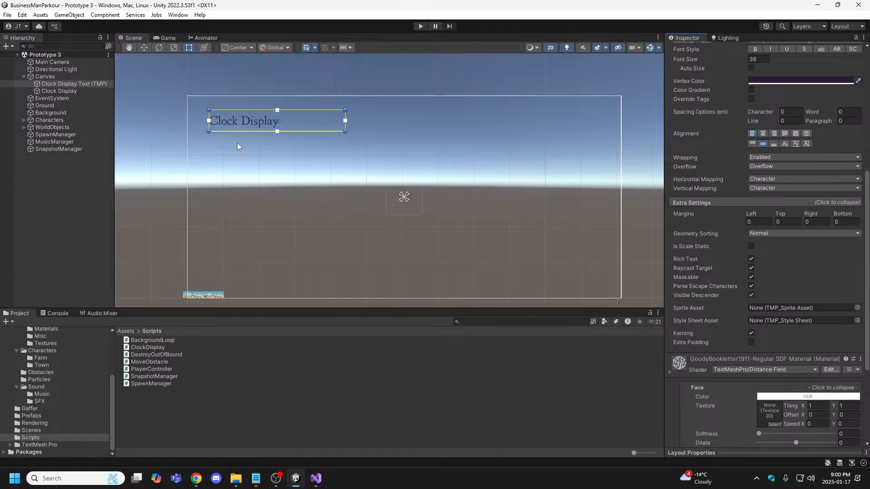
- Set the left margin of the Clock Display Text (TMP) to 10
left_click(761, 221)
type("5")
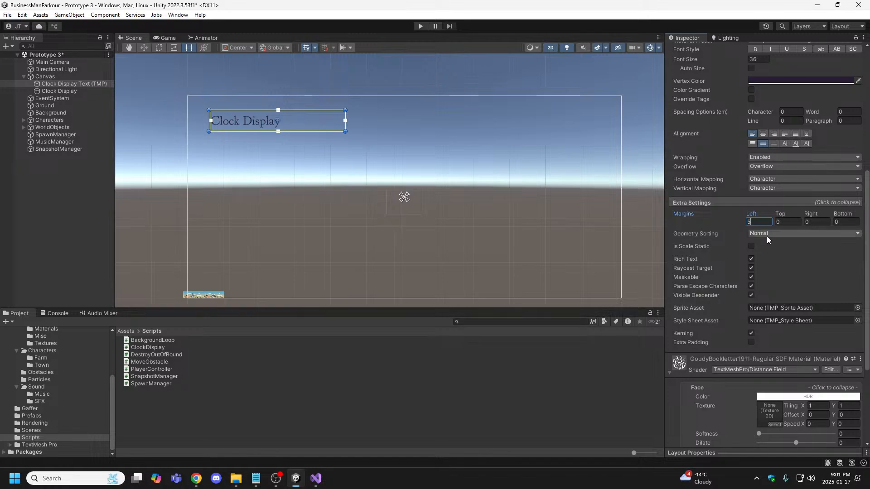
key("BackSpace")
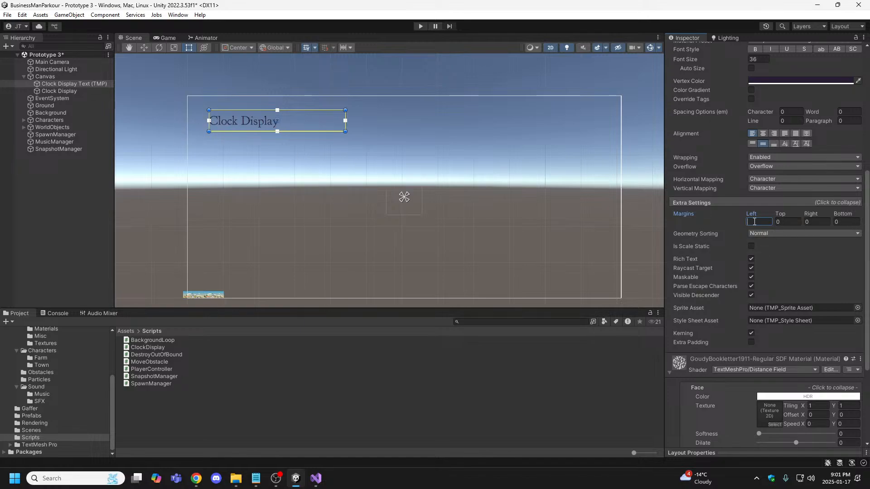
left_click(254, 162)
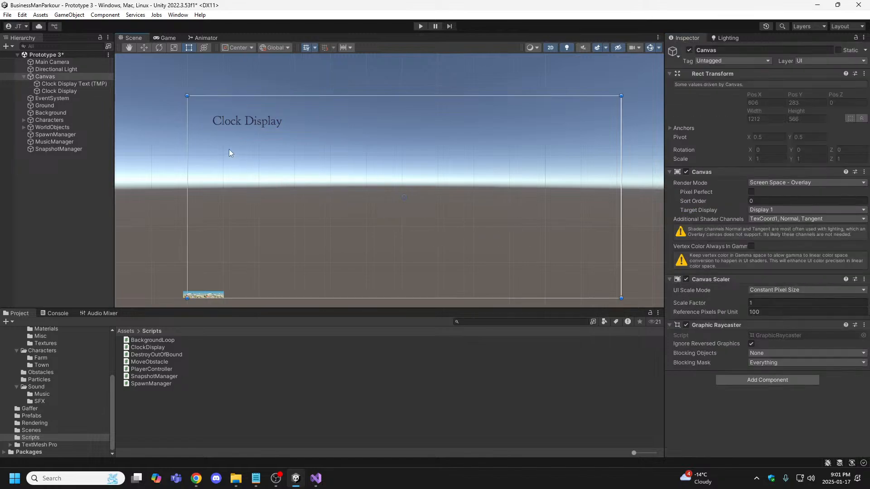
- Reselect the Clock Display Text (TMP) object and set its right text margin to 10
left_click(239, 123)
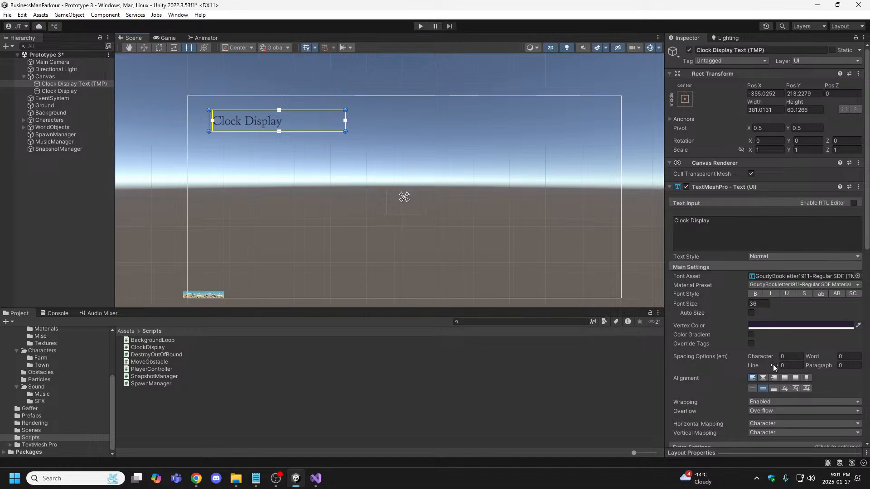
scroll(734, 338, "down", 4)
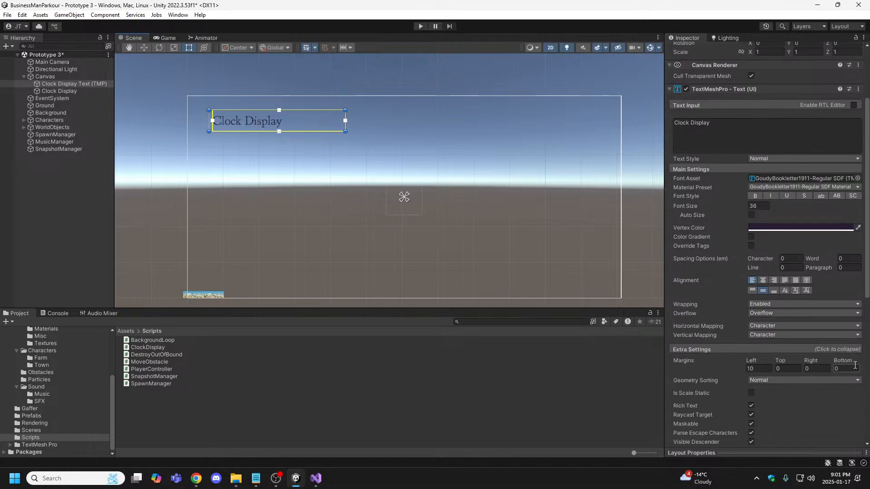
left_click(815, 369)
type("10")
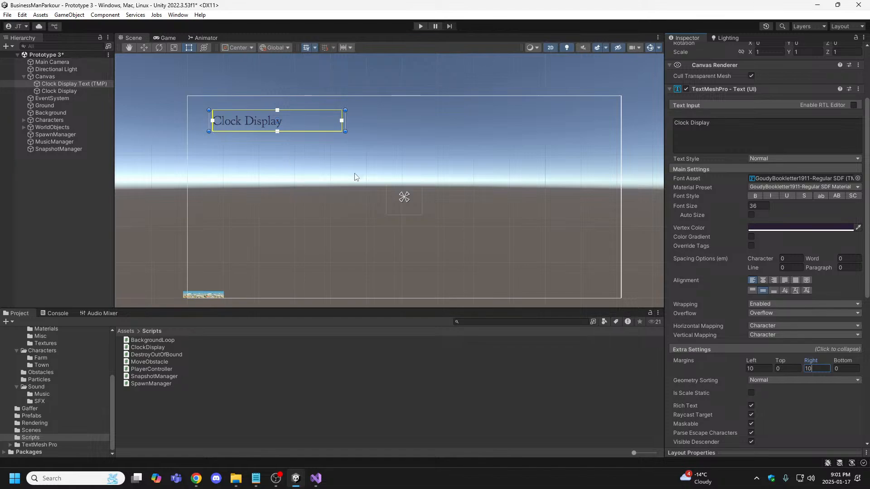
scroll(725, 367, "down", 3)
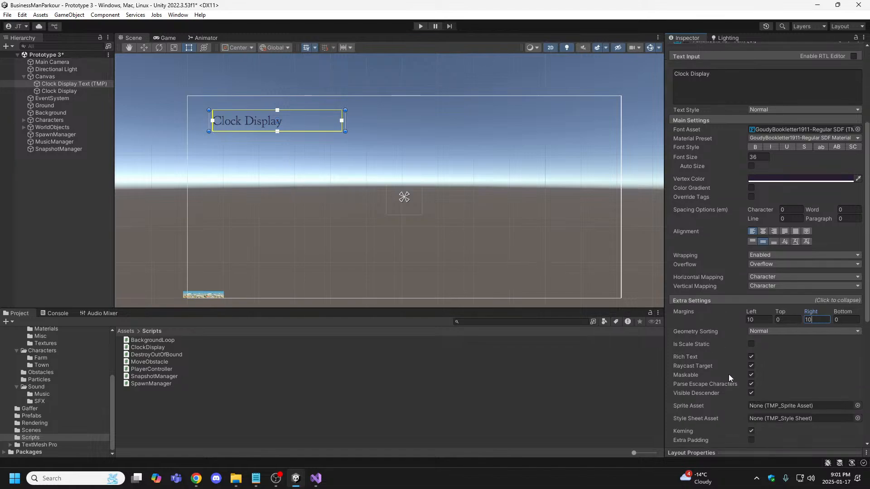
scroll(738, 350, "down", 1)
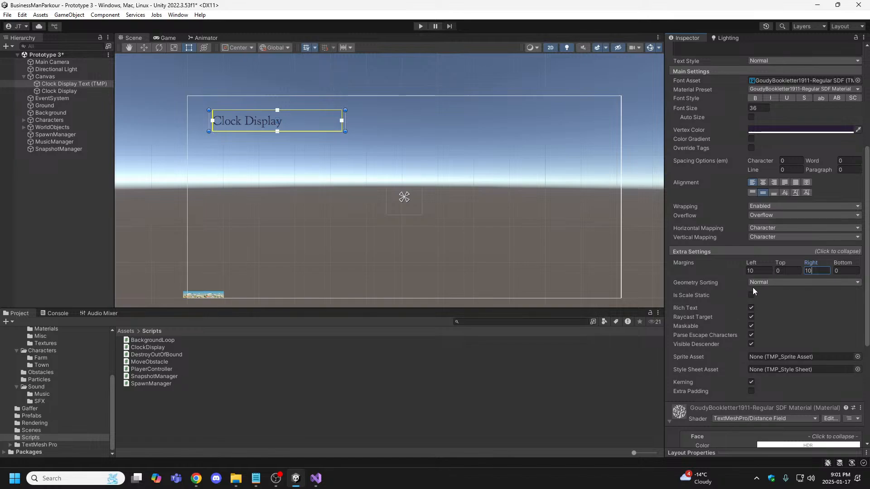
scroll(734, 286, "up", 4)
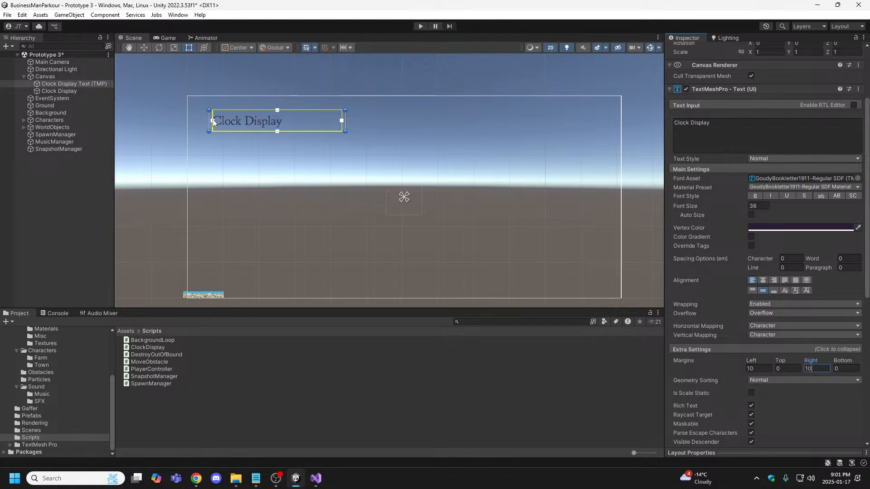
- Try to move the left edge of the clock text box slightly outward, and undo that resize while keeping both margins
mouse_move(207, 122)
left_mouse_down()
mouse_move(223, 125)
mouse_move(205, 127)
left_mouse_up()
scroll(205, 127, "up", 5)
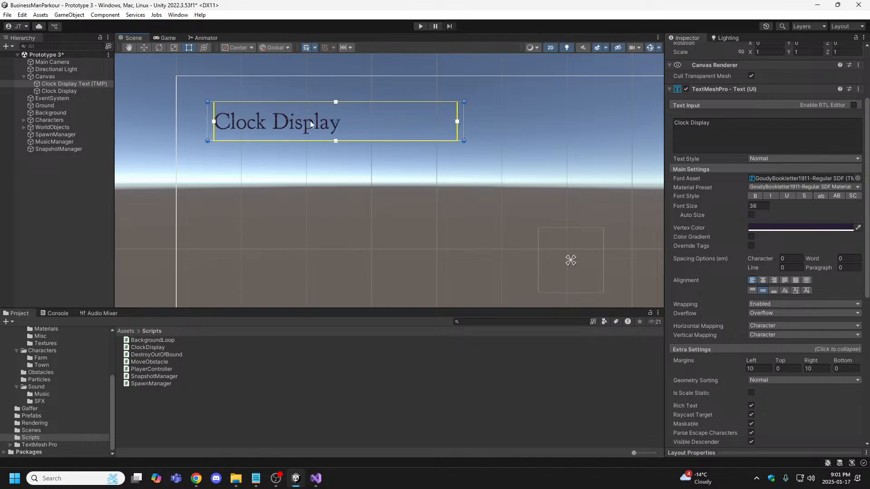
key("ctrl+s")
key("ctrl+z")
key("ctrl+z")
key("ctrl+z")
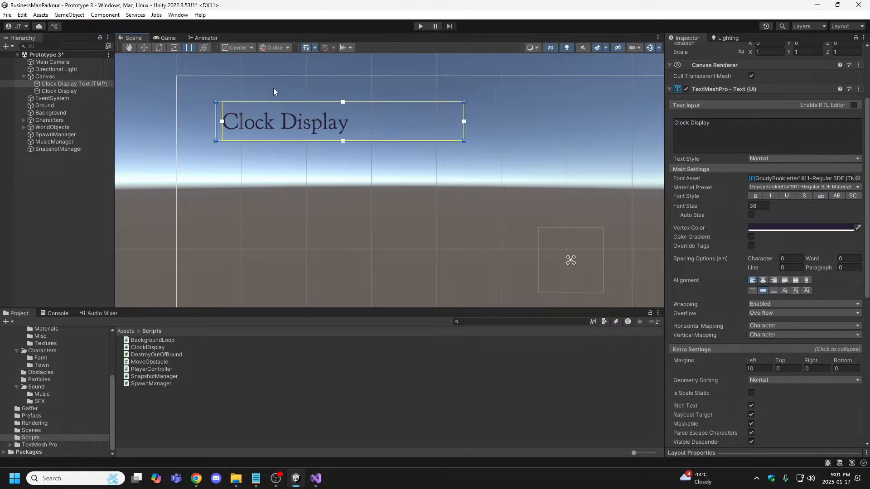
left_click(294, 129)
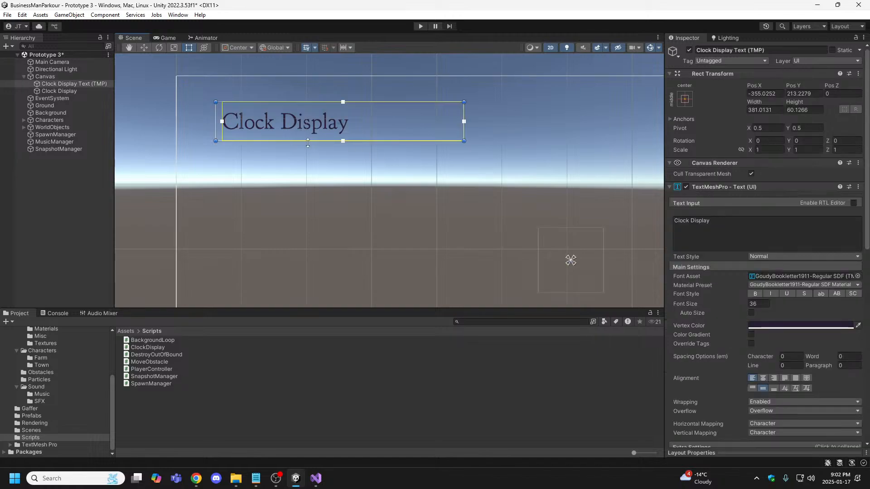
key("ctrl+y")
- Shrink the Clock Display Text (TMP) box from its lower right corner to about 217 wide and 53 high
scroll(347, 200, "down", 4)
middle_click_drag(378, 221, 264, 170)
scroll(248, 166, "down", 1)
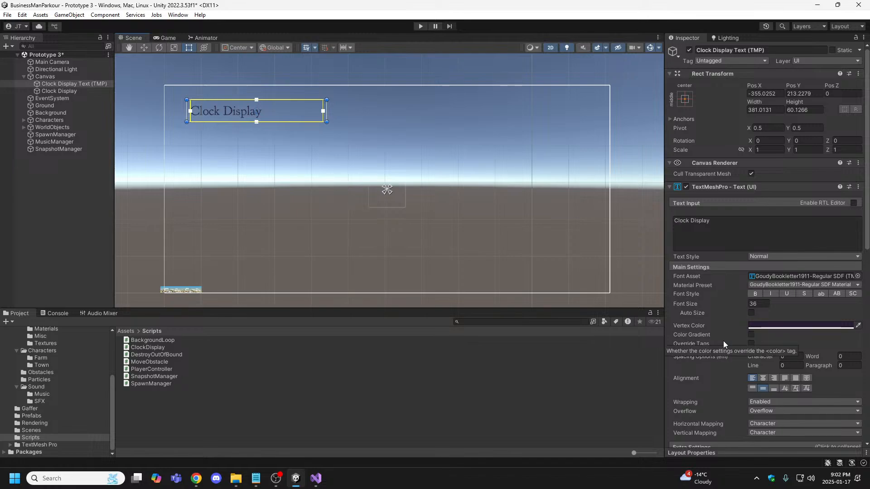
scroll(738, 356, "down", 5)
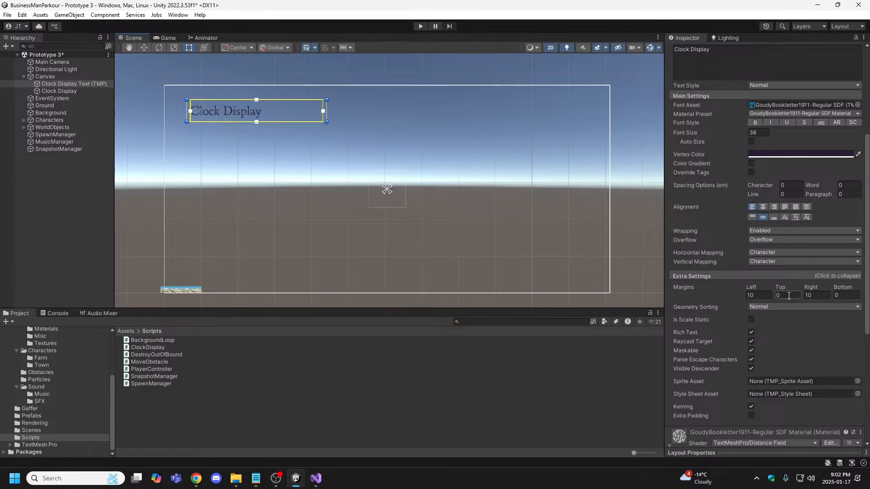
scroll(720, 300, "up", 5)
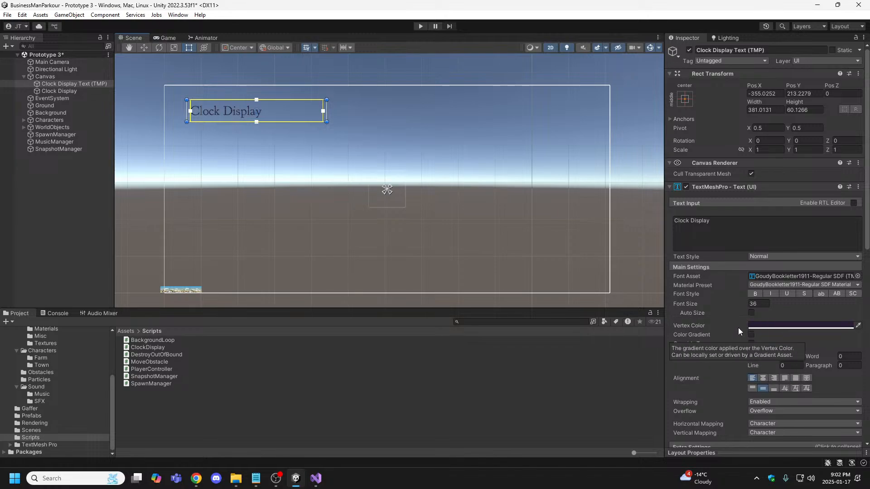
scroll(731, 344, "down", 1)
scroll(727, 371, "down", 2)
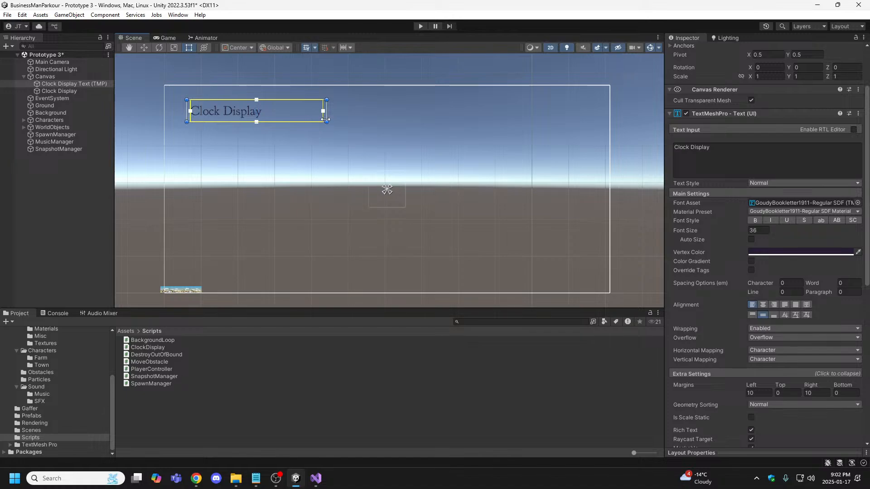
left_click_drag(327, 123, 267, 120)
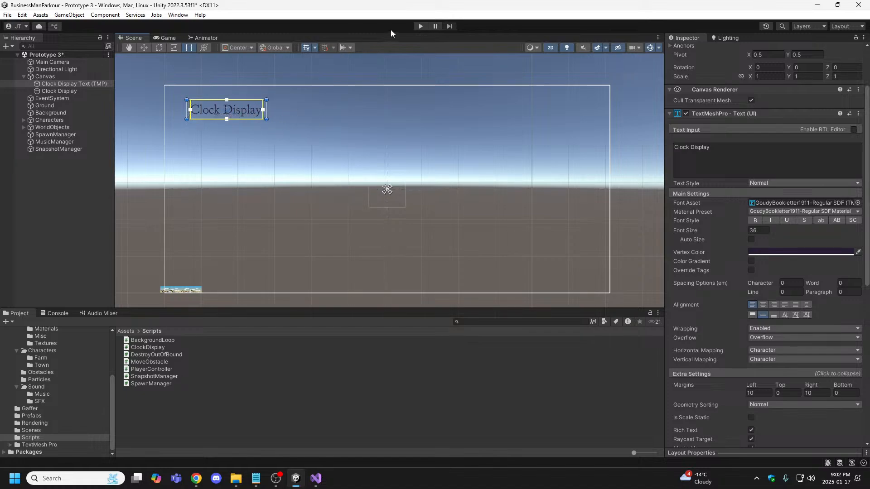
- Play-test the narrowed clock text with several character jumps, then stop play mode and save the Prototype 3 scene
left_click(421, 26)
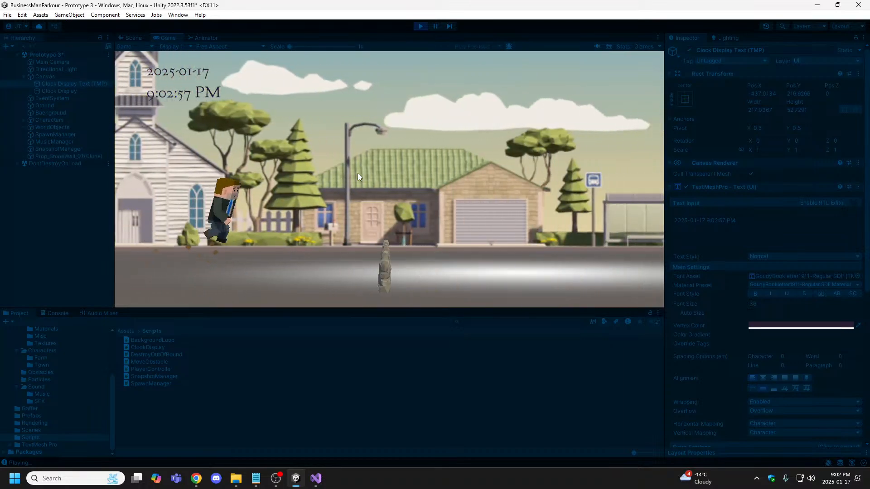
key("space")
key("space")
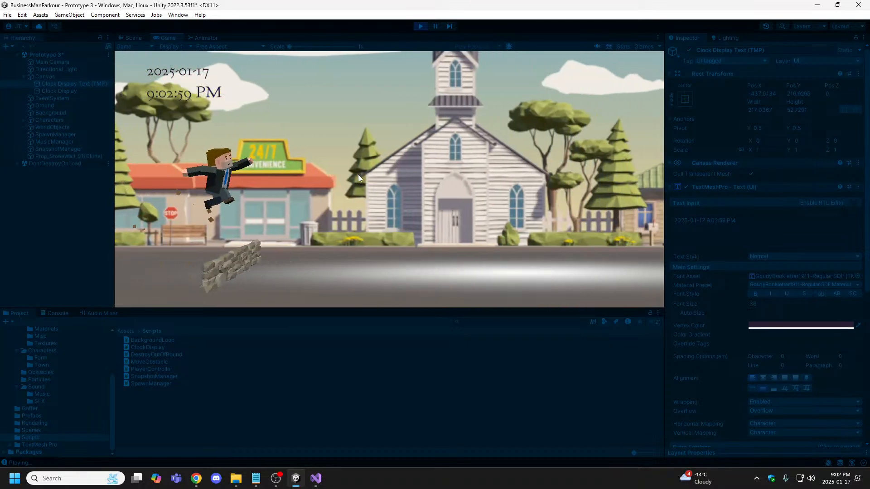
key("space")
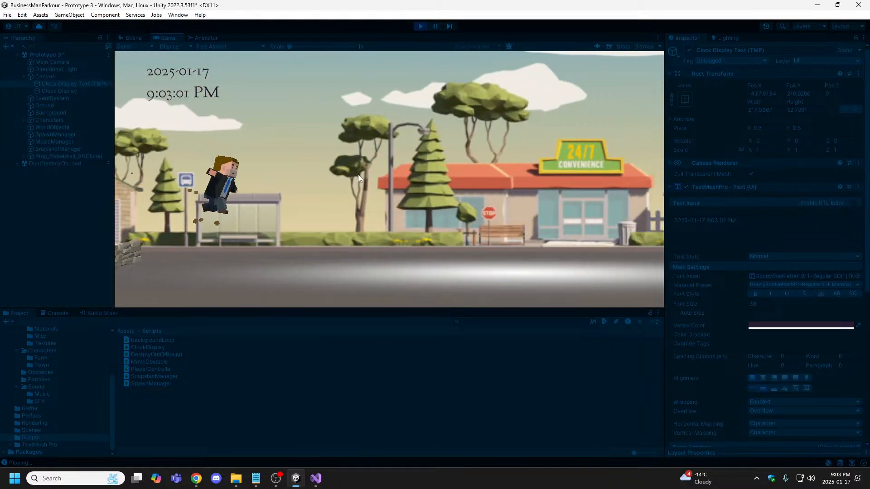
key("space")
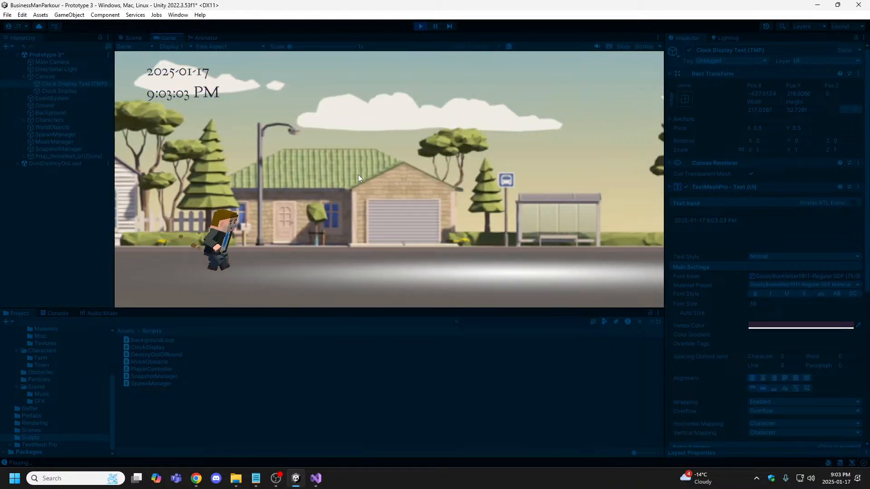
key("space")
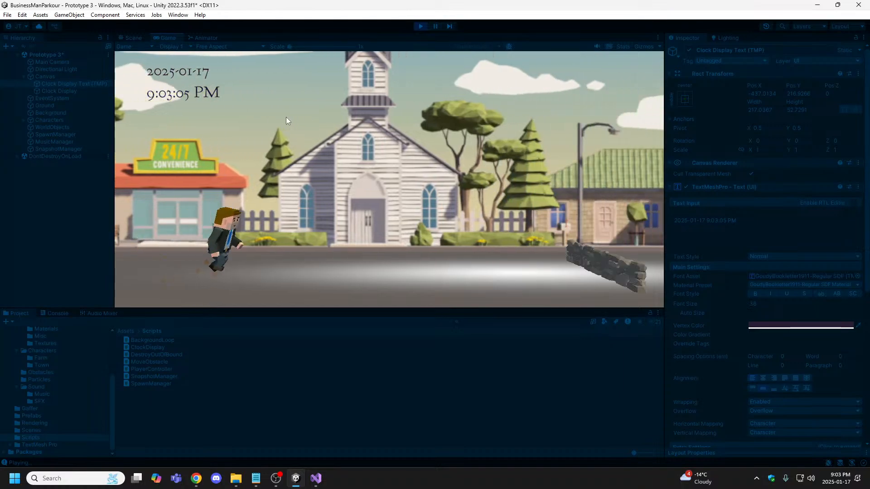
left_click(419, 27)
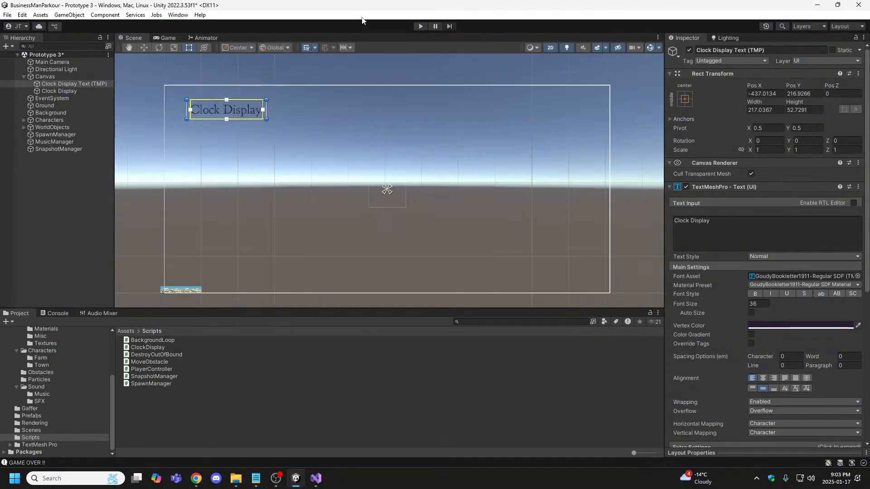
key("ctrl+s")
- Look over the project's asset commands and the package import options without starting an import
key("alt+Tab")
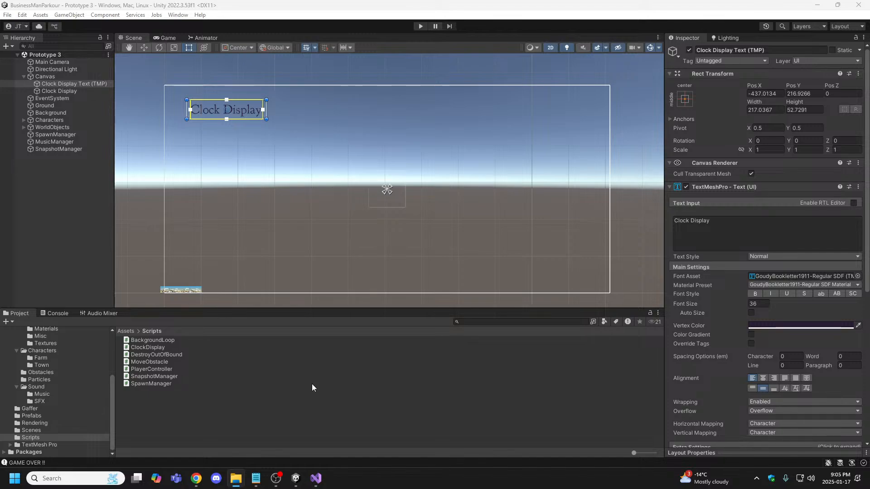
left_click(40, 14)
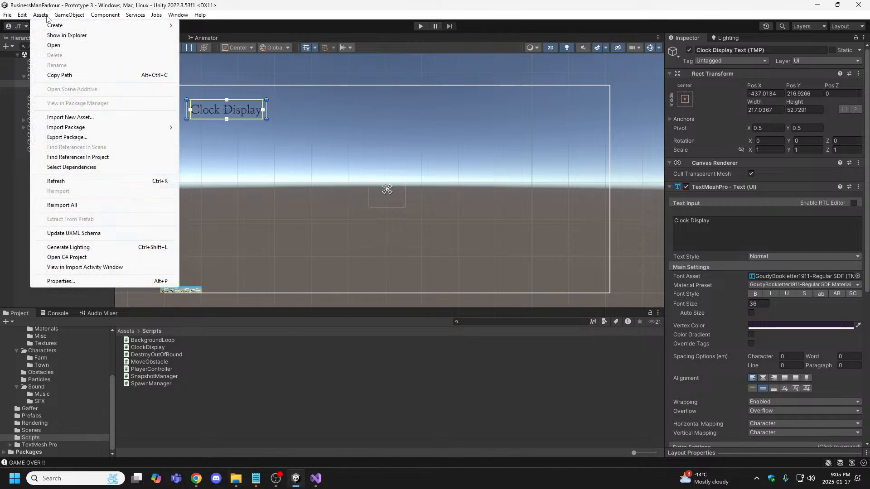
mouse_move(69, 18)
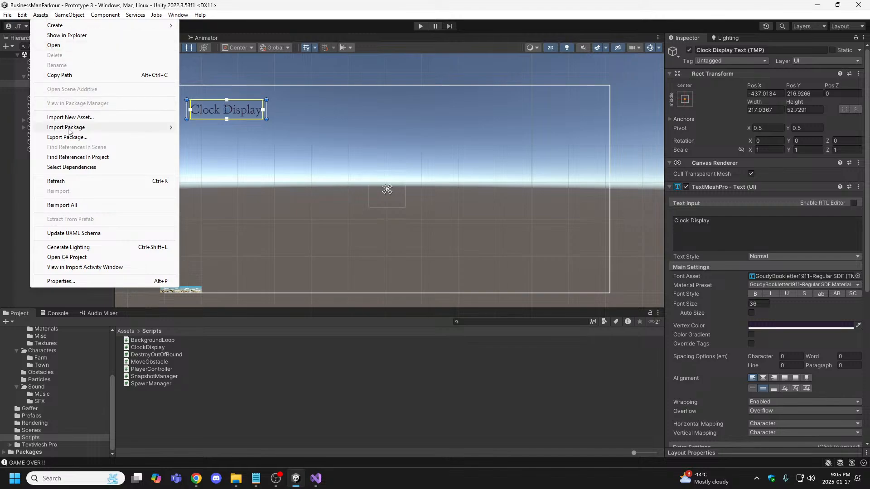
mouse_move(68, 128)
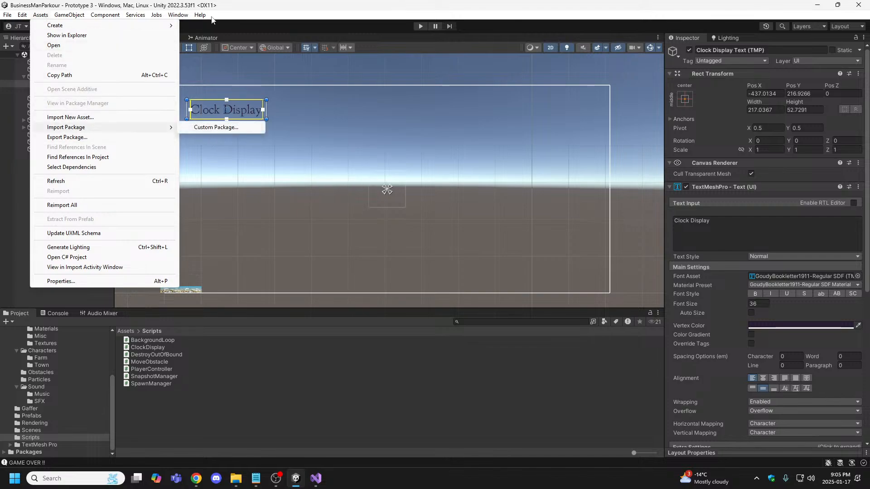
left_click(238, 3)
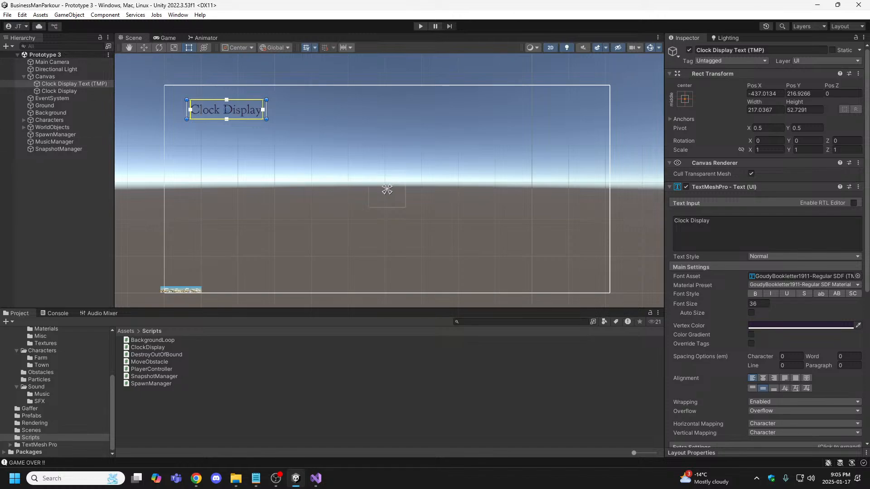
- Switch to File Explorer and open the AffectionateConchShell project's Assets folder under Developer > UnityProjects > 3DProjects on Unity_Backup (F:)
left_click(236, 478)
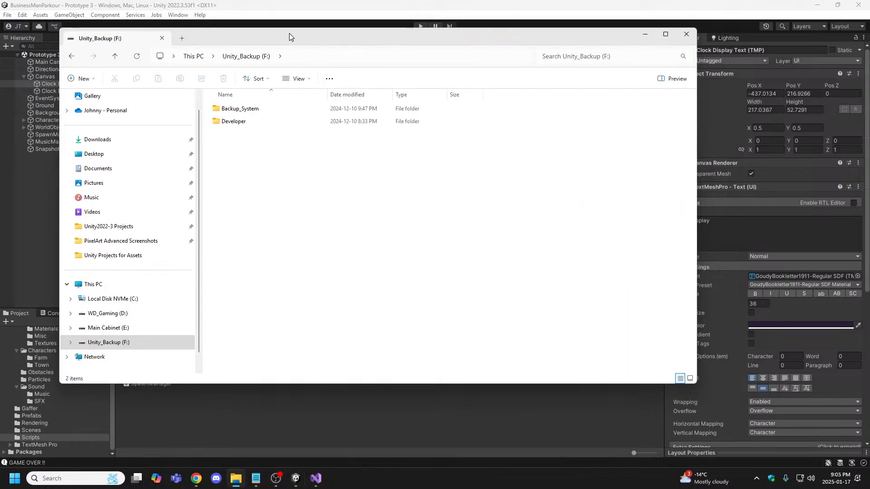
double_click(219, 120)
double_click(216, 110)
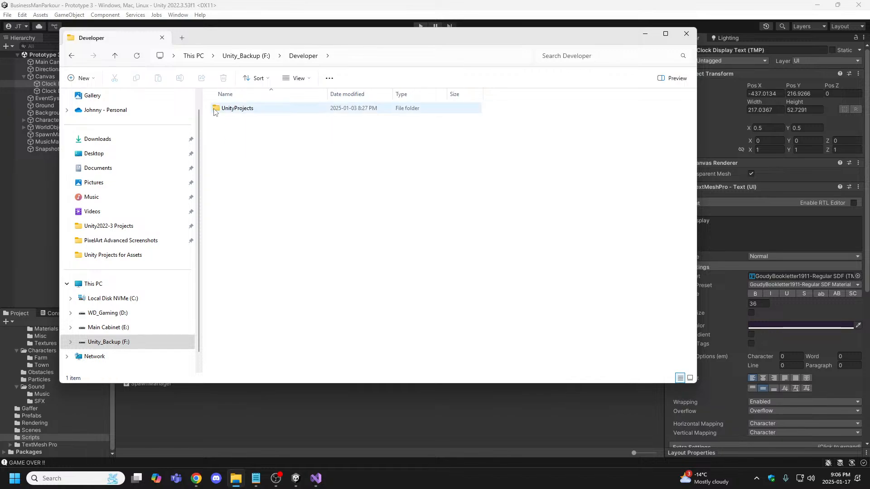
double_click(215, 121)
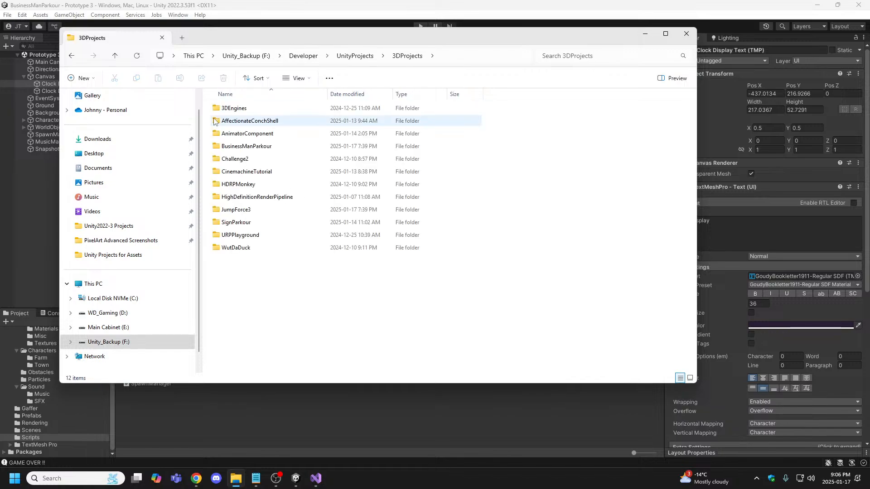
double_click(216, 120)
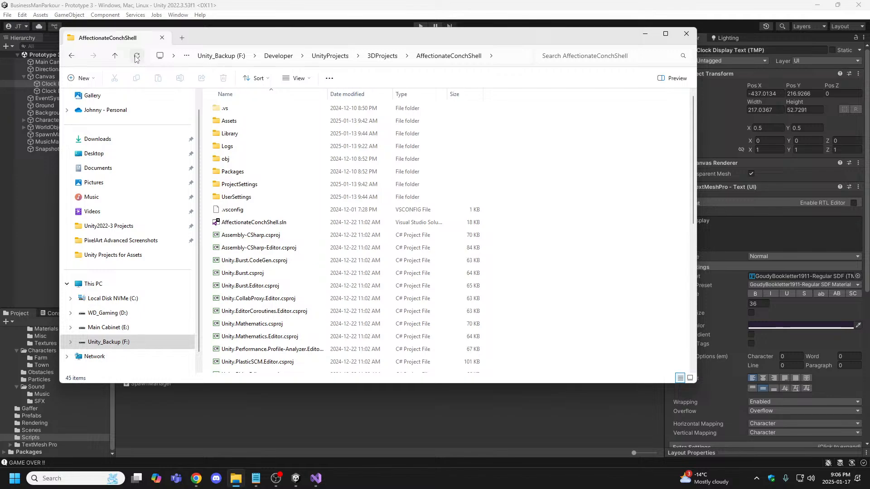
left_click(115, 55)
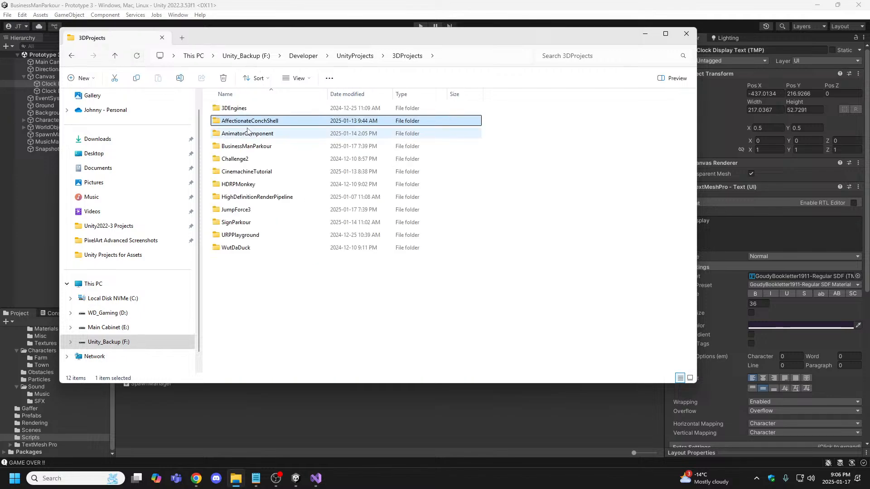
double_click(222, 125)
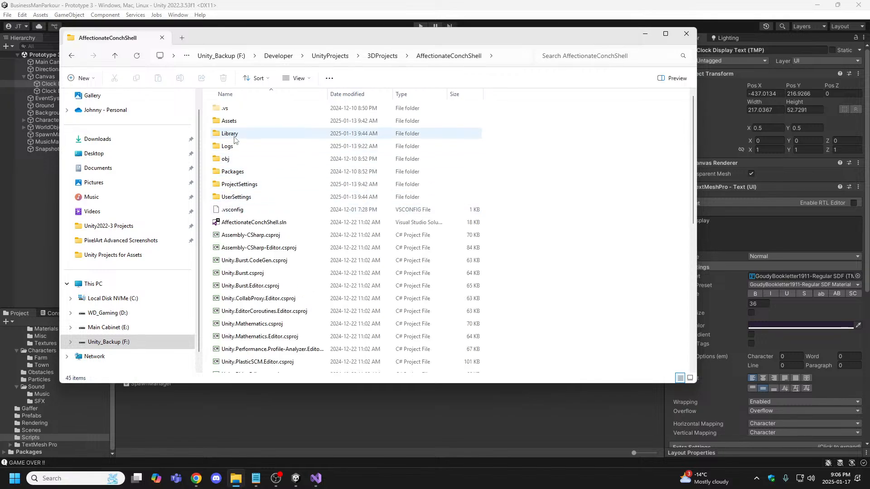
double_click(227, 120)
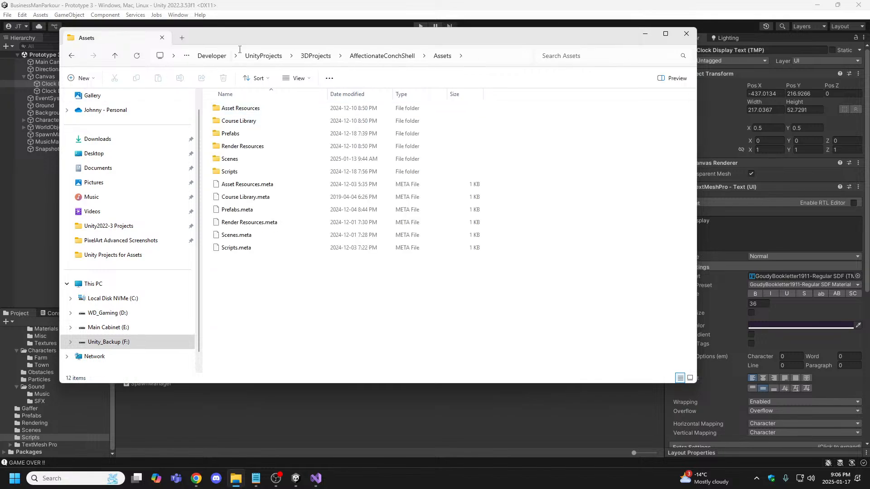
- Examine the project's Asset Resources folder and the Animals and Farm folders inside its Course Library
left_click_drag(239, 48, 255, 66)
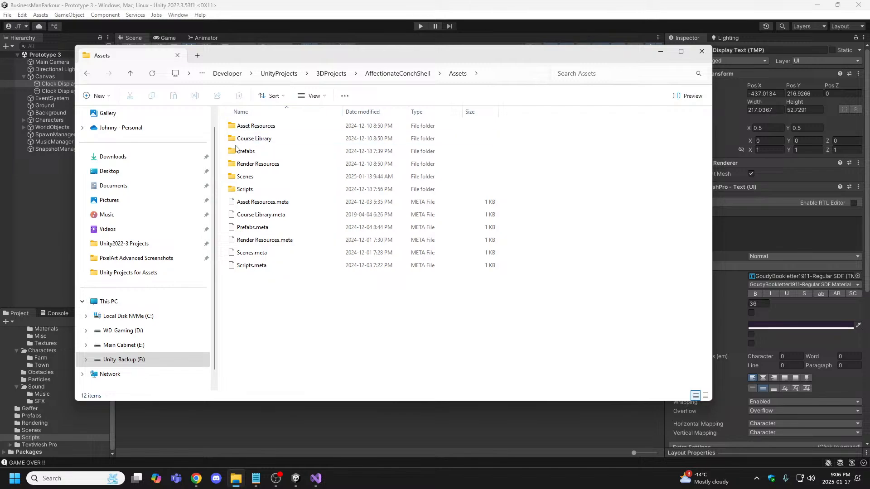
double_click(234, 129)
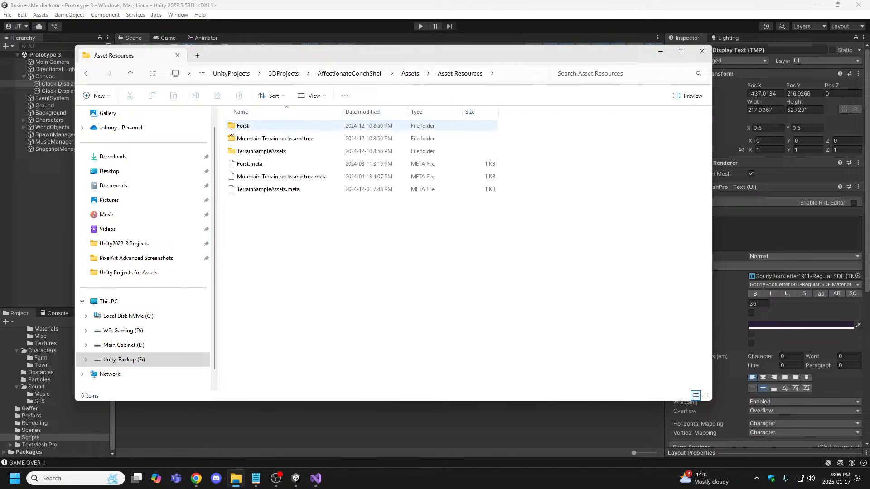
left_click(130, 74)
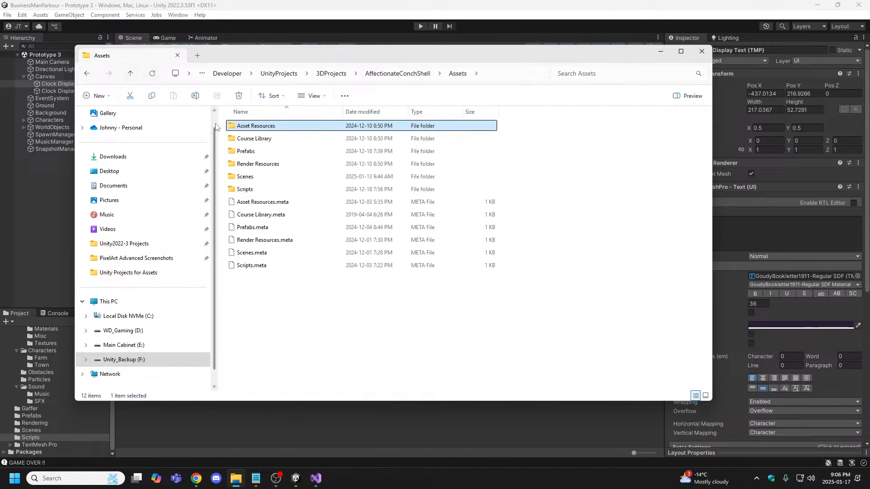
double_click(235, 139)
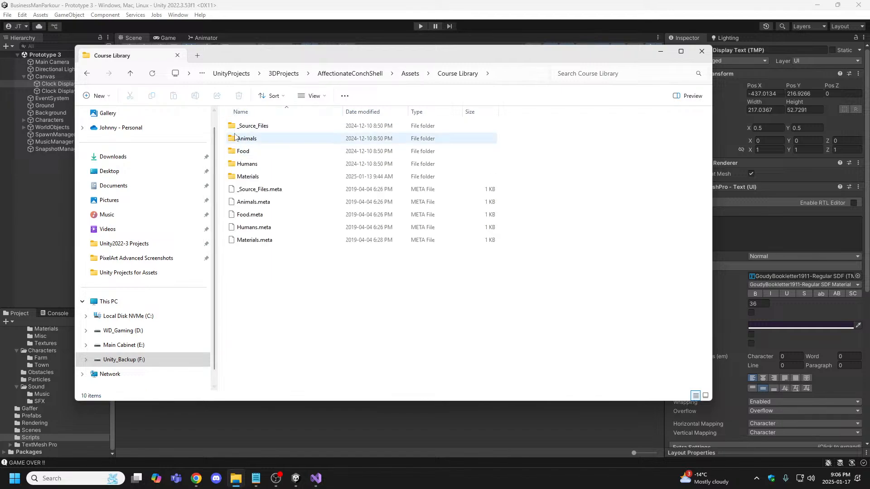
double_click(235, 137)
double_click(245, 138)
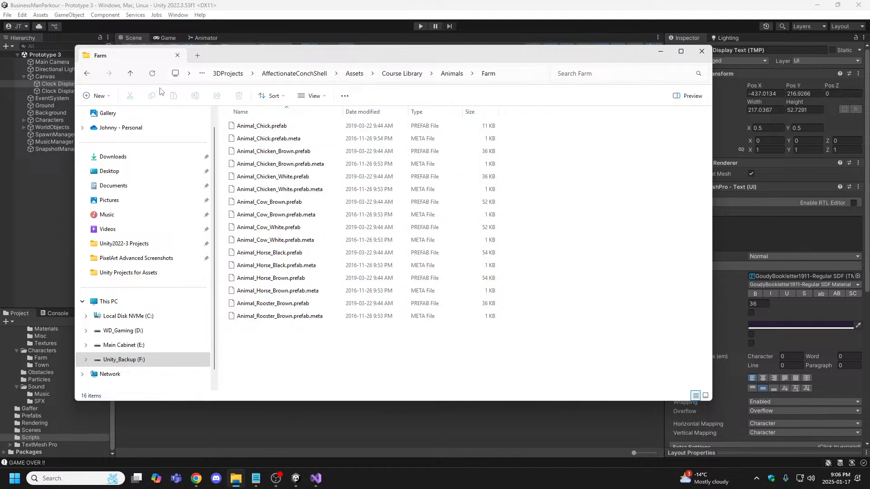
left_click(131, 74)
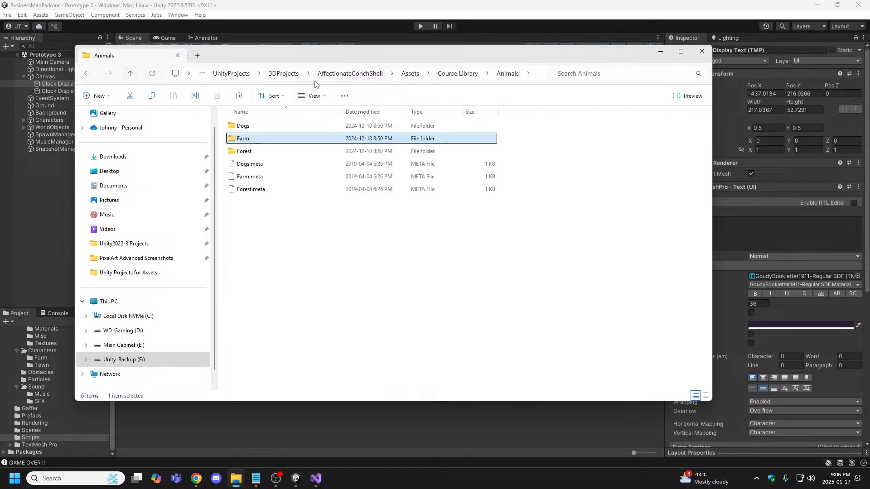
left_click_drag(349, 53, 0, 96)
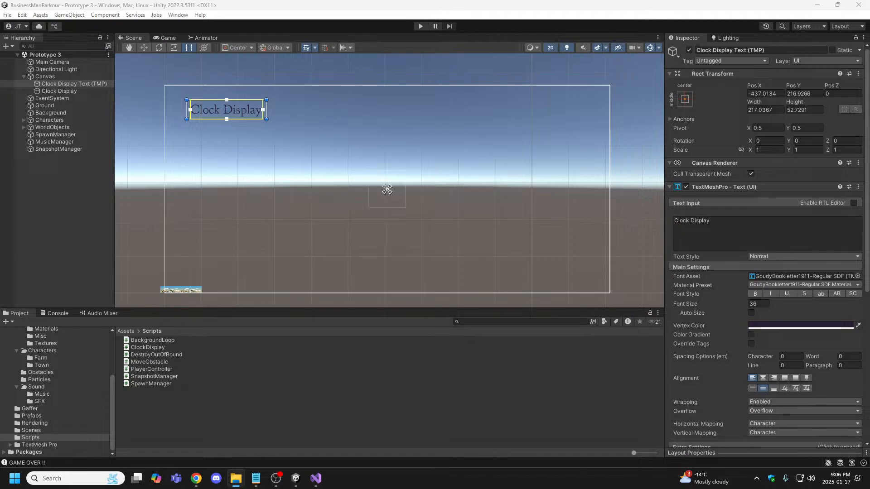
left_click_drag(0, 96, 427, 57)
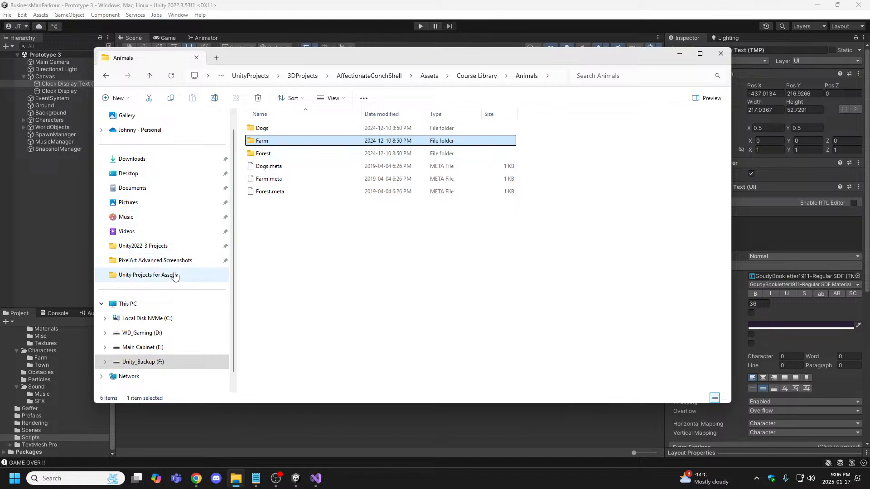
- Return to the Unity editor, start a custom package import and browse up to BusinessManParkour's Course Library folder
left_click(299, 25)
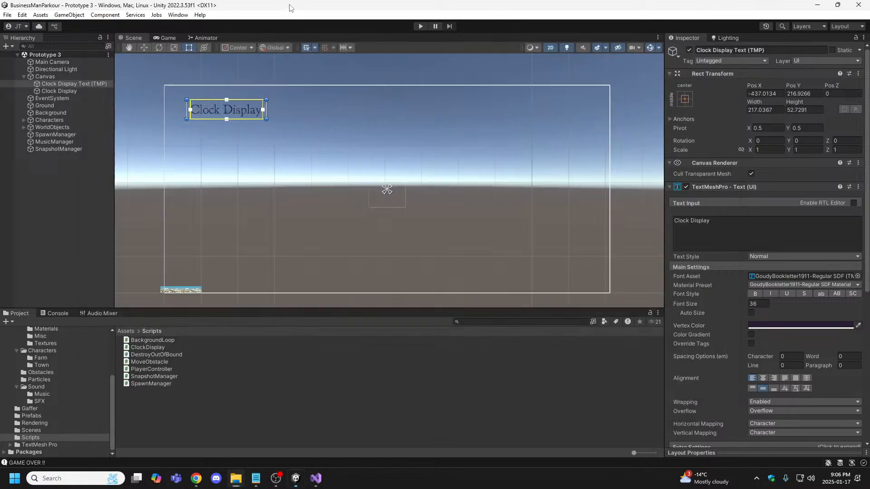
left_click(46, 15)
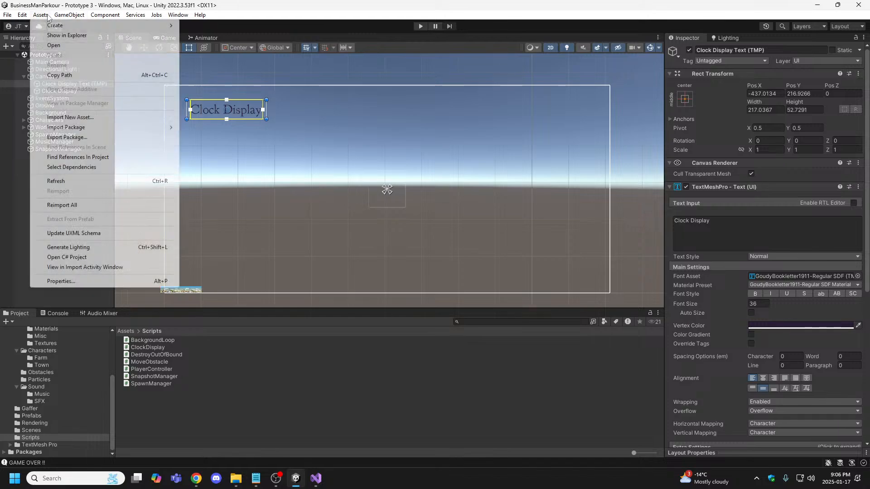
mouse_move(69, 130)
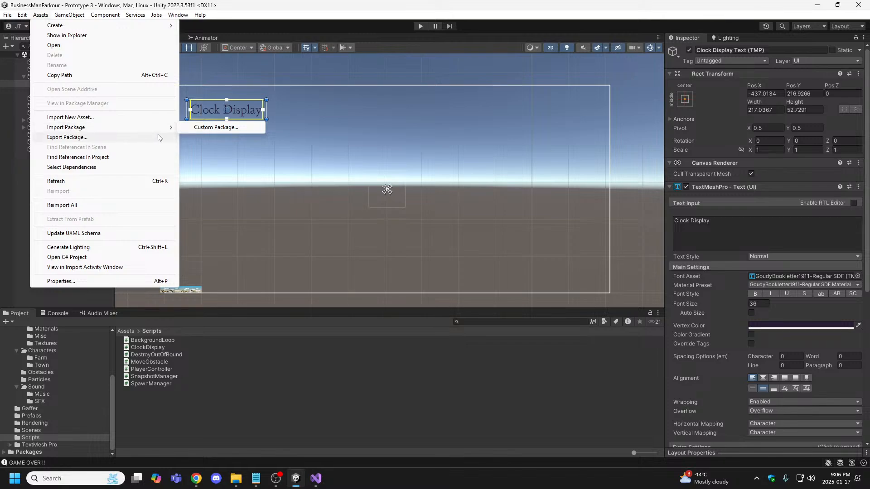
mouse_move(170, 127)
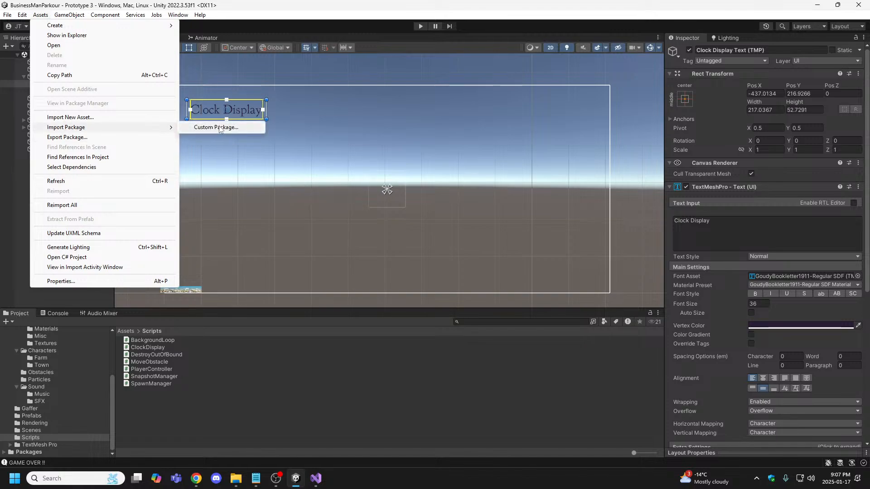
left_click(219, 127)
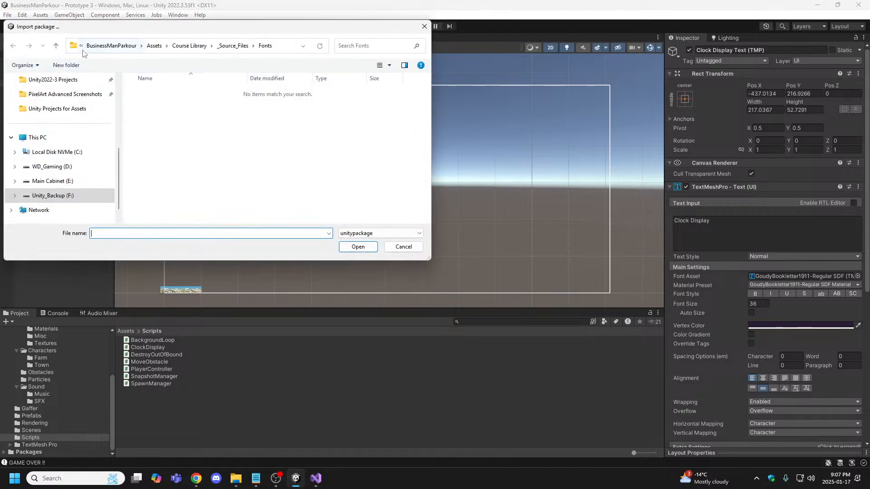
left_click(56, 46)
left_click(55, 45)
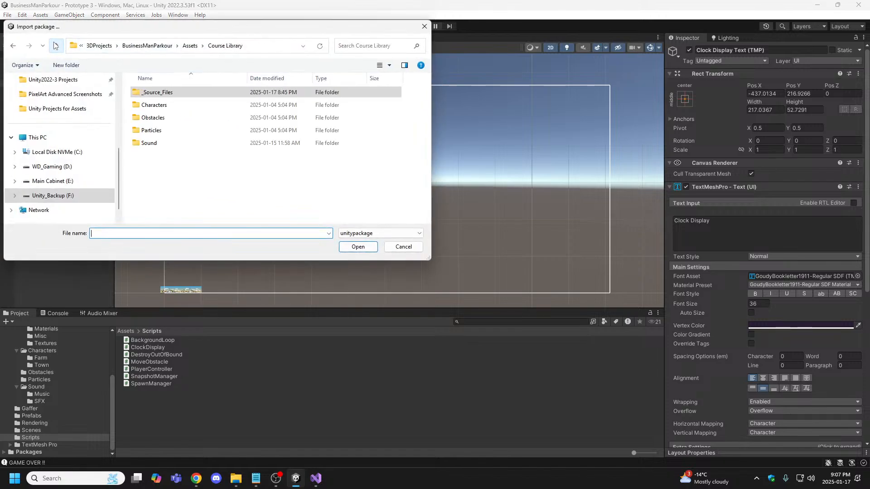
- Check the Starter Zipped > 3DProjects Zipped > Starter Files folder on Unity_Backup (F:) for a Unity package, and cancel the import
left_click(52, 195)
double_click(144, 105)
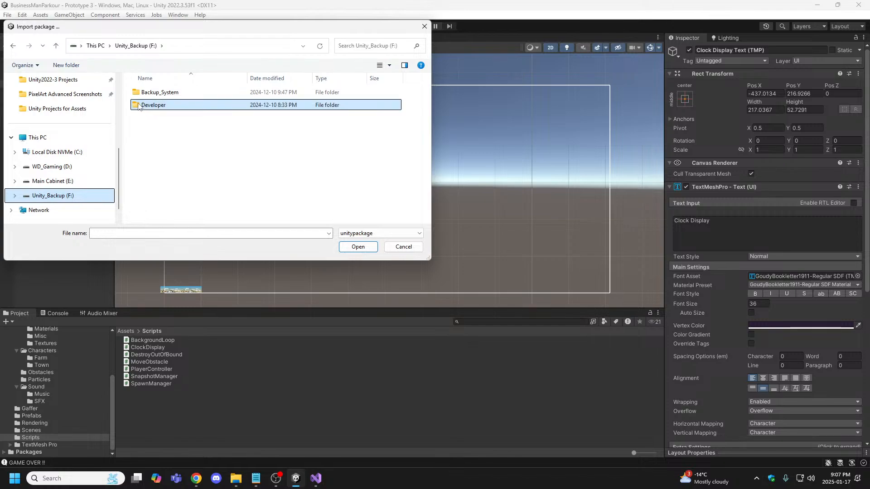
double_click(141, 93)
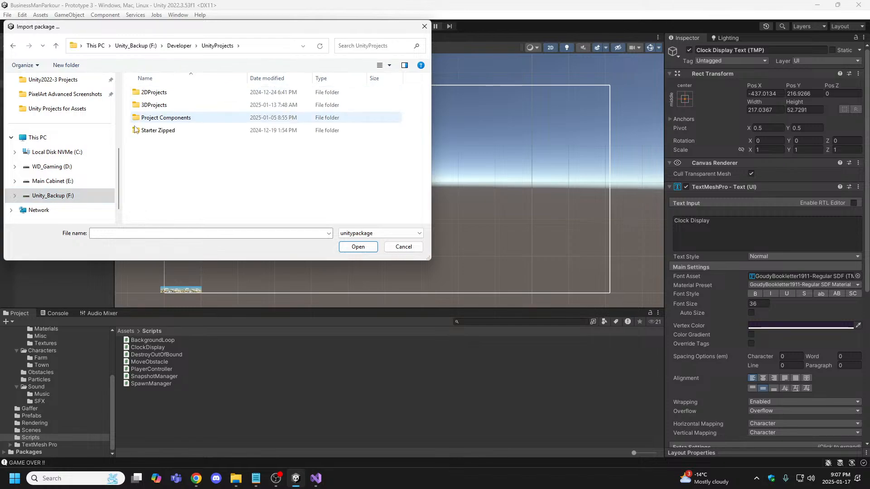
double_click(149, 130)
left_click(134, 106)
double_click(135, 105)
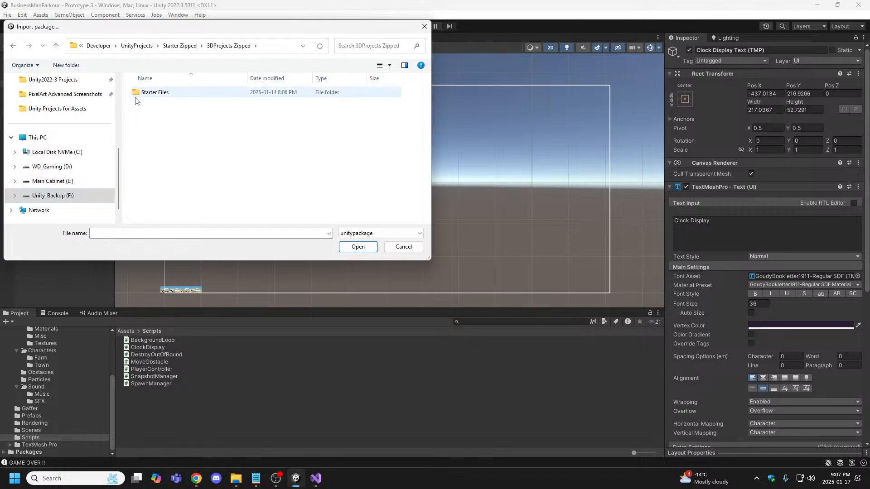
double_click(138, 93)
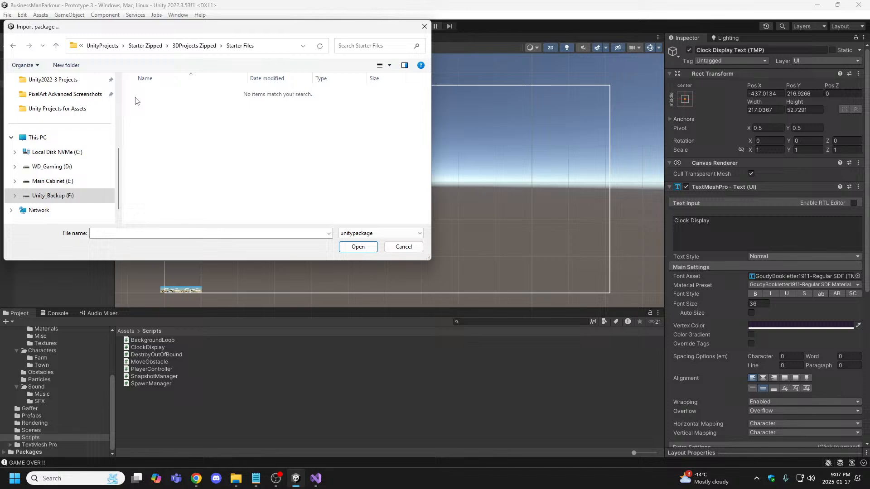
left_click(55, 45)
left_click(56, 45)
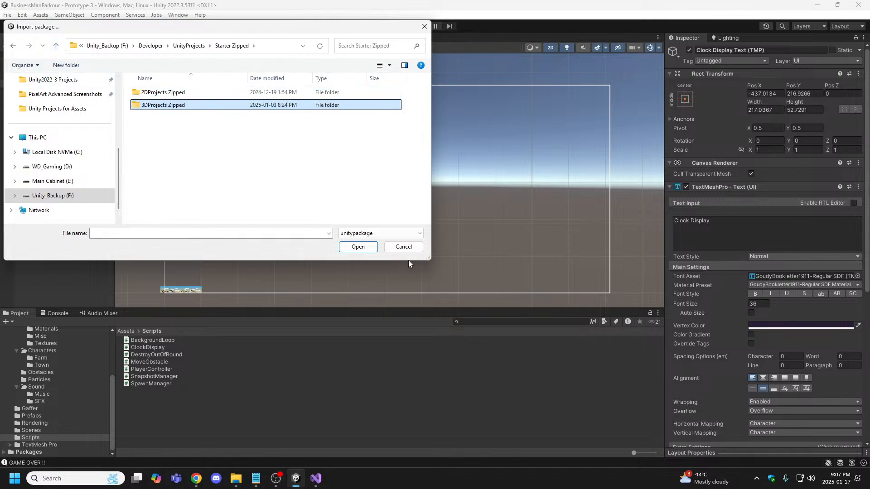
left_click(403, 246)
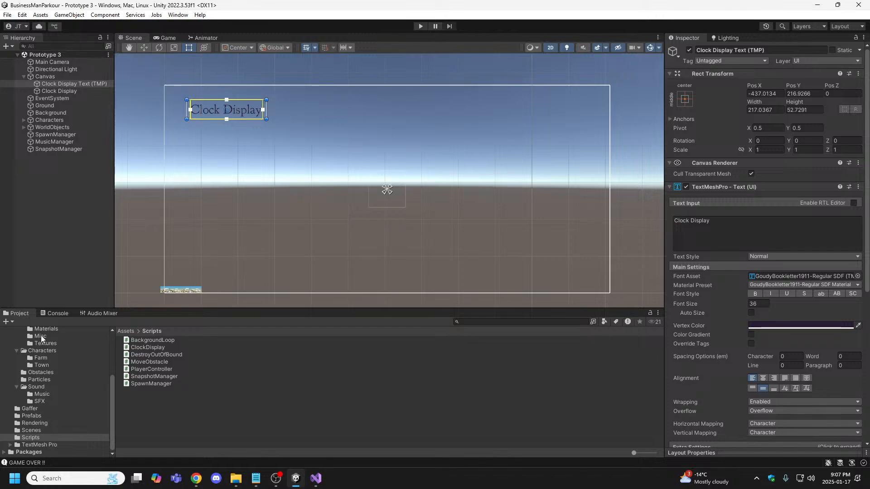
- Show the contents of the Course Library's _Source_Files folder among the project assets
left_click_drag(112, 398, 114, 355)
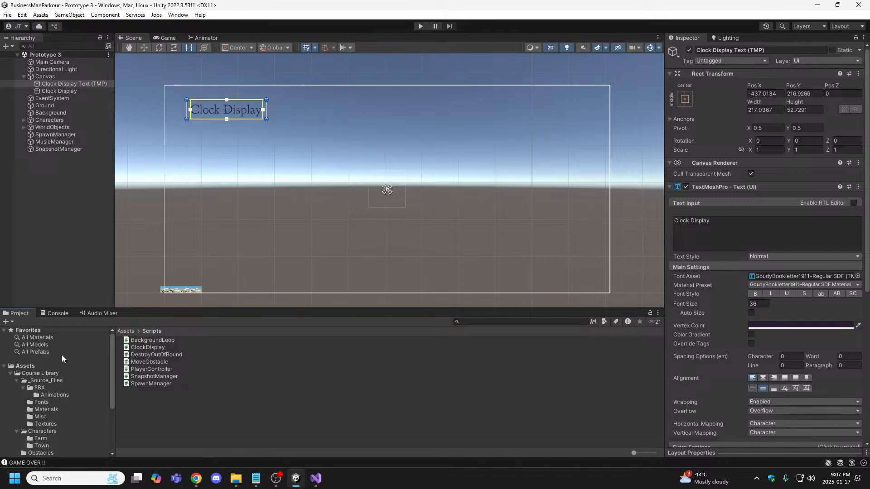
left_click(53, 380)
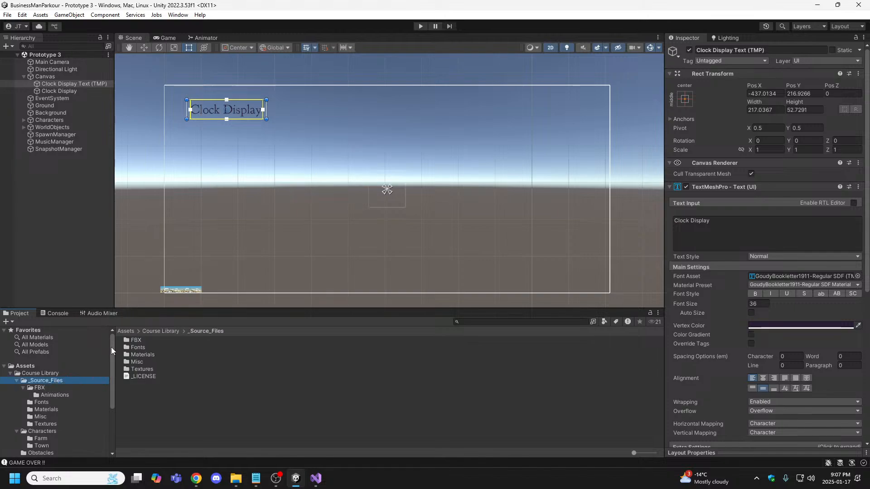
left_click_drag(110, 347, 111, 355)
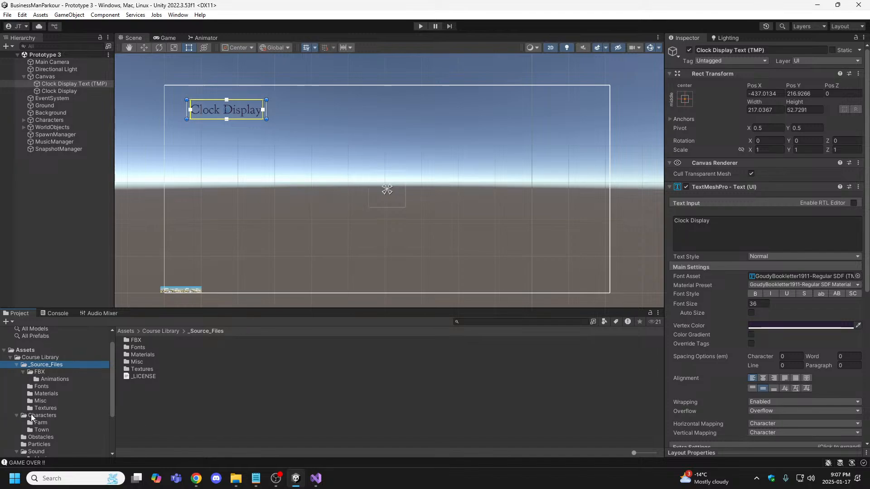
- Show the project's Scenes folder, and check the Dogs folder in AffectionateConchShell's Course Library > Animals in File Explorer
scroll(47, 421, "down", 3)
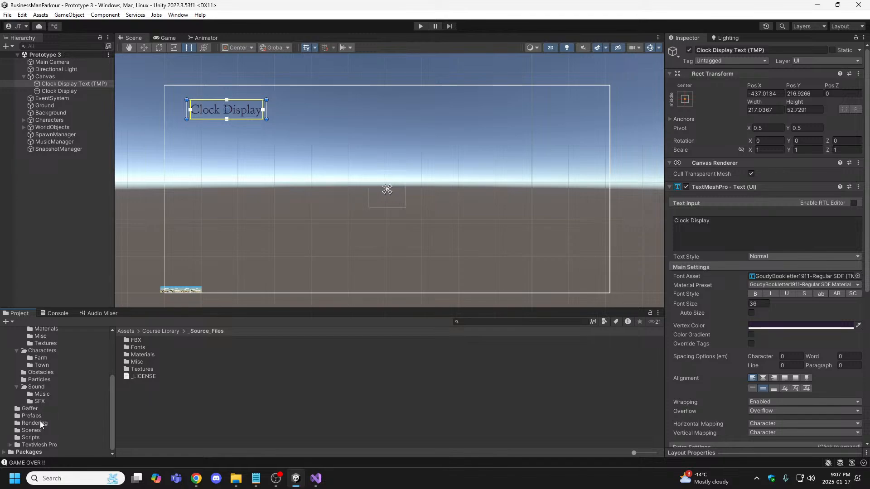
left_click(32, 430)
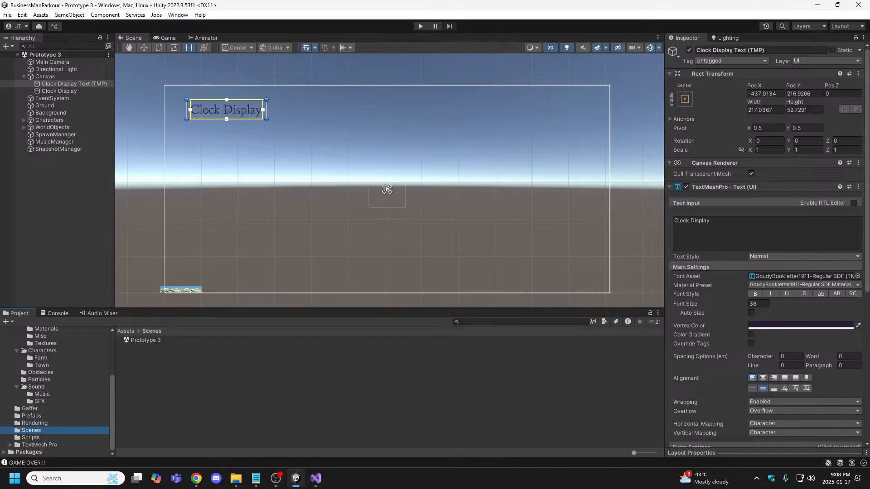
left_click(236, 479)
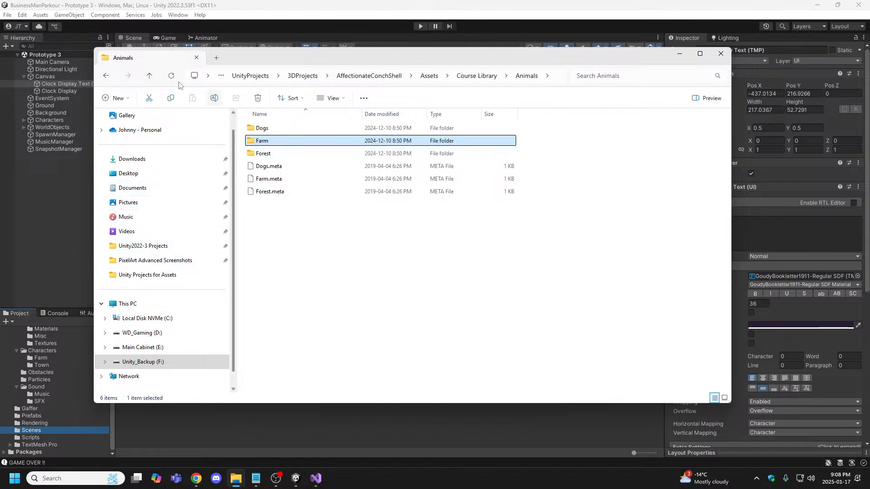
double_click(248, 130)
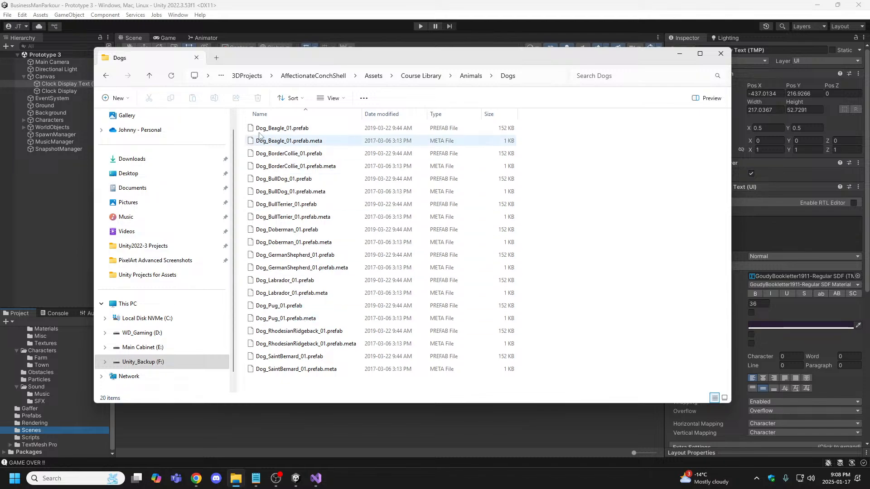
left_click(151, 76)
left_click(151, 76)
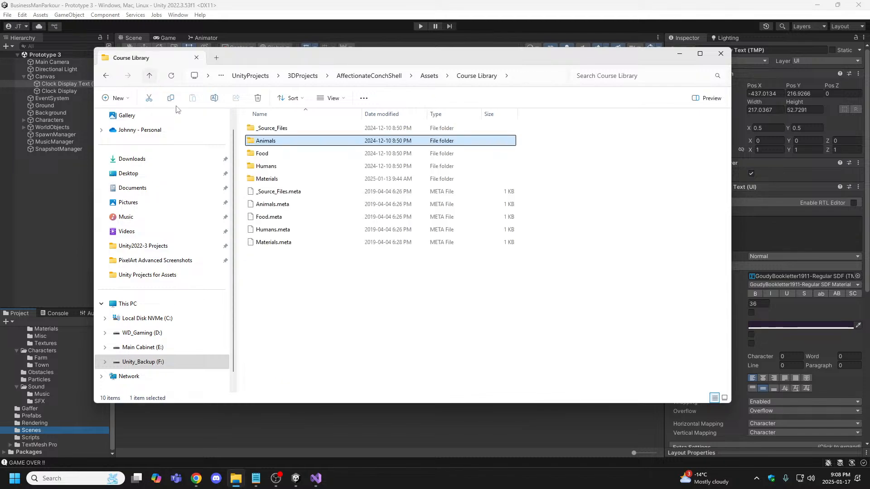
- Show the model files in AffectionateConchShell's Course Library > _Source_Files > FBX folder
double_click(254, 131)
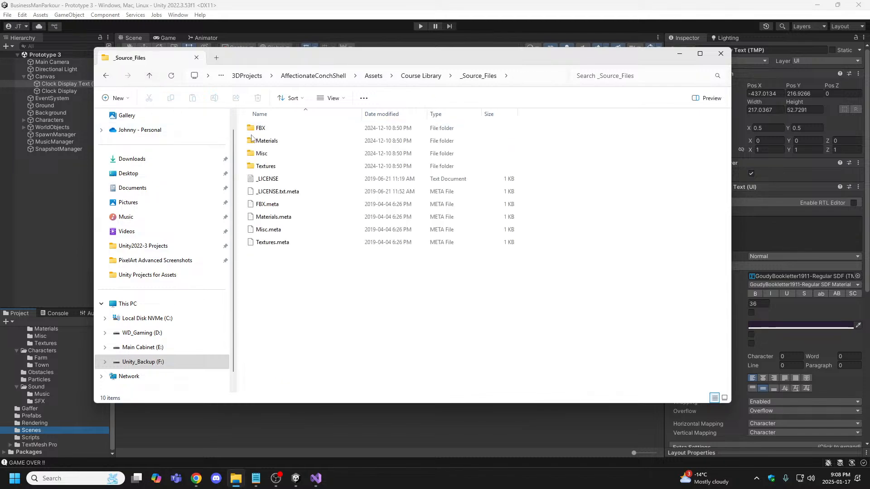
double_click(252, 131)
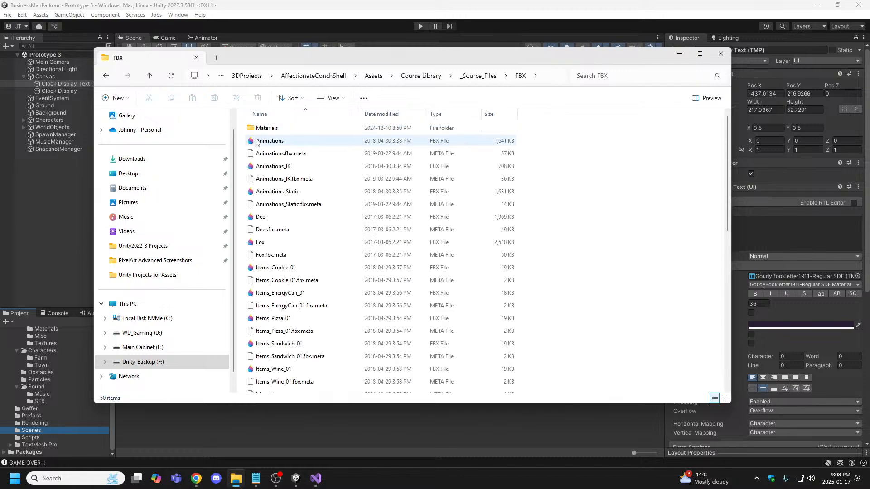
left_click(260, 217)
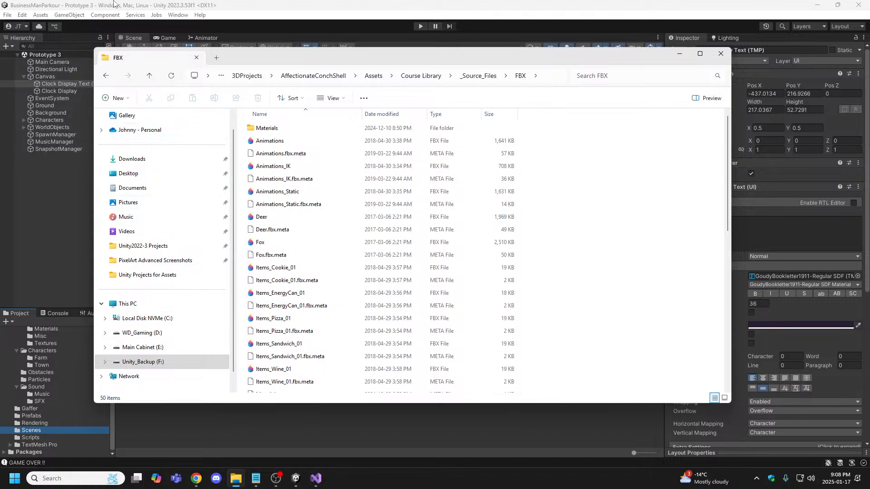
left_click(39, 15)
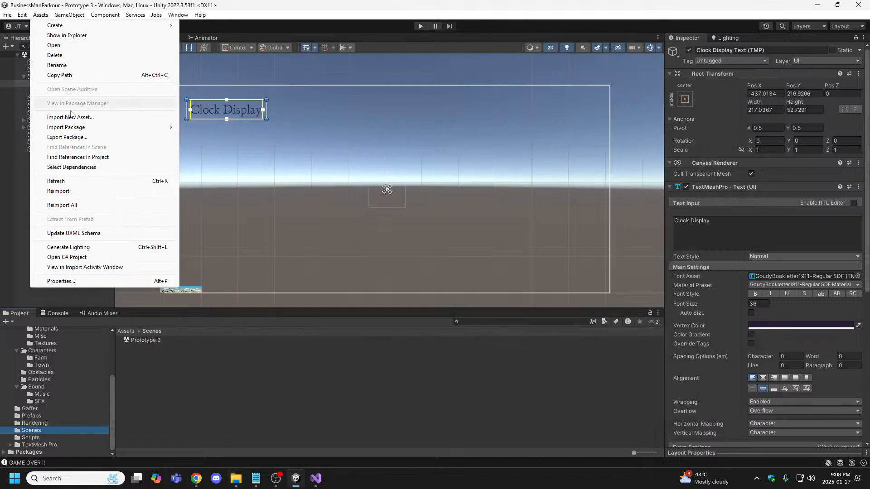
mouse_move(84, 129)
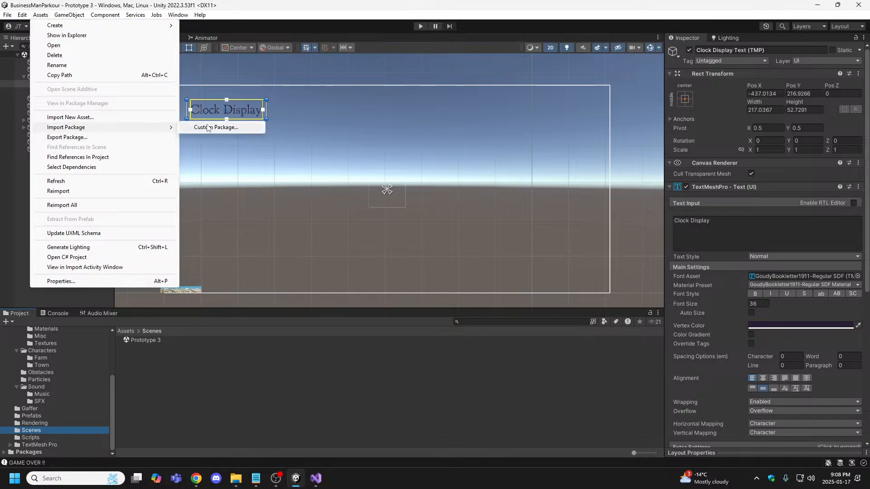
left_click(305, 7)
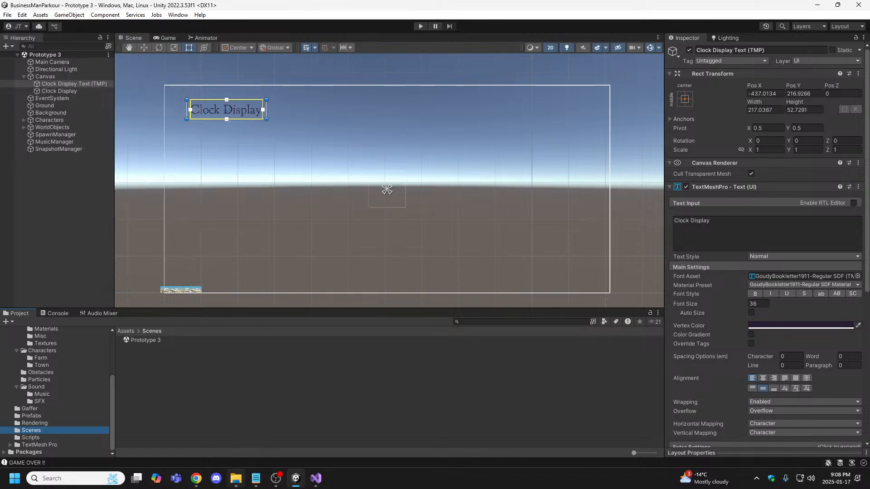
- Switch to File Explorer, select the Fox model in AffectionateConchShell's FBX folder, and go back up to _Source_Files
left_click(236, 479)
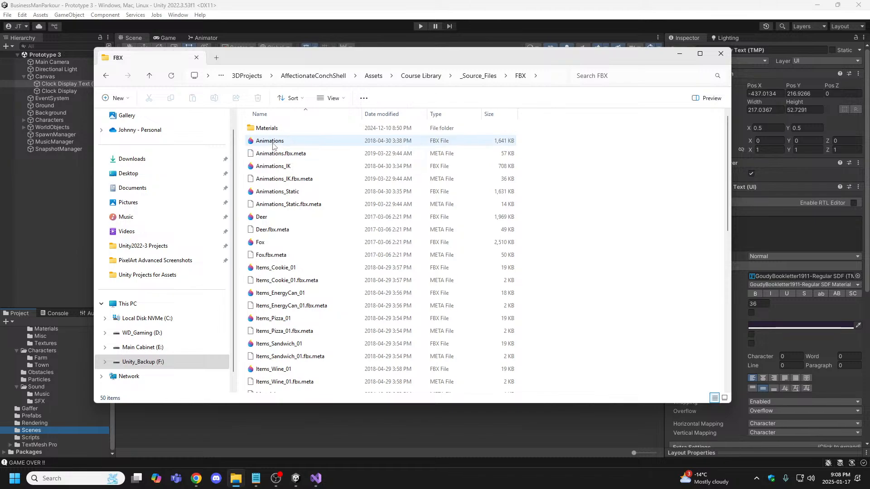
left_click(259, 246)
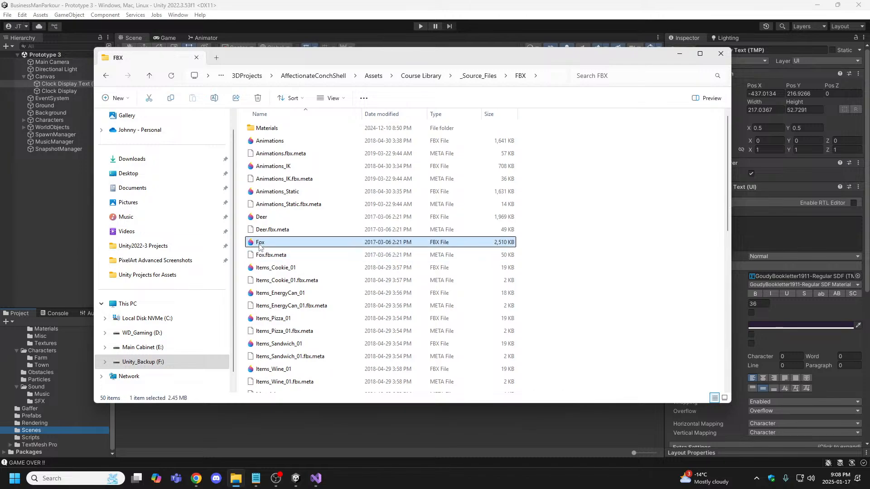
left_click(150, 76)
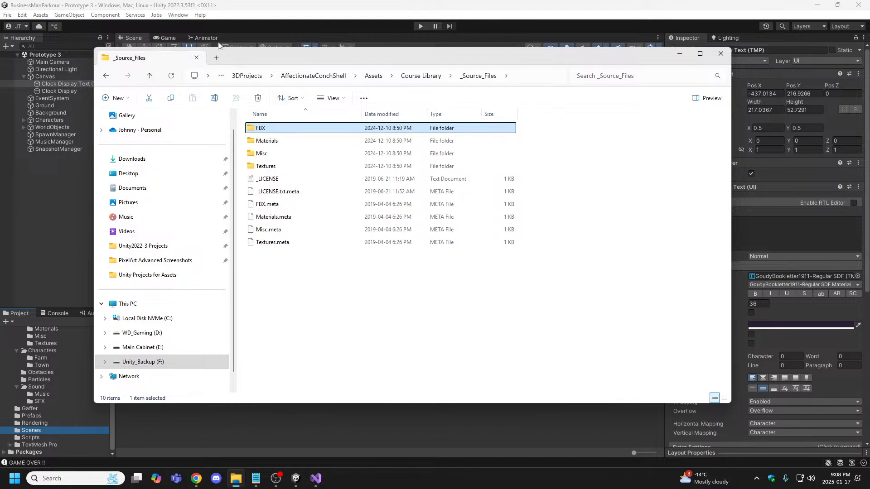
- Add the Fox model and Fox.fbx.meta from AffectionateConchShell's FBX folder to the Unity project's Course Library > _Source_Files > FBX folder
left_click(217, 5)
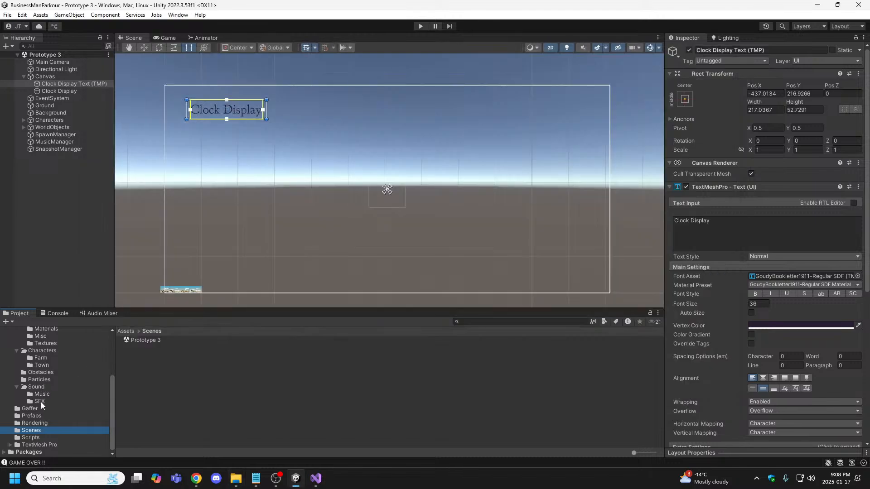
scroll(41, 385, "up", 5)
left_click(39, 388)
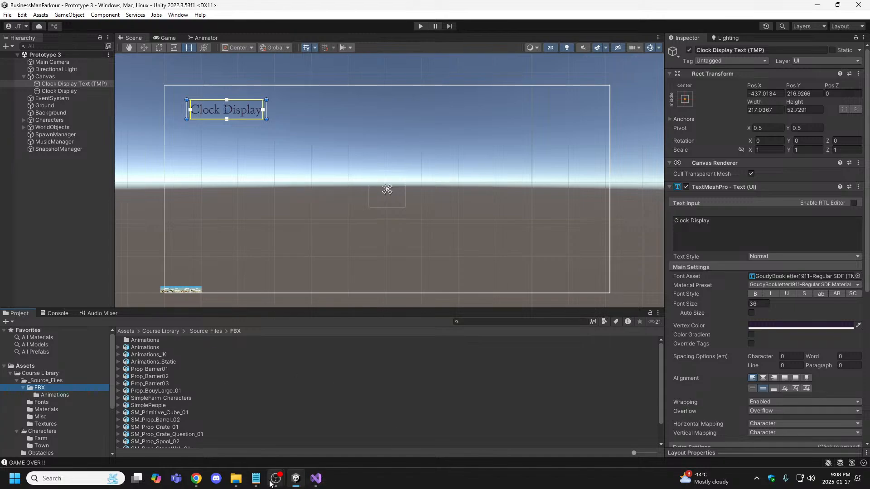
left_click(236, 479)
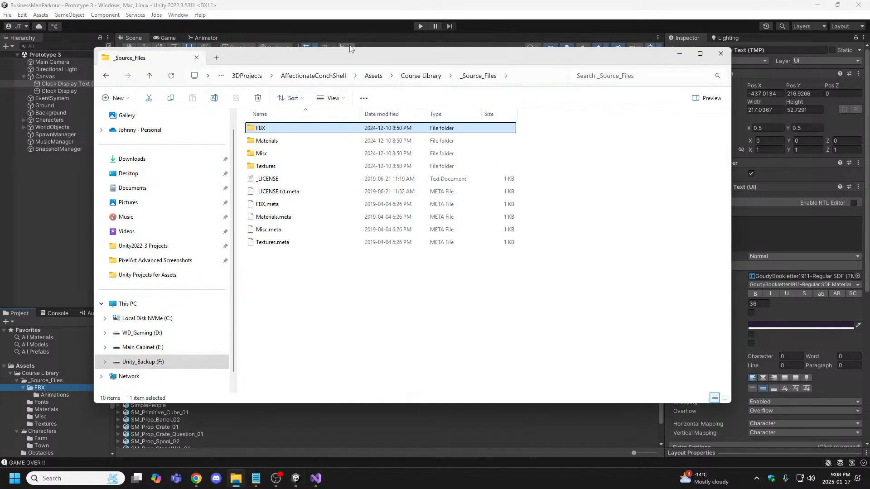
left_click(236, 479)
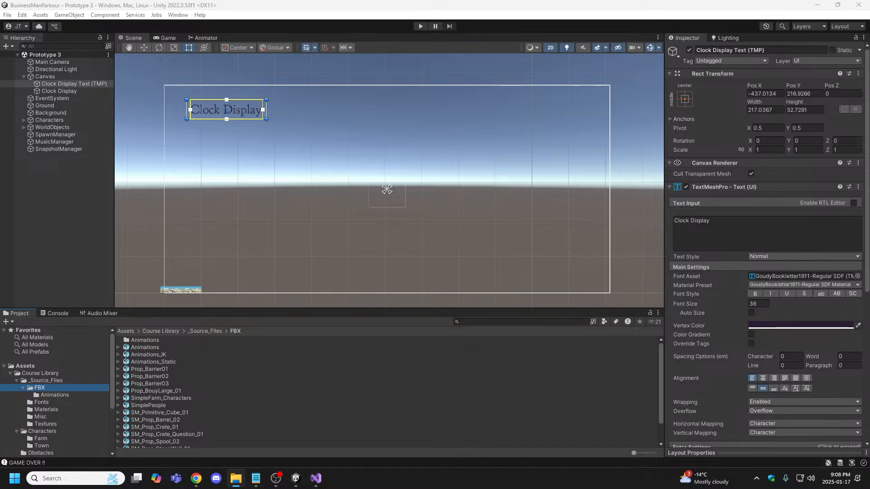
left_click_drag(169, 341, 211, 365)
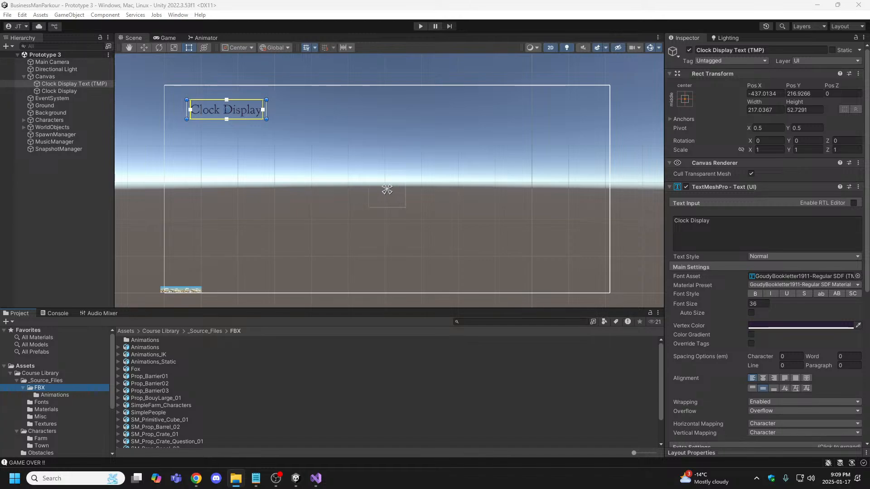
left_click_drag(0, 132, 340, 59)
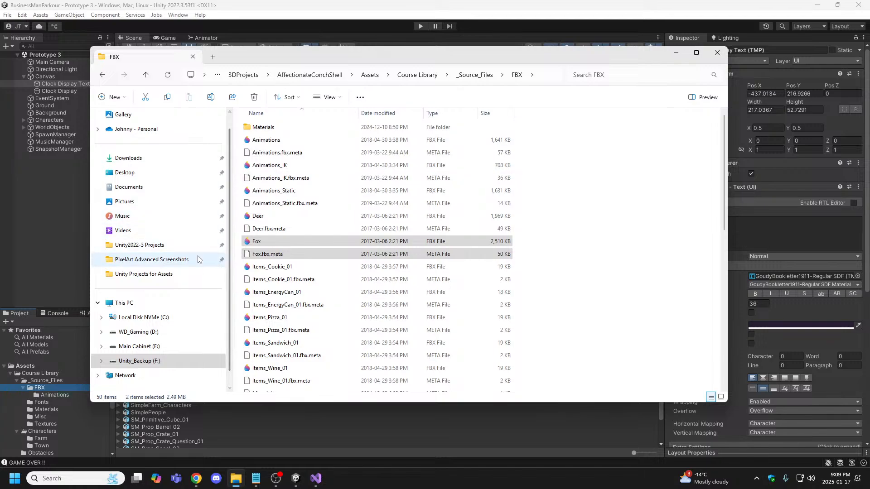
- Examine the material files in AffectionateConchShell's _Source_Files > Materials folder for ones matching the Fox model
left_click(146, 74)
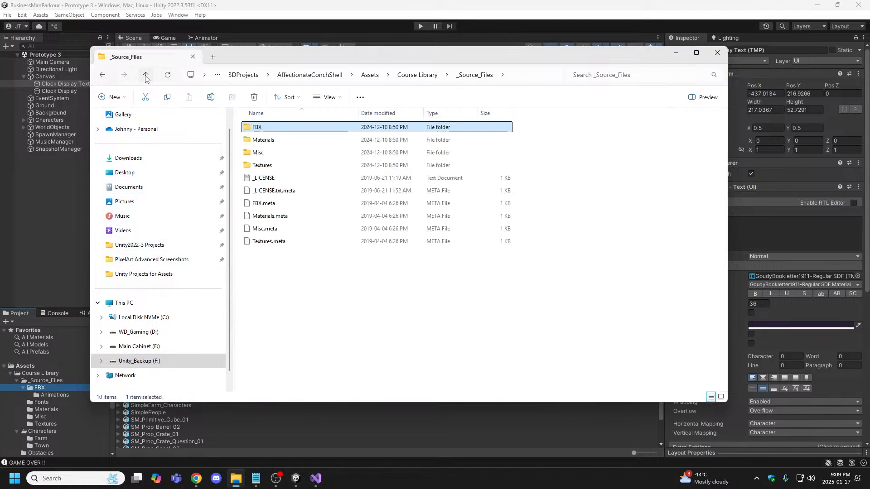
double_click(247, 141)
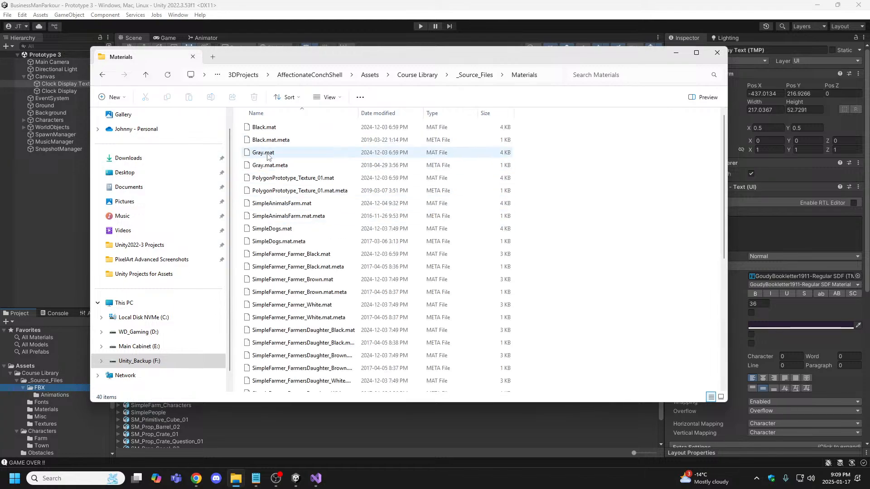
scroll(298, 278, "down", 6)
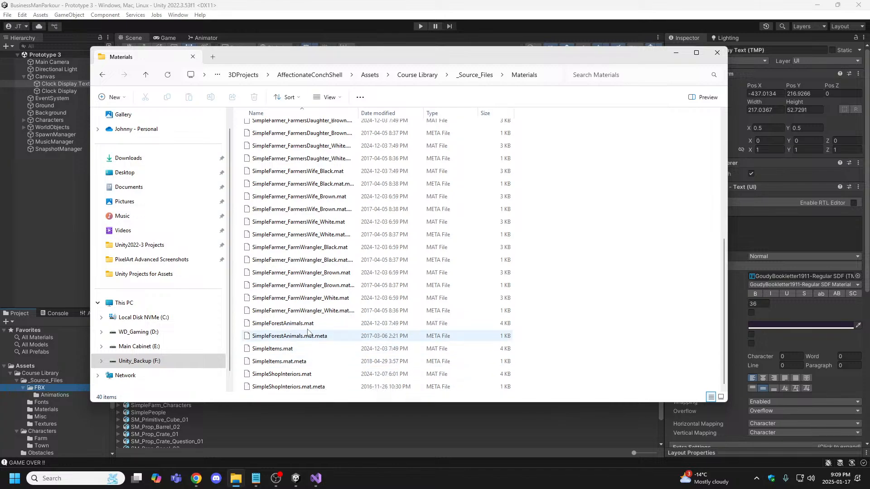
scroll(290, 339, "up", 7)
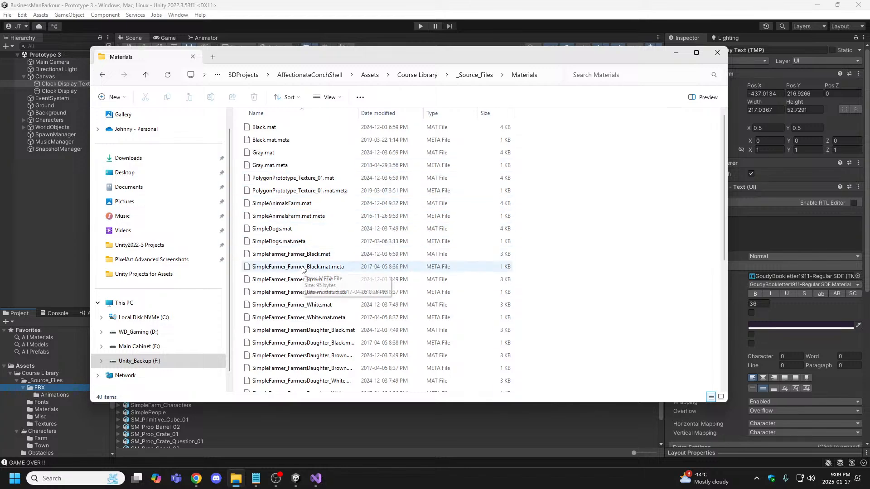
left_click(144, 76)
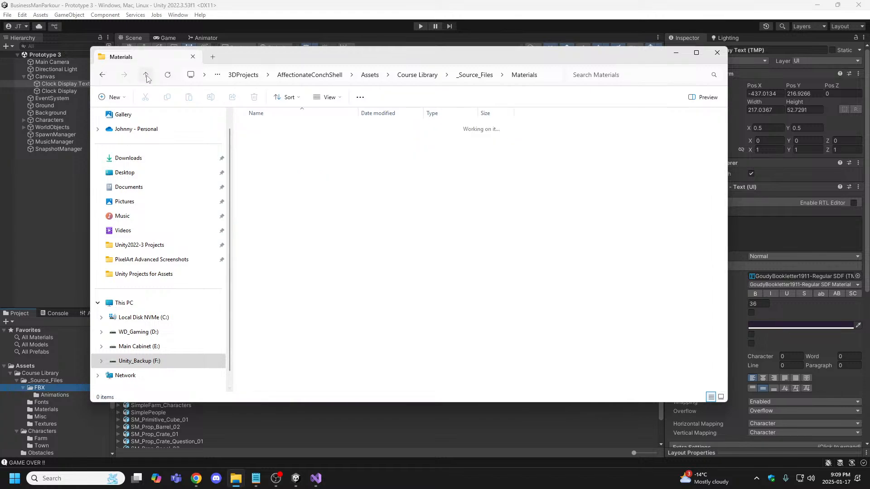
double_click(250, 141)
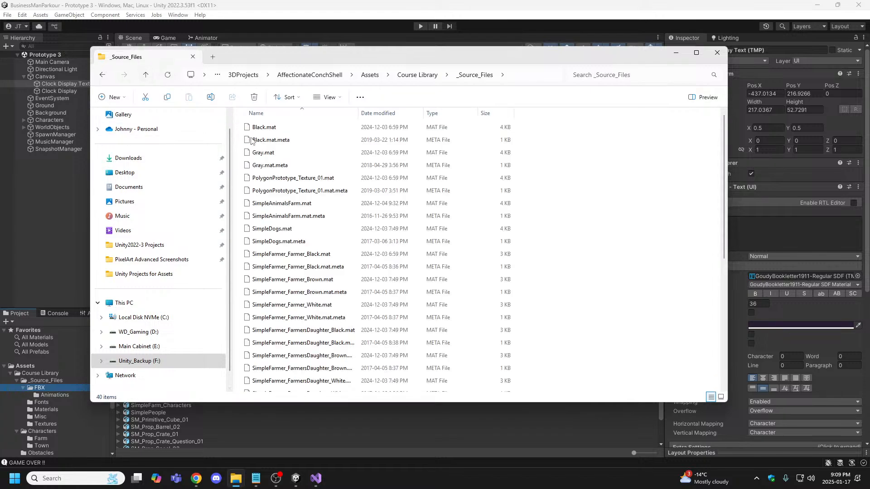
scroll(293, 292, "down", 2)
scroll(292, 291, "down", 3)
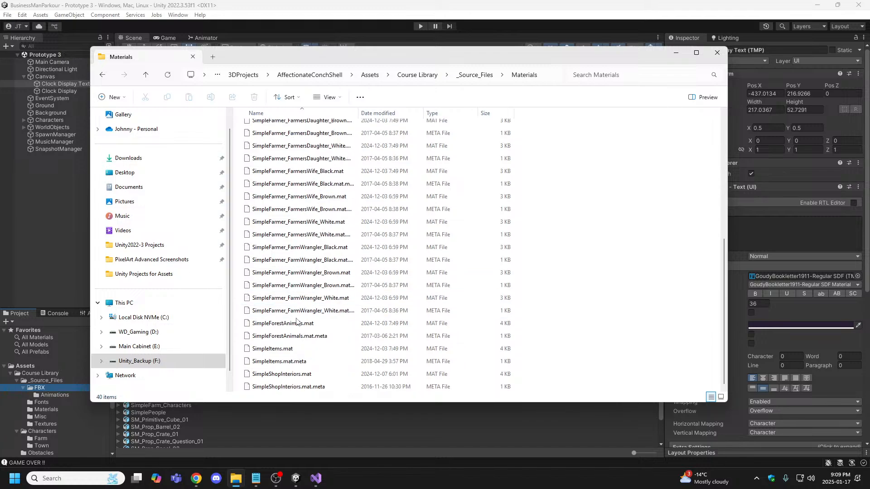
scroll(311, 286, "up", 5)
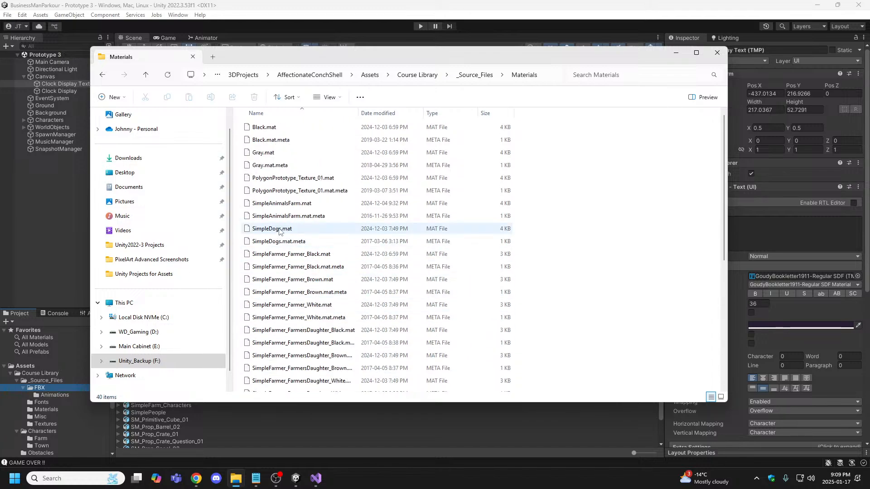
scroll(300, 248, "down", 6)
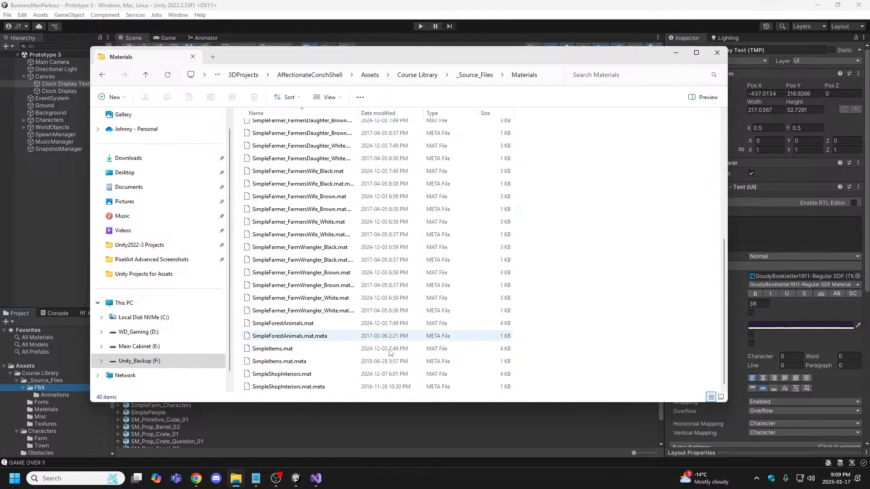
scroll(281, 297, "up", 6)
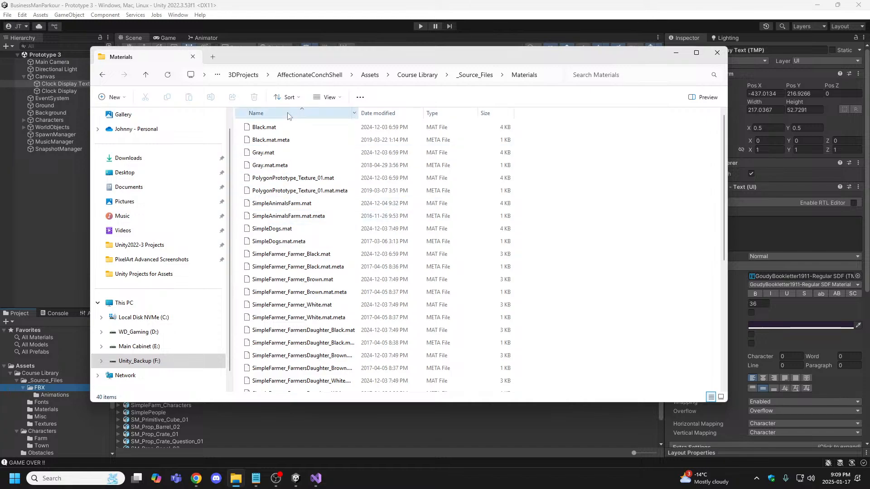
left_click(146, 75)
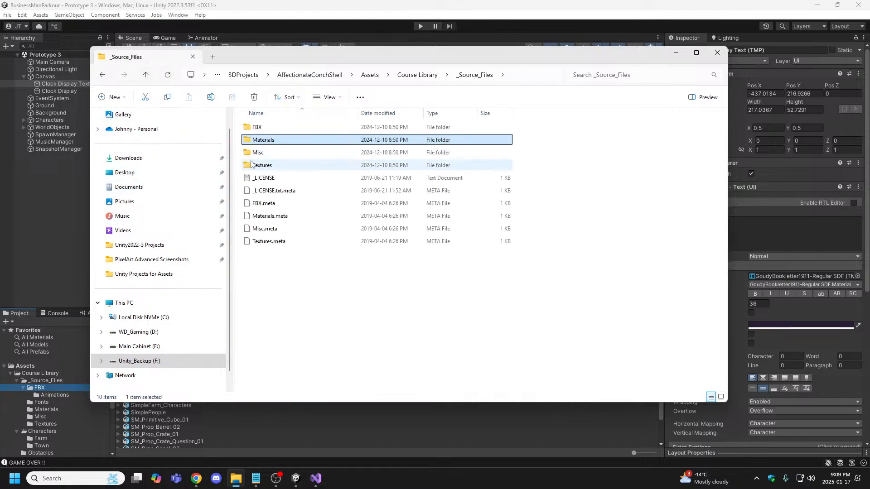
- Check the Materials subfolder inside AffectionateConchShell's _Source_Files > FBX folder, and return to the FBX folder
double_click(249, 128)
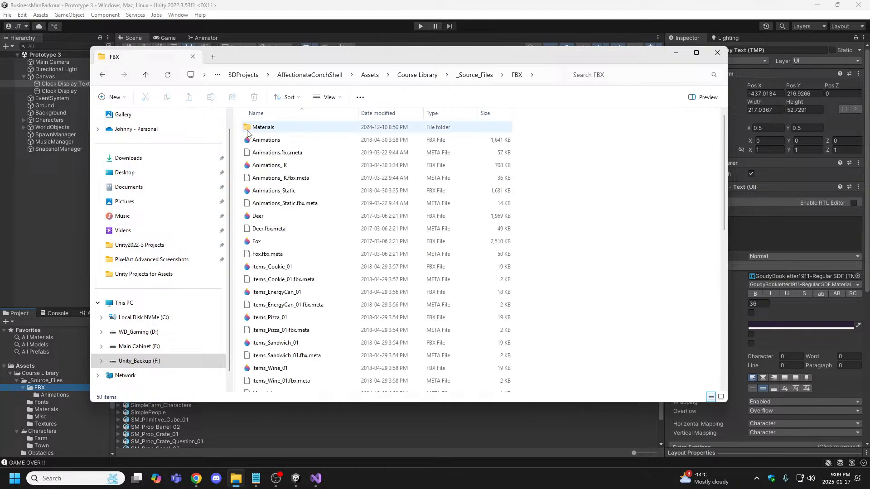
left_click(146, 75)
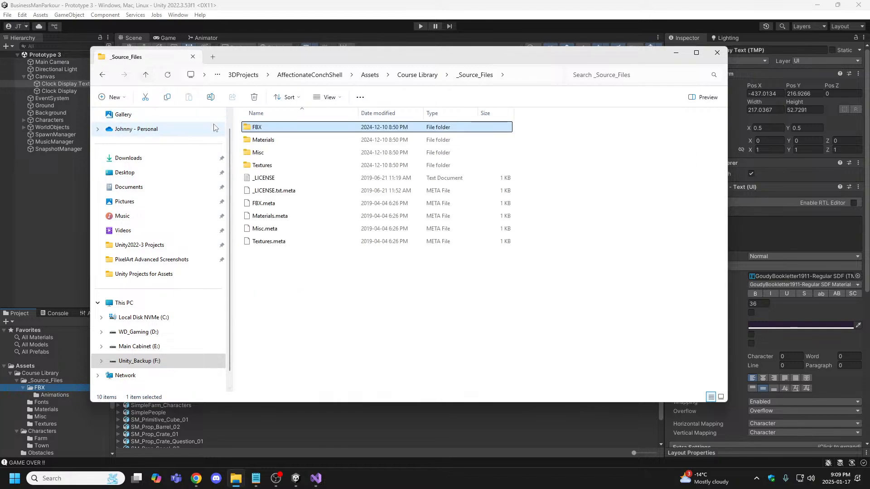
double_click(249, 129)
double_click(252, 140)
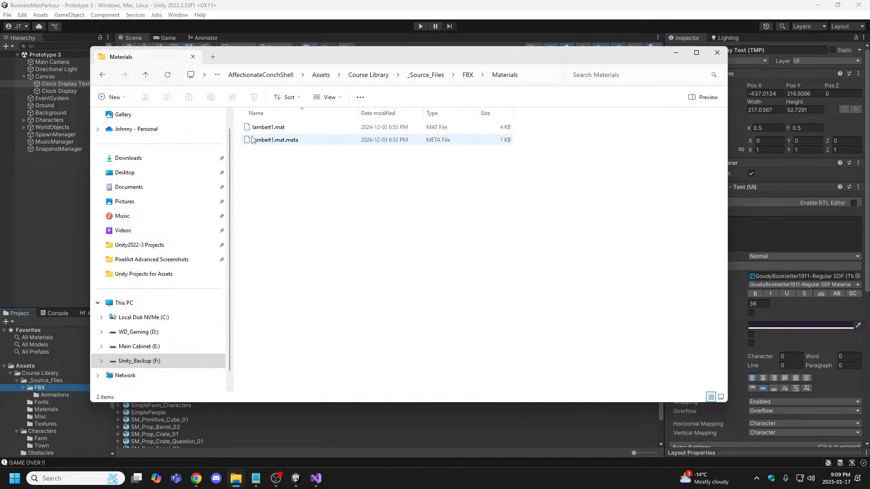
left_click(146, 75)
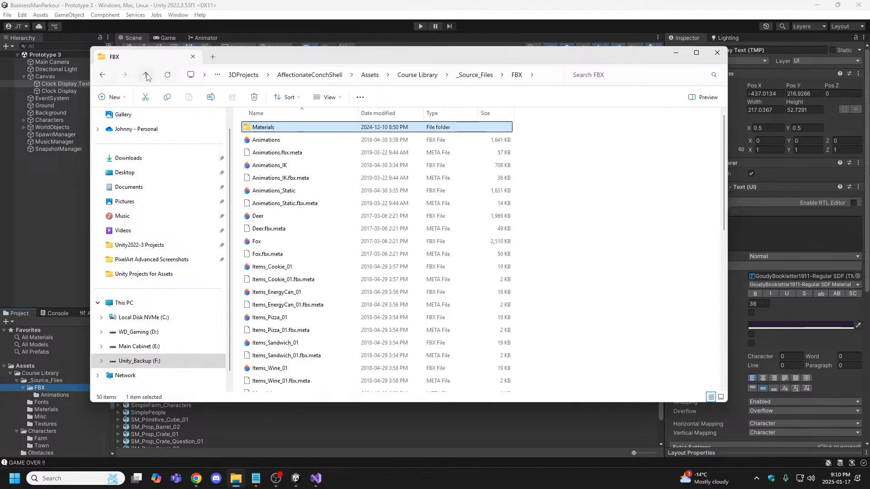
- Examine the files in the FBX and Materials folders under _Source_Files in the AffectionateConchShell project
scroll(296, 309, "down", 8)
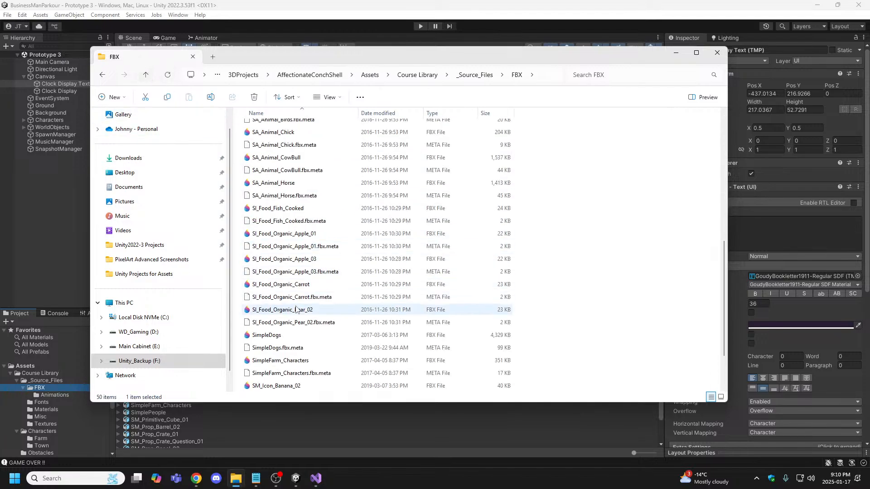
scroll(271, 342, "down", 2)
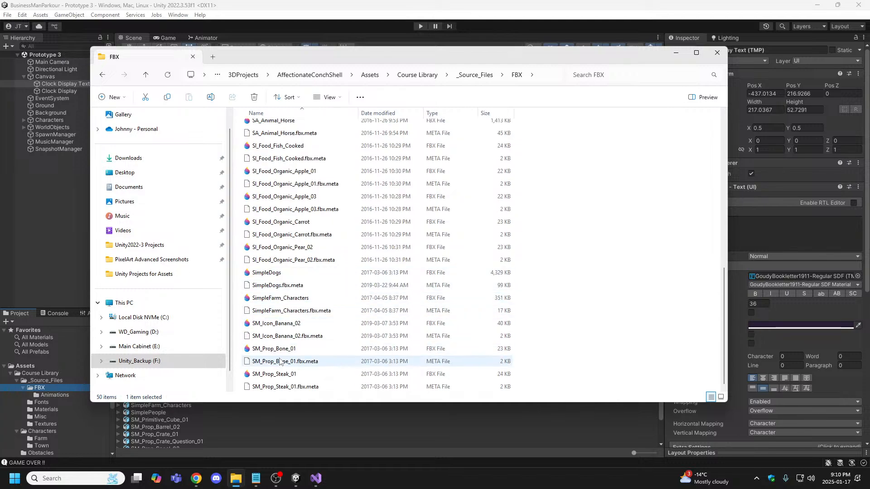
scroll(272, 282, "up", 10)
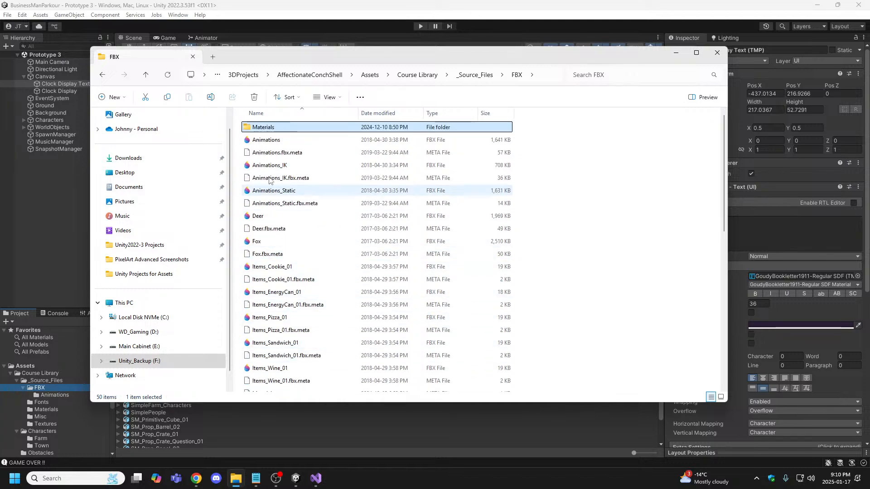
left_click(145, 74)
left_click(248, 142)
double_click(249, 141)
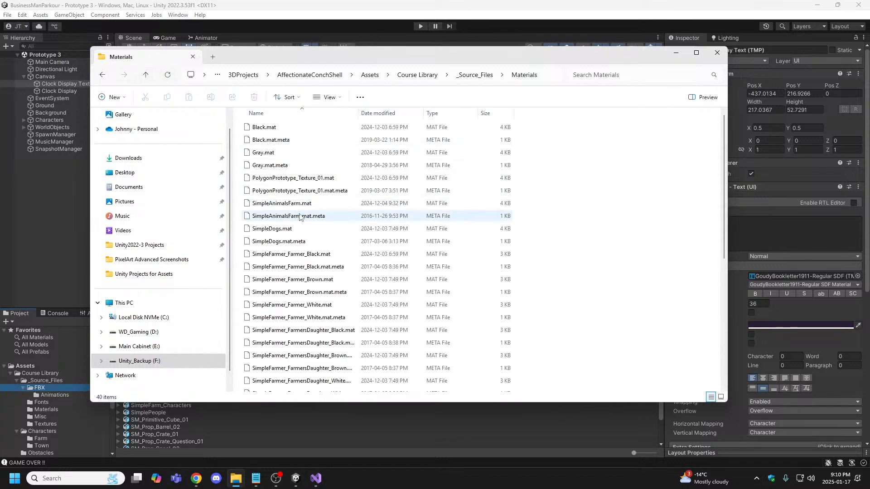
scroll(291, 220, "down", 5)
scroll(291, 221, "down", 3)
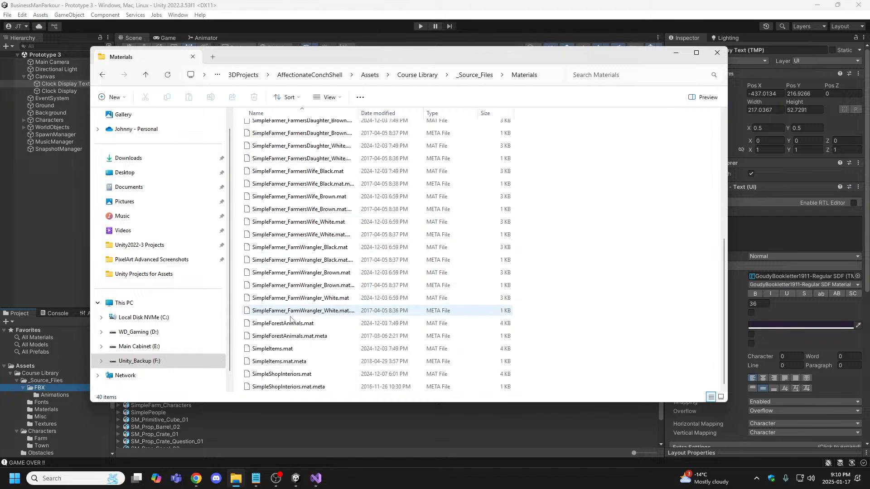
scroll(290, 224, "up", 6)
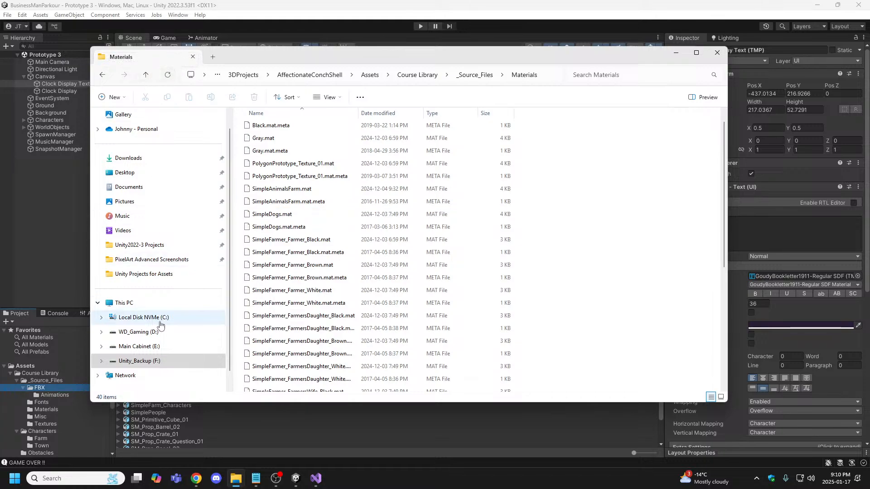
- Browse from Unity_Backup (F:) through Developer, UnityProjects and 3DProjects to the BusinessManParkour project folder
left_click(152, 366)
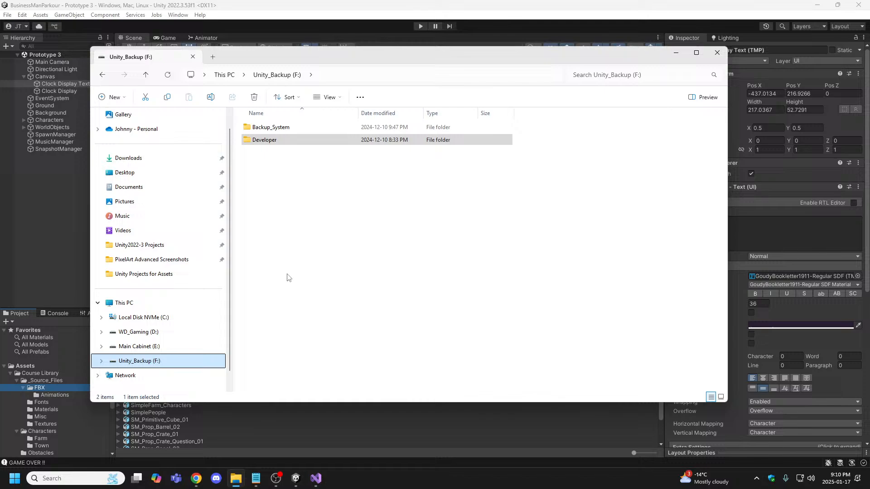
left_click(264, 142)
double_click(264, 140)
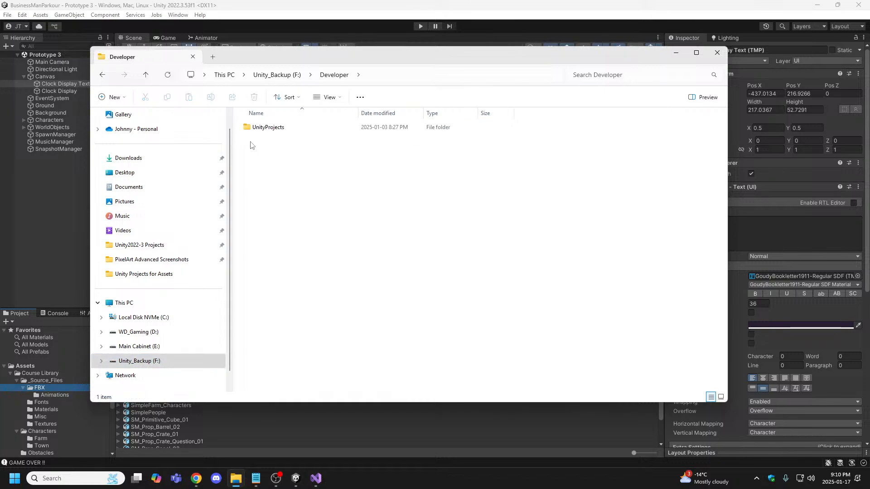
double_click(251, 128)
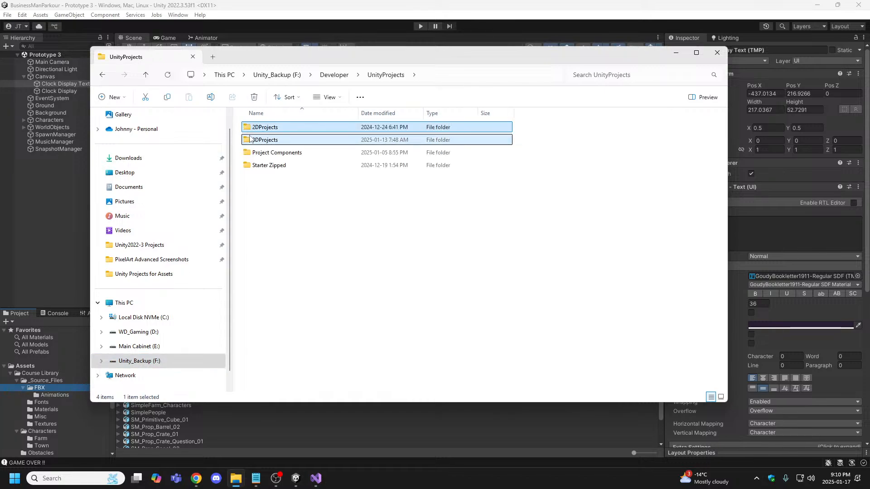
double_click(252, 128)
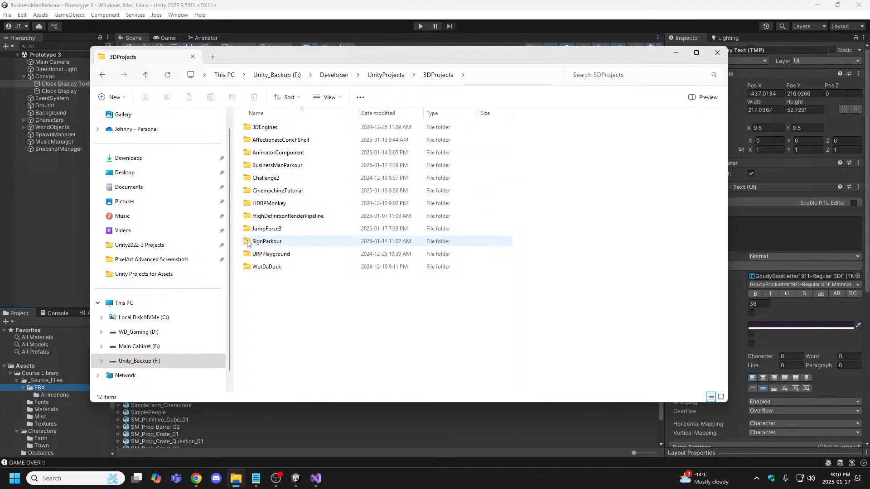
mouse_move(250, 231)
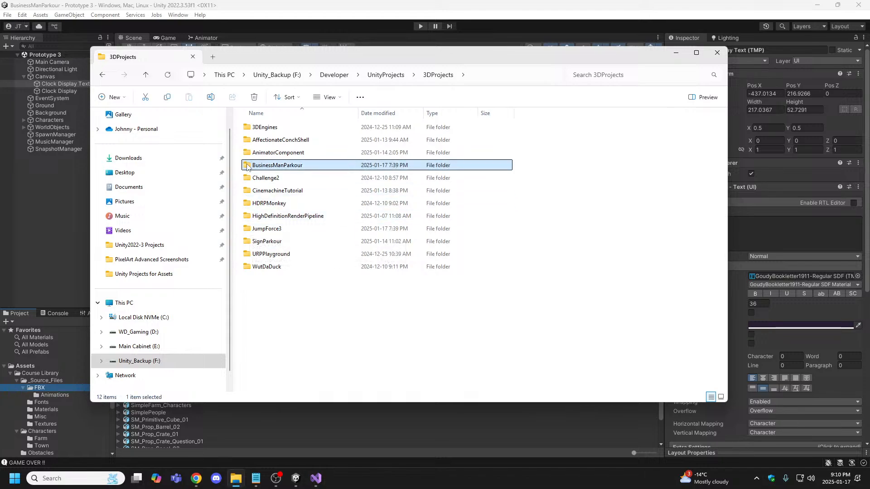
double_click(263, 164)
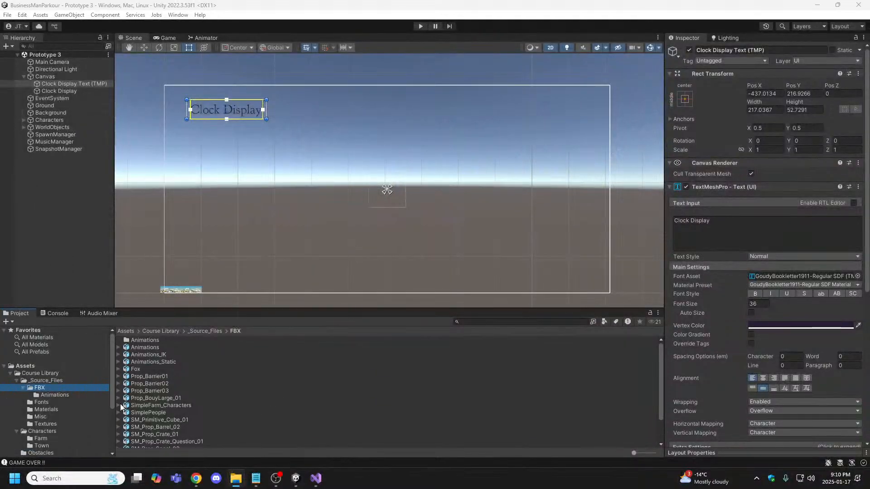
- In Unity, delete the Fox model from the project's Course Library/_Source_Files/FBX folder
left_click(138, 369)
right_click(138, 368)
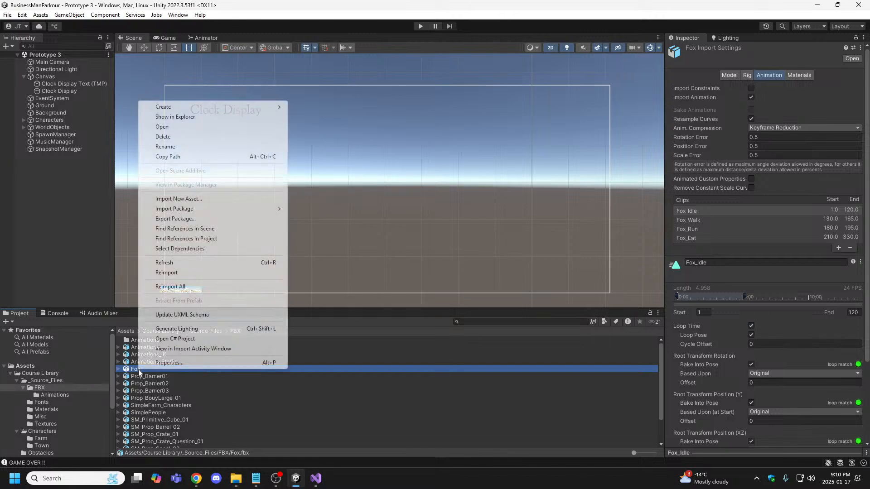
left_click(200, 136)
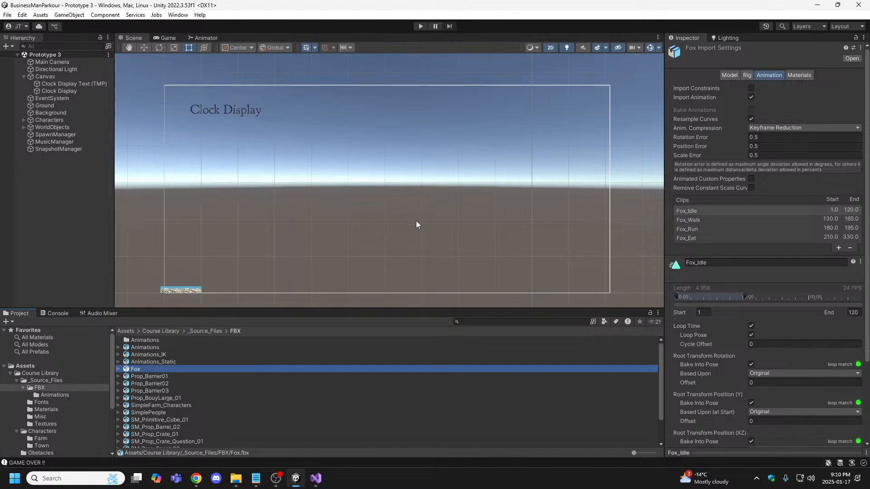
left_click(459, 257)
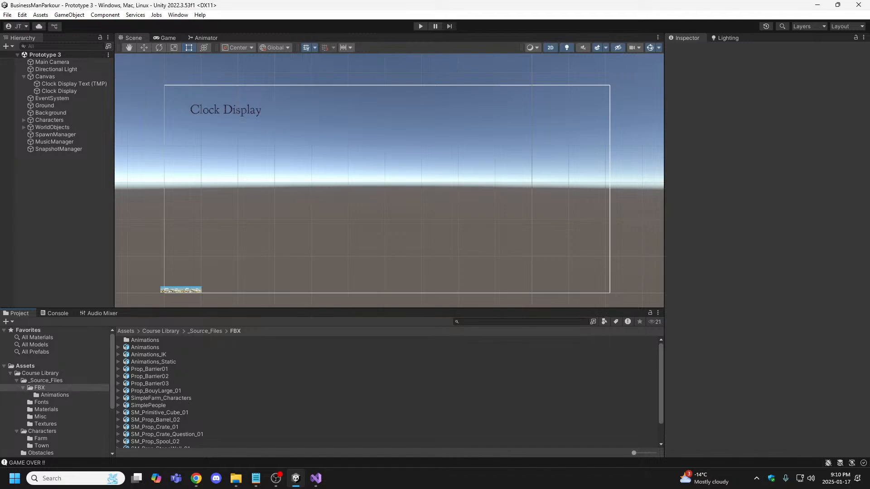
- In File Explorer, open the AffectionateConchShell project's Assets folder under Developer/UnityProjects/3DProjects on the Unity_Backup (F:) drive
left_click_drag(0, 125, 0, 72)
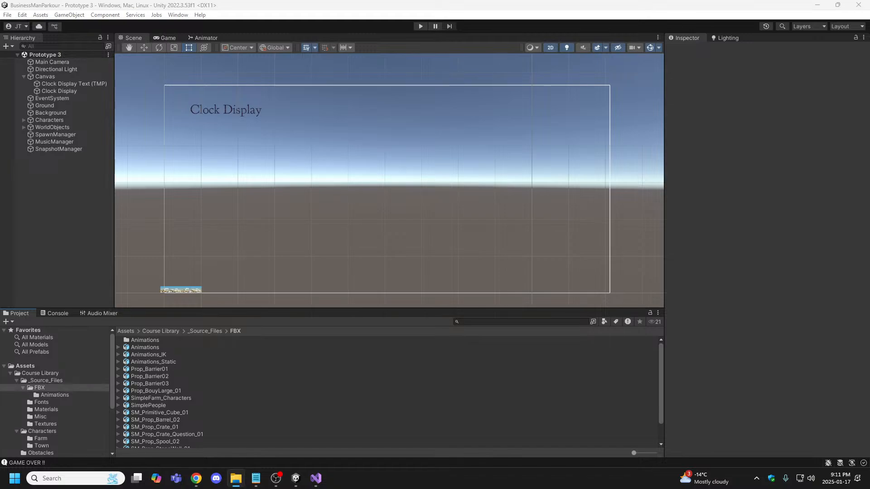
left_click_drag(204, 487, 267, 39)
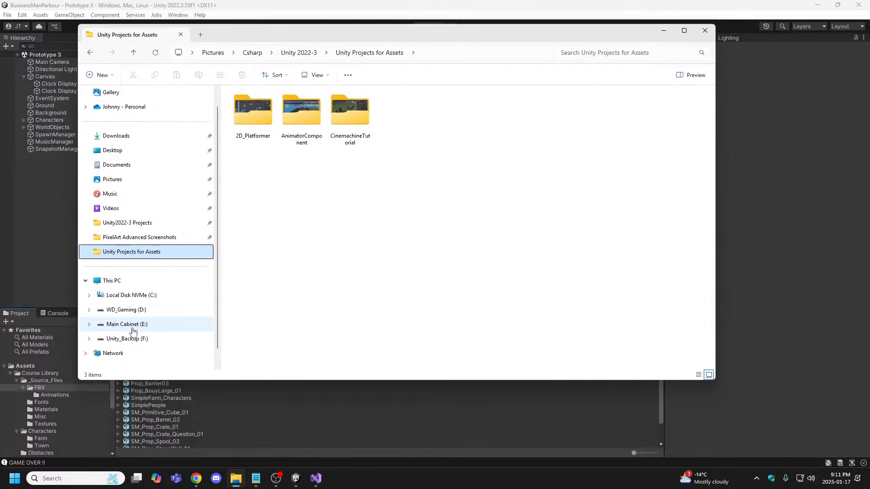
left_click(129, 339)
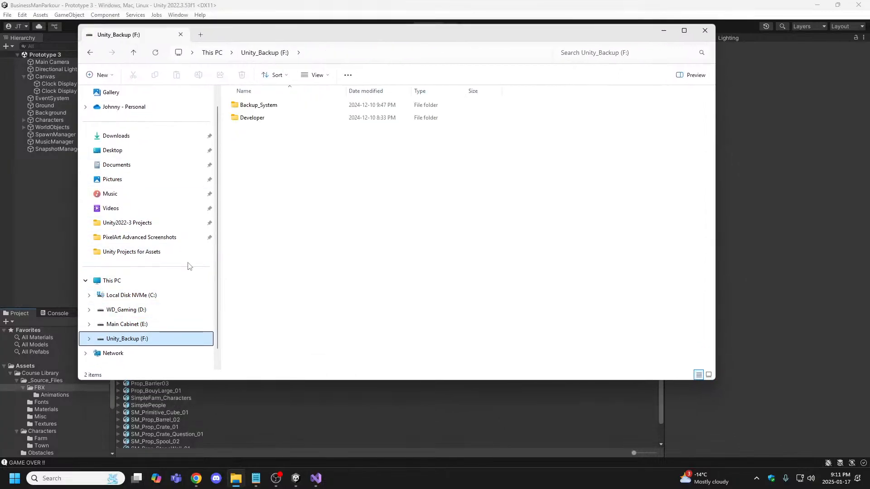
double_click(232, 119)
double_click(234, 107)
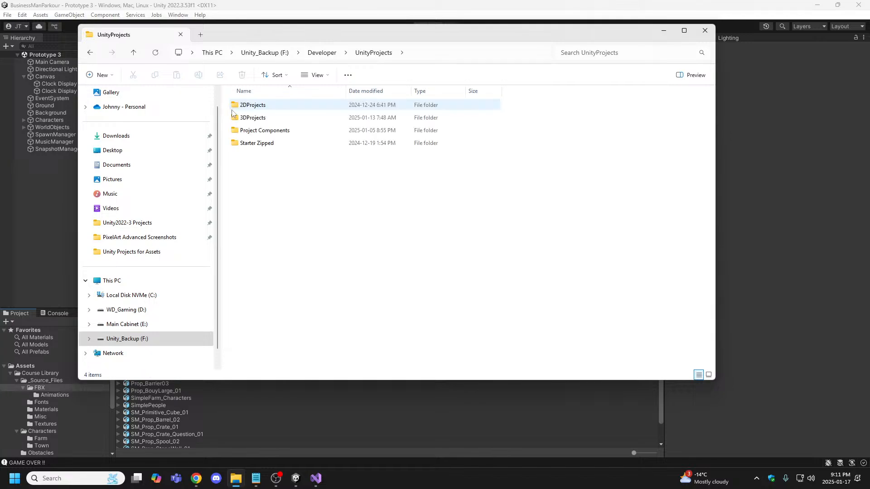
double_click(245, 118)
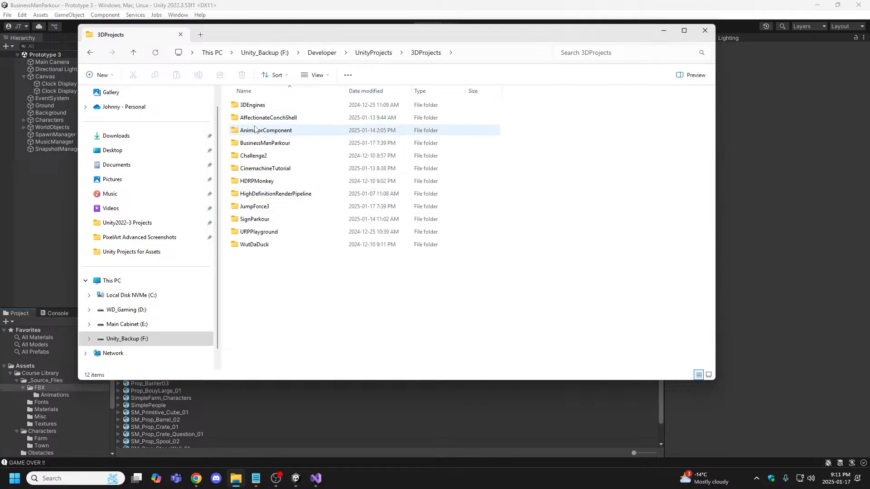
double_click(243, 119)
double_click(240, 119)
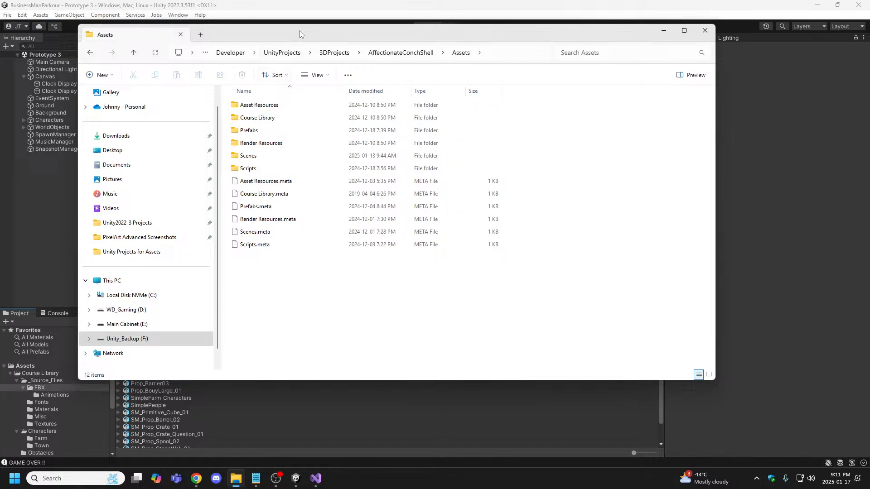
- Check the contents of the AffectionateConchShell project's Prefabs folder and return to its Assets folder
left_click_drag(300, 32, 0, 105)
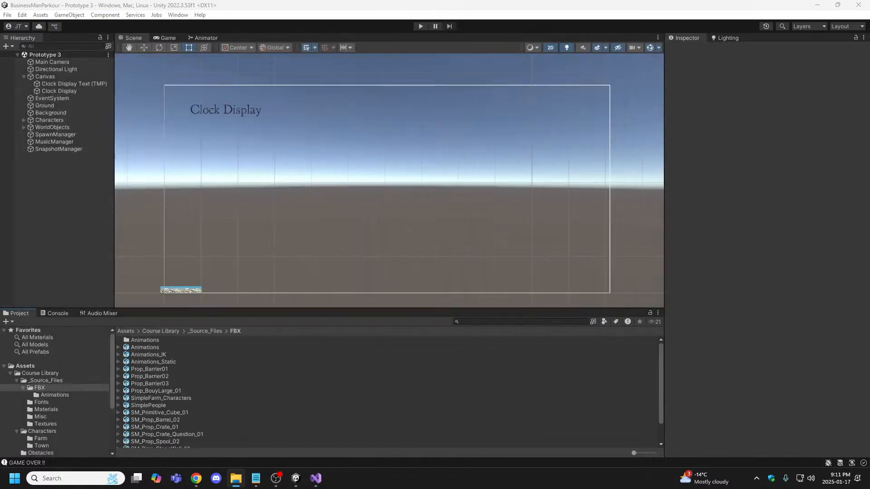
left_click_drag(0, 136, 373, 49)
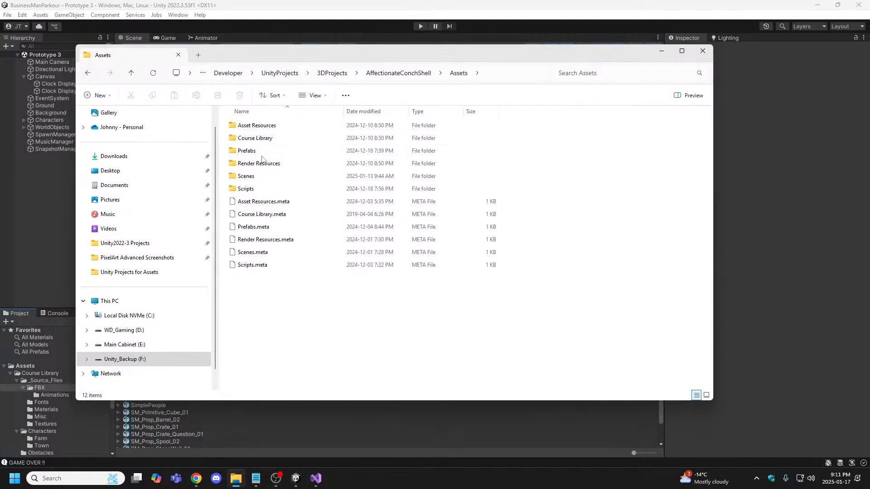
left_click(131, 73)
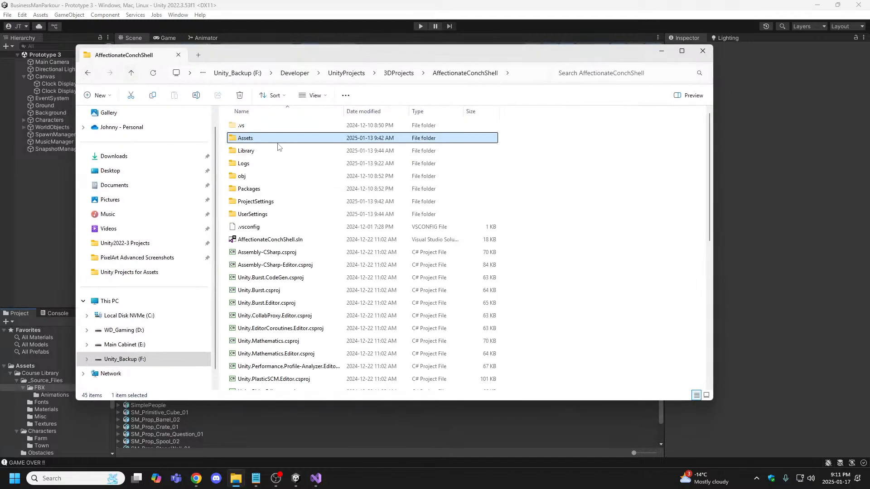
double_click(238, 141)
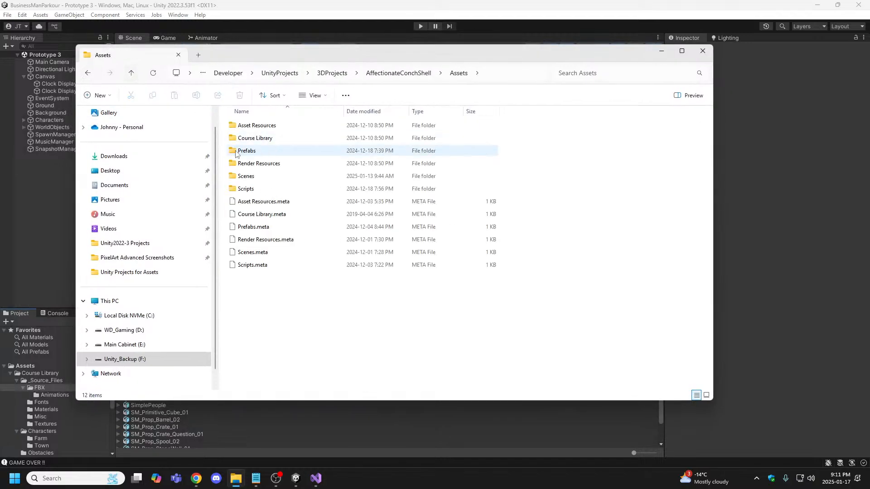
double_click(236, 152)
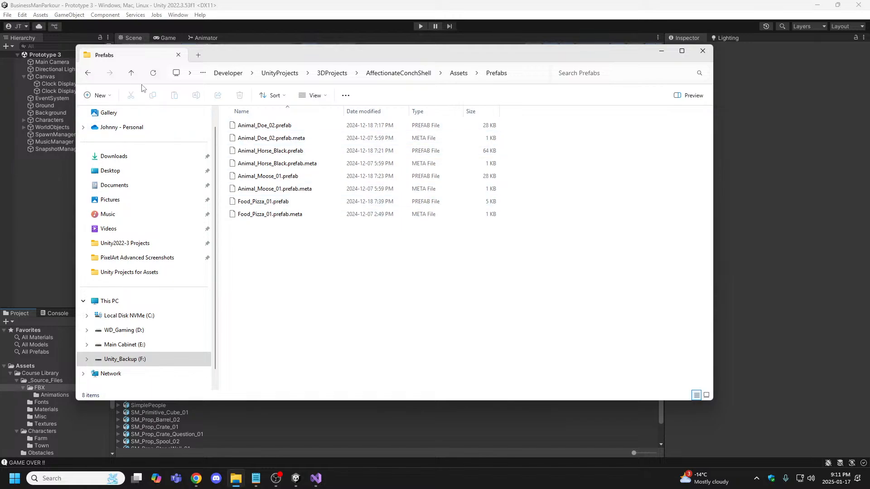
left_click(130, 73)
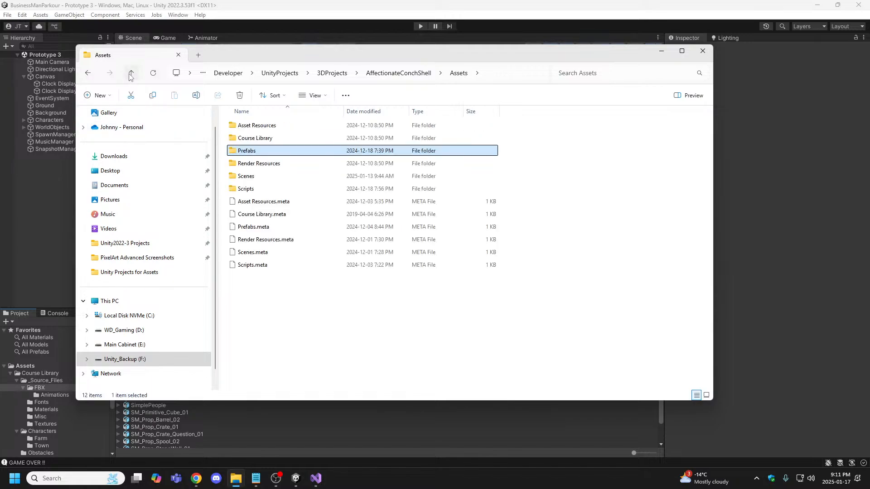
- Go into Course Library/_Source_Files, check its Materials folder and return to _Source_Files
double_click(244, 139)
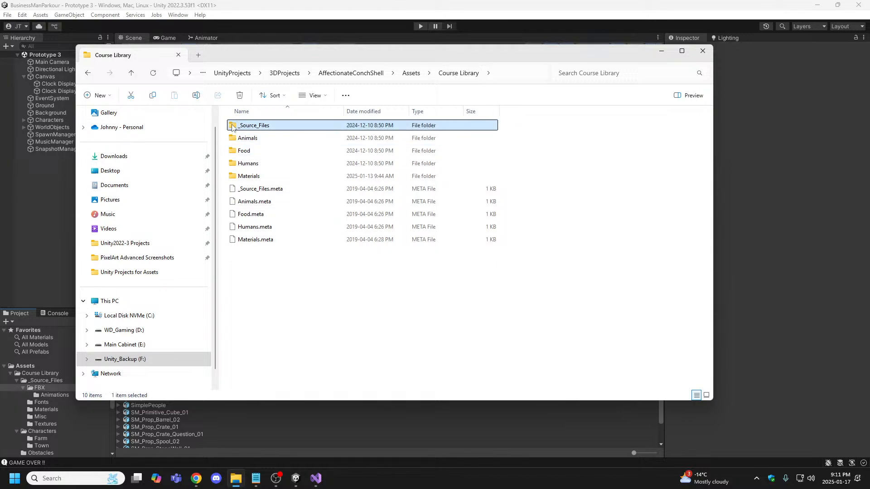
double_click(233, 127)
double_click(245, 138)
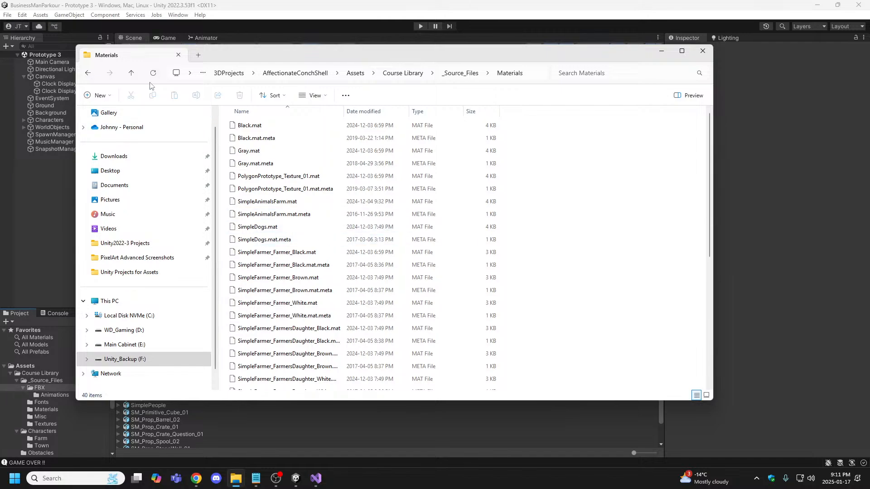
left_click(132, 74)
- Look through the mask and animal controller files in the Misc folder and return to _Source_Files
double_click(256, 151)
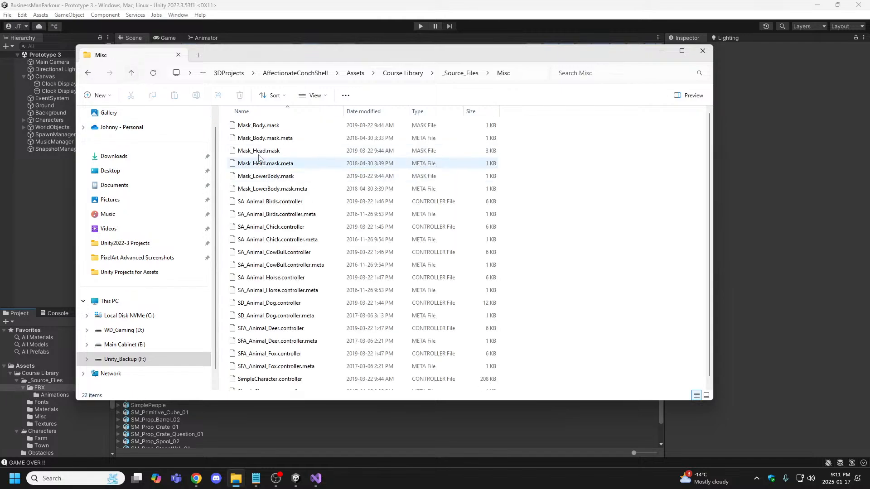
scroll(261, 204, "down", 1)
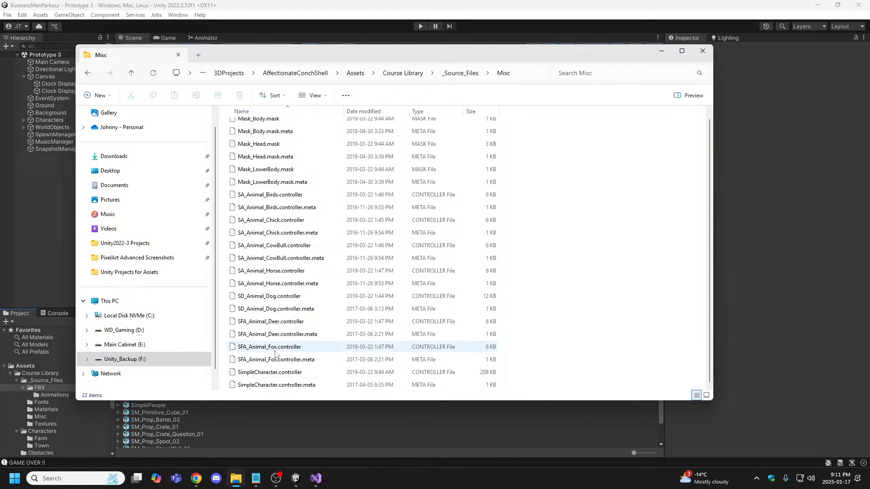
scroll(272, 208, "up", 1)
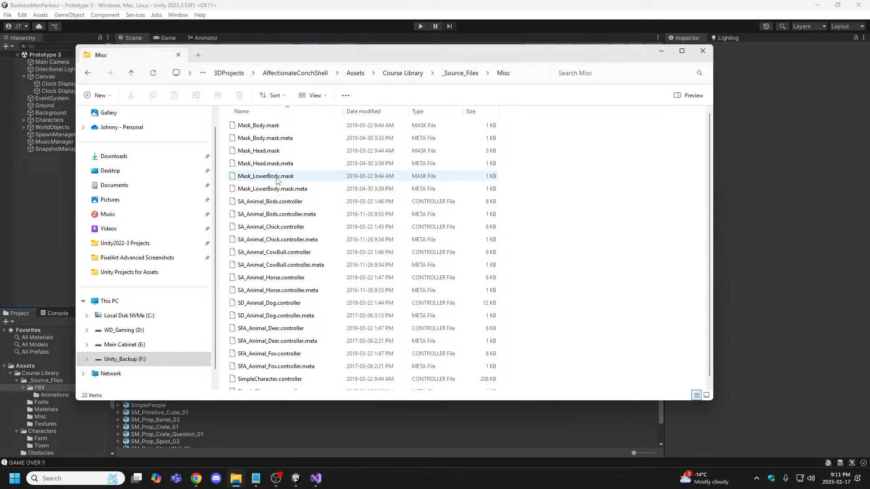
scroll(288, 260, "down", 1)
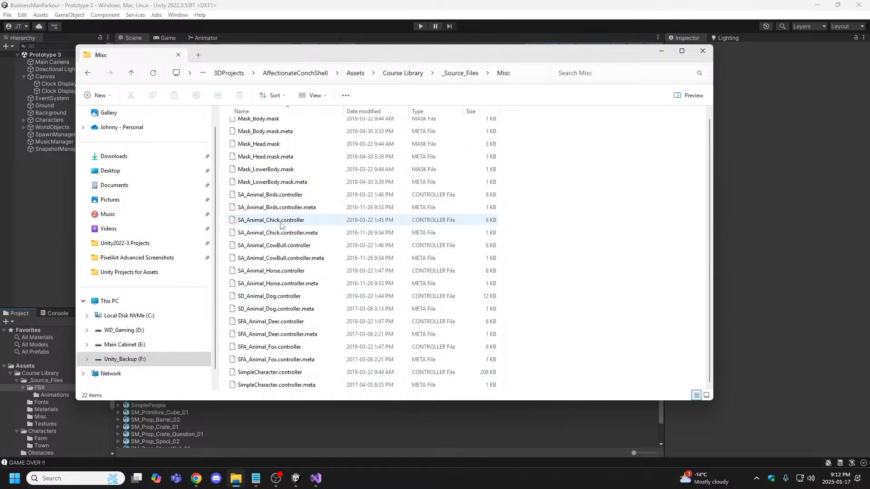
scroll(281, 211, "up", 1)
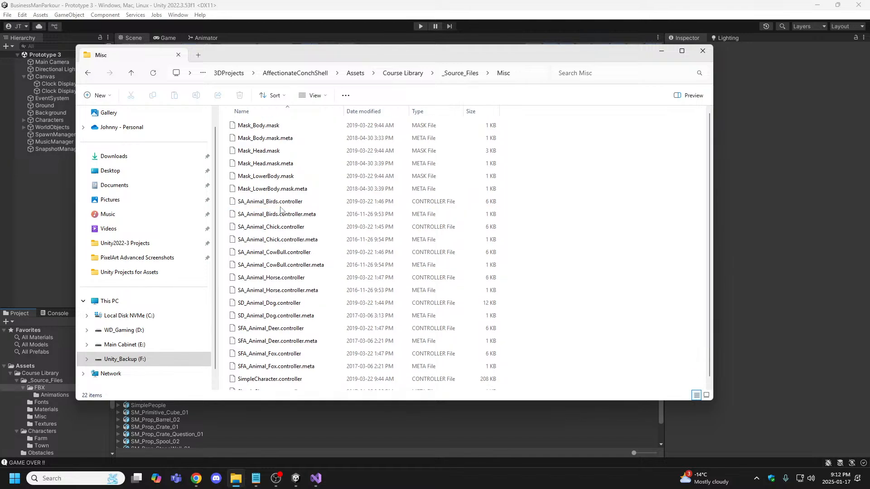
left_click(131, 74)
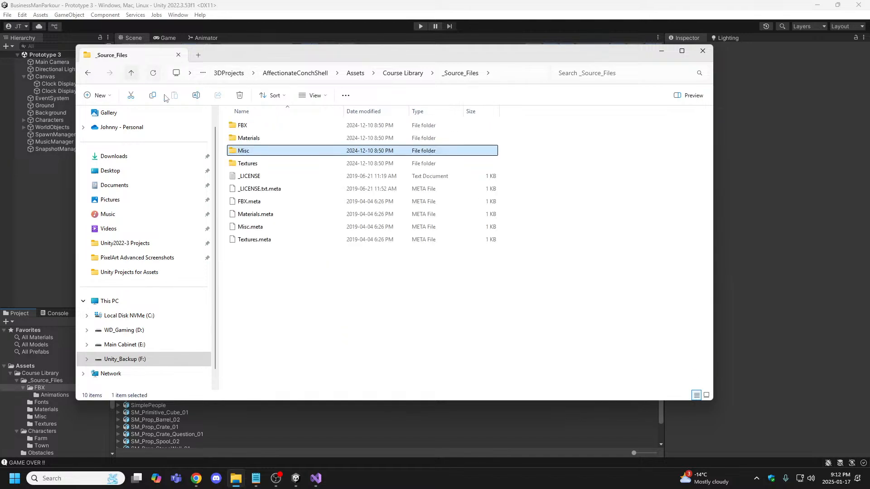
- Look through the texture files in the Textures folder and return to _Source_Files
double_click(317, 163)
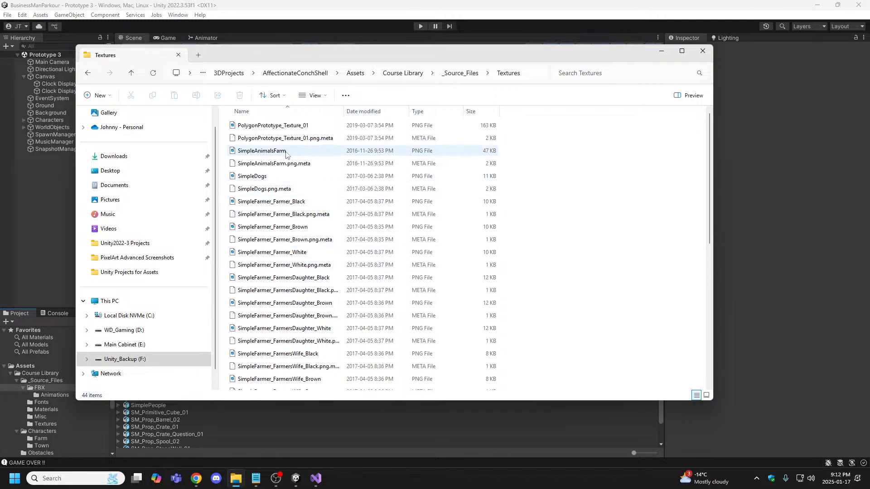
scroll(283, 313, "down", 7)
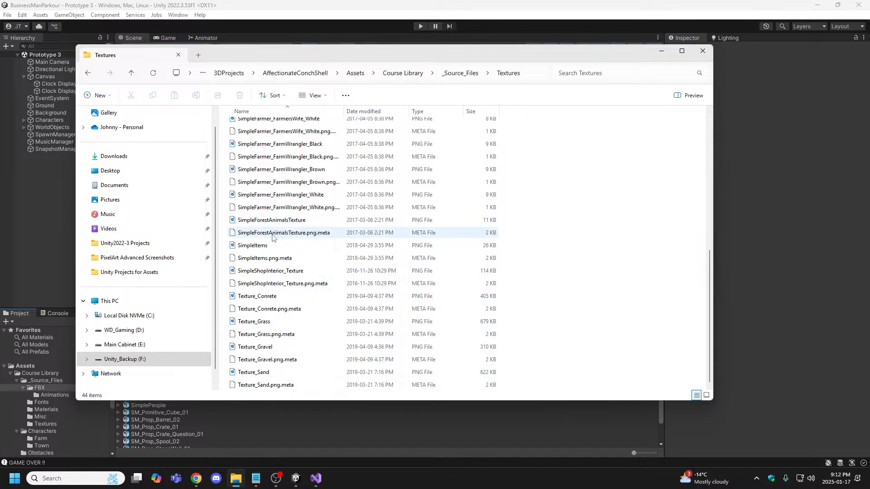
scroll(272, 238, "up", 7)
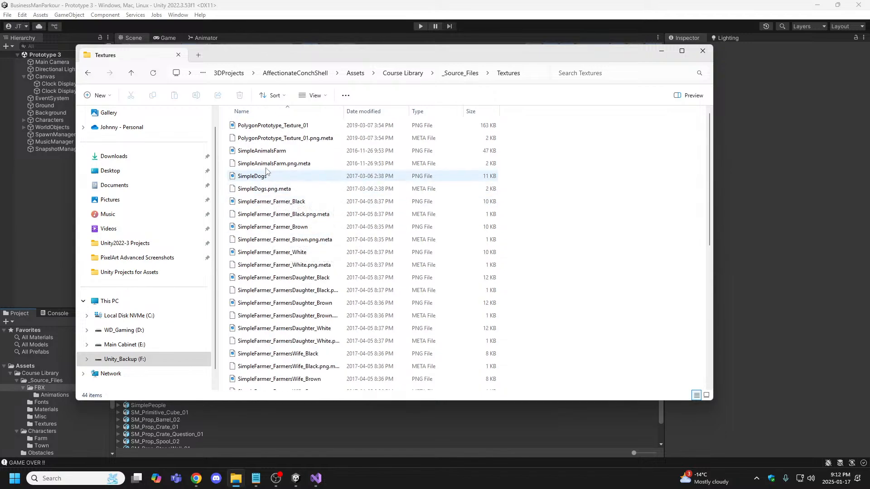
left_click(132, 73)
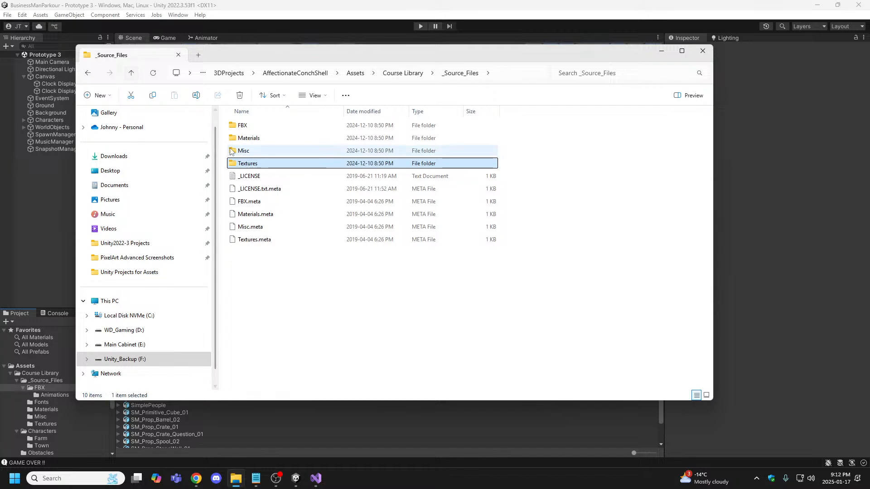
- Recheck the mask and animator controller files in the Misc folder and return to _Source_Files
double_click(267, 151)
scroll(278, 295, "down", 2)
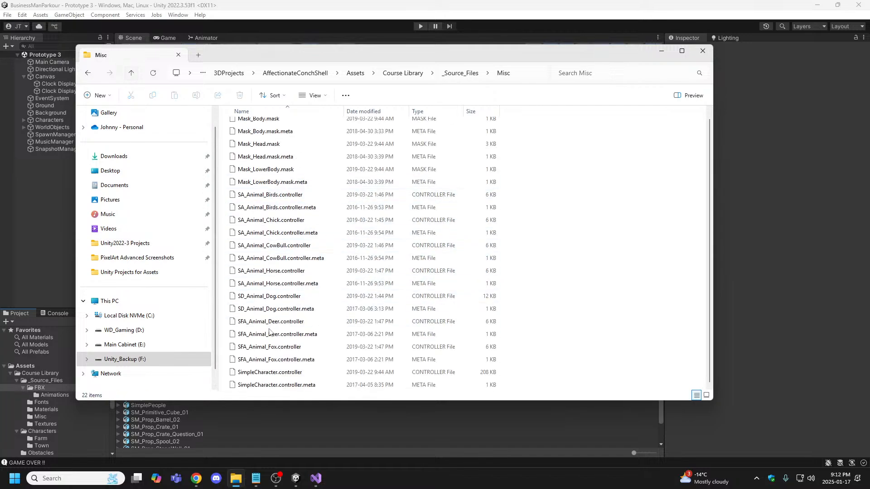
scroll(268, 274, "up", 2)
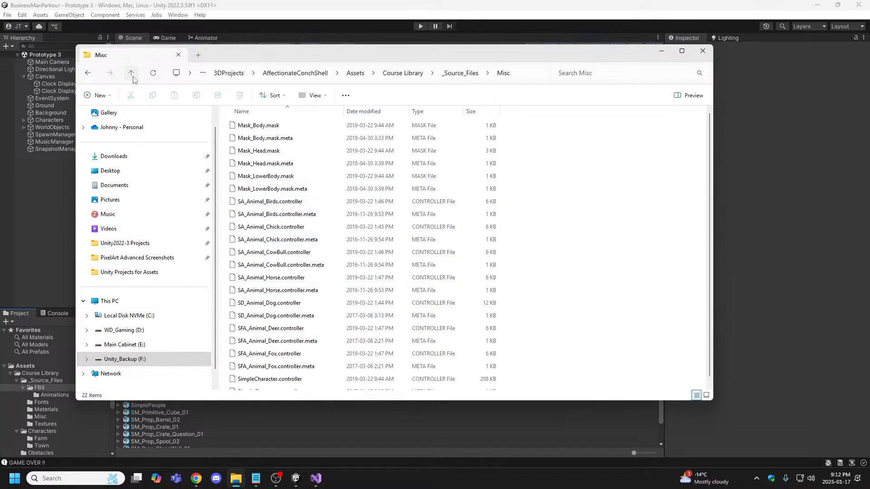
left_click(131, 73)
- Look through the material files in the Materials folder and move the File Explorer window off the Unity editor
double_click(252, 138)
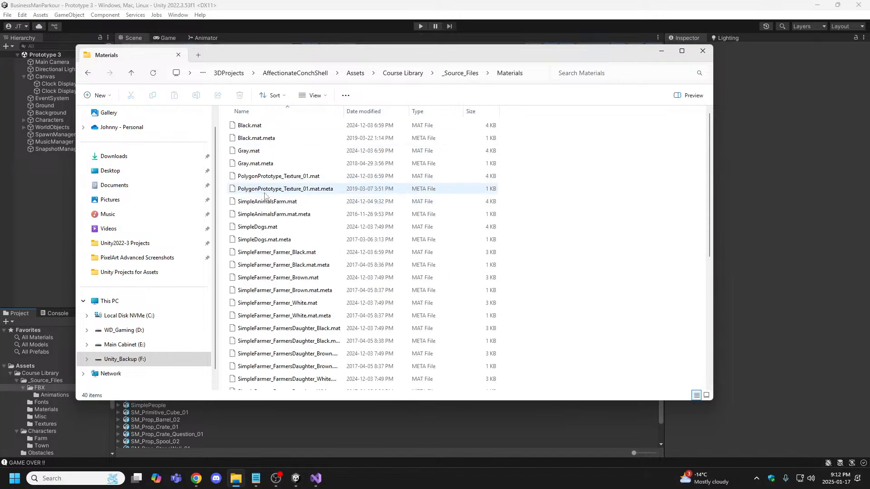
scroll(265, 196, "down", 6)
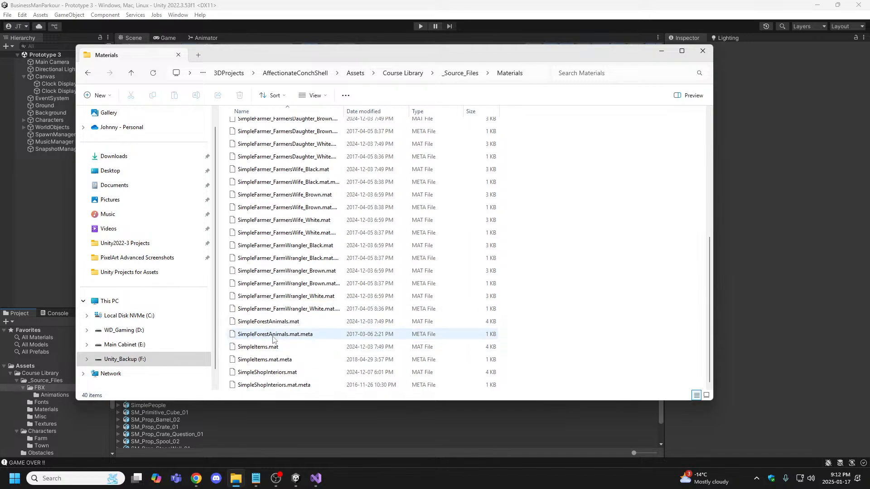
scroll(295, 308, "up", 6)
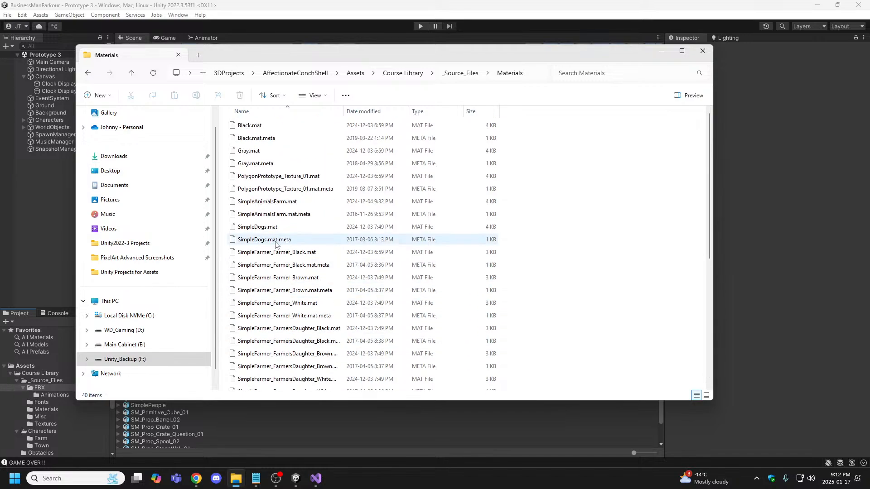
left_click_drag(317, 49, 0, 92)
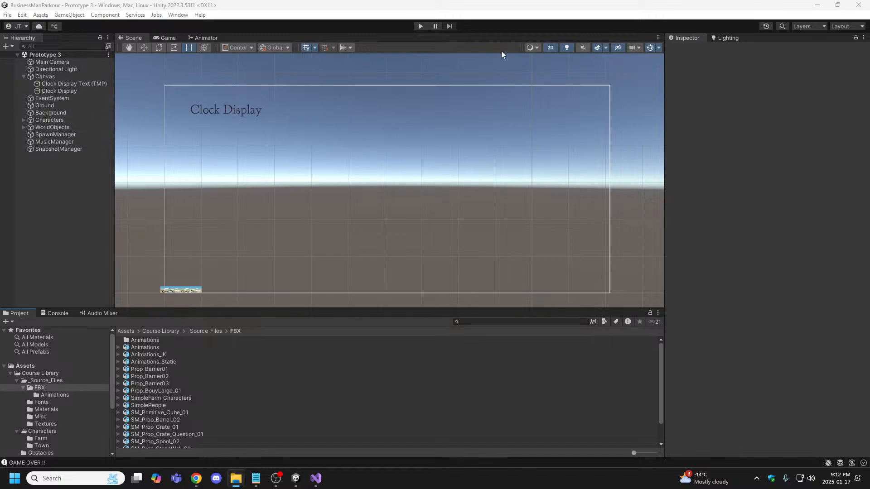
- In the Unity editor, switch the Scene view from 2D to 3D and frame the Player under Characters from the front
left_click(550, 48)
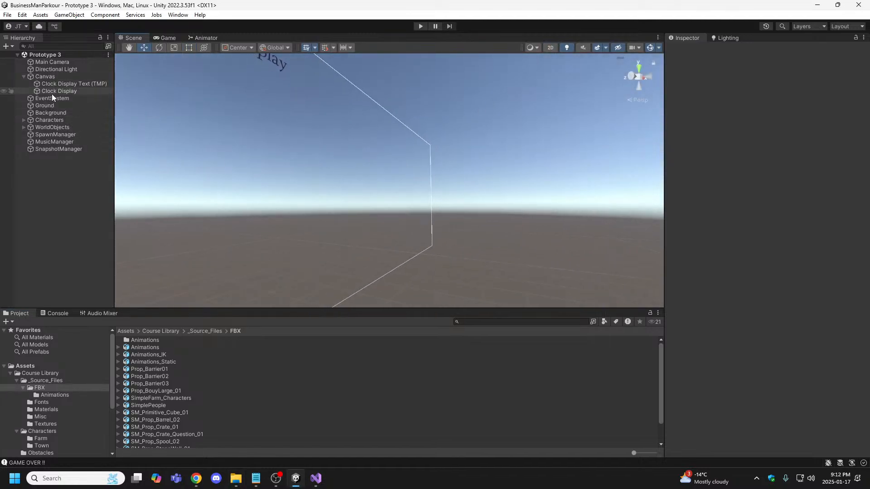
left_click(23, 120)
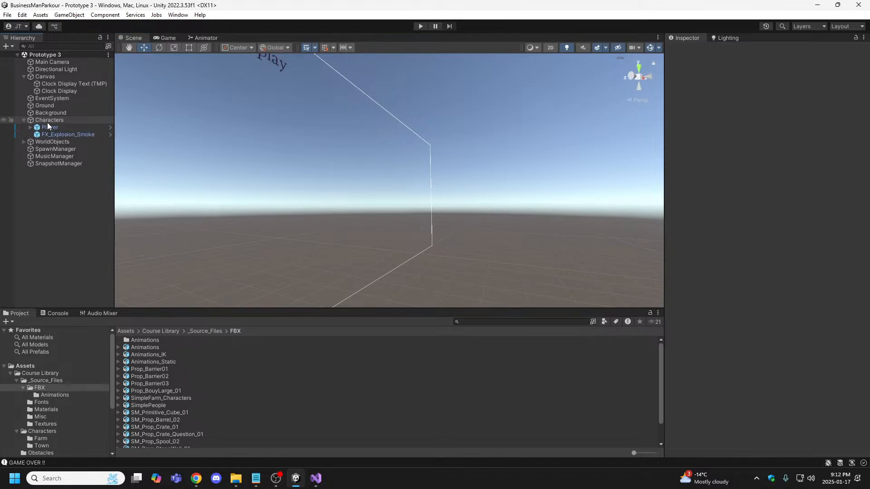
left_click(49, 128)
key("f")
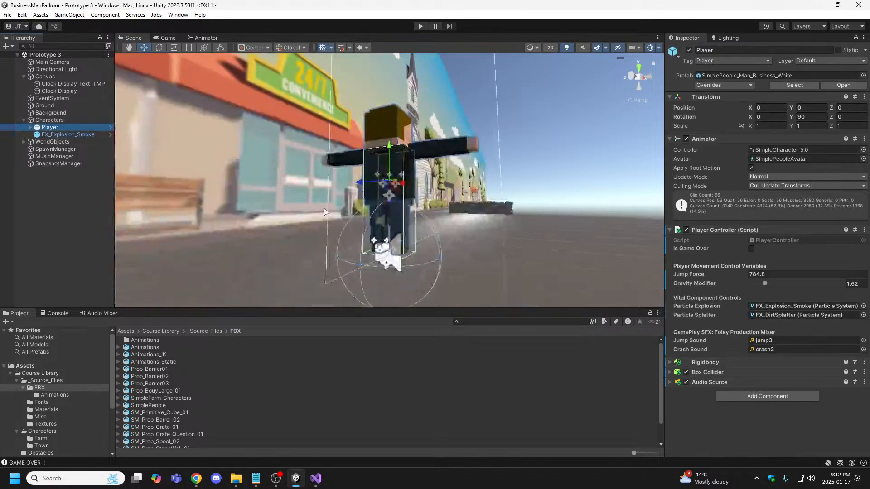
left_click_drag(325, 208, 153, 216, "alt")
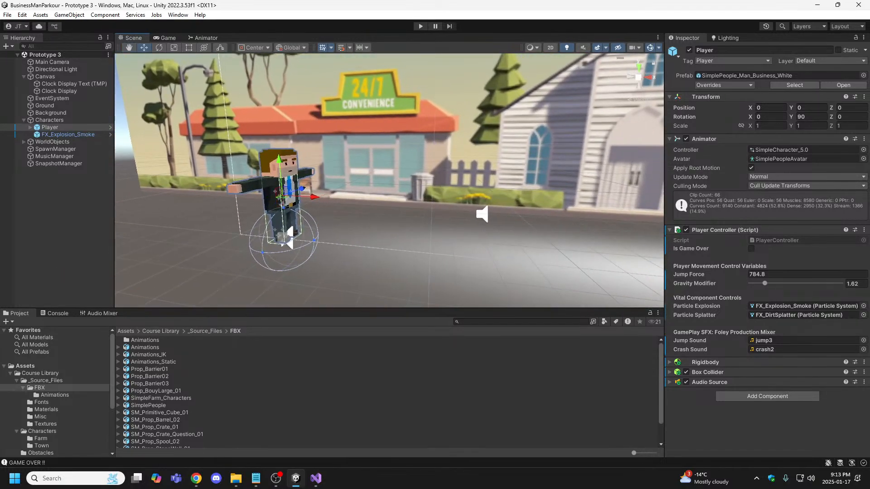
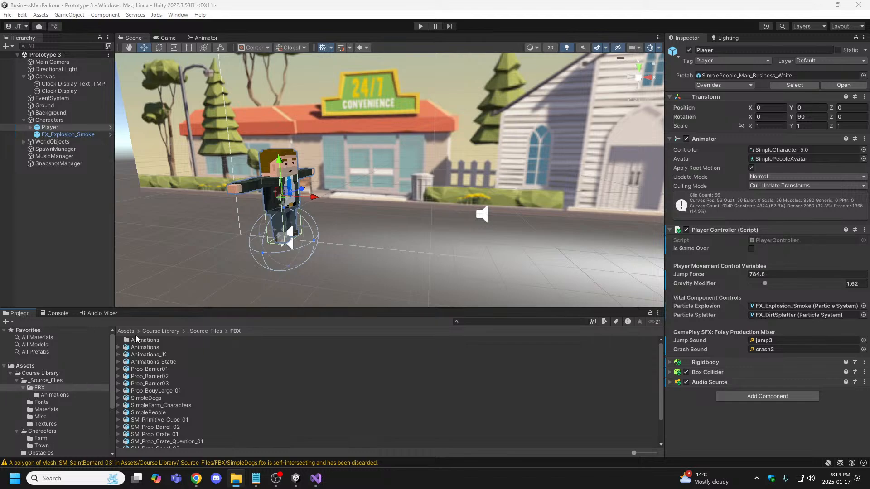
- Import the SimpleDogs material into _Source_Files/Materials and the SD_Animal_Dog controller into _Source_Files/Misc from the AffectionateConchShell project
left_click(41, 410)
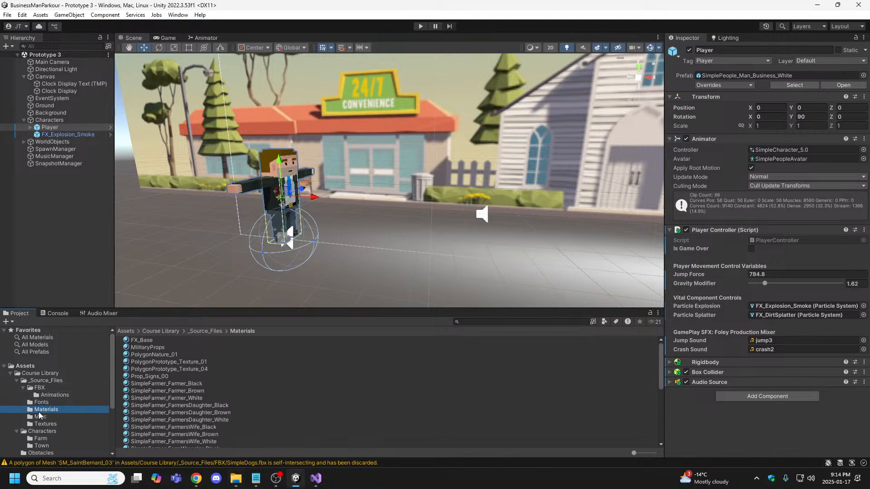
key("alt+Tab")
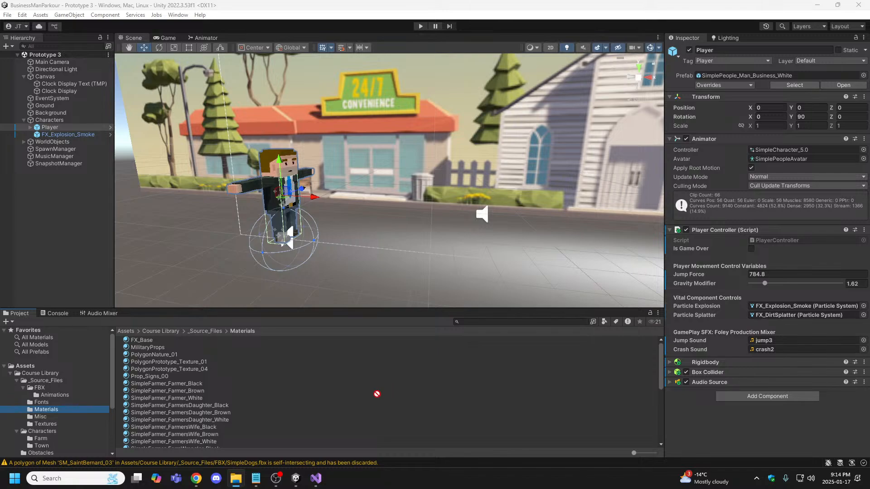
left_click_drag(376, 394, 248, 379)
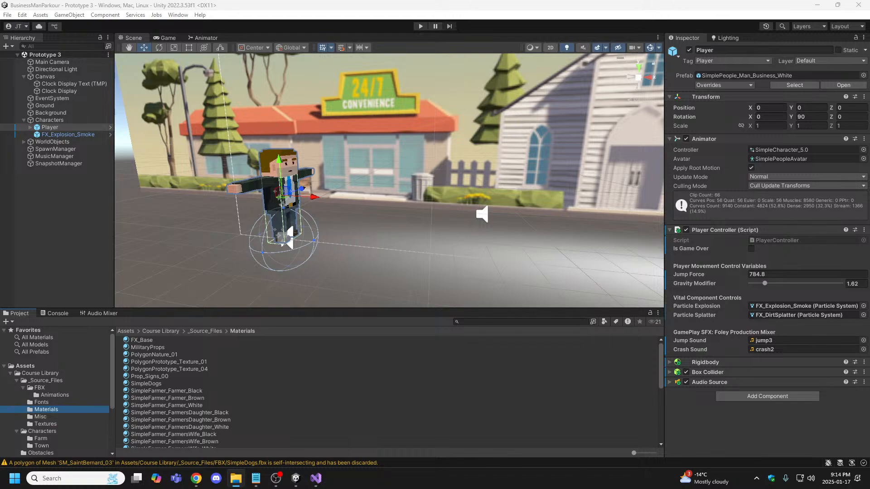
left_click(40, 416)
key("alt+Tab")
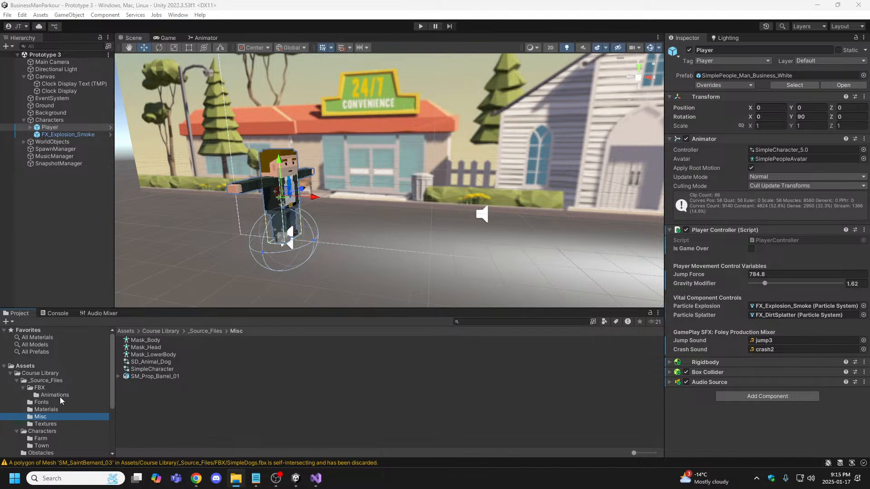
- Import the SimpleDogs texture into _Source_Files/Textures and clear the Console messages
left_click(44, 424)
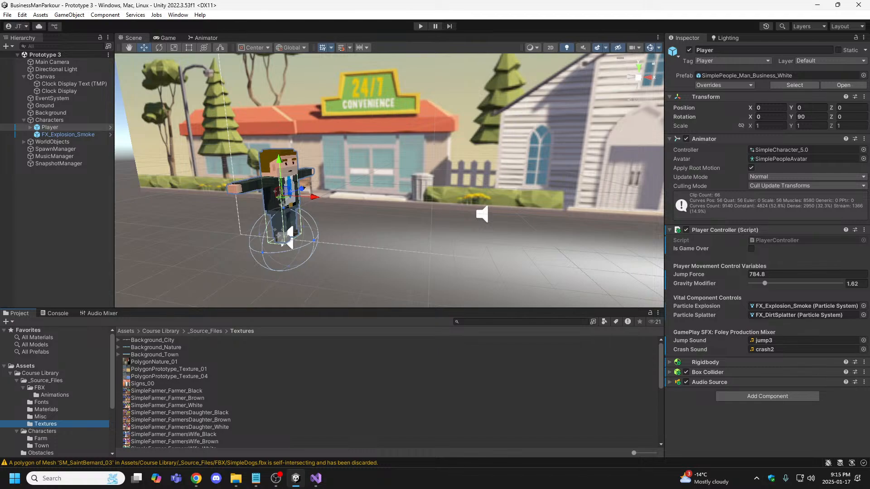
key("alt+Tab")
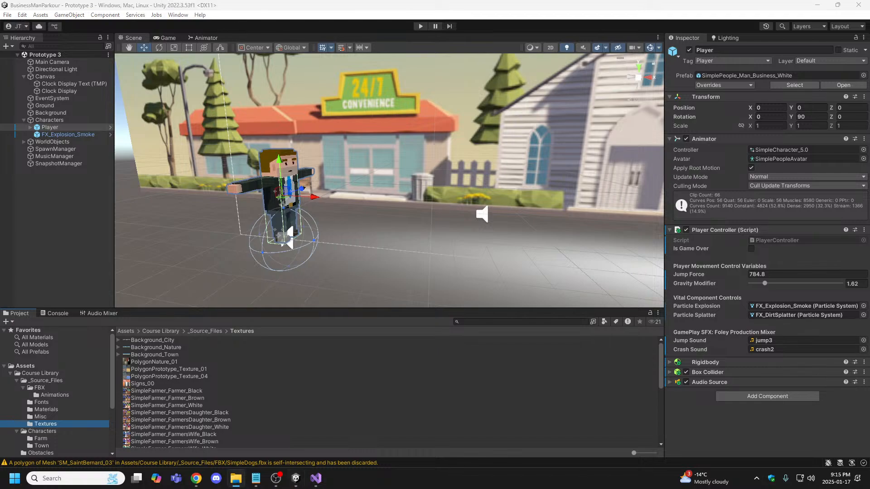
left_click_drag(255, 368, 255, 368)
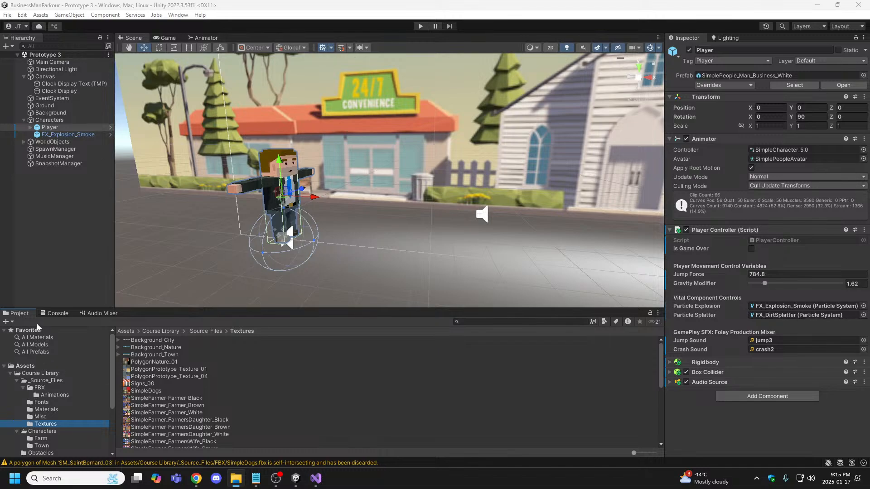
left_click(57, 312)
left_click(10, 322)
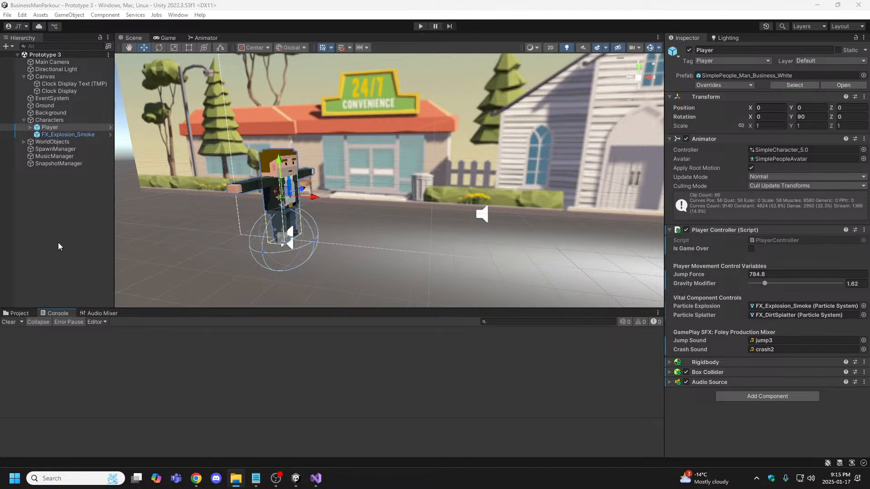
- Check the contents of the BusinessManParkour project's Prefabs folder
left_click(18, 313)
scroll(62, 419, "down", 3)
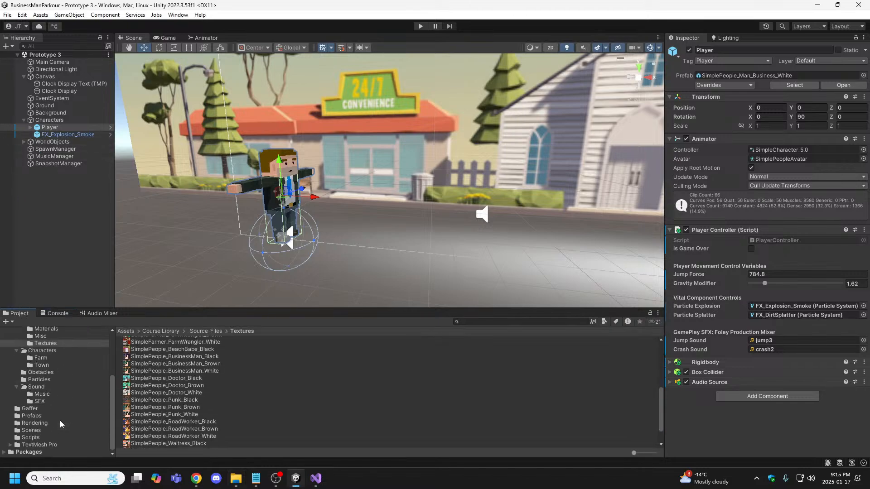
left_click(33, 416)
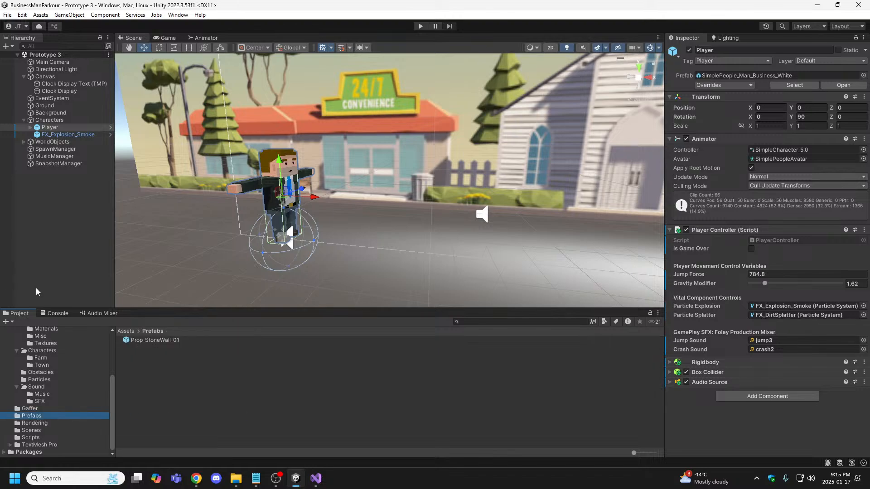
scroll(78, 351, "up", 2)
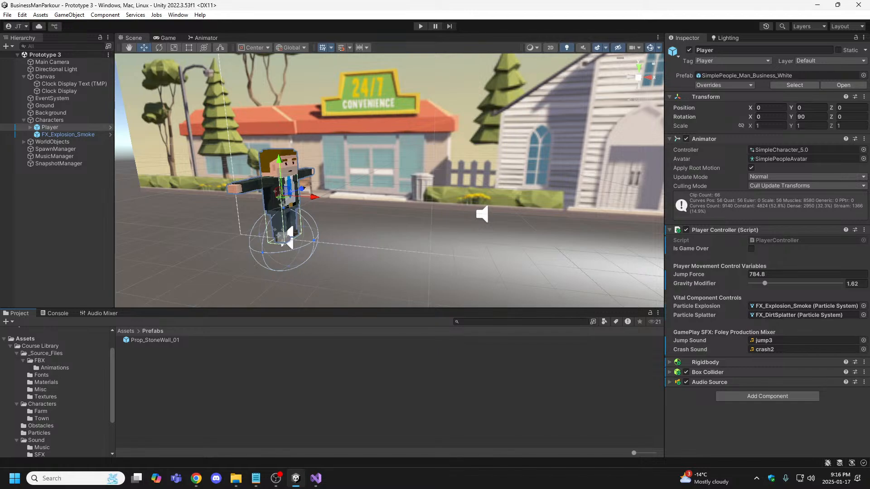
key("alt+Tab")
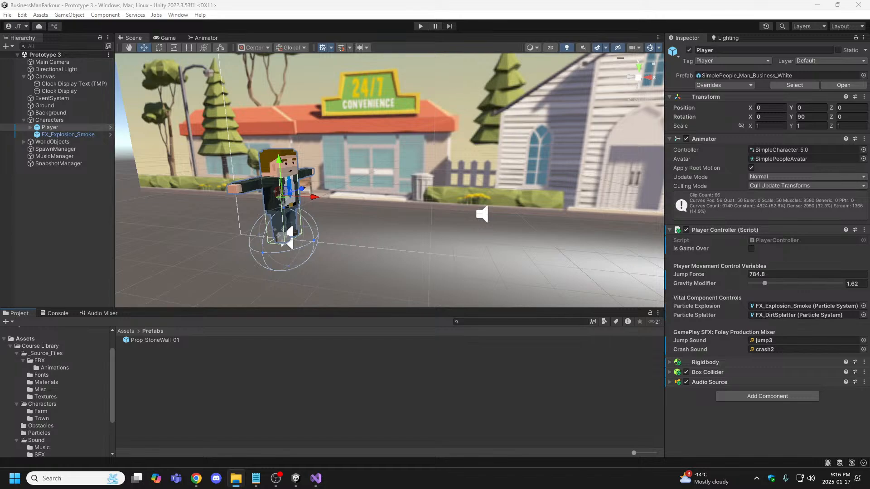
- Create a folder named Animals inside Course Library/Sound and move it up into the Course Library folder
left_click(36, 354)
left_click(45, 346)
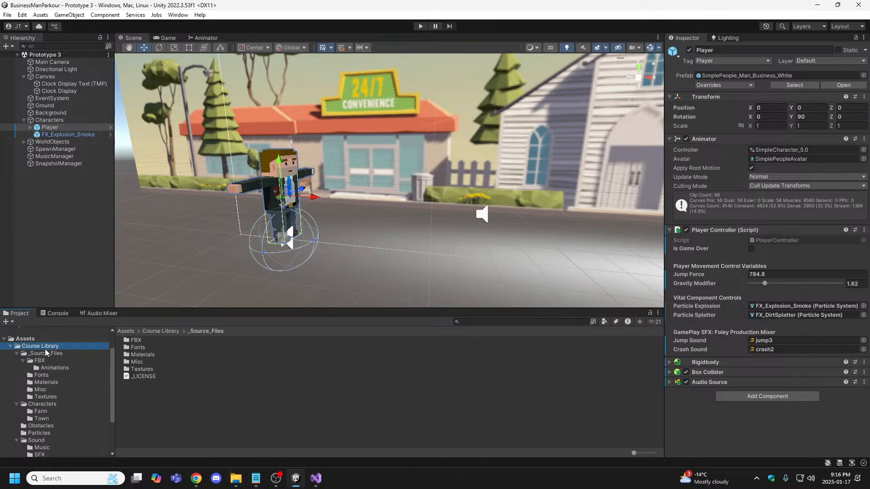
right_click(191, 368)
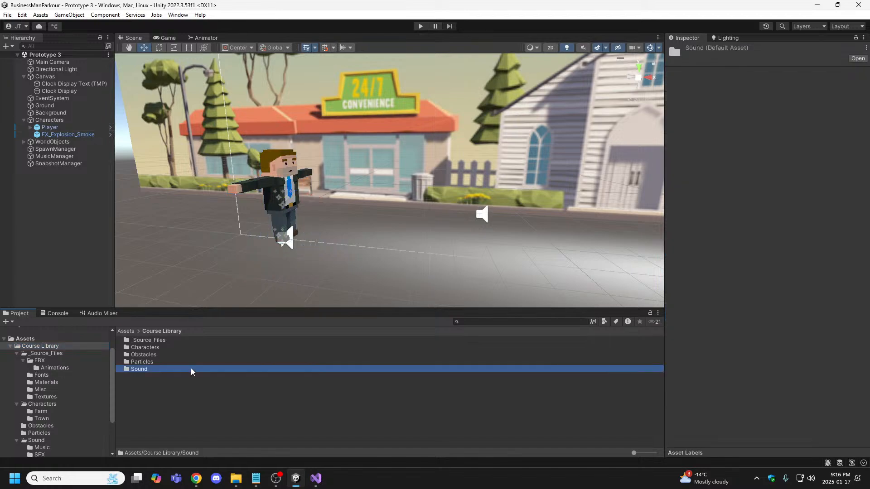
mouse_move(235, 107)
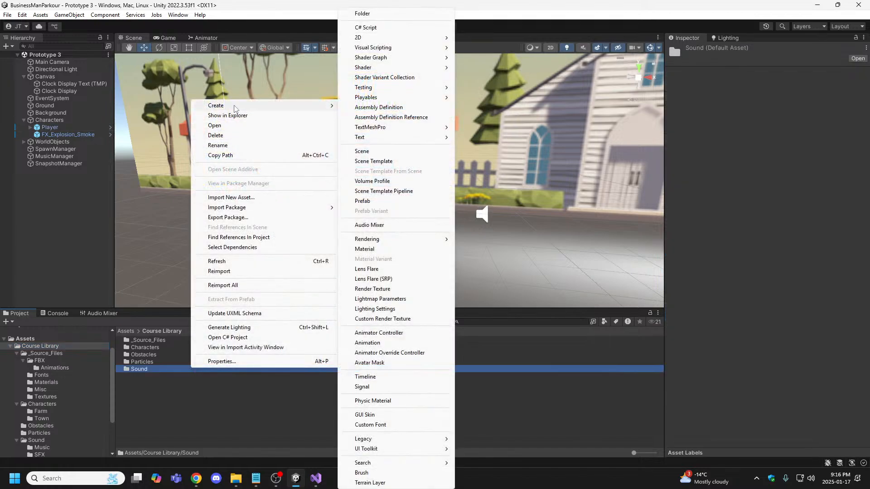
left_click(358, 14)
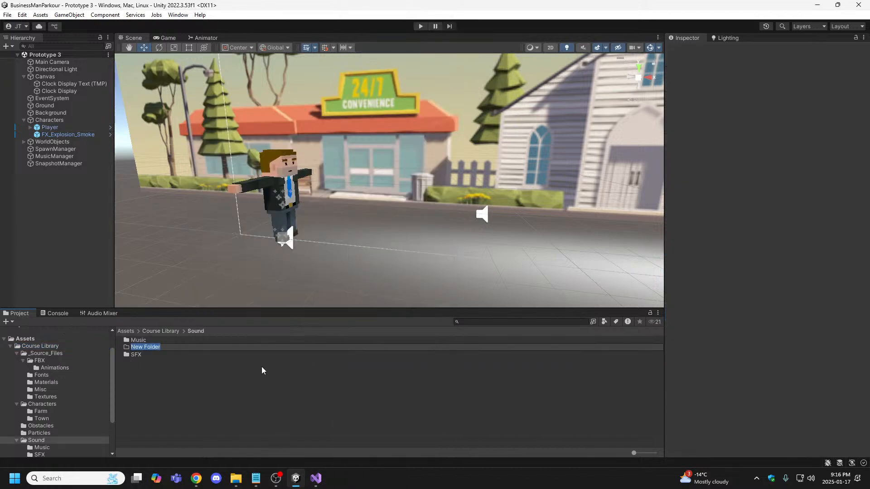
type("Animals")
key("Return")
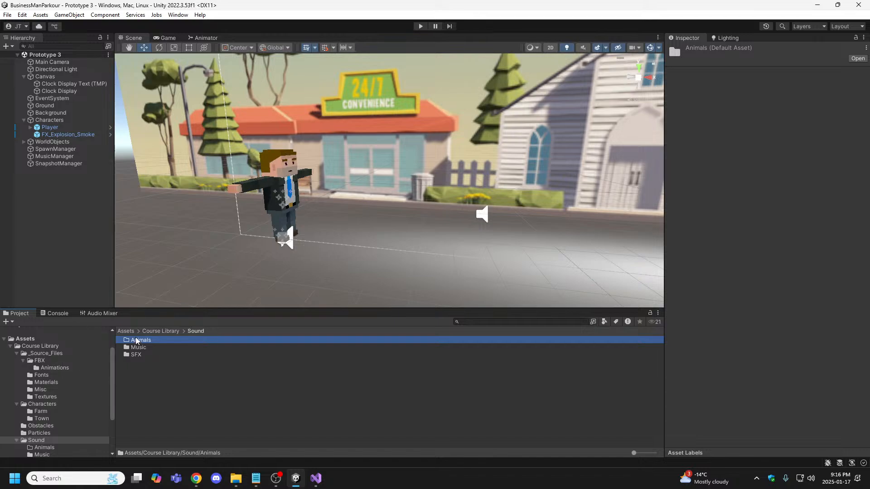
left_click_drag(53, 349, 53, 348)
left_click(50, 346)
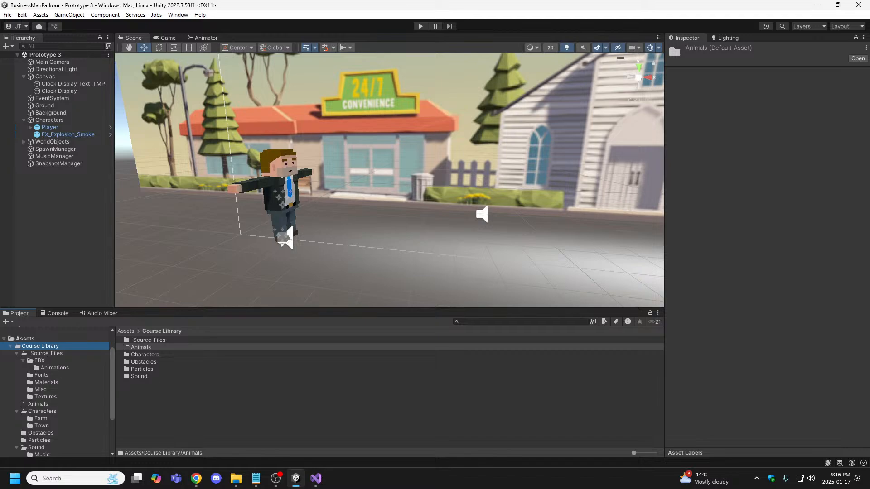
- Create a folder named Food inside Course Library
right_click(187, 385)
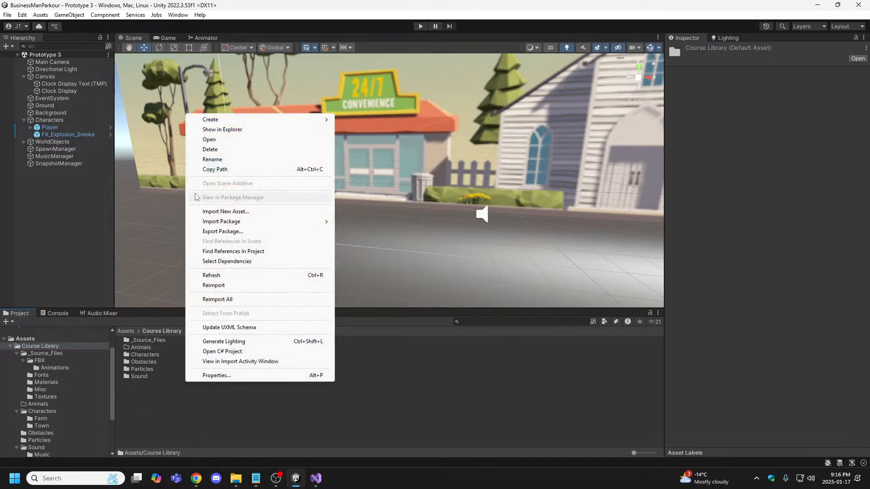
mouse_move(213, 120)
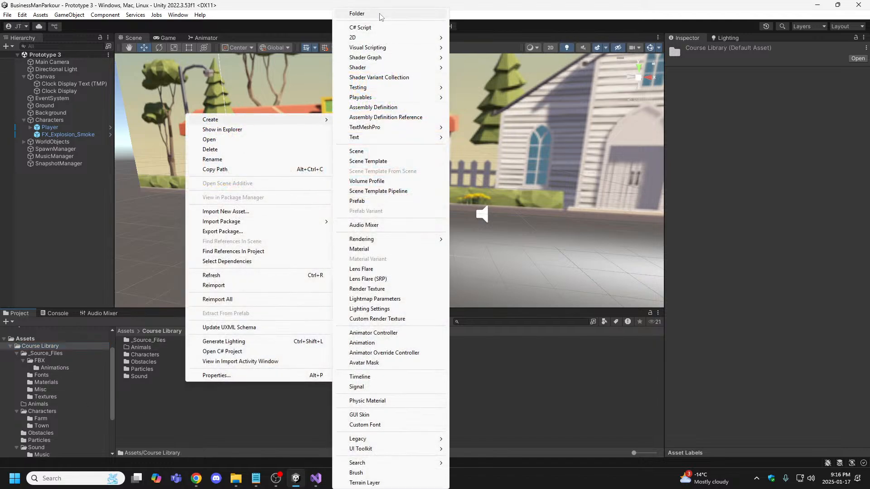
left_click(357, 15)
type("Food")
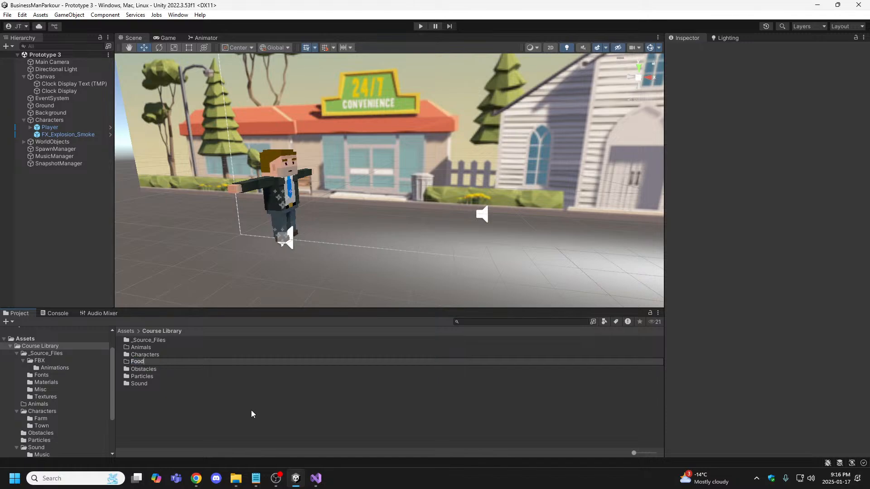
key("Return")
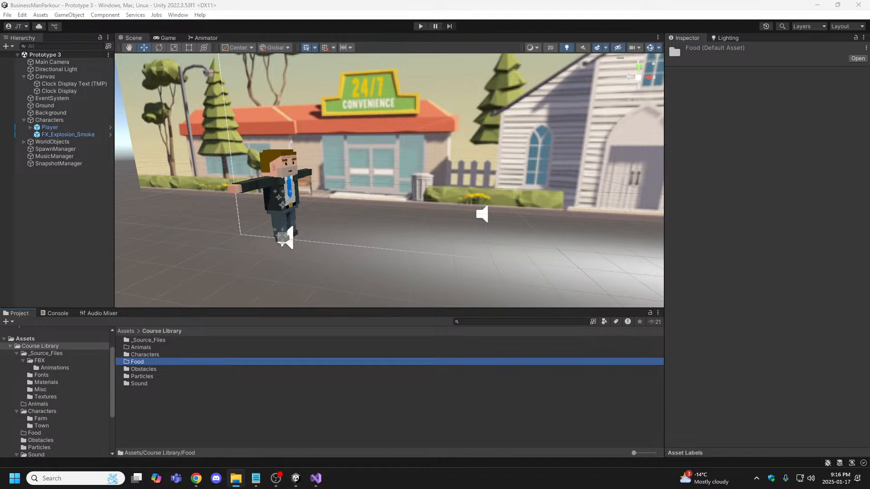
- Import the Food_Cookie_01 prefab from the file explorer into Course Library/Food
double_click(138, 361)
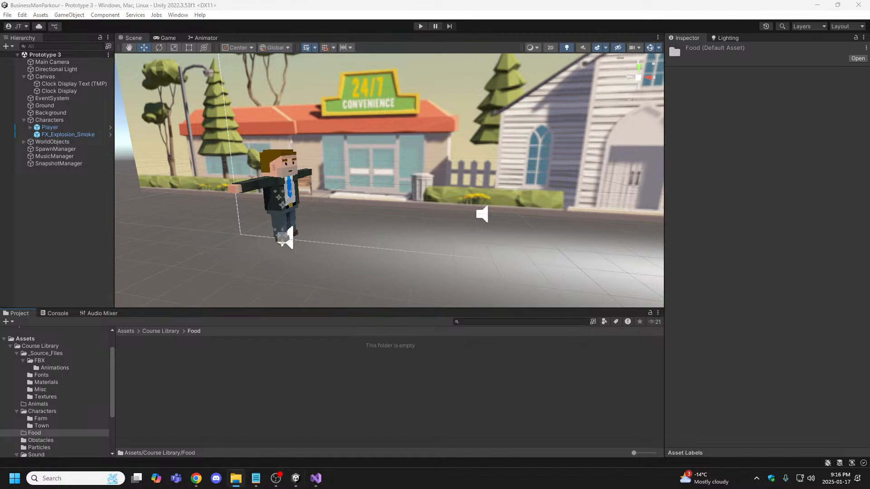
left_click_drag(130, 364, 179, 371)
scroll(41, 433, "down", 3)
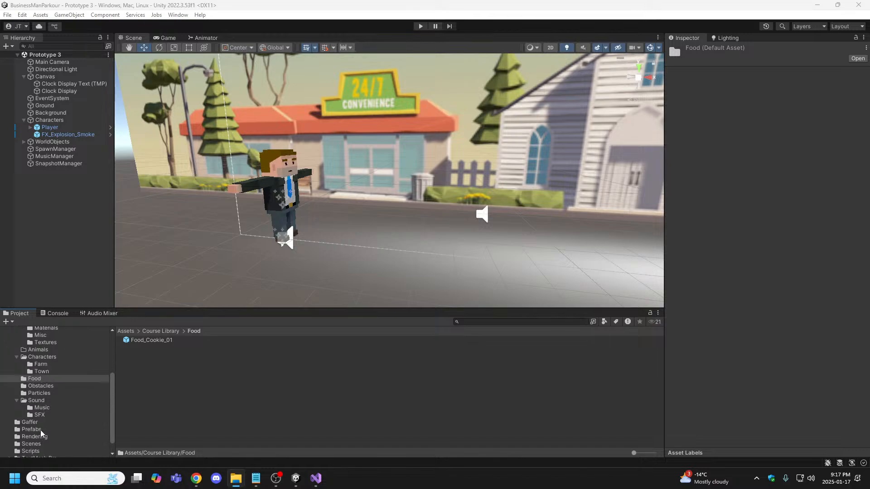
- Import the Animal_Fox_01 and Animal_Fox_02 prefabs from the file explorer into Course Library/Animals
scroll(43, 376, "up", 5)
left_click(45, 373)
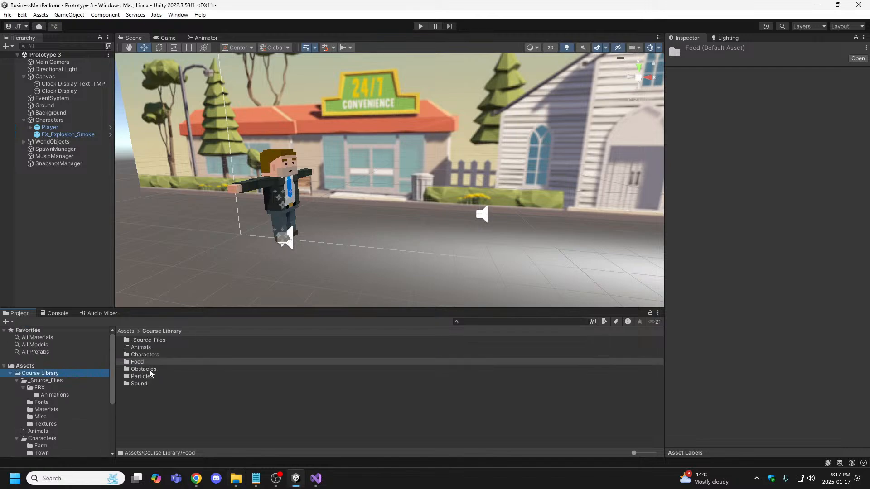
double_click(141, 348)
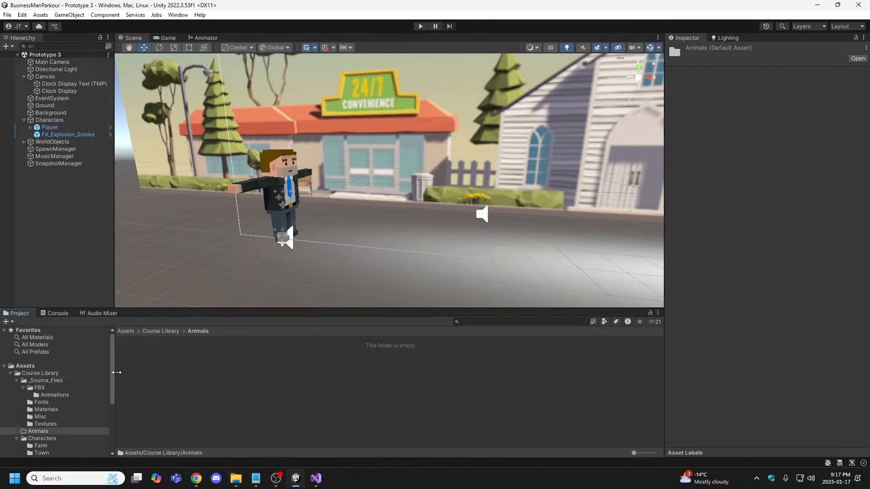
key("alt+Tab")
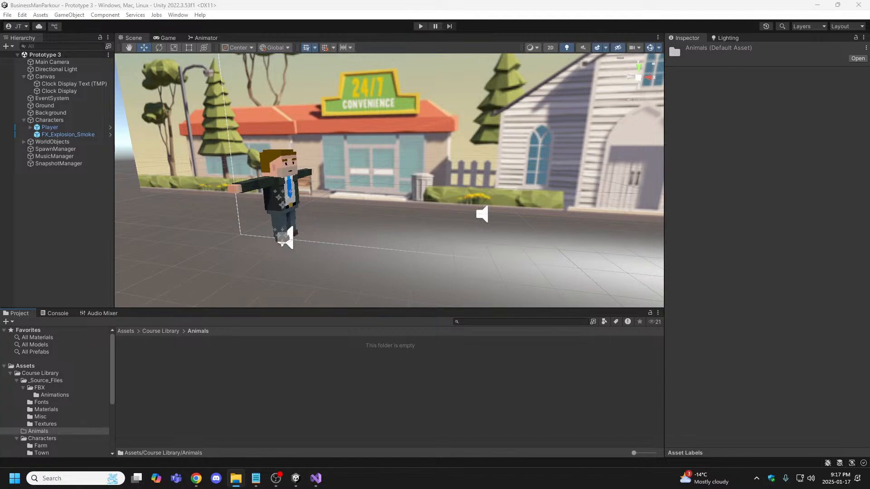
left_click_drag(0, 340, 190, 351)
left_click_drag(0, 358, 157, 359)
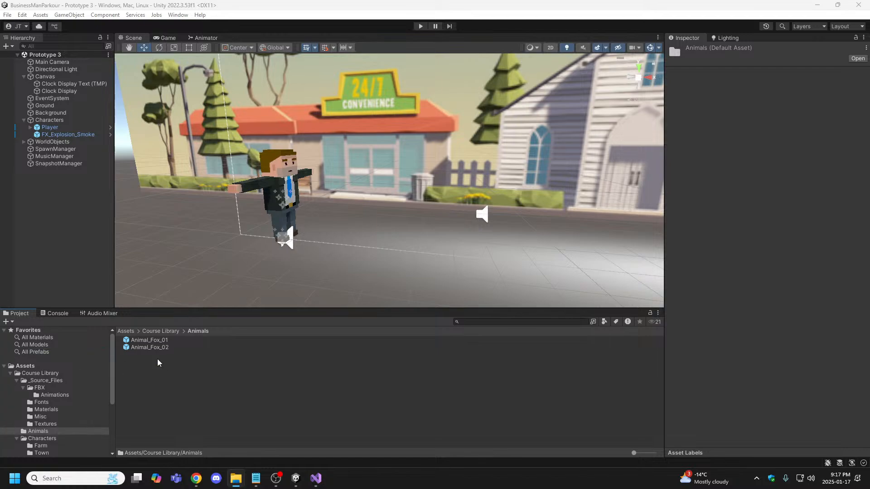
- Place the Animal_Fox_01 prefab in the scene in front of the convenience store
left_click(135, 341)
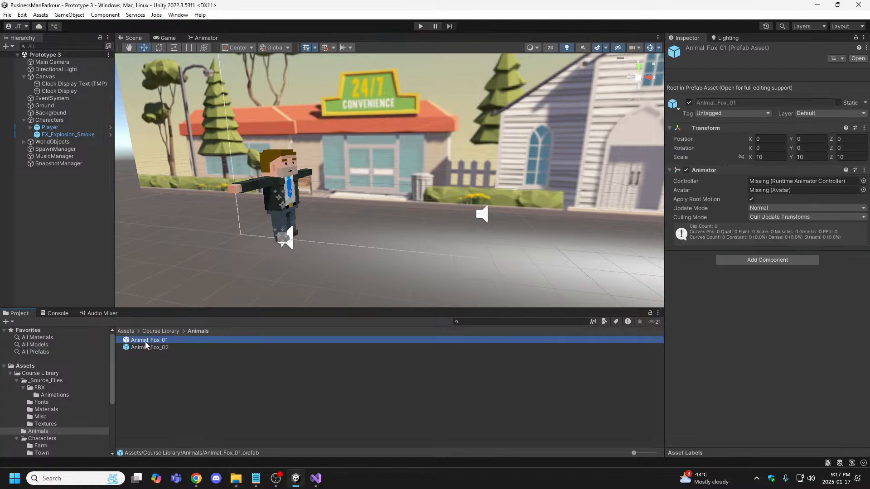
left_click_drag(145, 341, 350, 215)
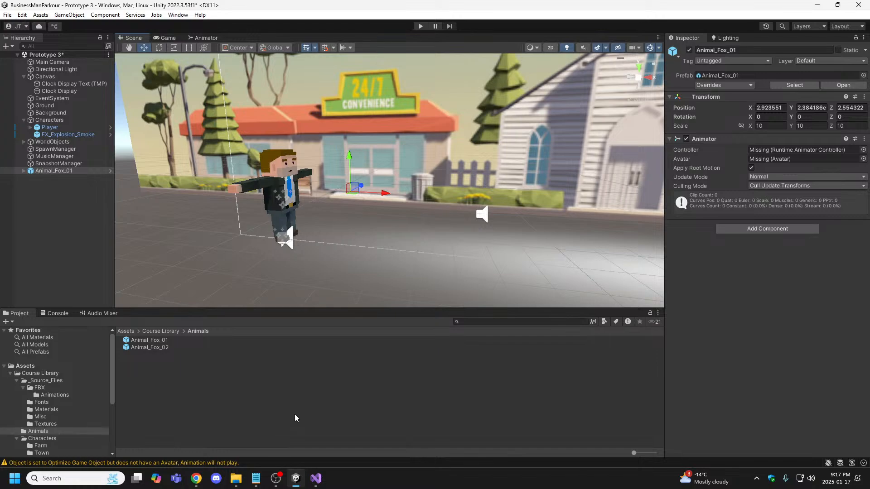
- Inspect the two fox prefabs and look through the _Source_Files subfolders for their supporting model and controller files
left_click(150, 341)
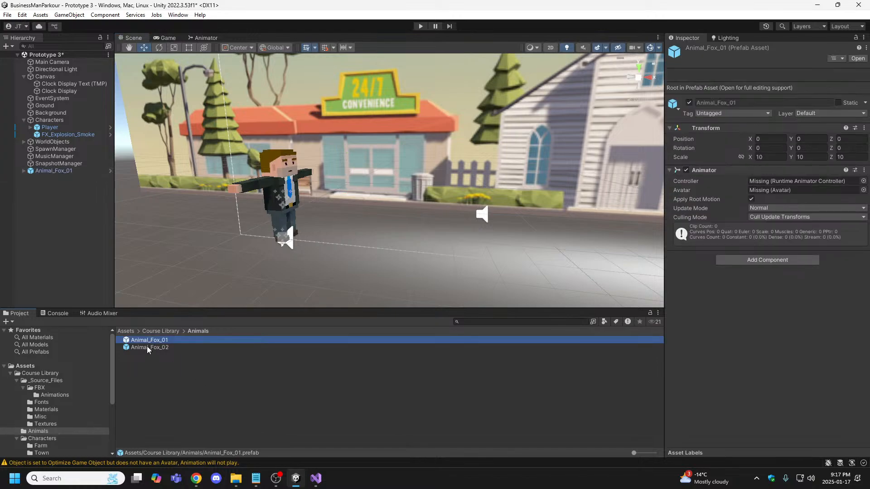
left_click(146, 346)
right_click(146, 347)
left_click(148, 420)
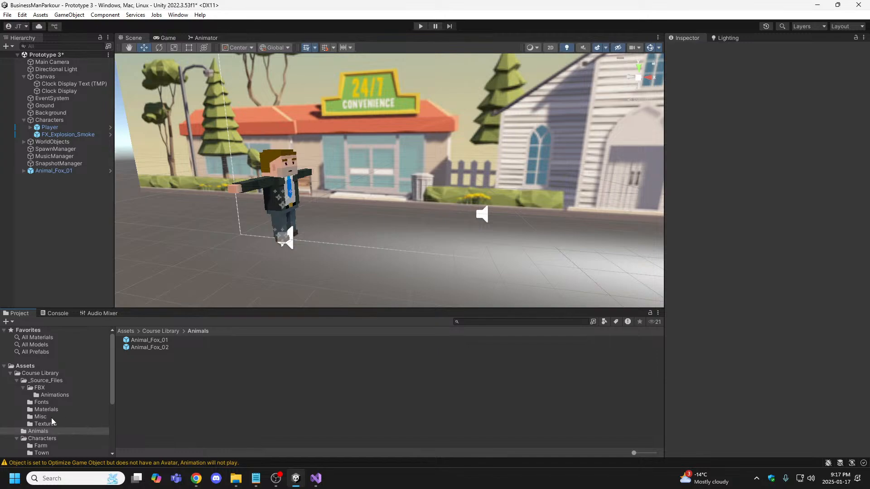
left_click(148, 340)
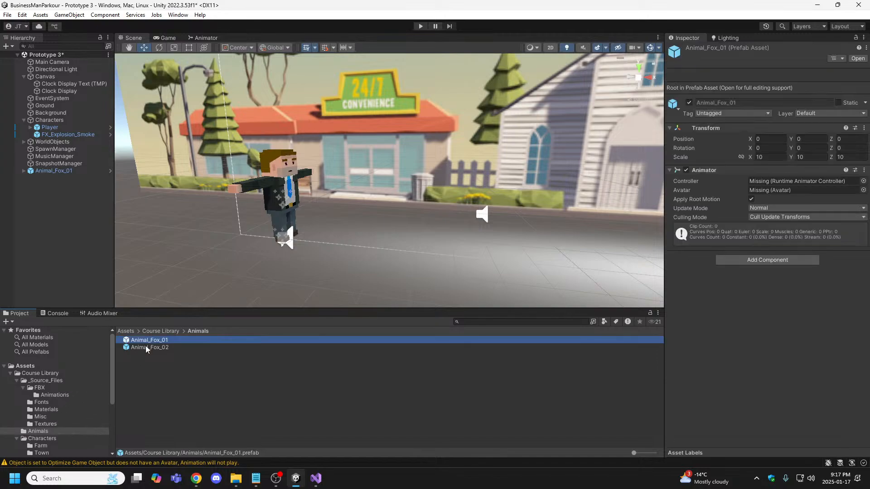
left_click(56, 393)
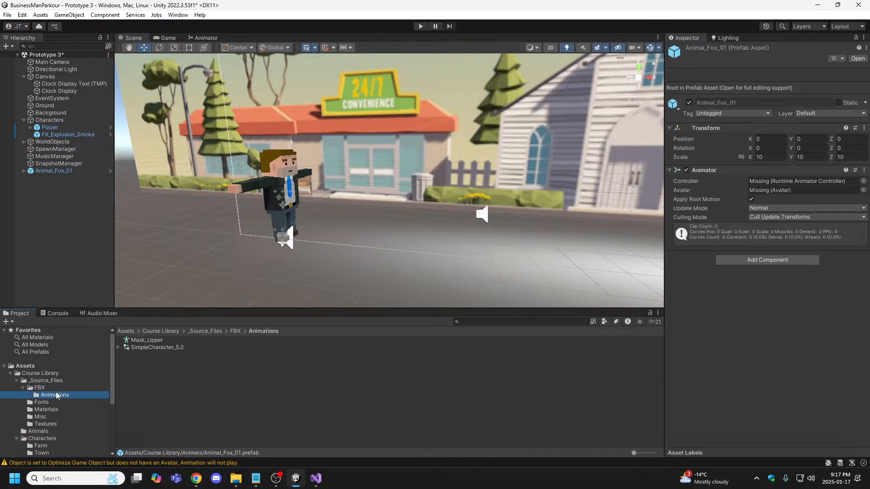
left_click(60, 402)
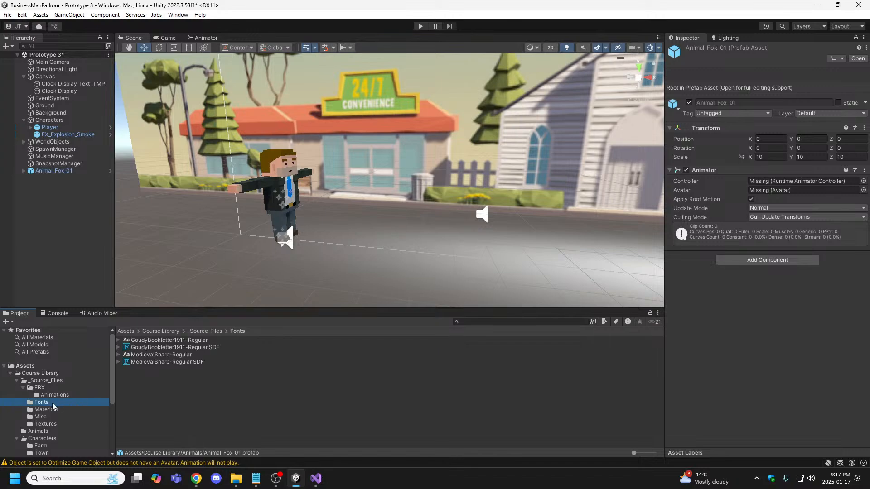
left_click(50, 409)
left_click(44, 417)
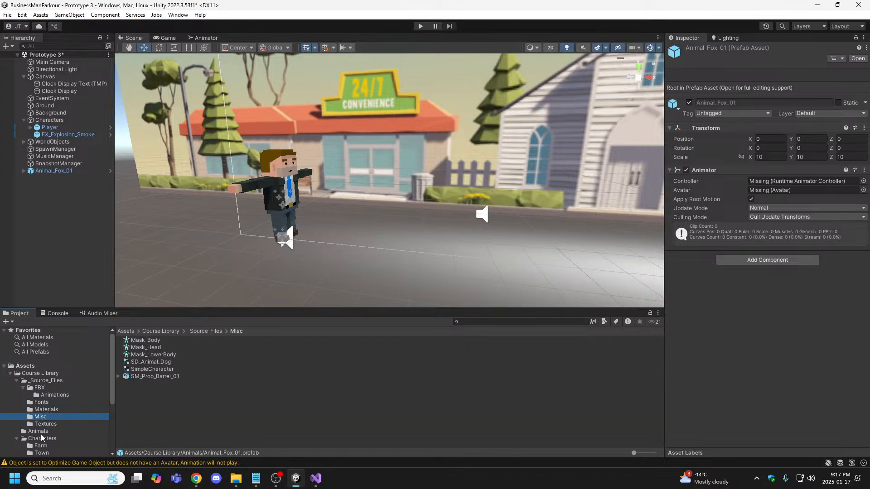
left_click(45, 387)
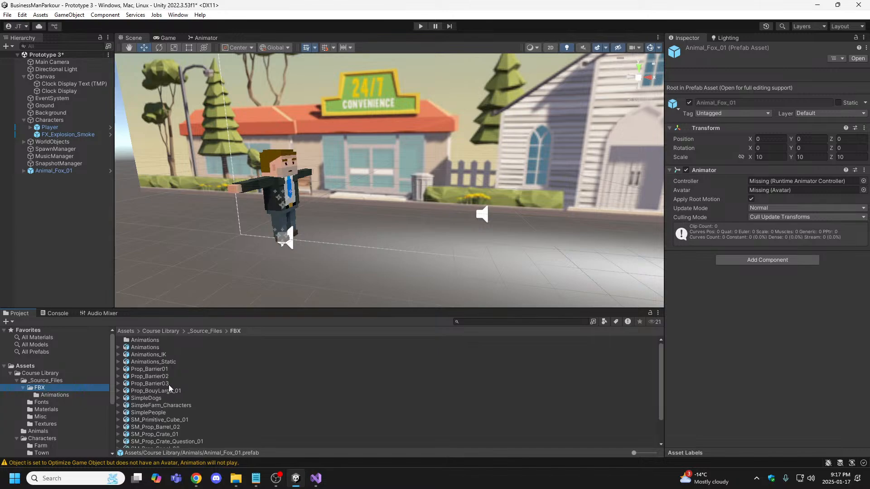
scroll(211, 386, "down", 3)
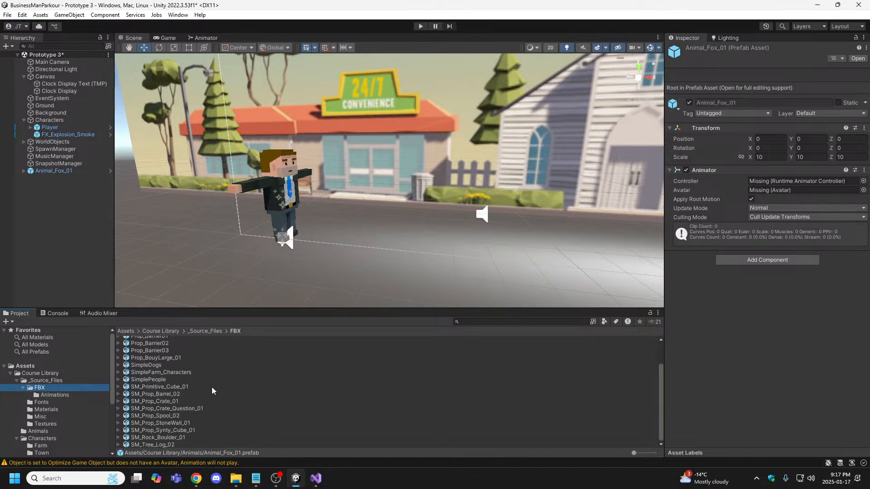
left_click(45, 402)
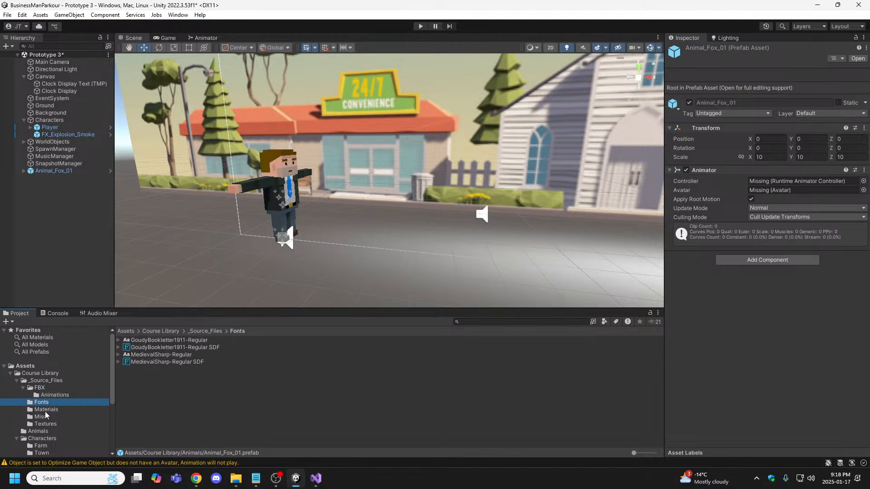
- Delete the Animal_Fox_02 and Animal_Fox_01 prefabs from the Animals folder
left_click(30, 431)
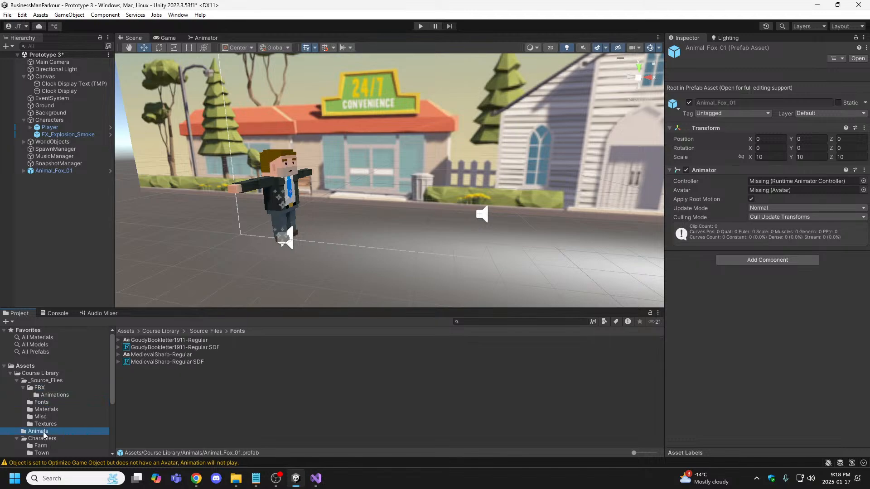
left_click(151, 347)
right_click(151, 347)
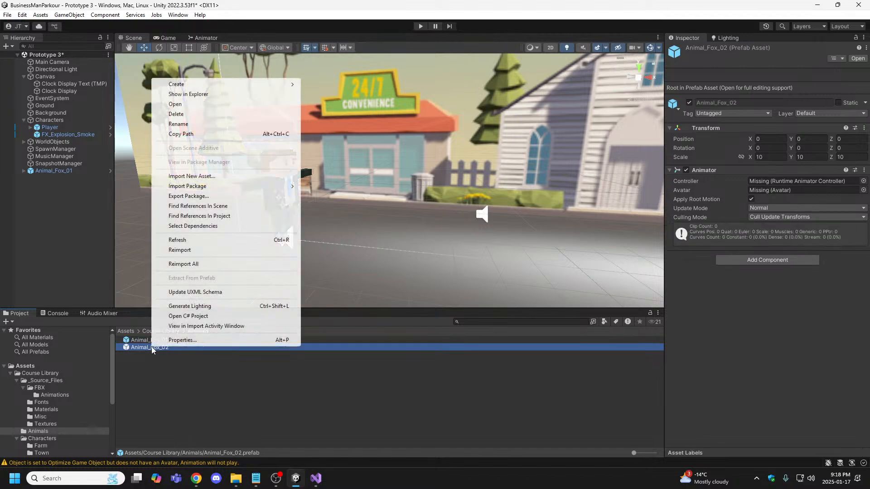
left_click(177, 114)
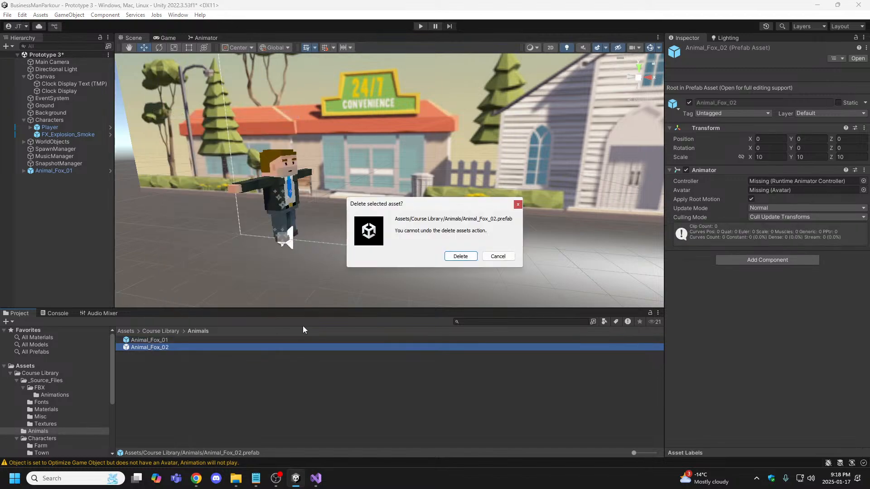
left_click(457, 256)
left_click(164, 341)
right_click(164, 341)
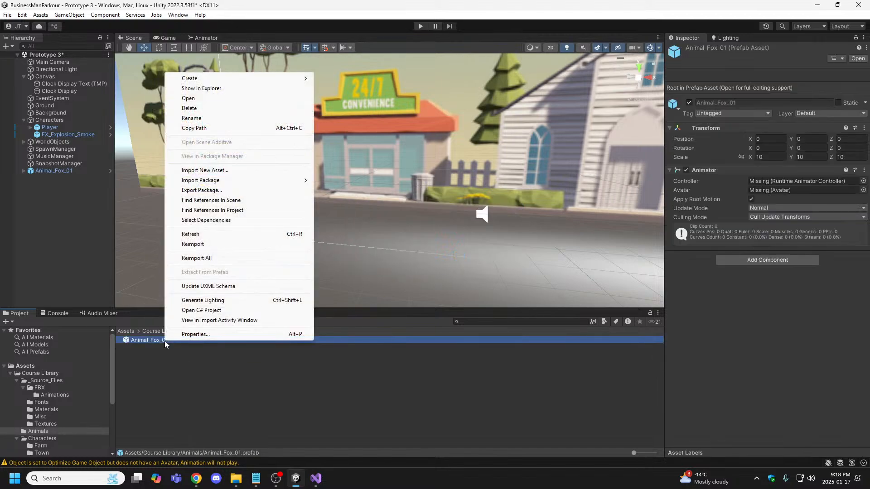
left_click(186, 108)
left_click(460, 255)
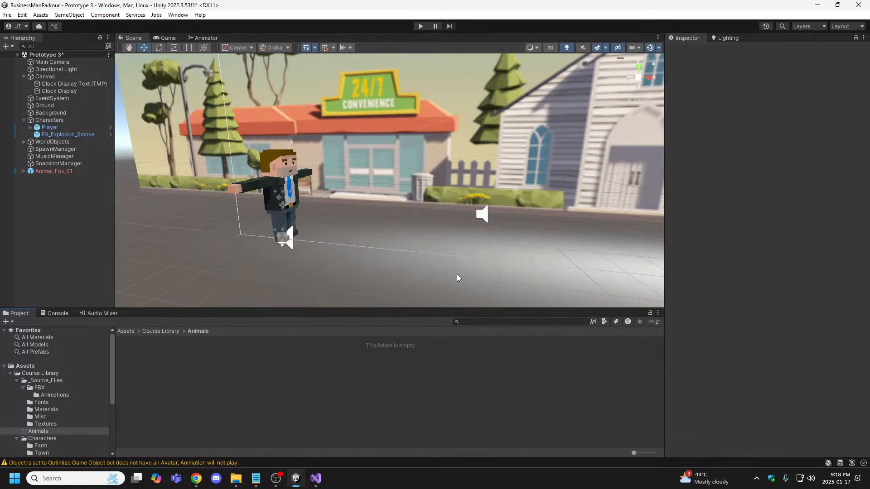
- Save the Prototype 3 scene and clear the Console messages
key("ctrl+s")
left_click(58, 314)
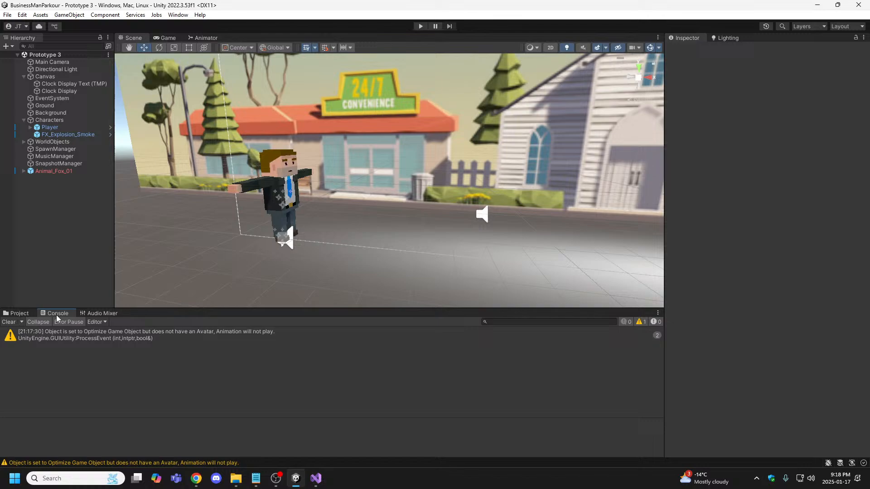
left_click(15, 321)
left_click(18, 313)
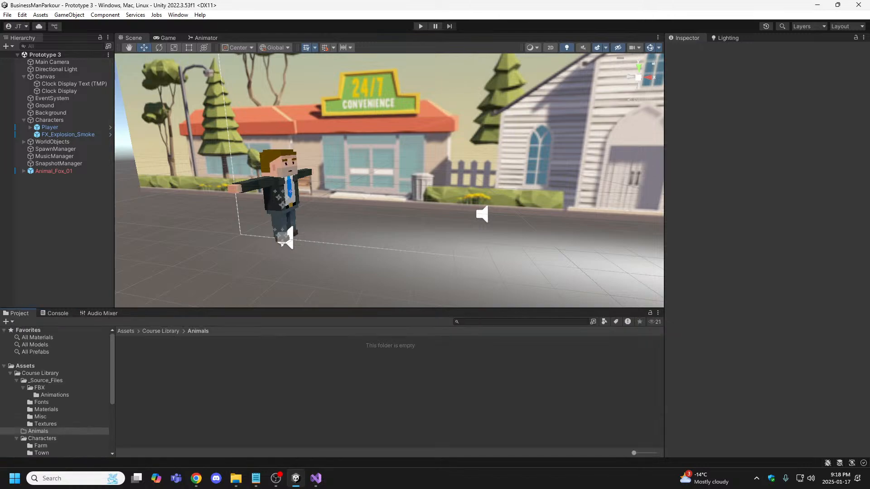
- Import the Dog_BullDog_01 prefab into Course Library/Animals and place it in the scene beside the player
key("alt+Tab")
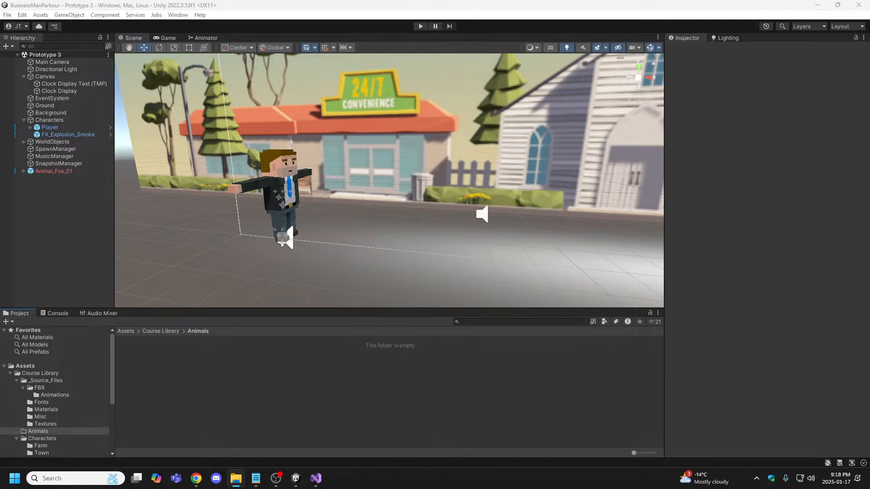
left_click_drag(158, 365, 361, 244)
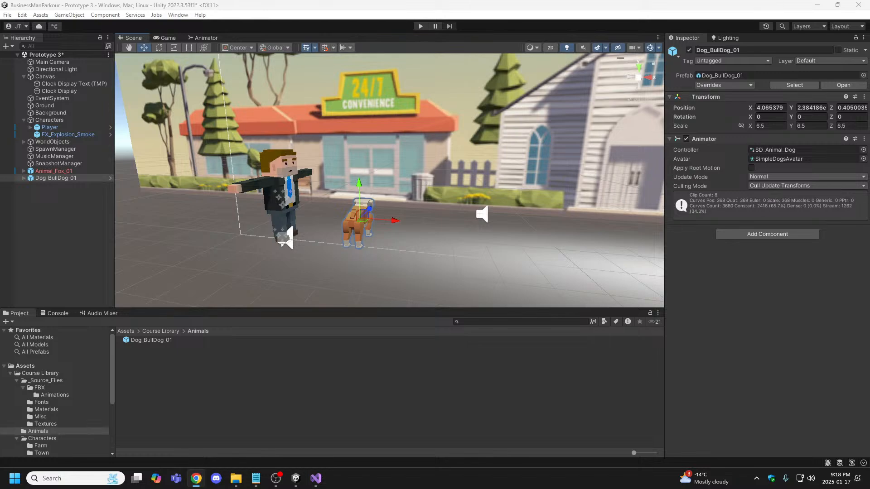
- Set the bulldog's Y rotation to 90 and move it to about X 2.4, Z 2.67 near the store
left_click(811, 115)
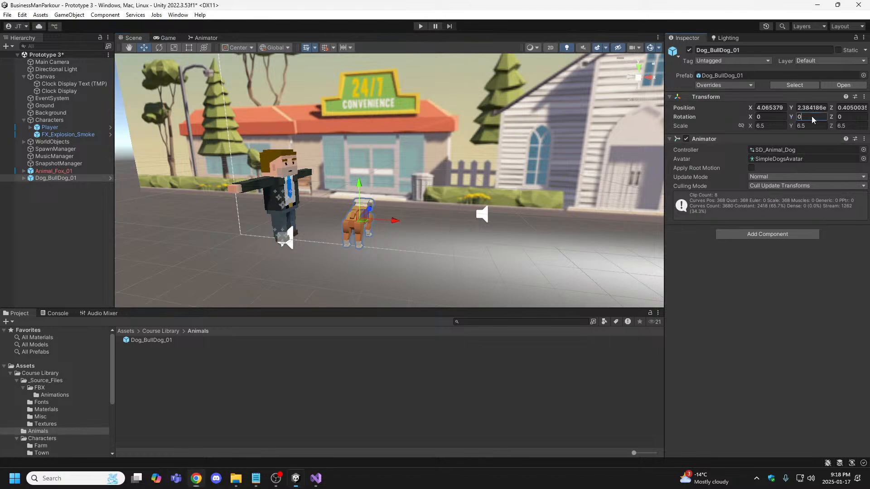
type("90")
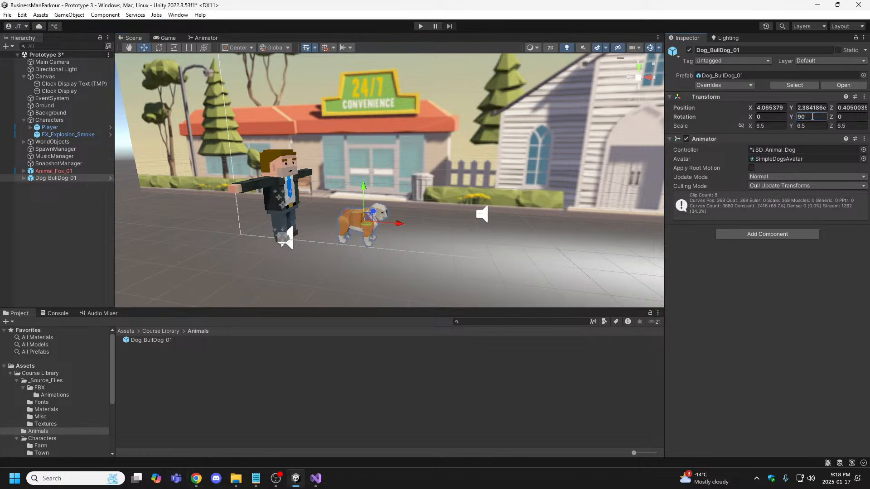
left_click_drag(462, 216, 432, 273, "alt")
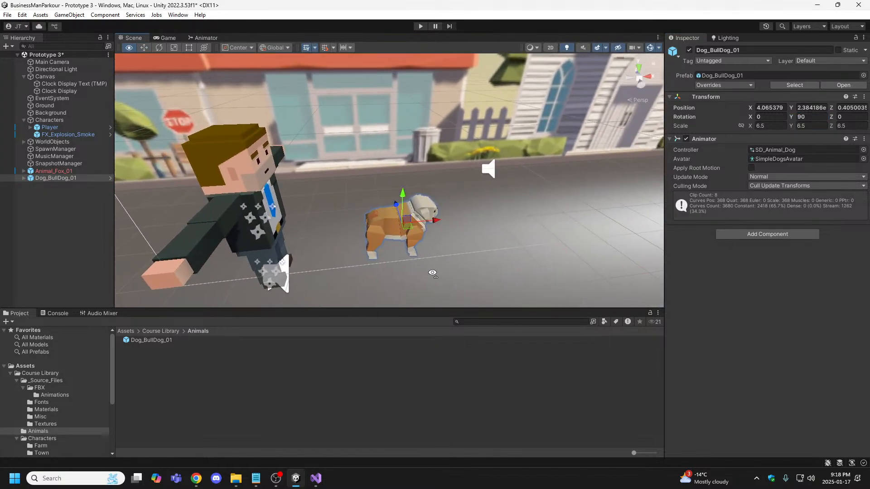
right_click_drag(432, 273, 464, 281)
left_click_drag(464, 281, 394, 219)
left_click_drag(394, 220, 379, 258, "alt")
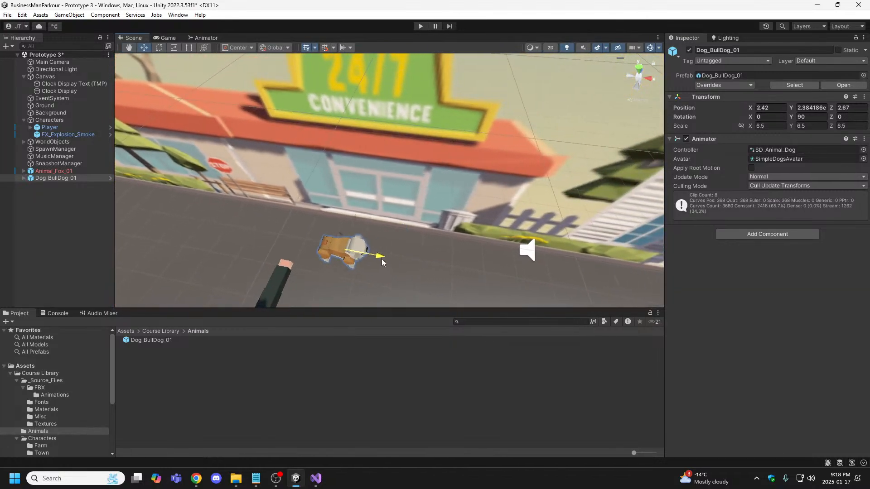
right_click_drag(379, 258, 556, 274)
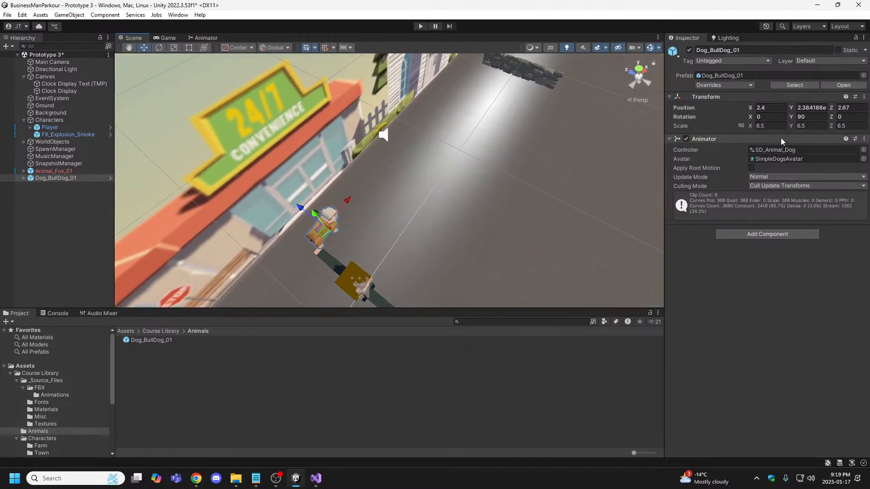
- Try the bulldog at Y position 2.375 and Z position 2.5, and undo both position changes
left_click(819, 108)
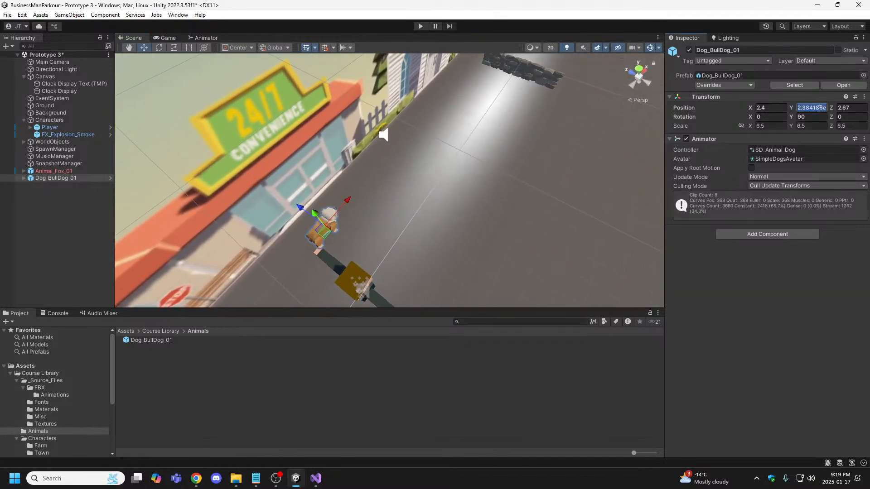
type("2.5")
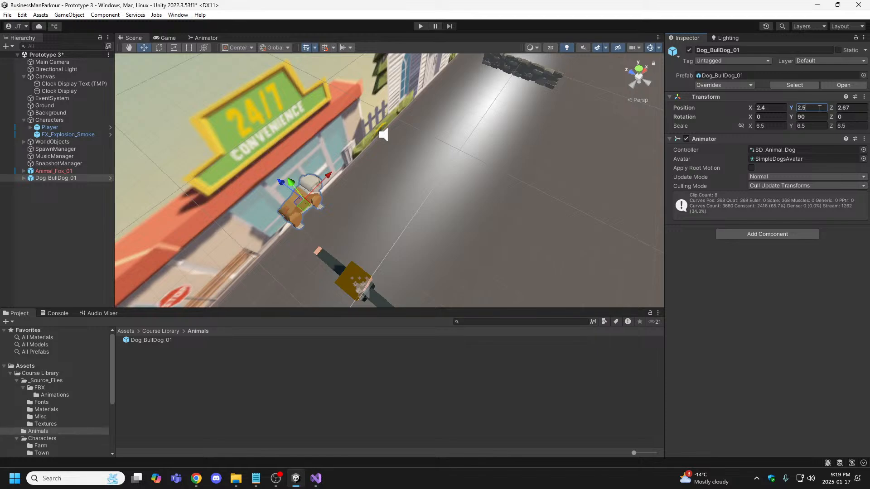
key("Escape")
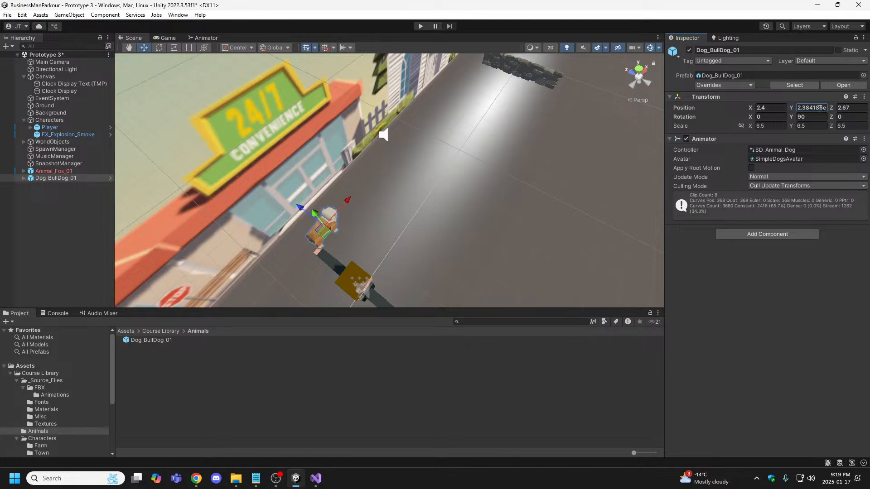
left_click(819, 108)
type("2.375")
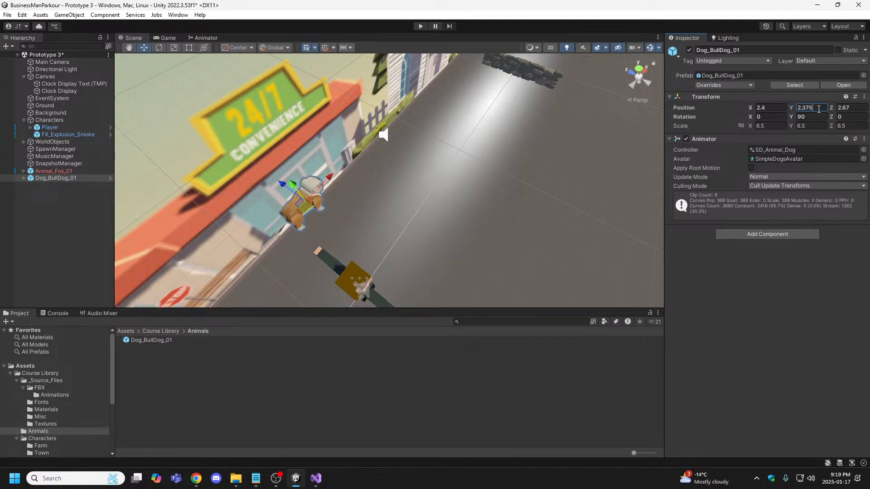
left_click(857, 109)
type("2.5")
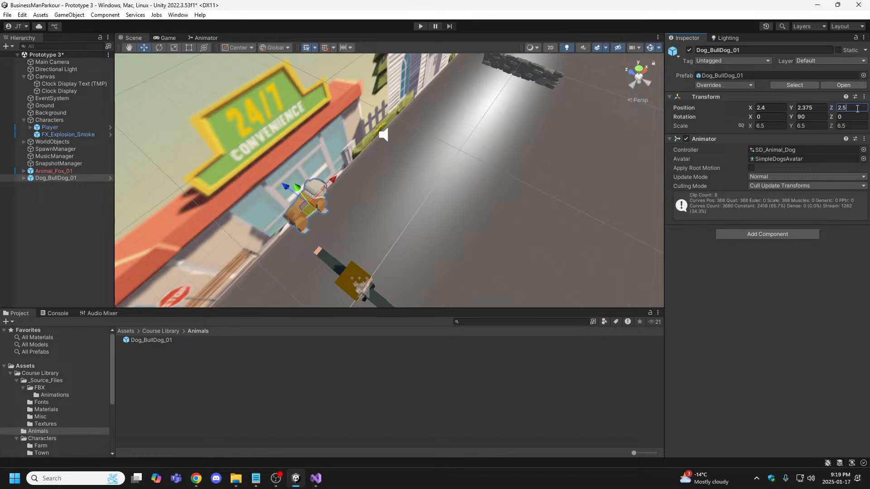
key("ctrl+z")
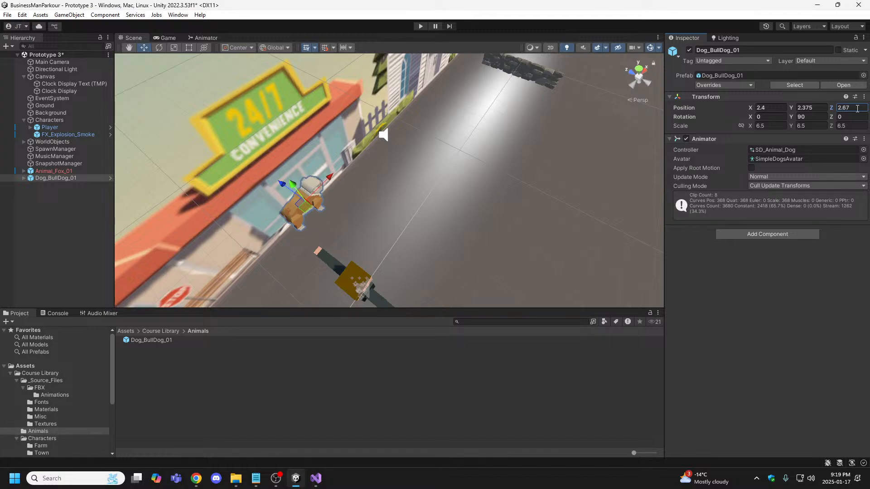
key("ctrl+z")
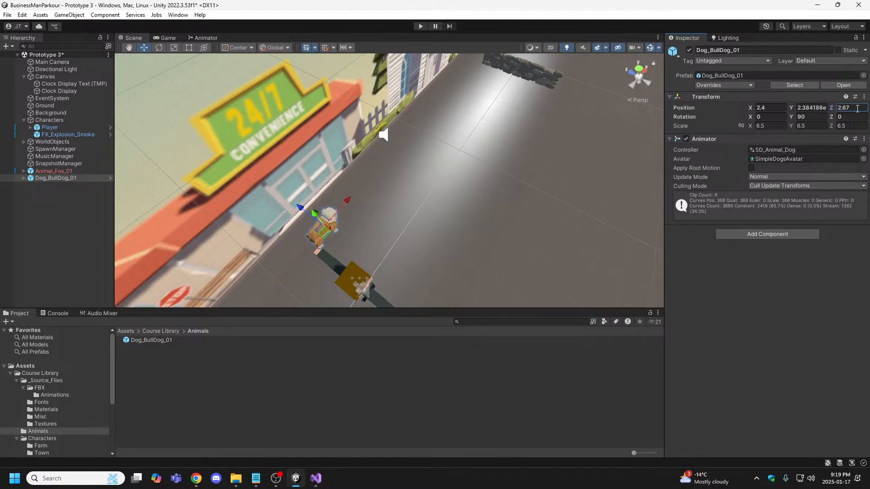
- Delete the bulldog standing beside the player from the scene
left_click_drag(435, 196, 360, 183, "alt")
right_click_drag(364, 151, 485, 132)
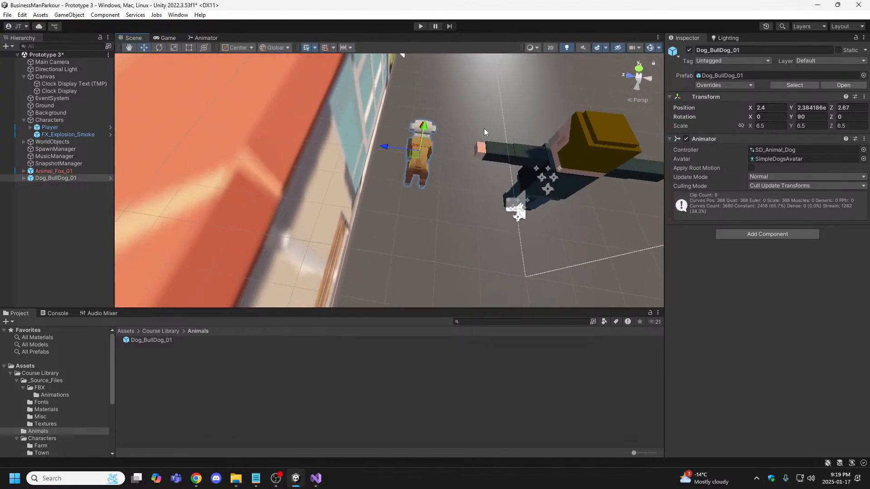
left_click(393, 148)
left_click(413, 141)
key("Delete")
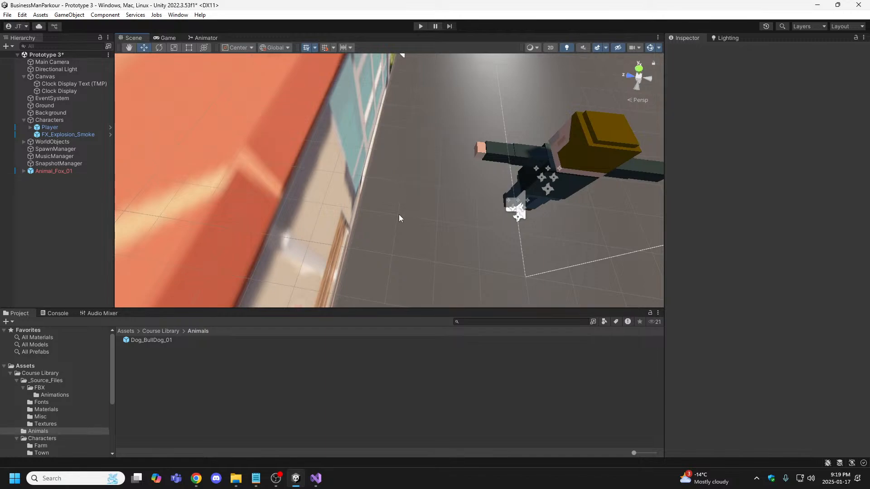
- Delete the Animal_Fox_01 object with the missing prefab from the scene and save the Prototype 3 scene
right_click_drag(399, 218, 148, 198)
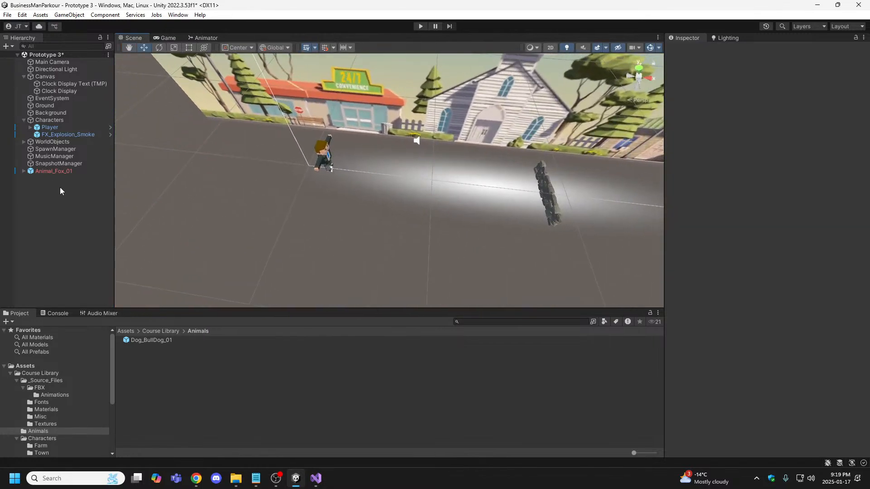
left_click(54, 171)
right_click(54, 171)
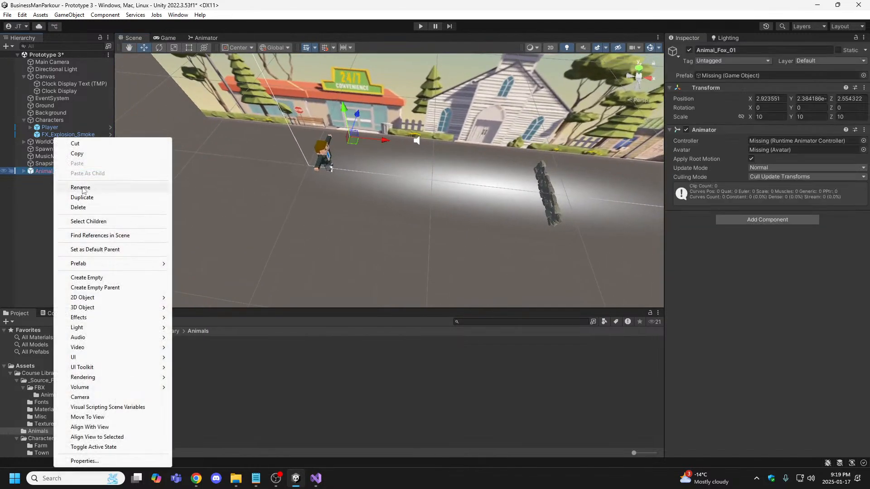
left_click(83, 208)
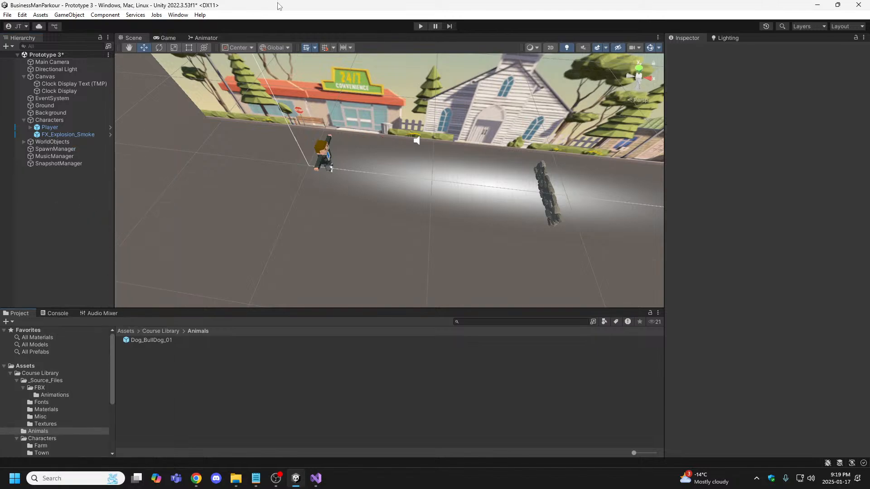
key("ctrl+s")
- Add the Dog_BullDog_01 prefab under Characters and move it beside the player to about Z 1.74
left_click(139, 340)
left_click_drag(137, 341, 59, 120)
key("w")
right_click_drag(345, 173, 215, 131)
left_click_drag(303, 137, 358, 128)
- Rotate the bulldog 90 degrees on Y and set its Z position to 2.5
left_click(810, 117)
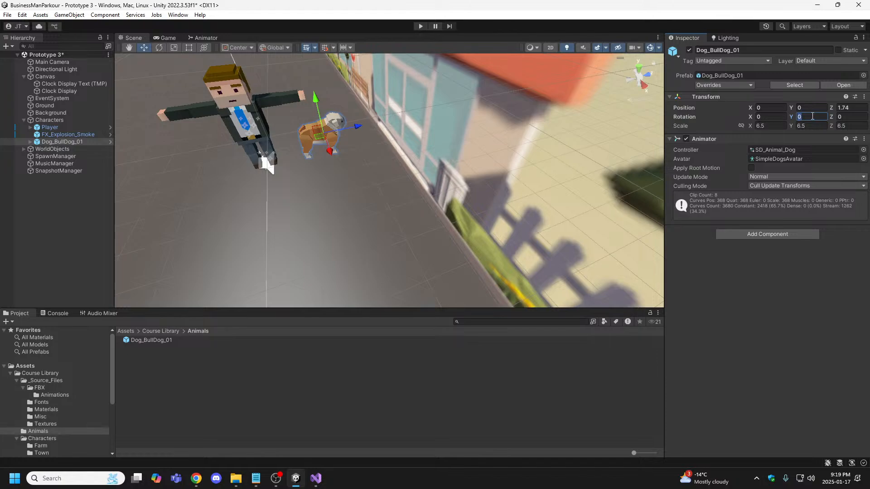
type("90")
left_click_drag(341, 149, 736, 143, "alt")
right_click_drag(736, 143, 736, 145)
key("a")
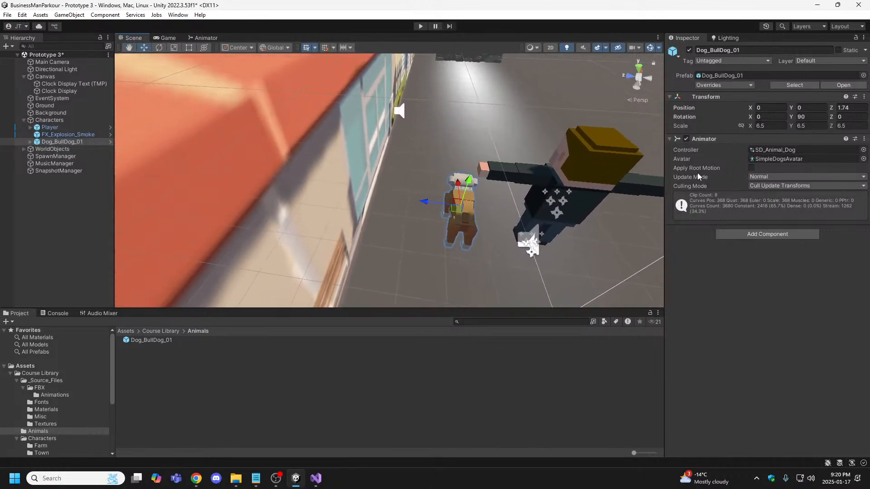
left_click_drag(436, 201, 404, 201)
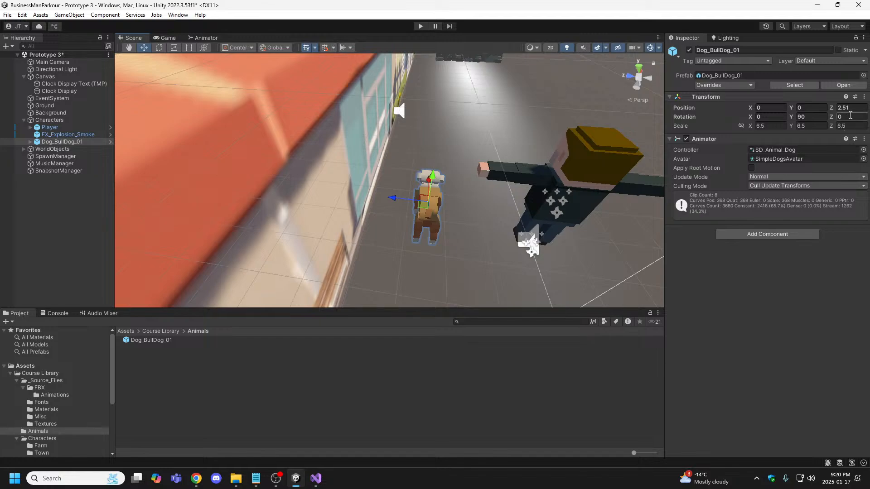
left_click(854, 108)
type("2.5")
left_click(539, 52)
- Move the bulldog forward along X and set its X position to 1
right_click_drag(504, 105, 353, 150)
left_click_drag(354, 153, 391, 157)
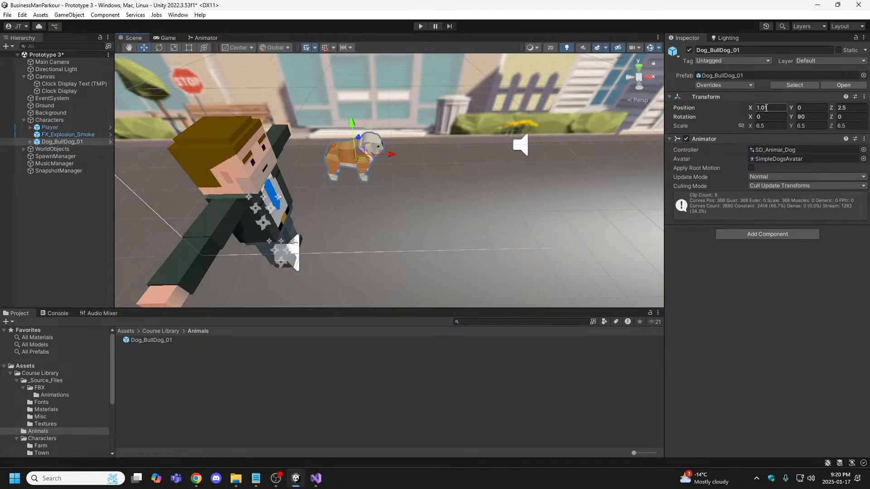
left_click(772, 109)
type("1")
key("Return")
- Play-test the scene with the bulldog running beside the player, jump over the obstacles, and stop the game
left_click(419, 27)
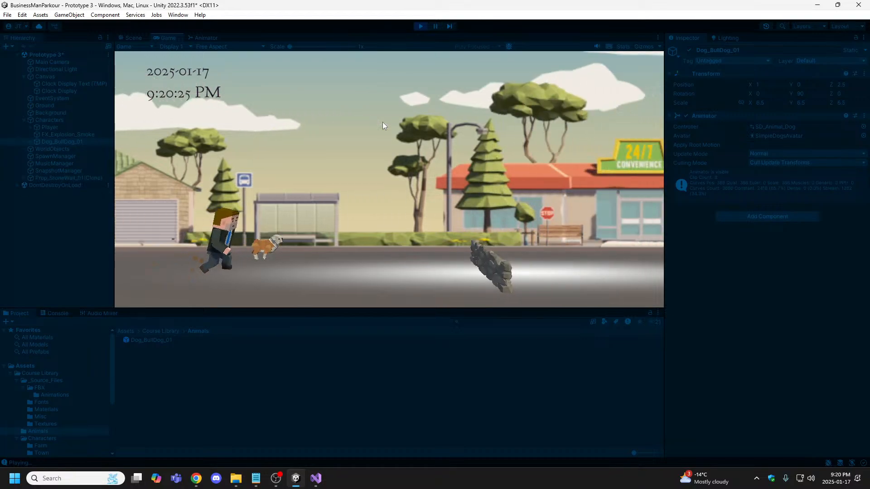
key("space")
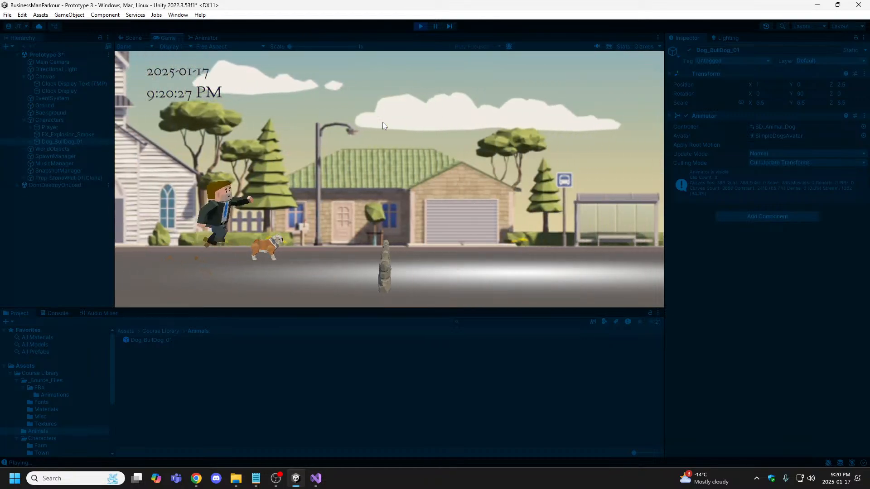
key("space")
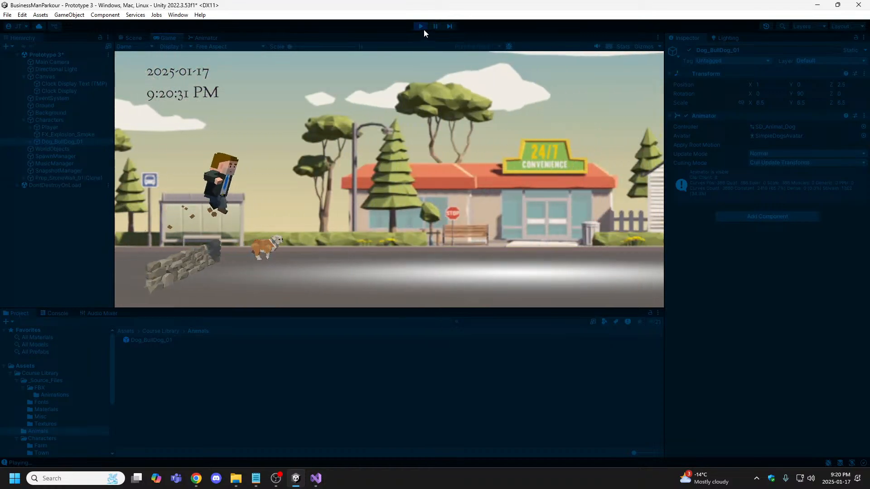
left_click(421, 26)
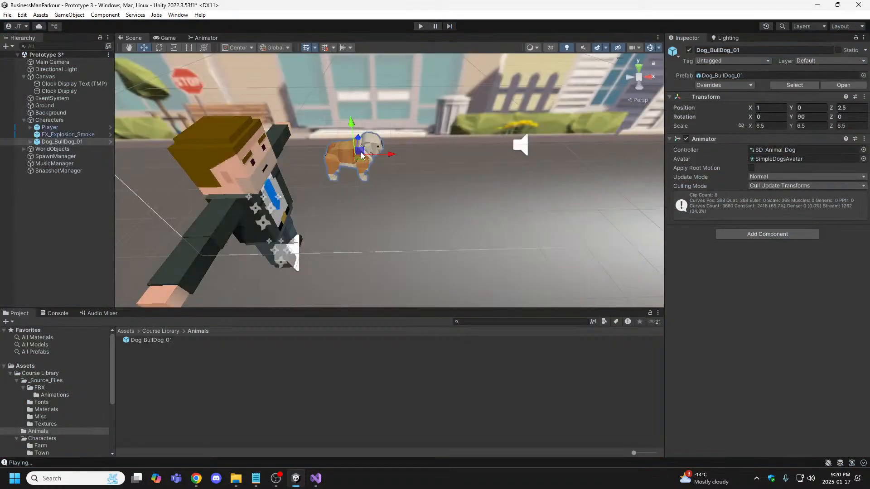
- Delete the whole Dog_BullDog_01 object from Characters in the scene
left_click_drag(404, 170, 392, 125, "alt")
key("s")
right_click_drag(392, 125, 392, 124)
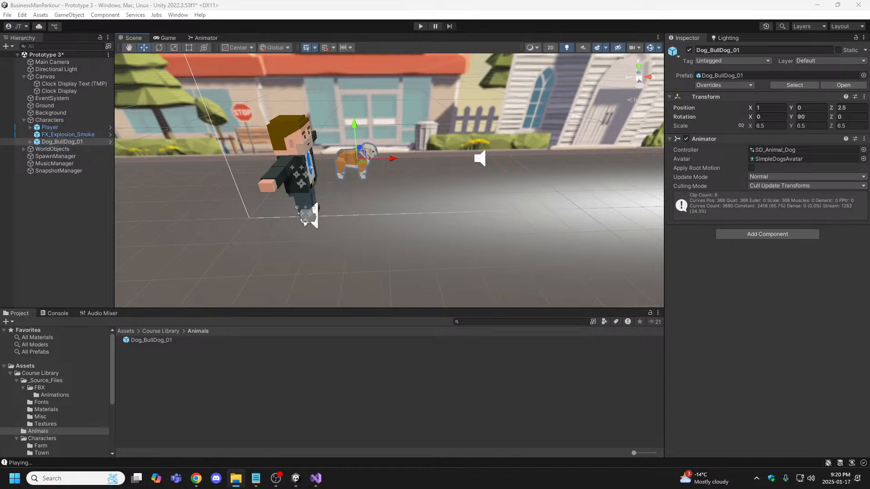
left_click(341, 165)
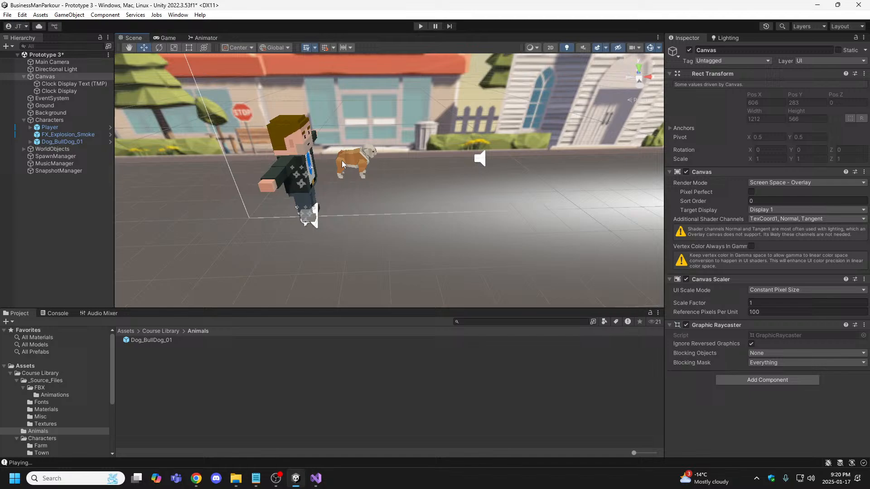
left_click(368, 164)
key("Delete")
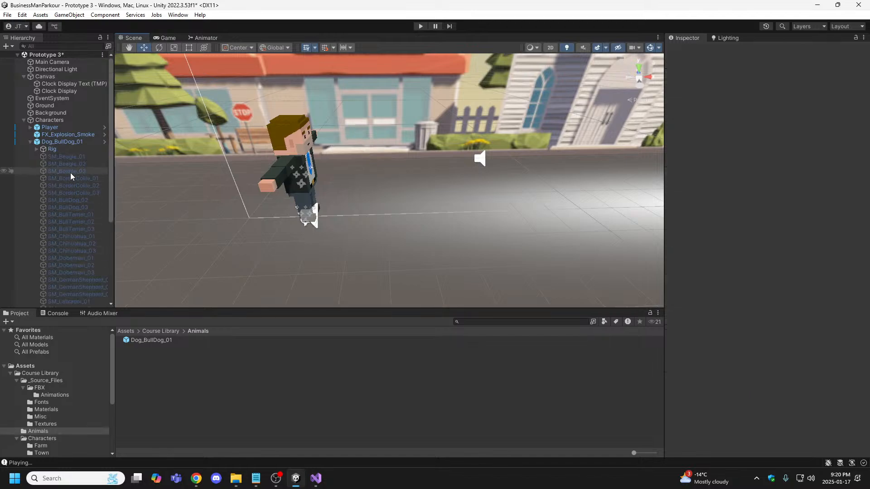
key("ctrl+z")
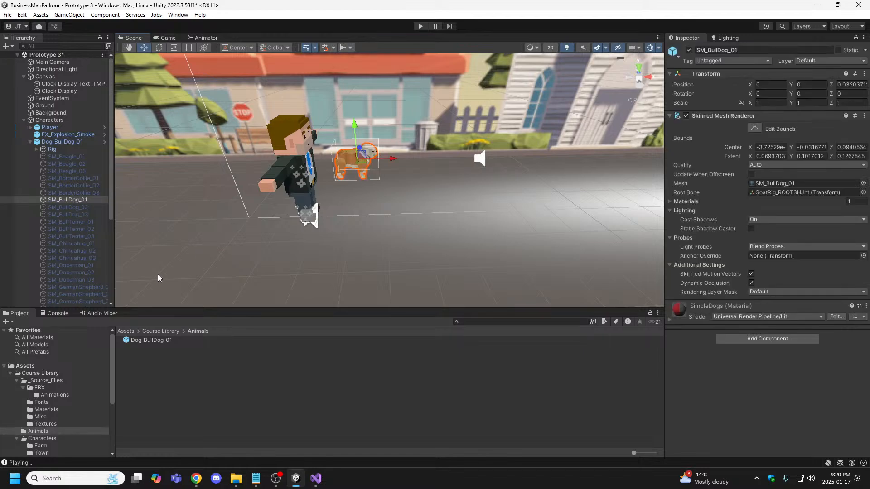
left_click(62, 142)
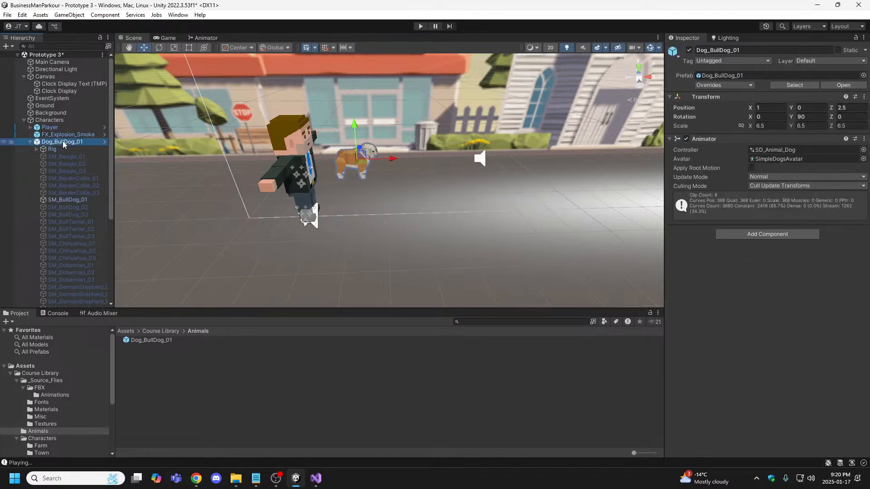
key("Delete")
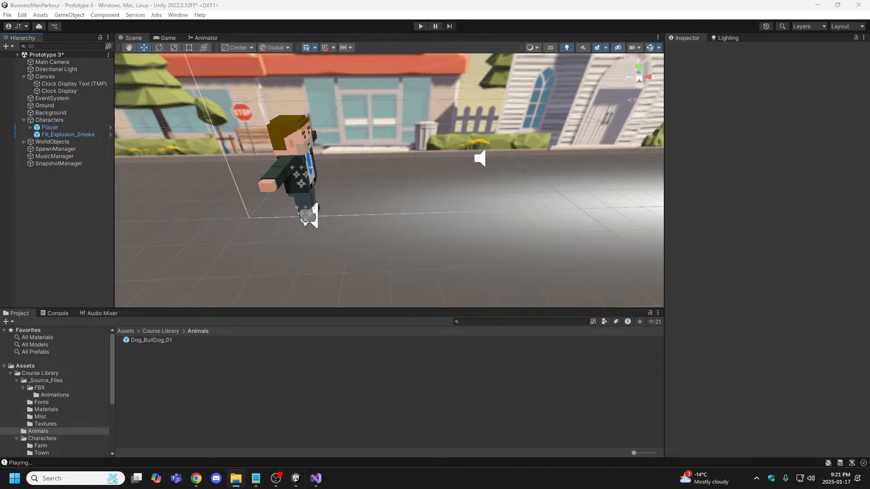
- Bring the Dog_GermanShepherd_01 prefab into the Animals folder and place it under Characters at about Z 1.77
left_click_drag(116, 365, 55, 124)
right_click_drag(340, 202, 218, 170)
key("d")
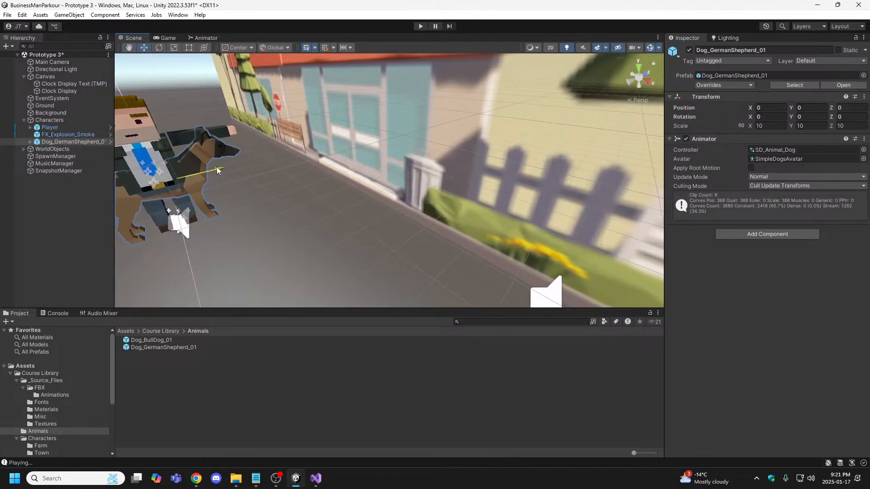
left_click_drag(217, 170, 295, 152)
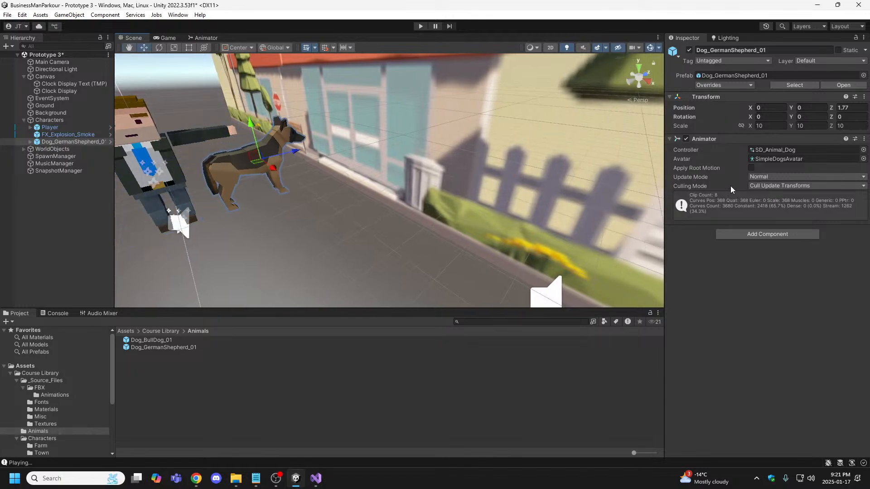
- Set the German Shepherd's Y rotation to 90 and move it to about X 0.527, Z 2.05
left_click(811, 116)
type("90")
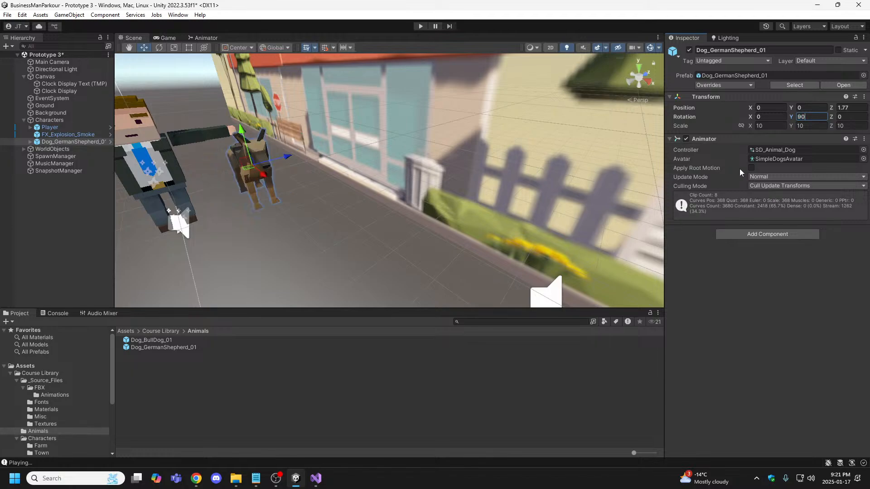
right_click_drag(299, 185, 272, 164)
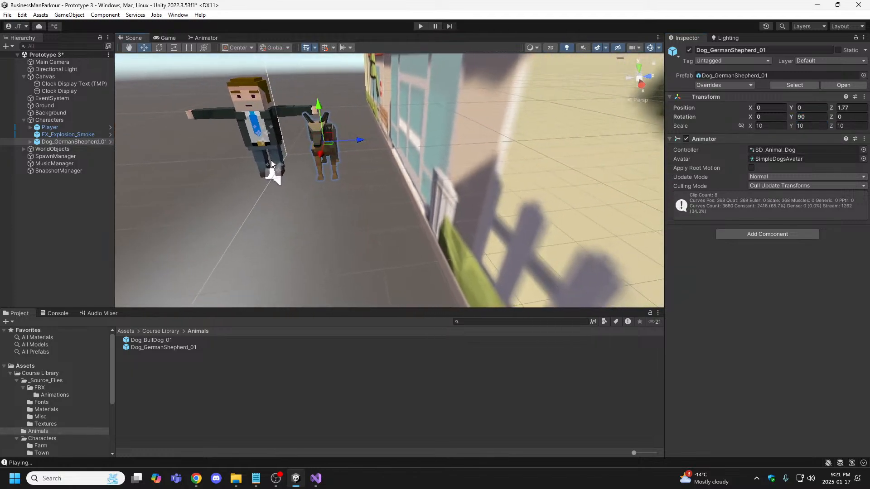
left_click_drag(342, 143, 357, 148)
right_click_drag(356, 148, 347, 244)
key("w")
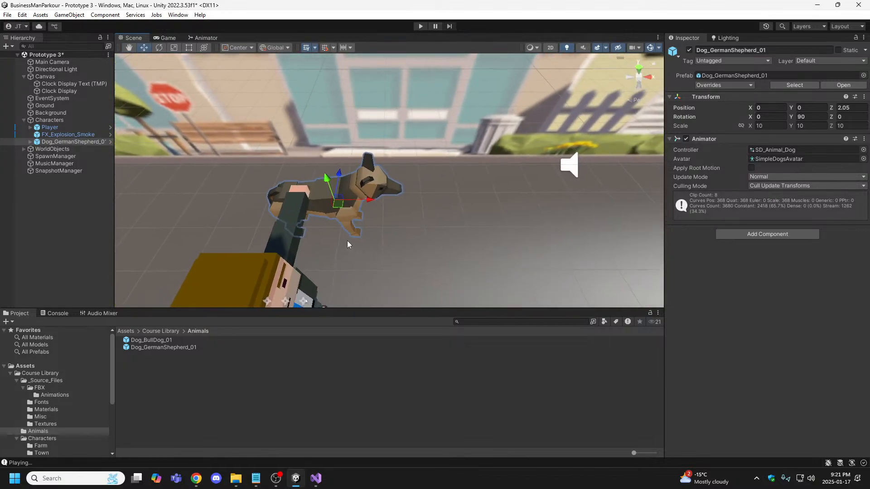
left_click_drag(370, 202, 396, 204)
right_click_drag(396, 204, 455, 102)
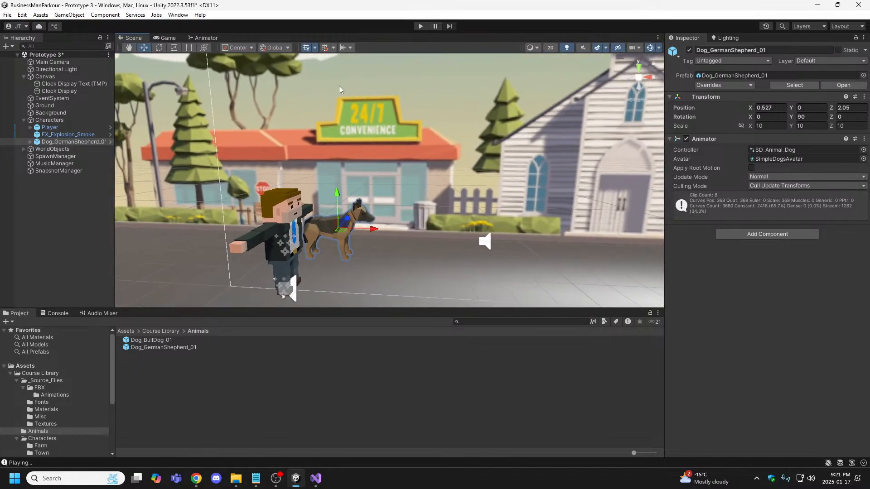
- Play-test the scene with the German Shepherd beside the player, jump over the obstacles, and stop the game
left_click(420, 26)
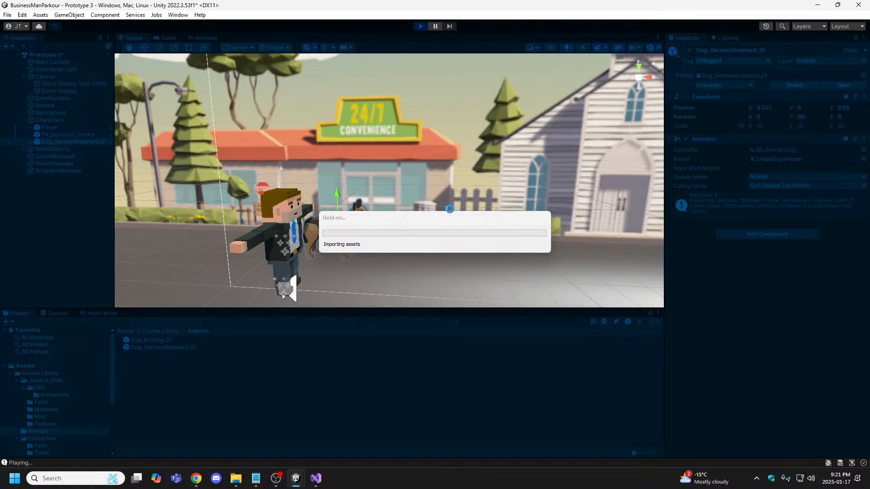
key("space")
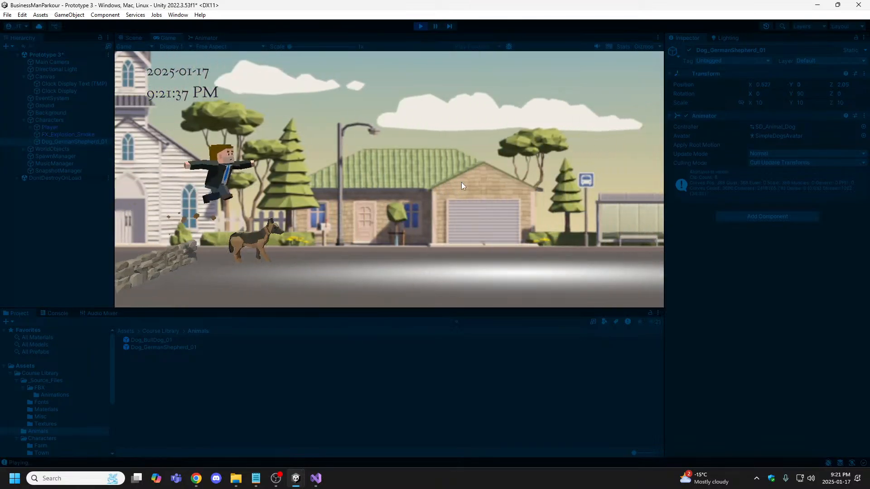
key("space")
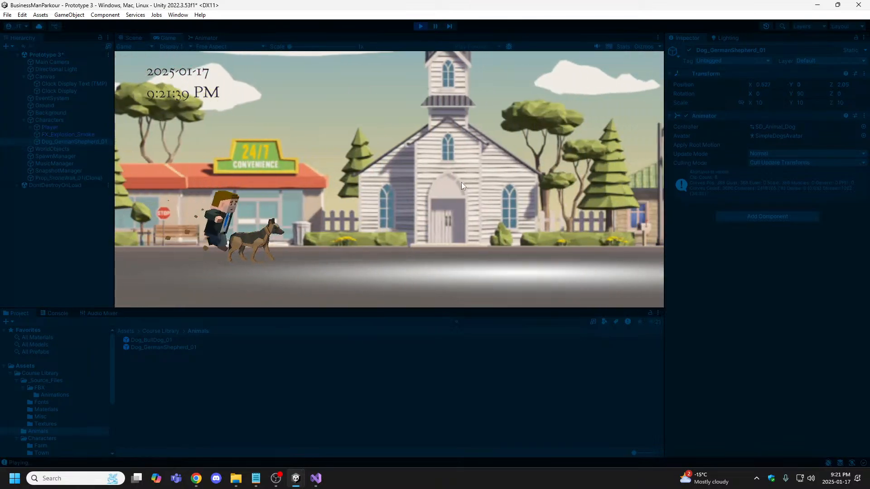
key("space")
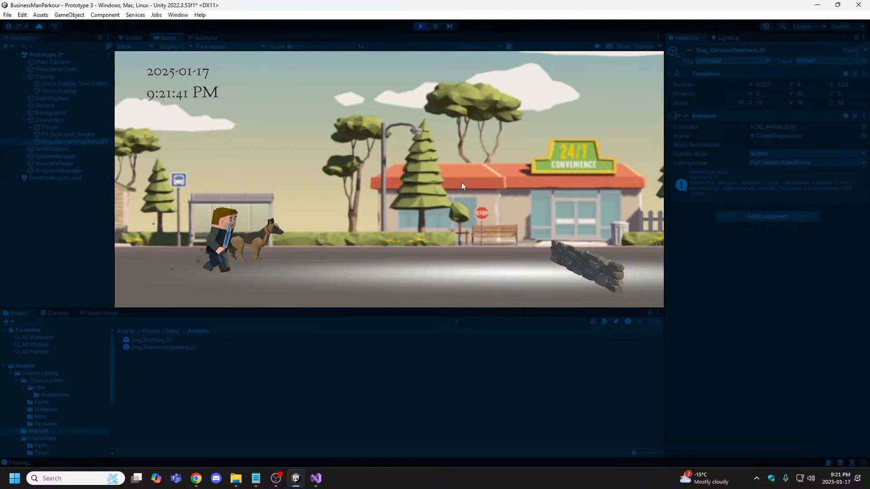
key("space")
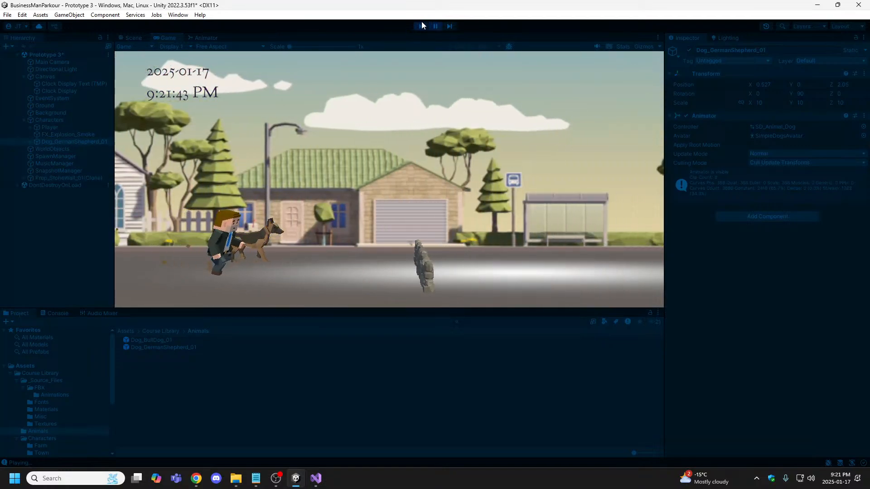
left_click(419, 26)
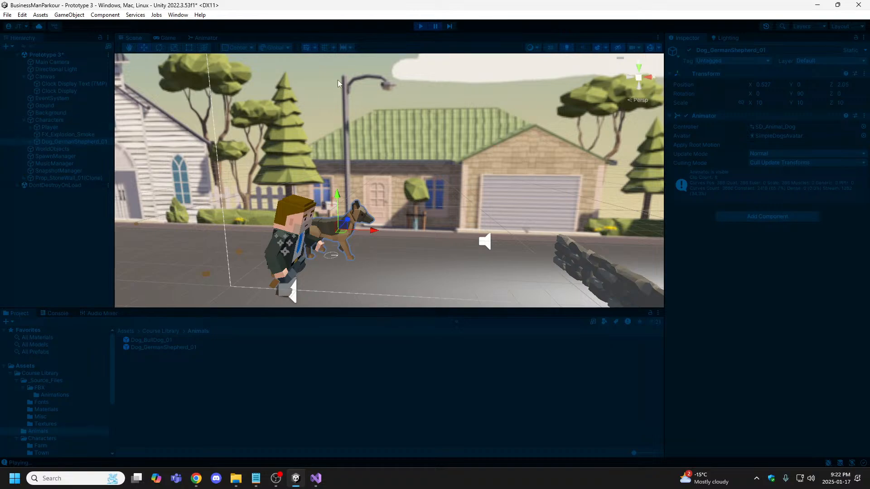
- View the running player, German Shepherd and approaching stone wall from farther back in the scene view, and end play mode
right_click_drag(352, 118, 366, 150)
key("s")
key("d")
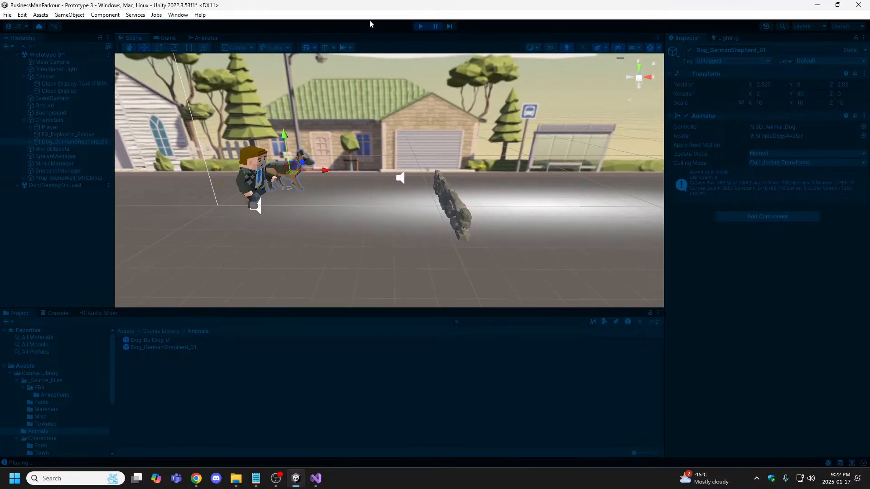
left_click(419, 25)
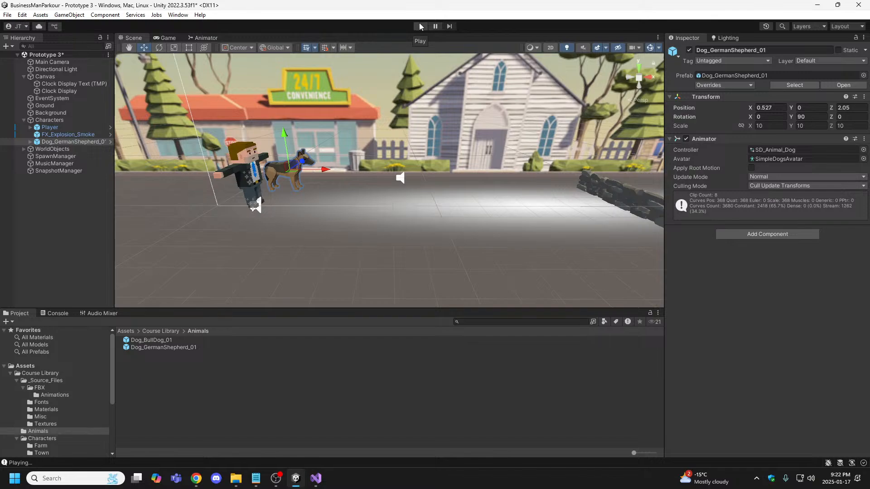
- Move the German Shepherd ahead of the player along the X axis to about X 1.52
left_click_drag(306, 202, 313, 207, "alt")
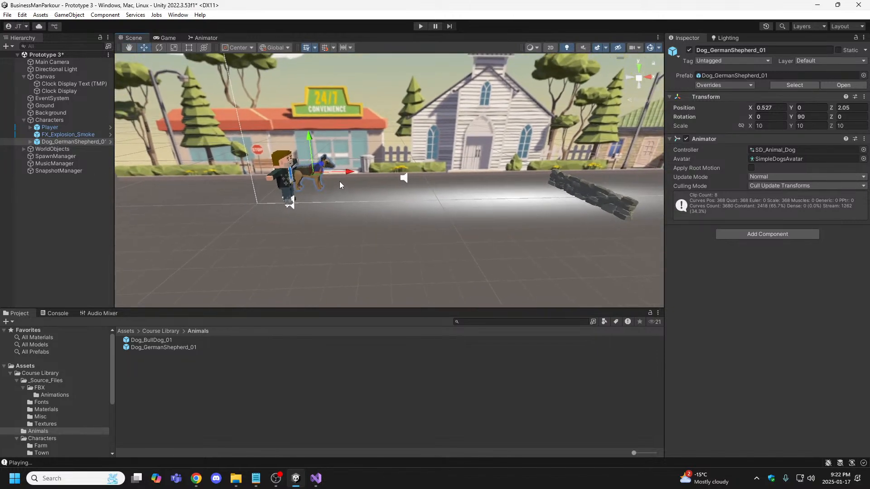
scroll(339, 182, "up", 4)
left_click_drag(303, 171, 332, 184)
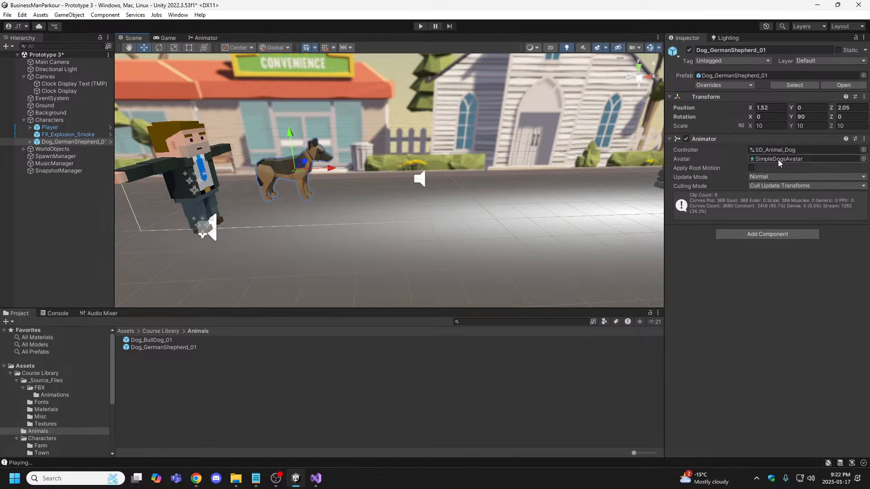
- Check the German Shepherd's animator controller graph and return to the scene to inspect the area around the stone wall
left_click(206, 38)
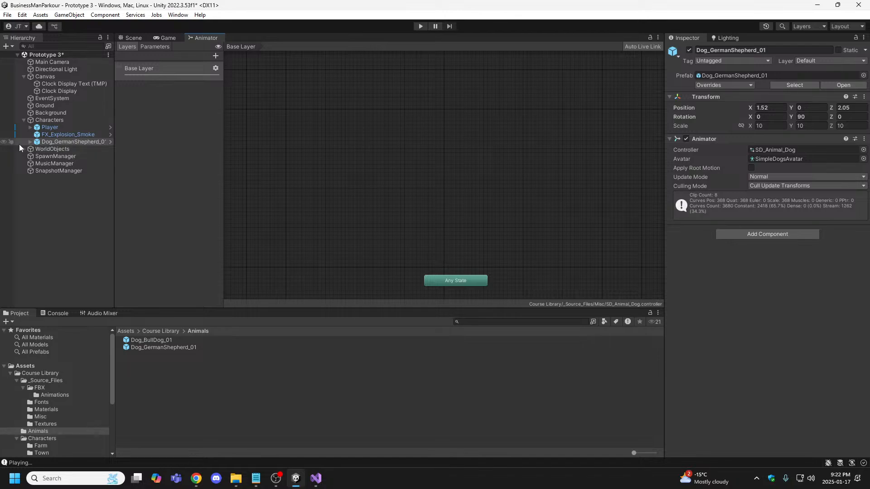
left_click(134, 38)
right_click_drag(478, 212, 462, 223)
key("s")
key("q")
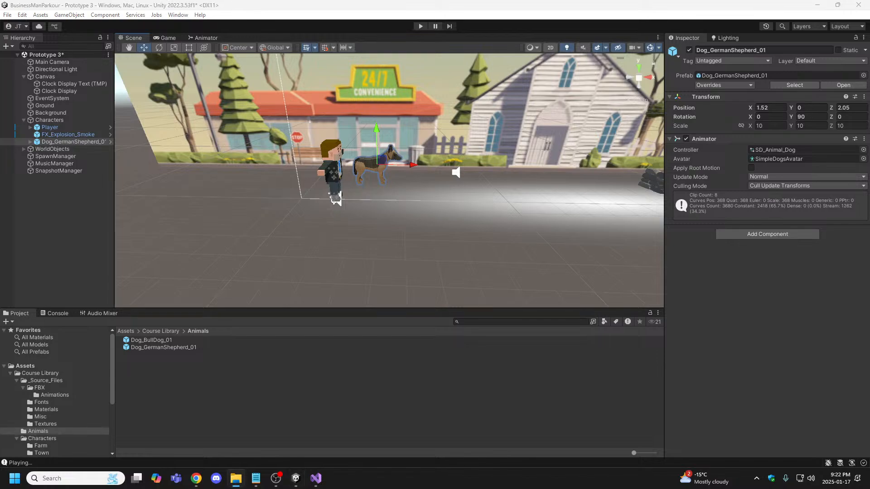
right_click_drag(330, 216, 380, 216)
key("w")
key("d")
key("a")
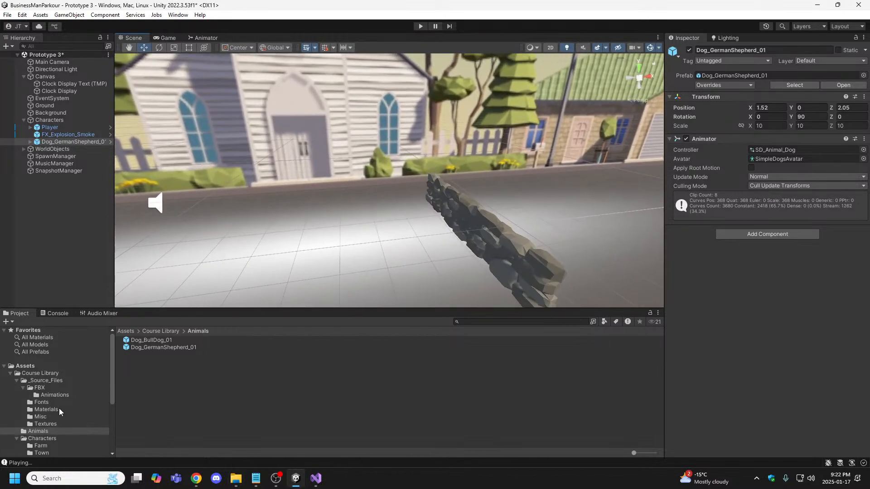
- Place the Food_Cookie_01 prefab from the Food folder under WorldObjects and raise it to about Y 1.99
scroll(109, 403, "down", 3)
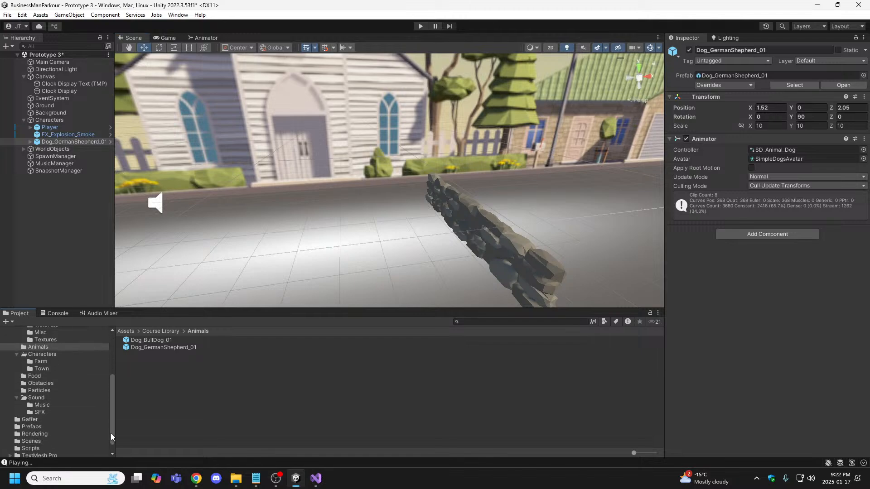
scroll(114, 427, "down", 2)
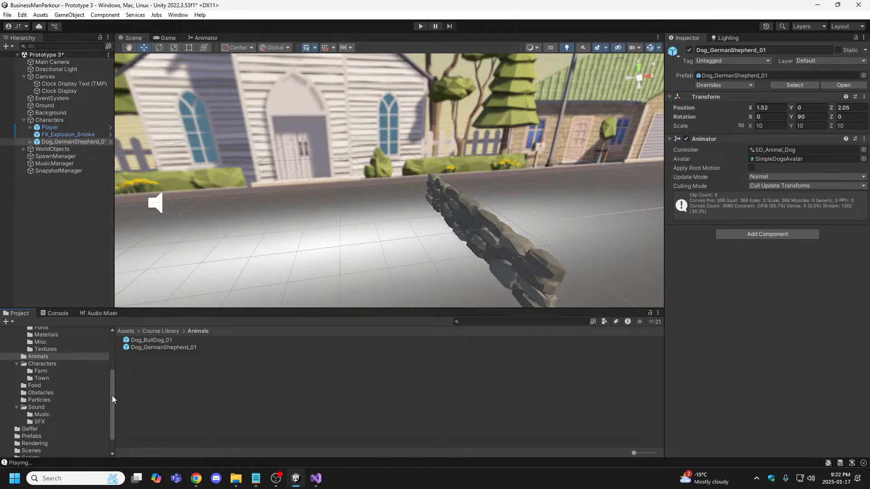
left_click_drag(112, 402, 113, 407)
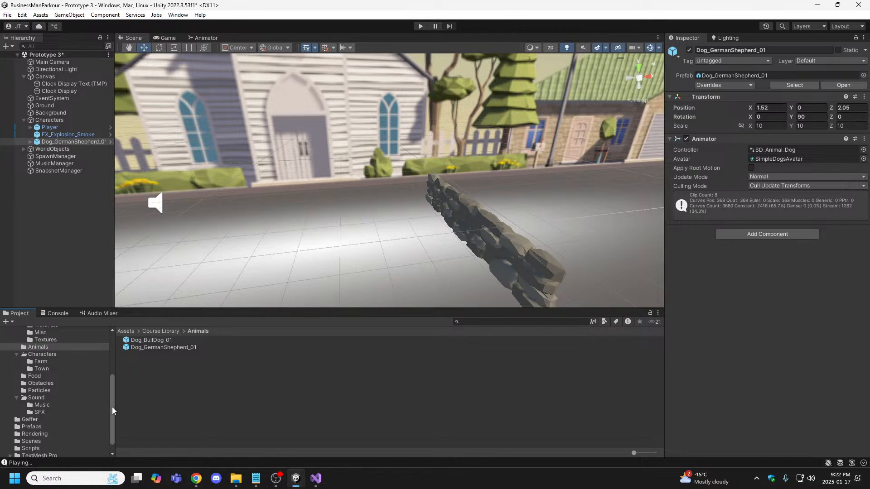
scroll(113, 386, "up", 5)
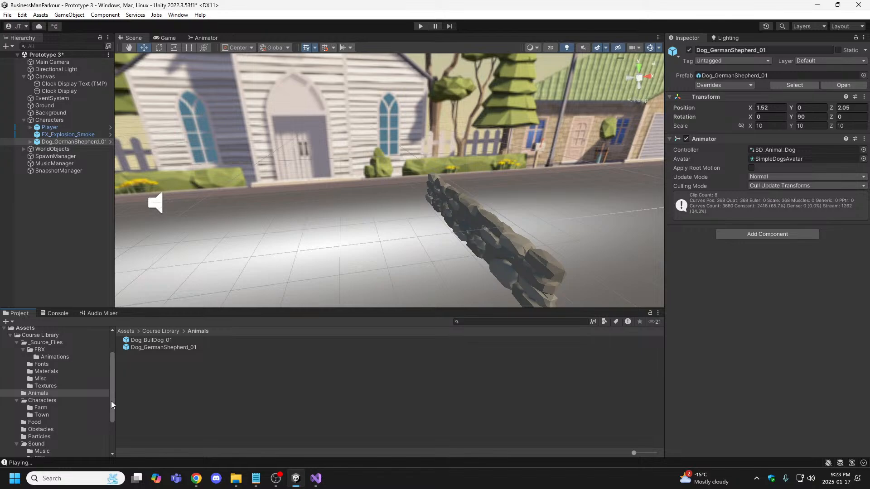
mouse_move(112, 405)
left_mouse_down()
mouse_move(109, 411)
mouse_move(116, 385)
mouse_move(116, 408)
left_mouse_up()
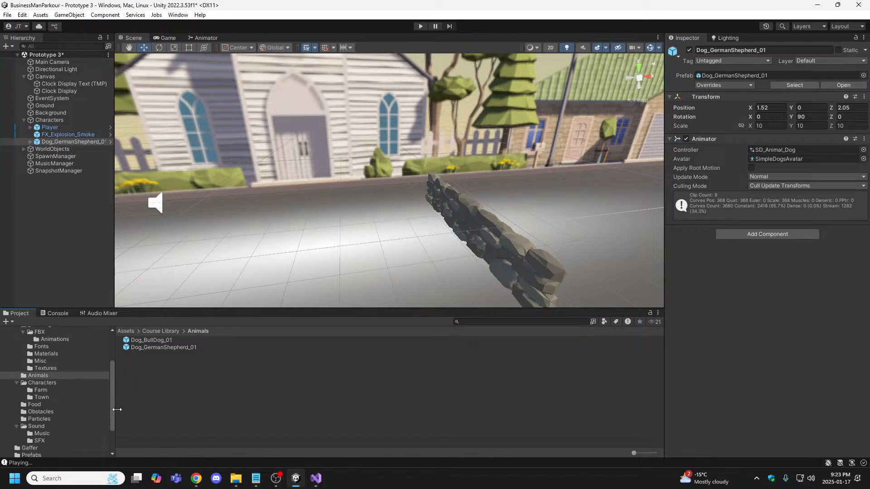
left_click(35, 405)
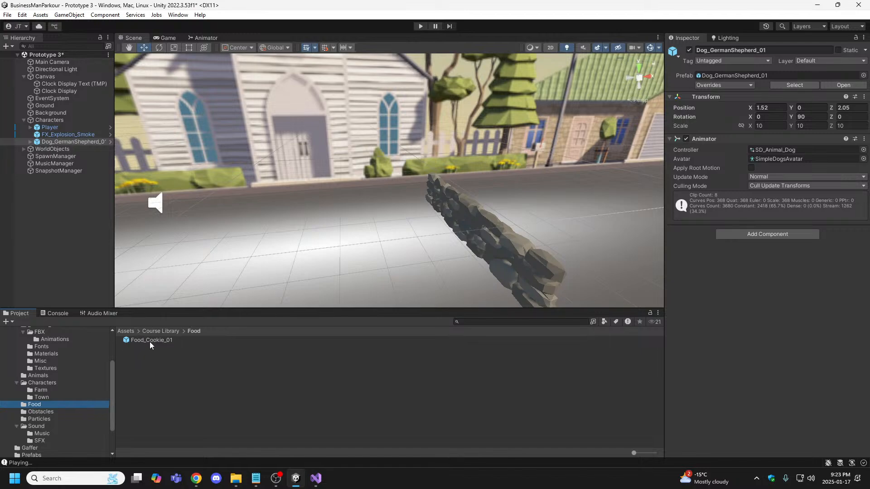
left_click_drag(146, 341, 51, 151)
right_click_drag(448, 257, 448, 257)
key("d")
left_click_drag(384, 203, 385, 136)
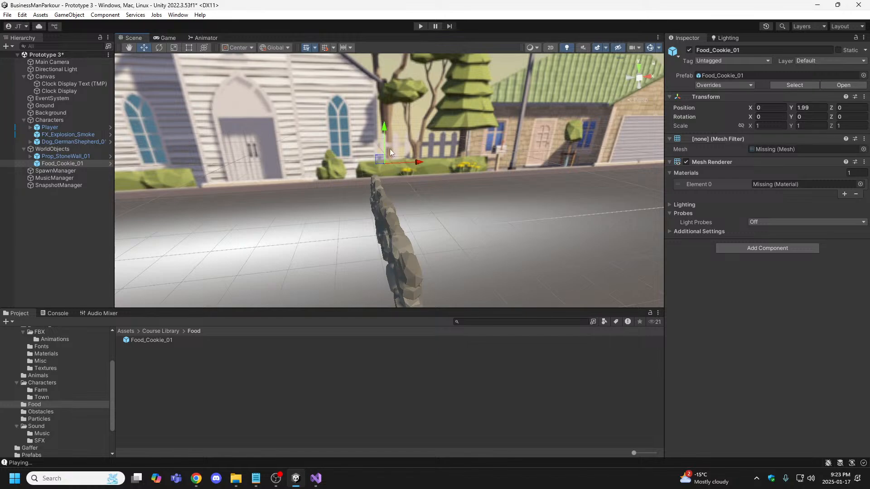
right_click_drag(385, 141, 483, 194)
right_click_drag(514, 262, 475, 269)
- Delete the Food_Cookie_01 object from WorldObjects in the scene
left_click(68, 164)
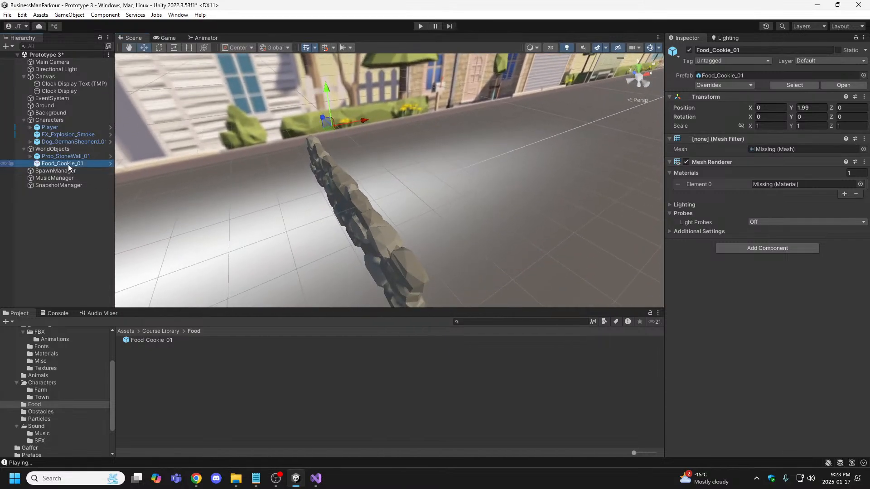
right_click(68, 166)
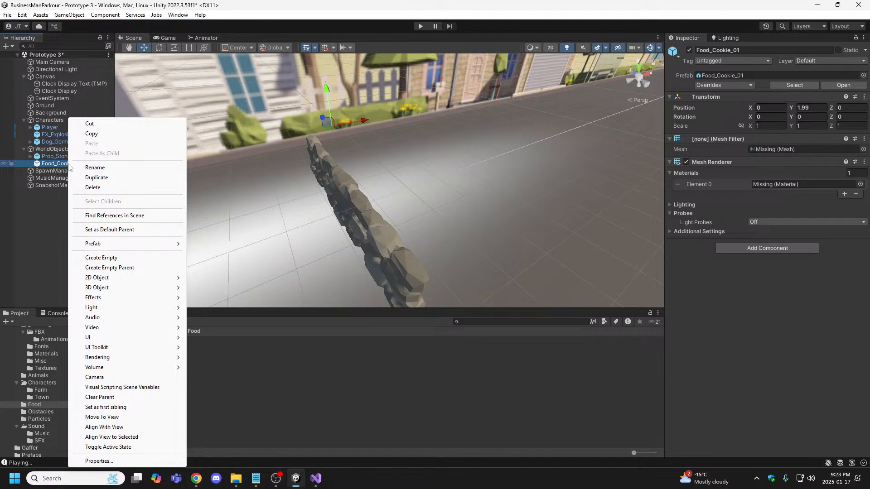
left_click(100, 188)
right_click_drag(259, 234, 304, 239)
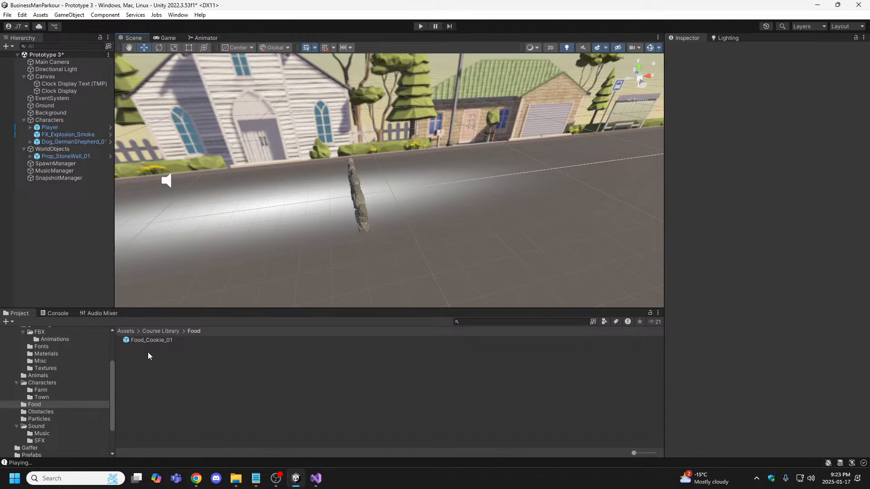
- Delete the Food_Cookie_01 prefab and the Food folder from the Course Library
left_click(155, 341)
right_click(155, 340)
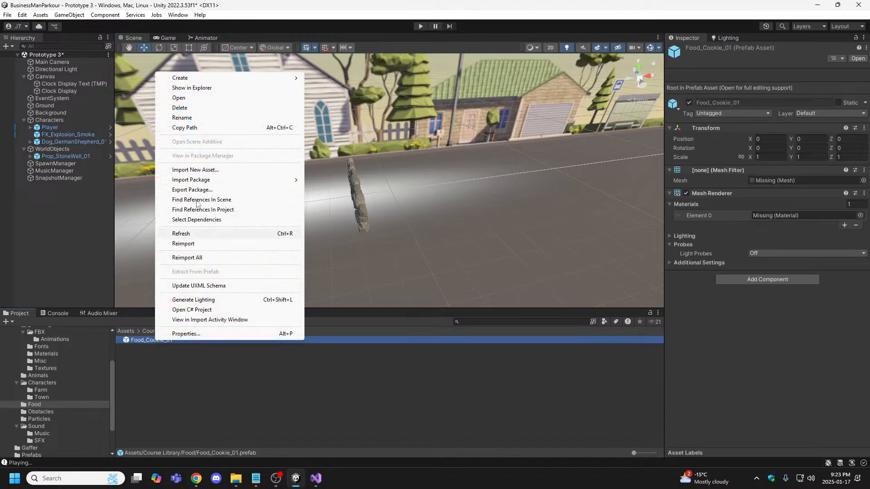
left_click(180, 108)
left_click(466, 254)
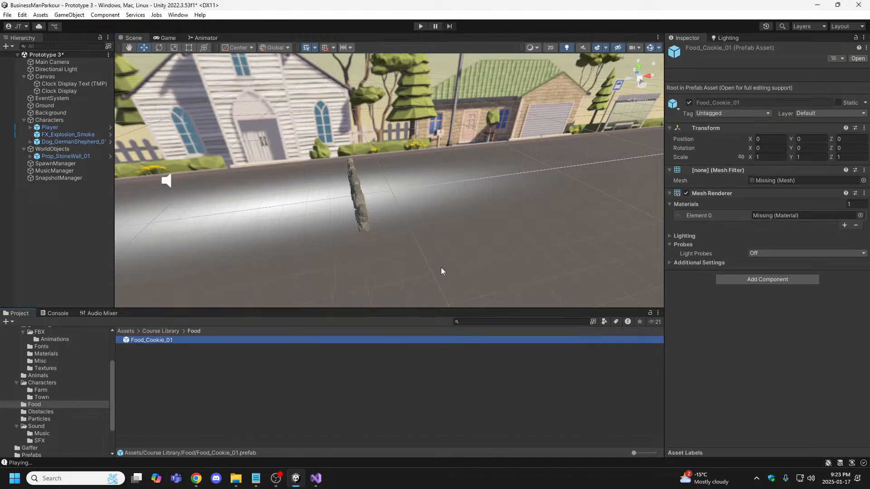
right_click(41, 404)
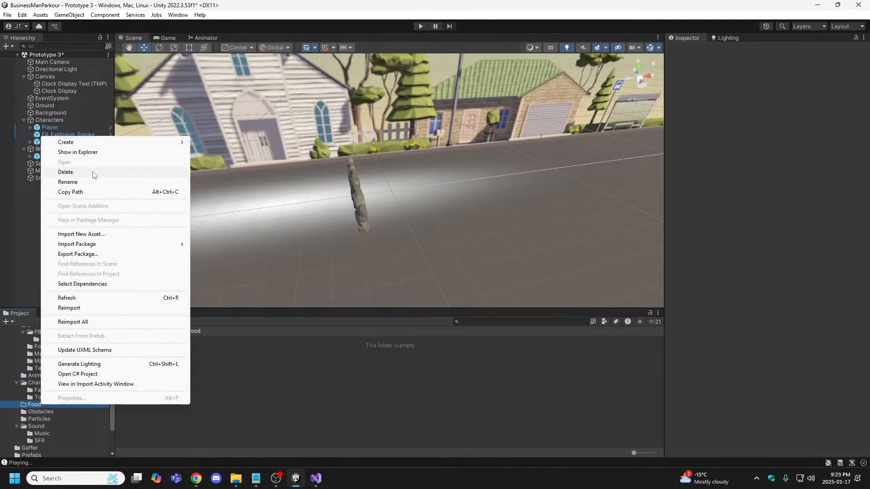
left_click(94, 173)
left_click(460, 256)
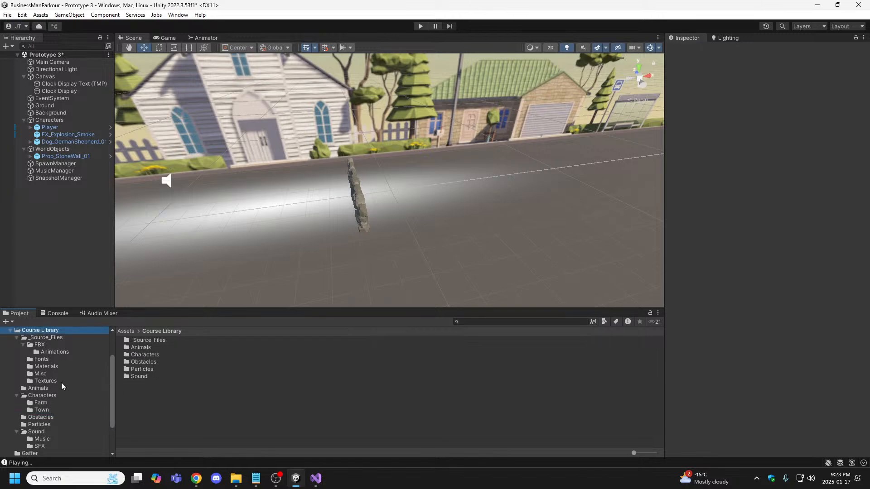
- Look through the Materials folder and place the Prob_Rock_Boulder_01 prefab from Obstacles under WorldObjects
left_click(48, 366)
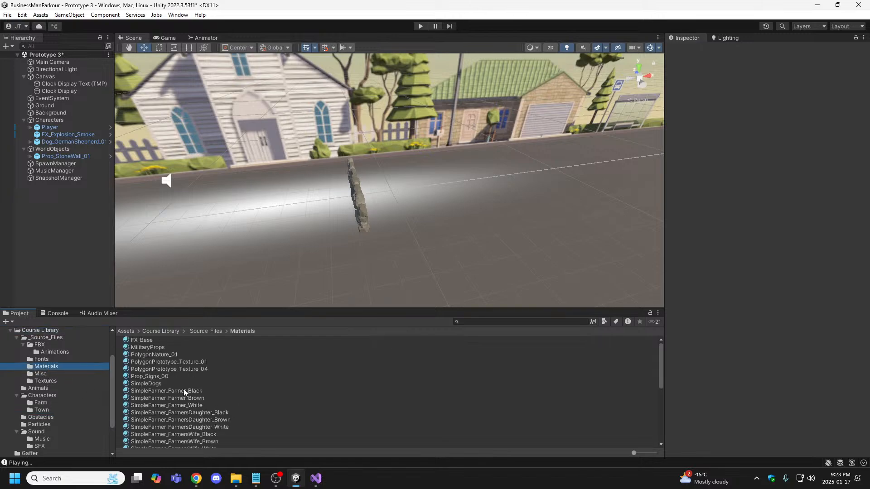
scroll(167, 399, "down", 10)
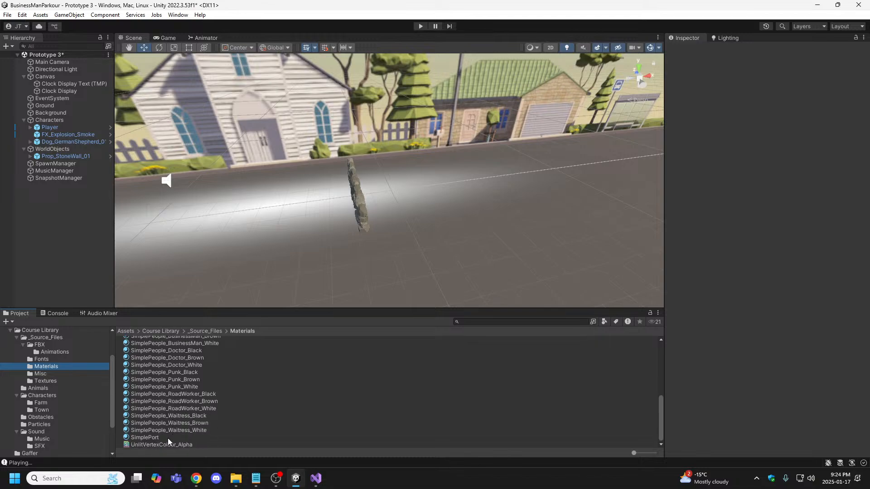
scroll(167, 438, "up", 10)
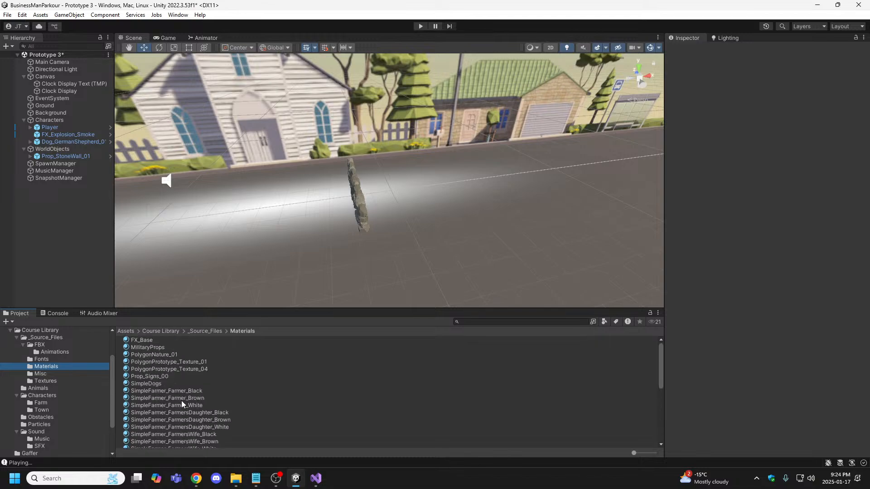
left_click(43, 417)
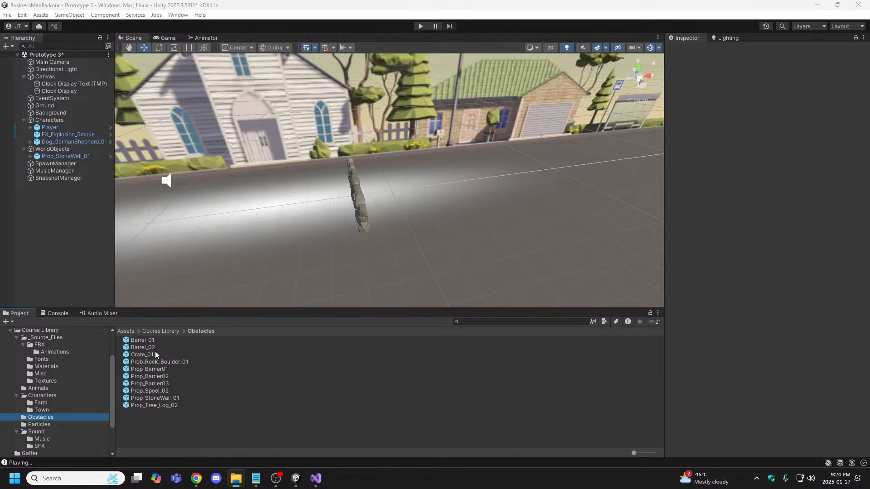
left_click(160, 362)
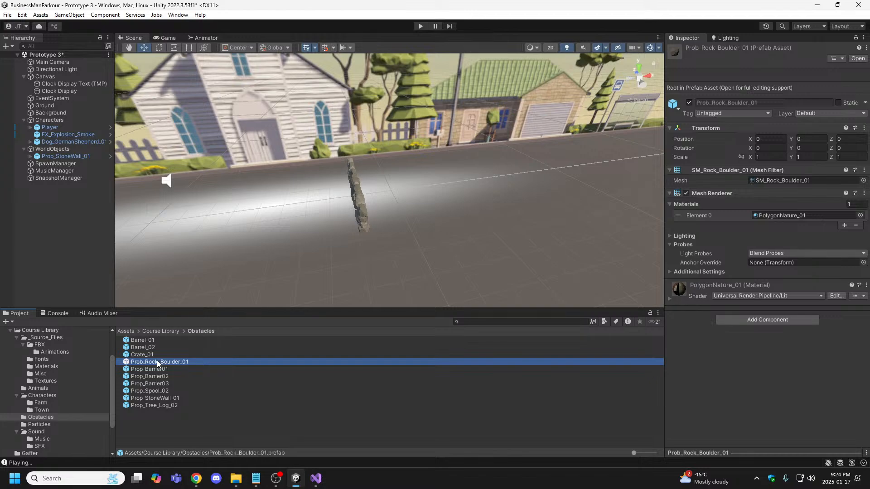
left_click_drag(156, 361, 64, 149)
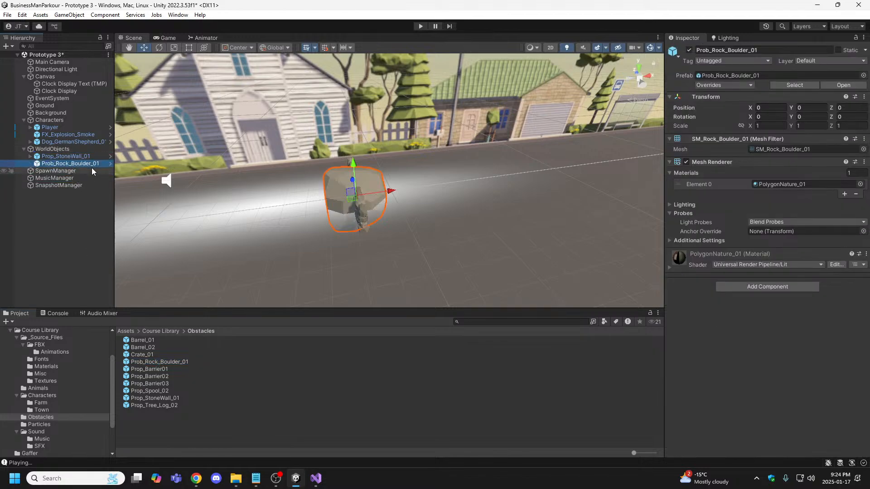
- Raise the rock boulder above the stone wall to about Y 3.05 and turn on constrained proportions for its scale
left_click_drag(372, 223, 346, 224, "alt")
key("w")
right_click_drag(346, 223, 345, 213)
left_click_drag(329, 228, 323, 150)
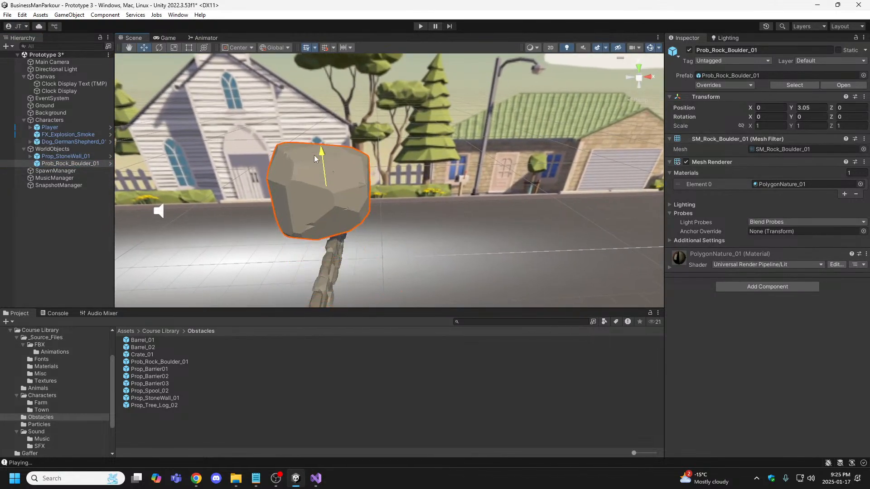
left_click(741, 125)
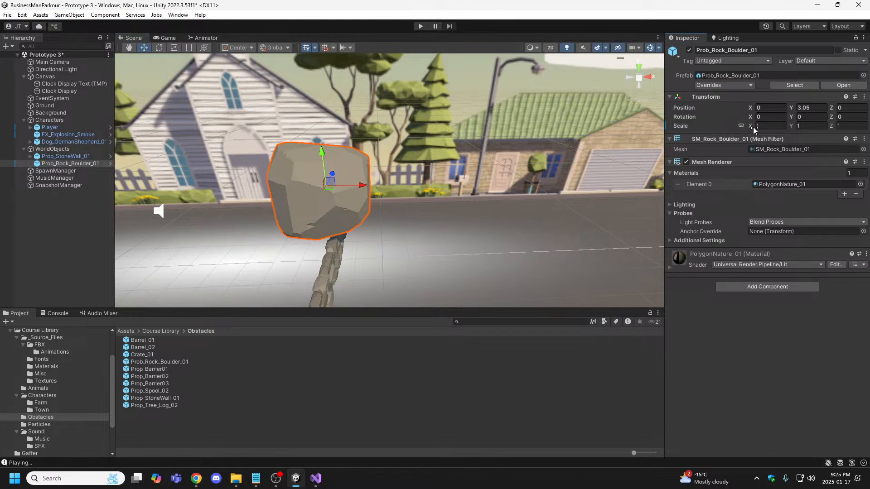
- Scale the rock boulder uniformly to 0.25, turn off constrained proportions and set its Y position to 4
left_click(764, 126)
type(".25")
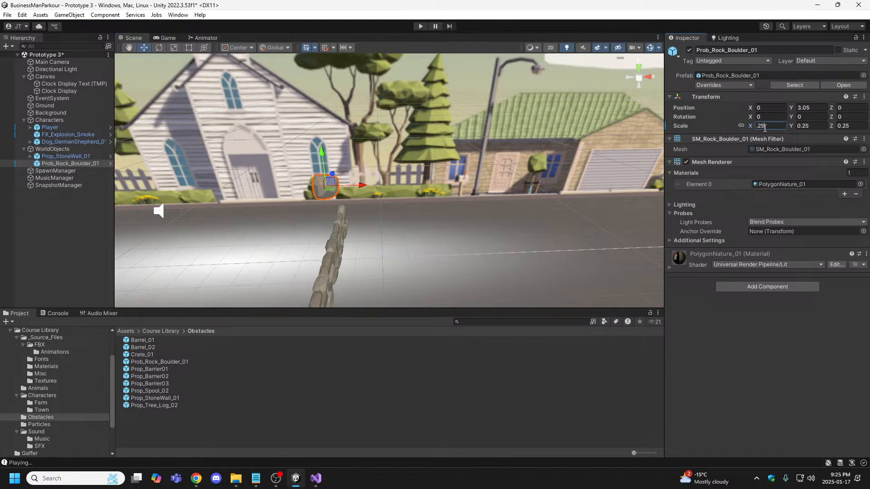
left_click(741, 126)
left_click(812, 108)
type("4")
key("Tab")
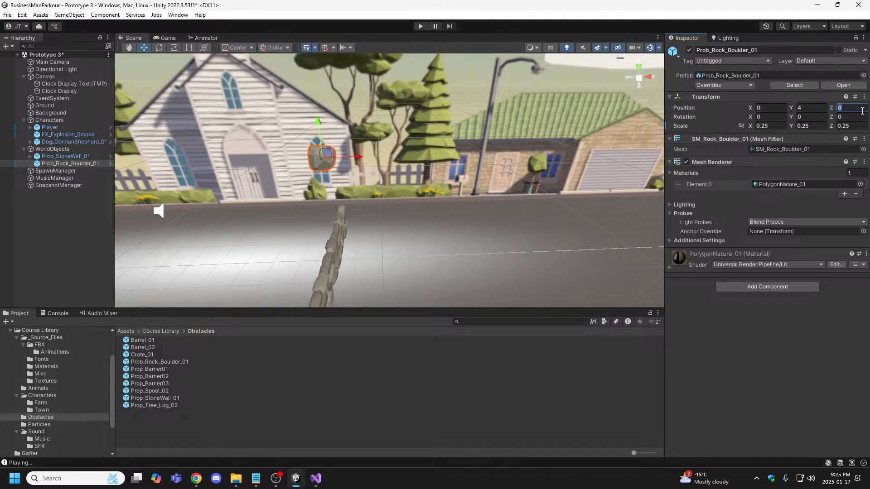
- Create a new tag named Coin in the project's tag list
right_click_drag(264, 216, 420, 189)
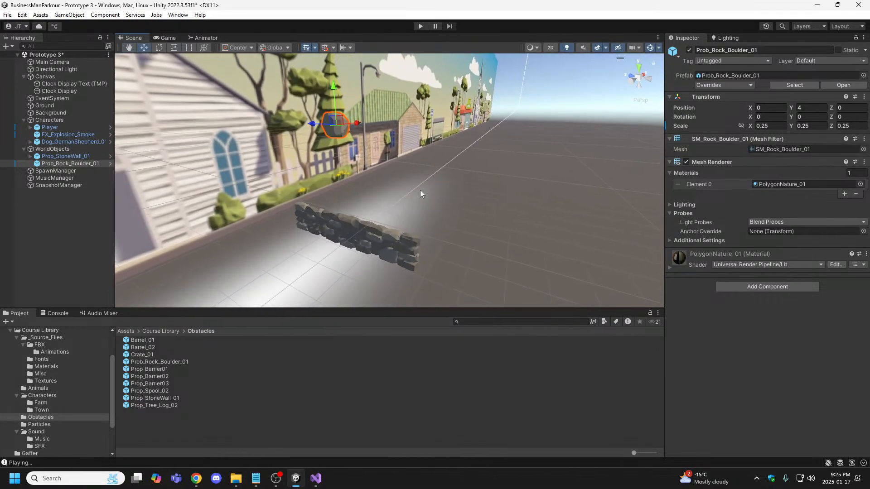
left_click(767, 61)
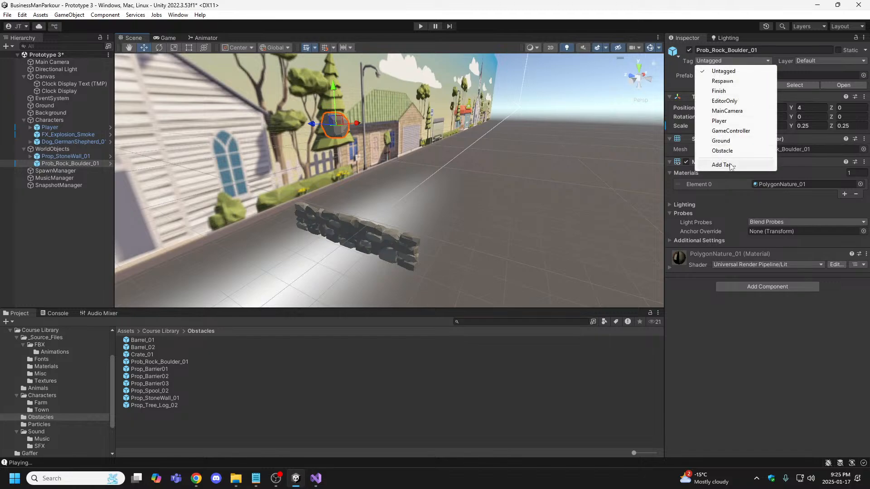
left_click(729, 164)
left_click(845, 102)
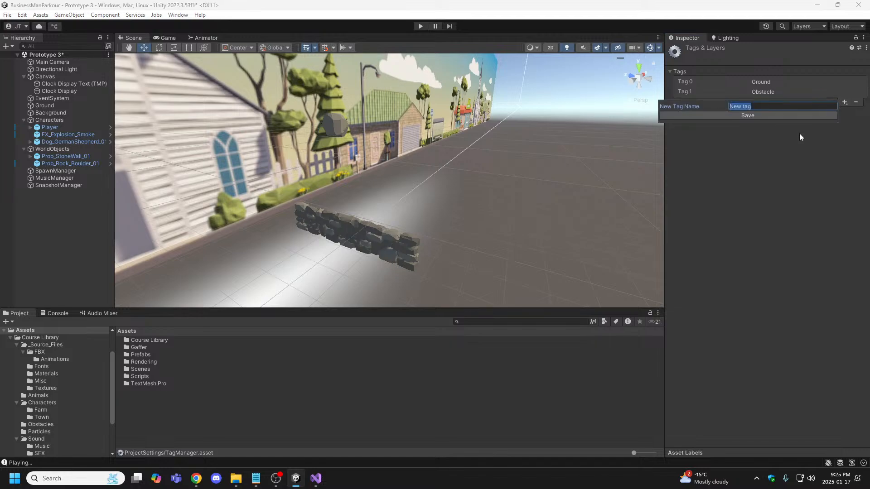
type("Coin")
left_click(757, 115)
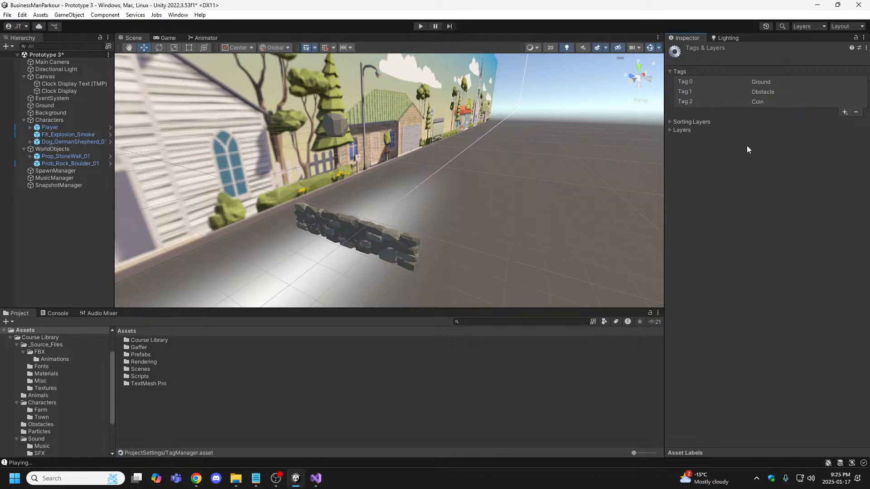
- Assign the Coin tag to the Prob_Rock_Boulder_01 object in the scene
left_click(338, 118)
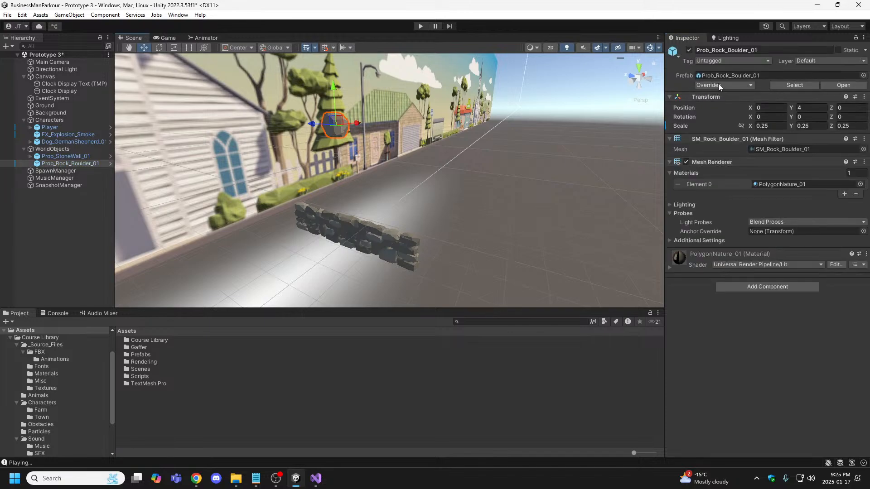
left_click(758, 61)
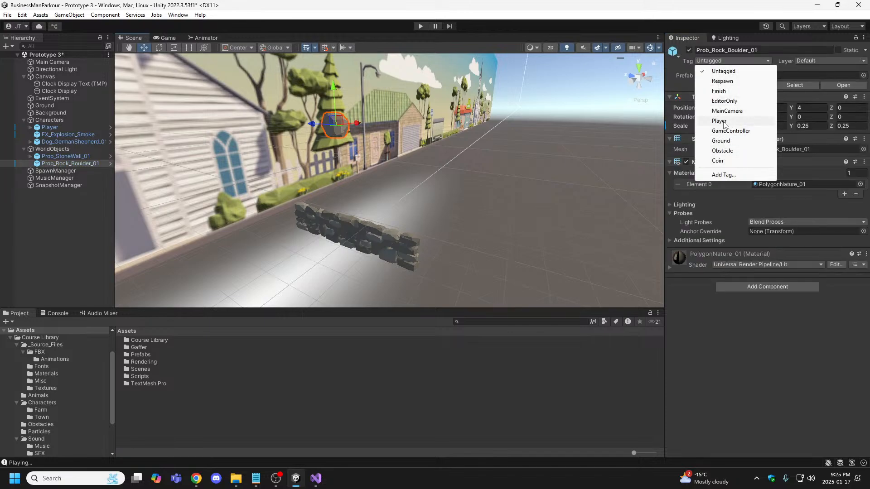
left_click(720, 161)
key("w")
right_click_drag(489, 148, 392, 173)
- Review the rock boulder's pending prefab overrides without applying them
left_click(750, 86)
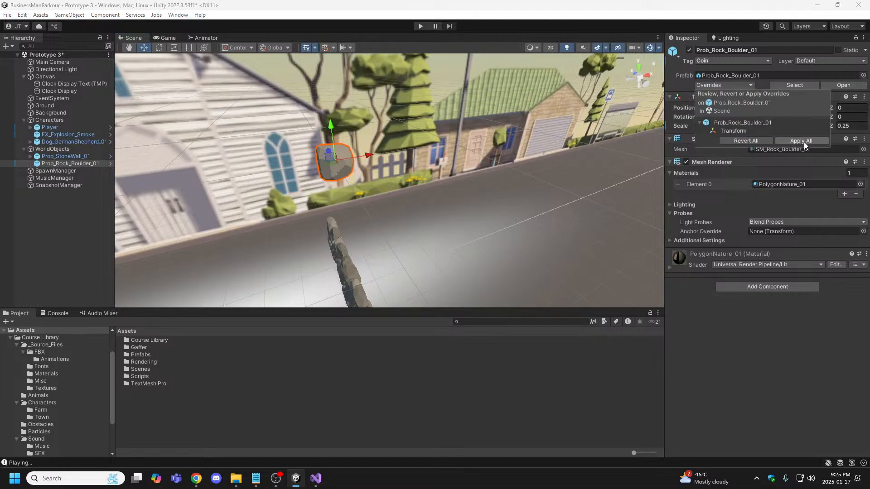
left_click(637, 6)
right_click_drag(381, 144, 364, 153)
key("s")
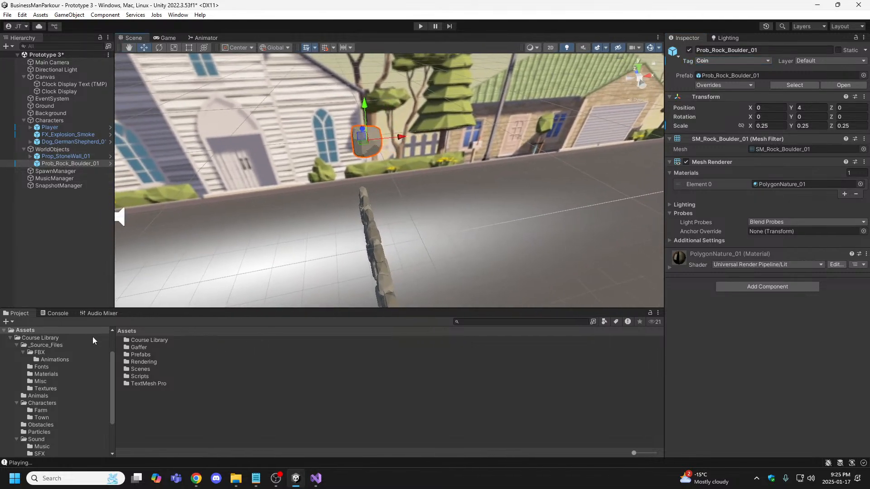
- Check the stone wall's components and add the MoveObstacle script to Prob_Rock_Boulder_01
left_click_drag(110, 382, 105, 413)
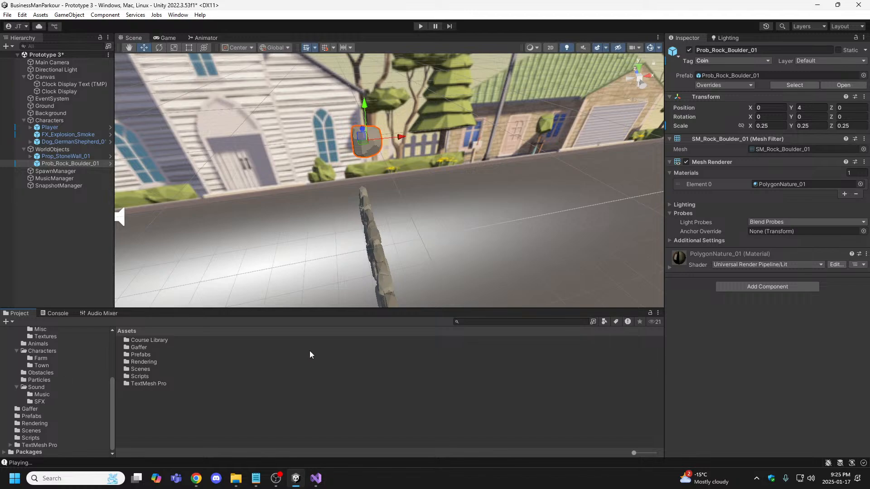
left_click(377, 273)
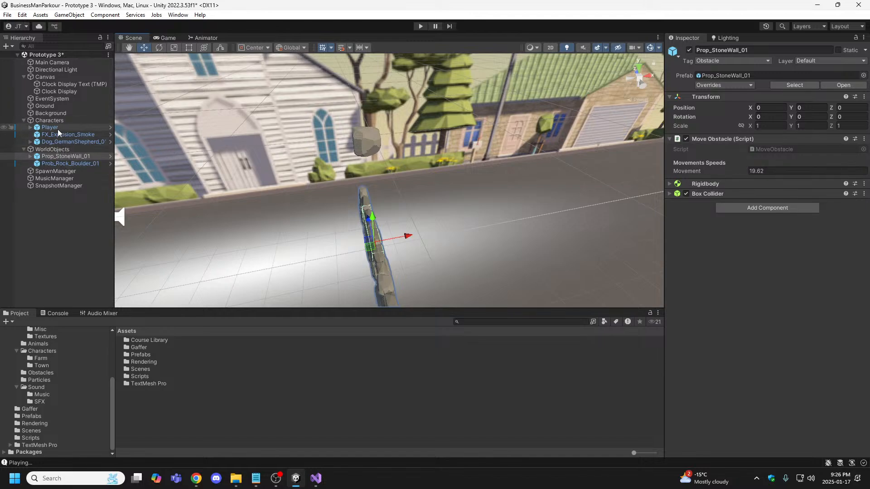
left_click(57, 156)
left_click(64, 163)
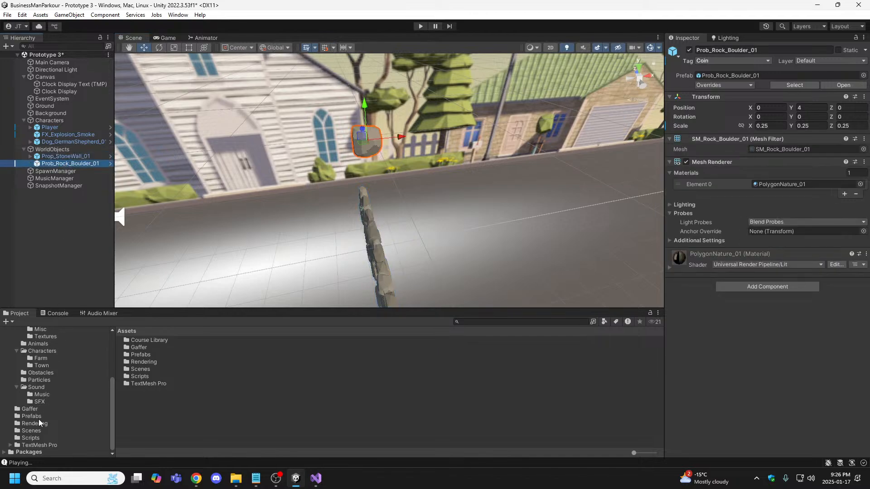
left_click(30, 437)
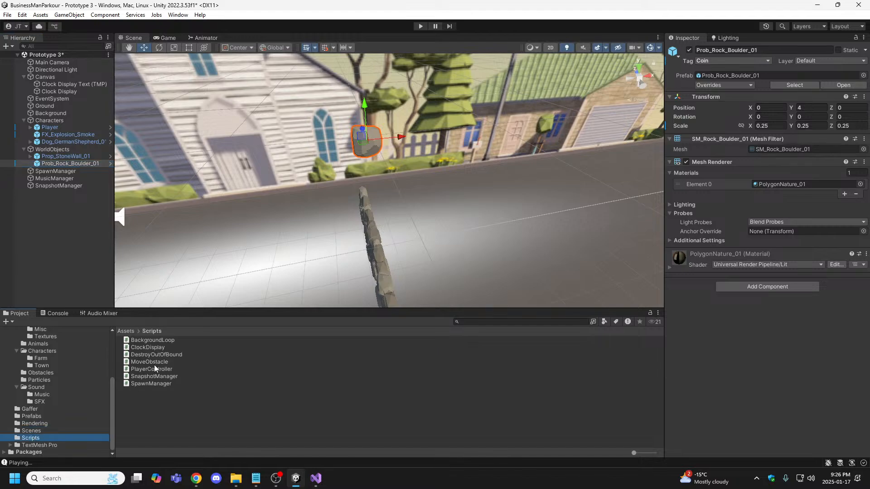
left_click_drag(151, 362, 702, 314)
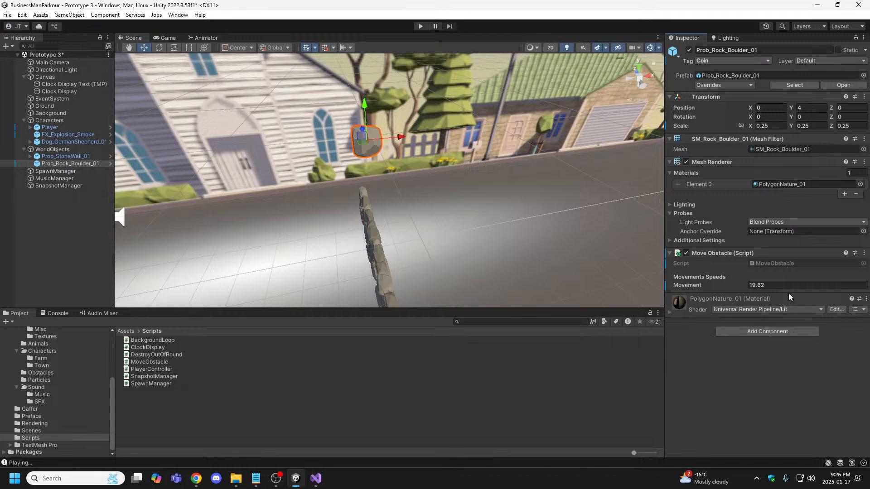
- Apply all overrides of Prob_Rock_Boulder_01 to its source prefab
right_click_drag(617, 279, 397, 175)
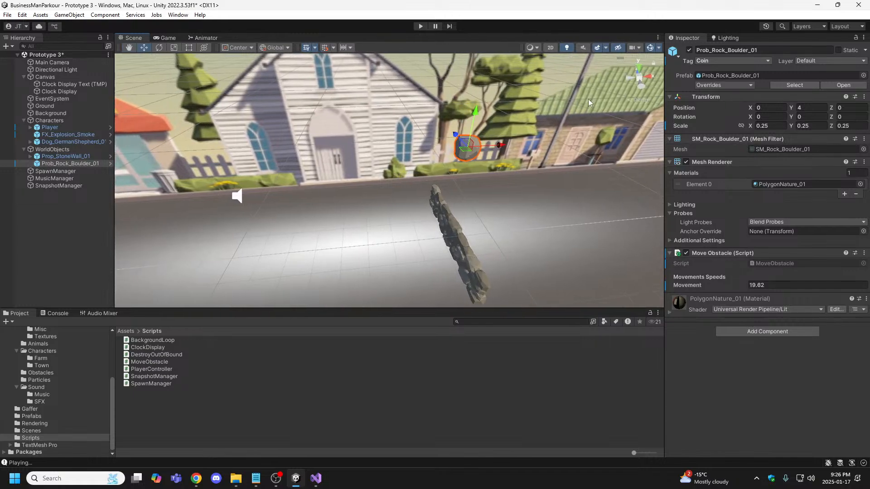
left_click(71, 158)
left_click(71, 161)
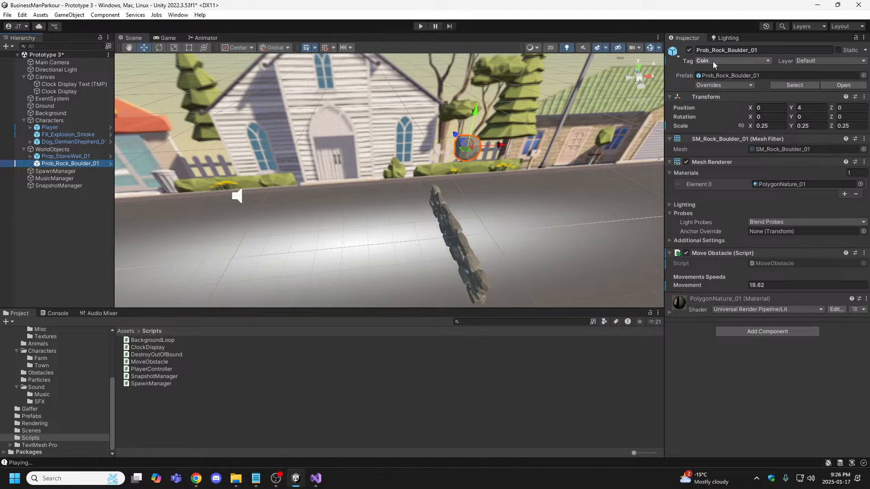
left_click(752, 85)
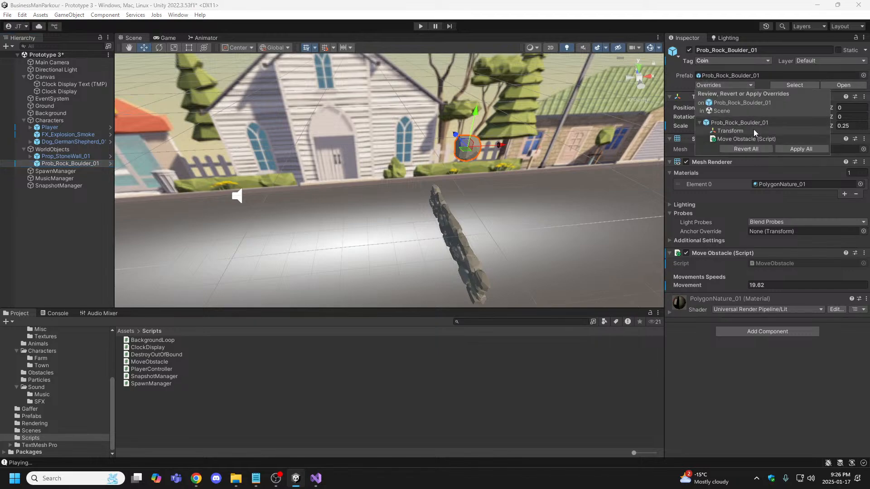
left_click(800, 148)
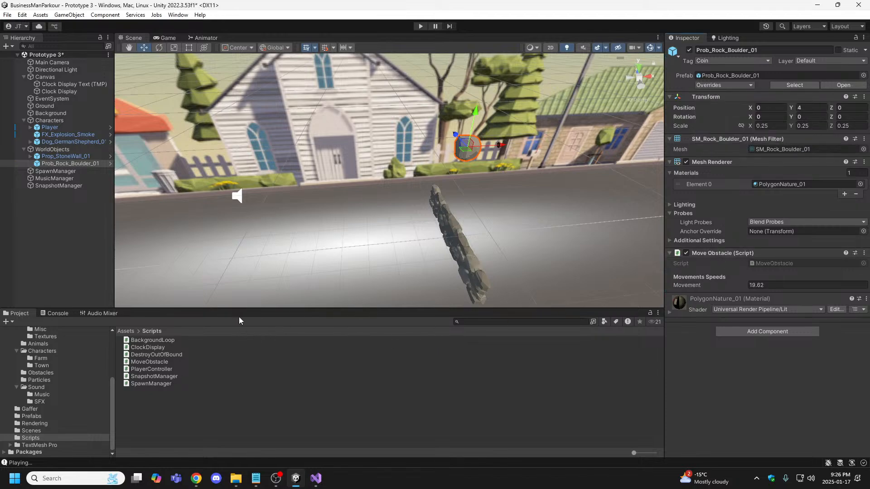
- Save the rock boulder as an original prefab in the Prefabs folder and collapse its Materials list
left_click(40, 417)
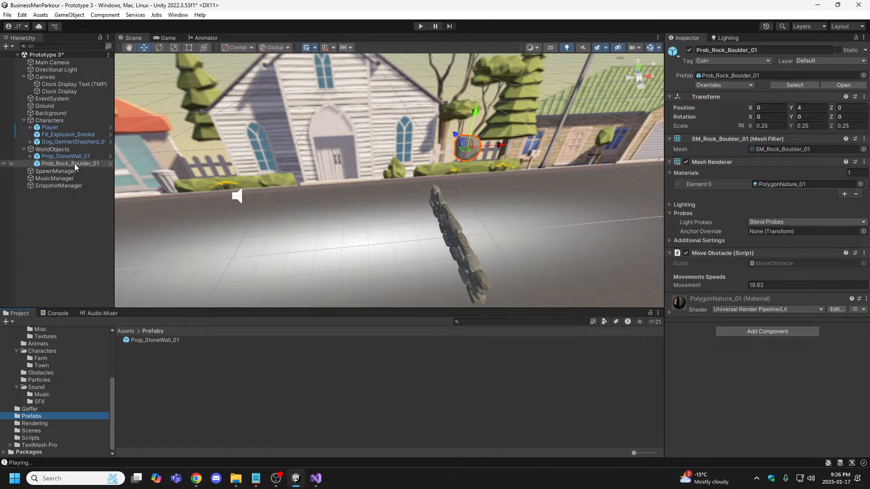
left_click_drag(75, 162, 163, 369)
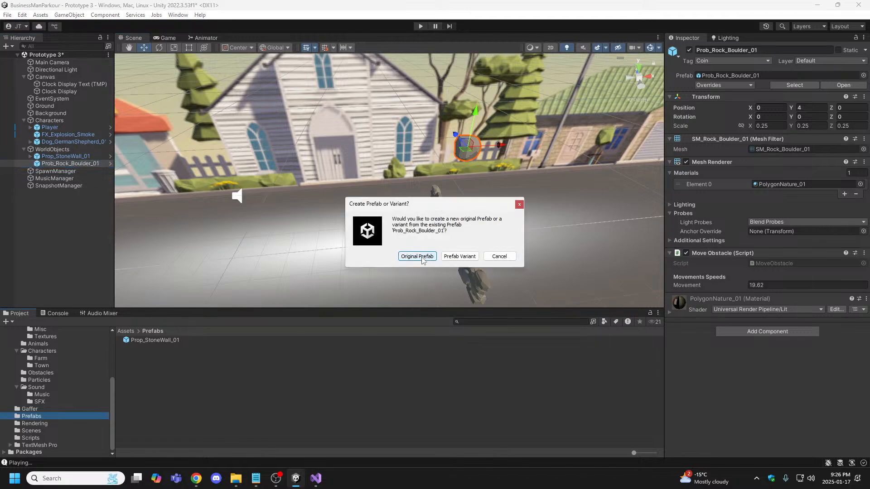
left_click(388, 254)
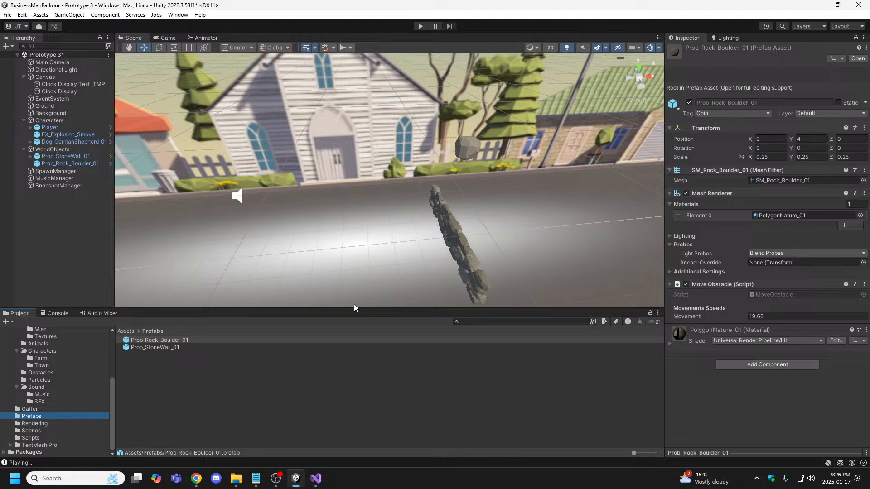
left_click(154, 346)
left_click(155, 341)
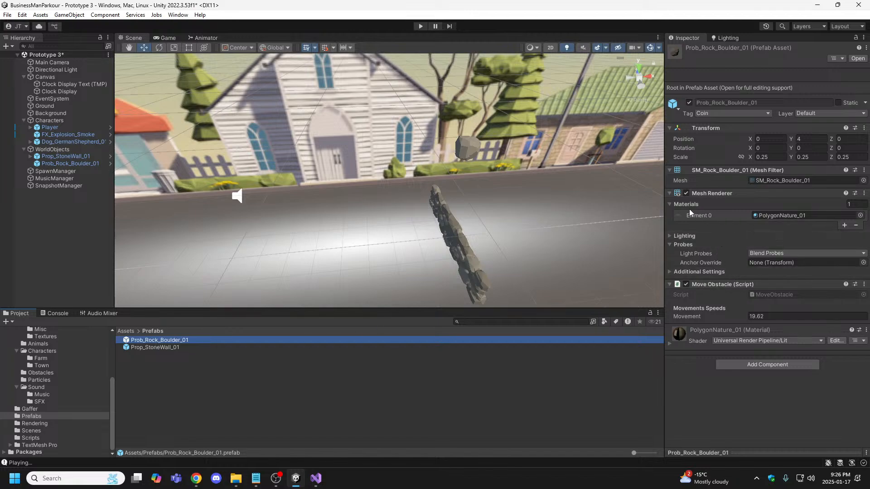
left_click(670, 205)
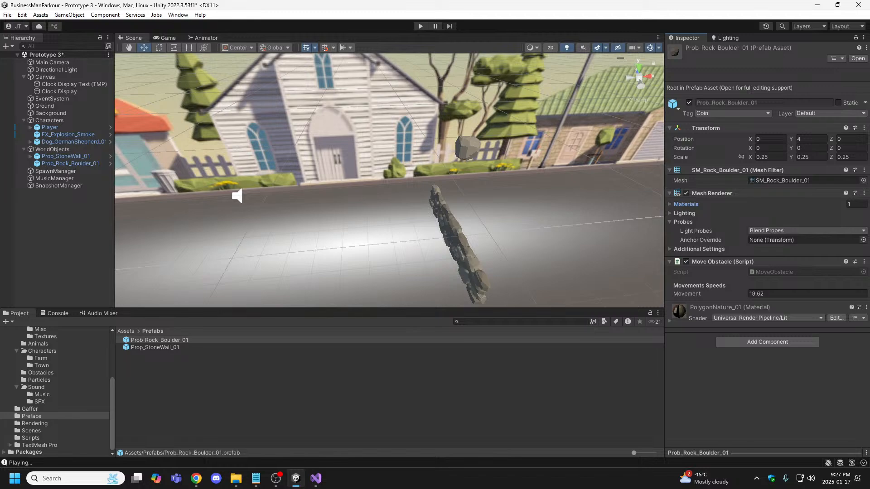
key("alt+Tab")
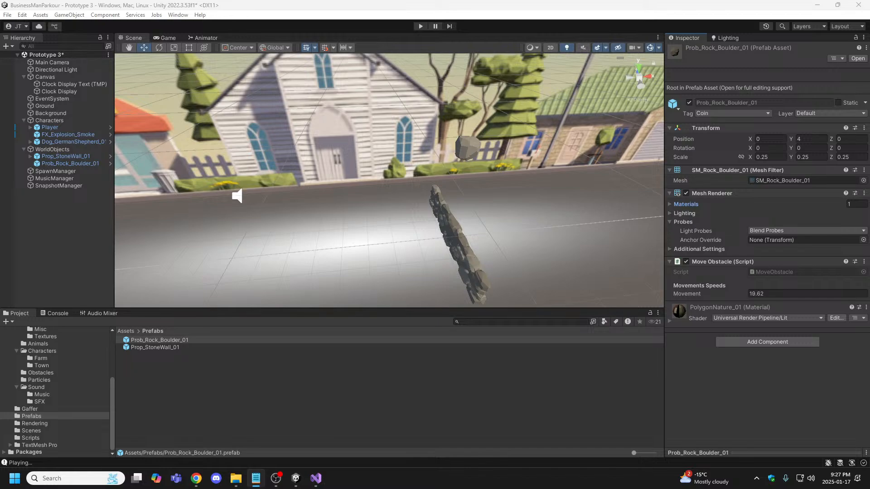
left_click(468, 155)
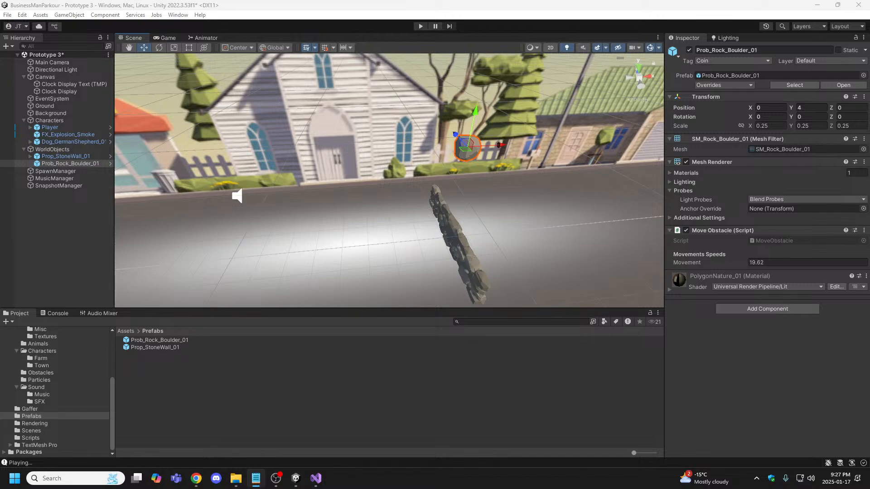
key("alt+Tab")
key("alt+Tab")
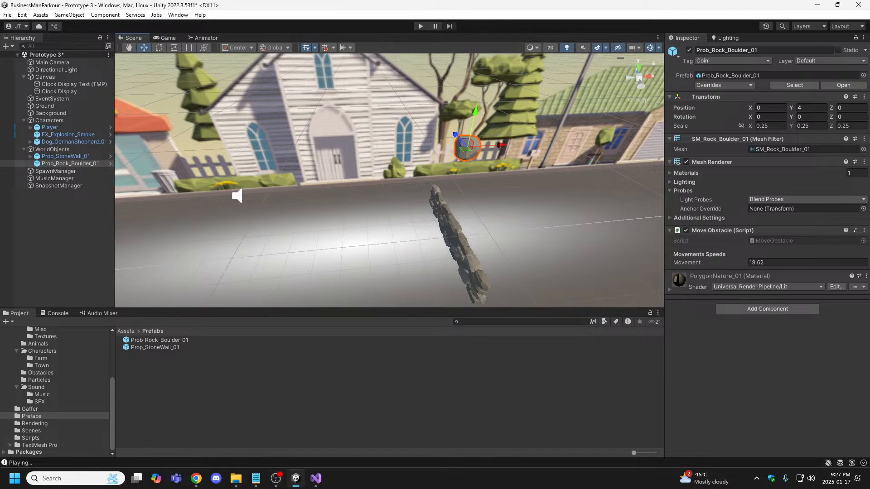
key("alt+Tab")
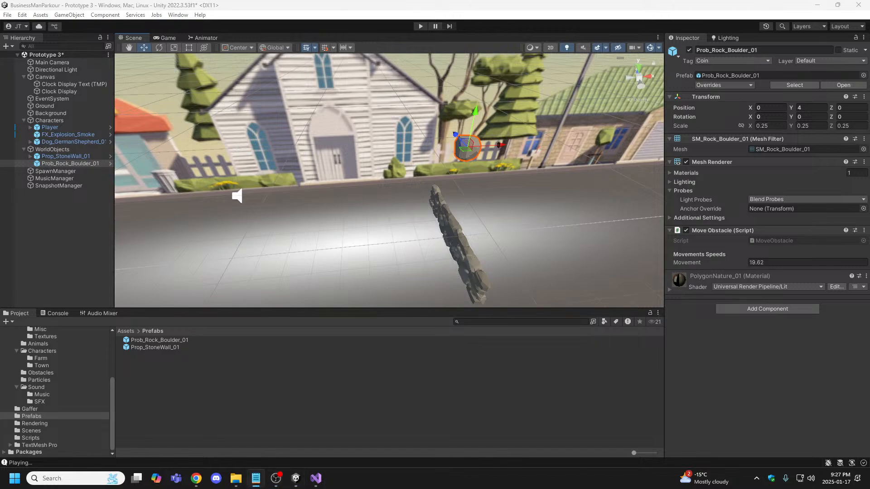
key("alt+Tab")
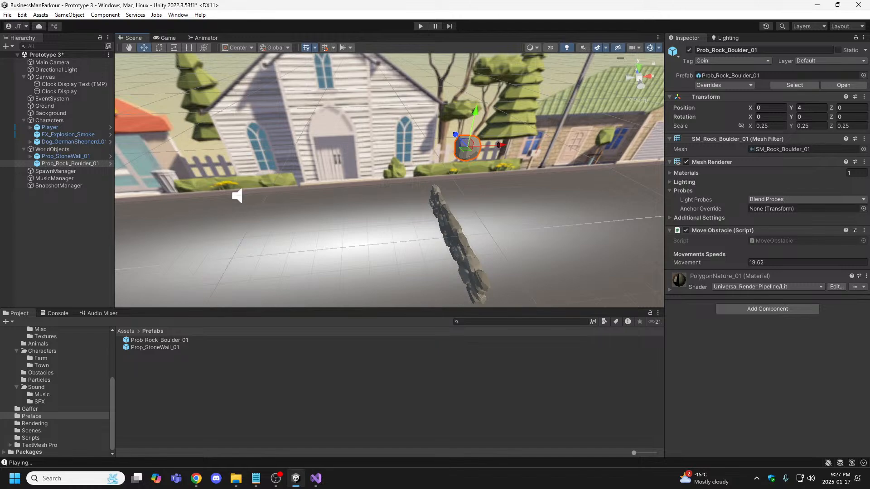
key("alt+Tab")
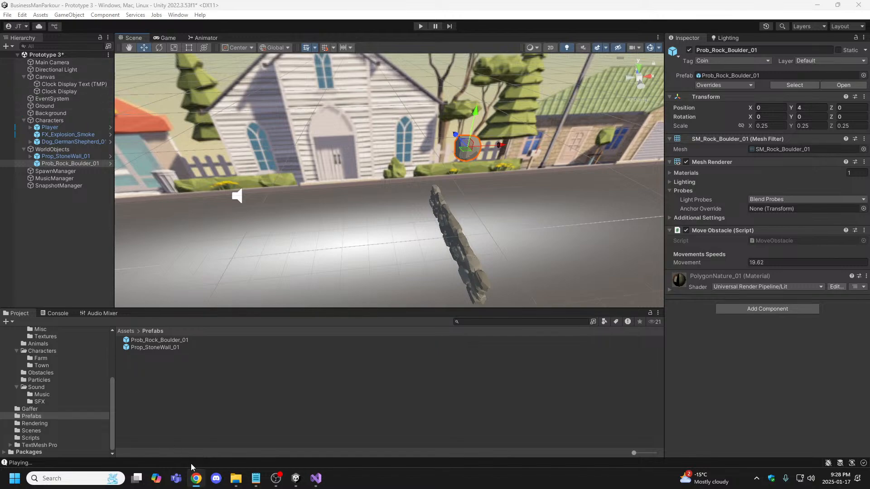
mouse_move(276, 478)
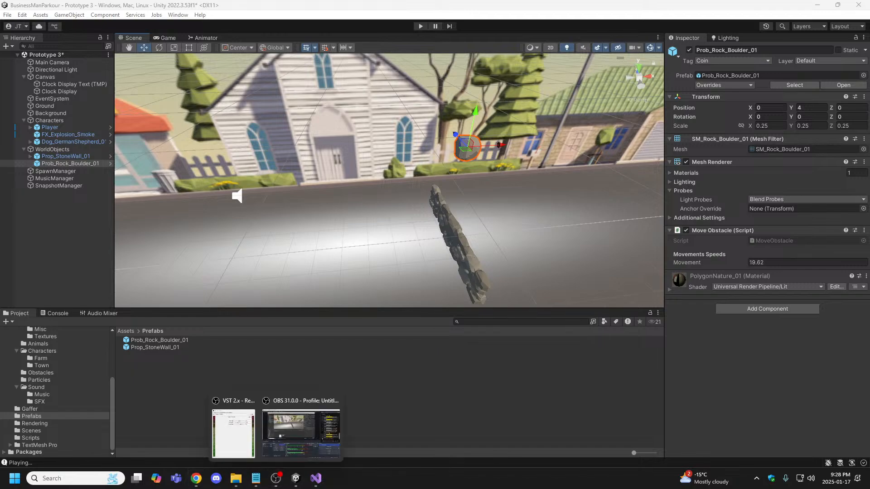
left_click(290, 432)
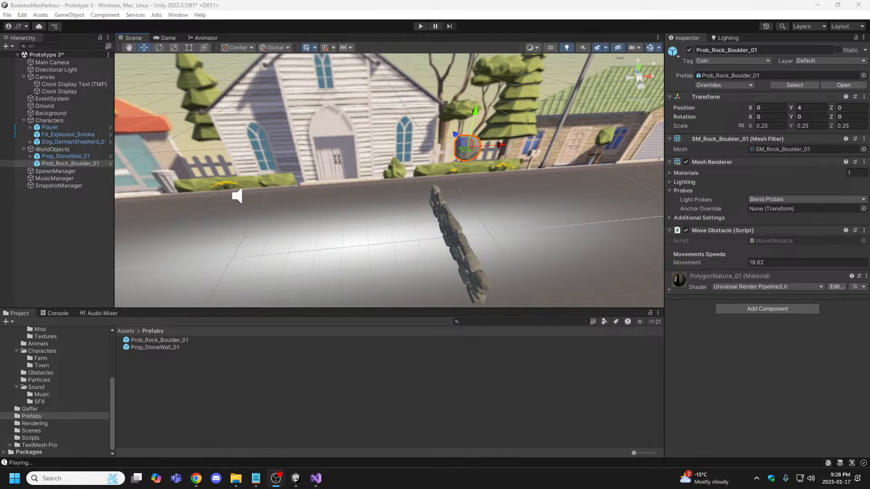
left_click(817, 5)
left_click(818, 5)
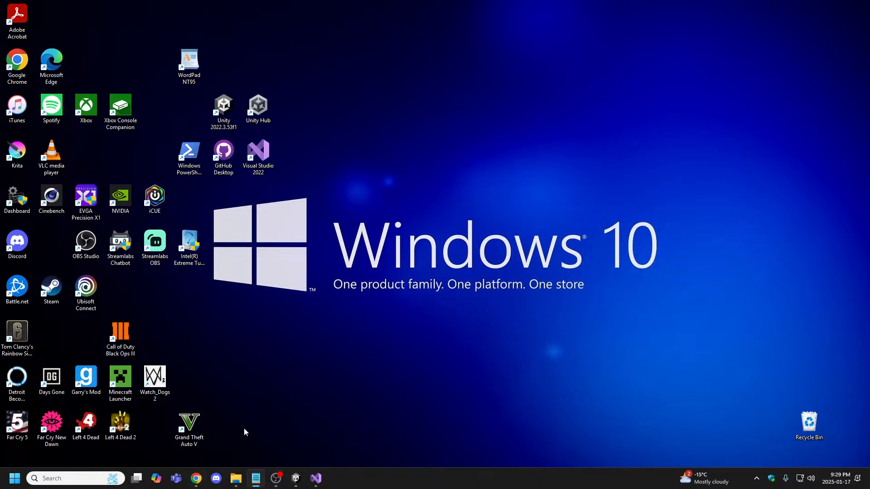
left_click(316, 479)
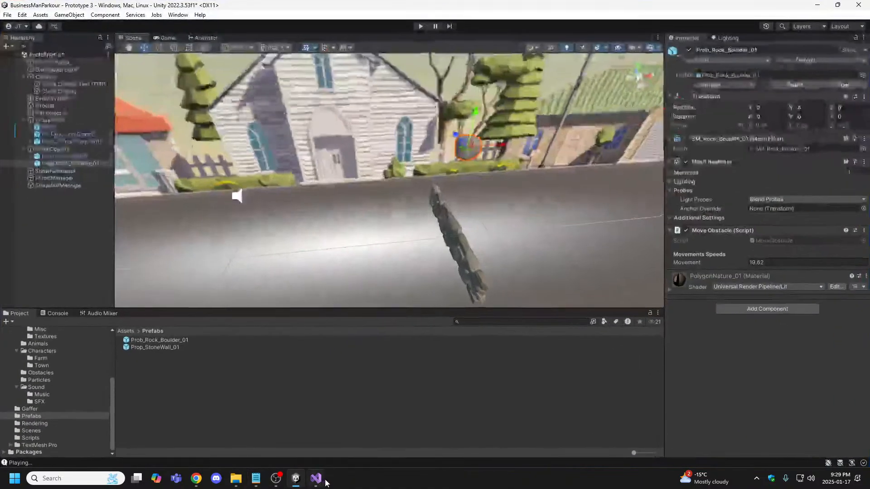
key("alt+Tab")
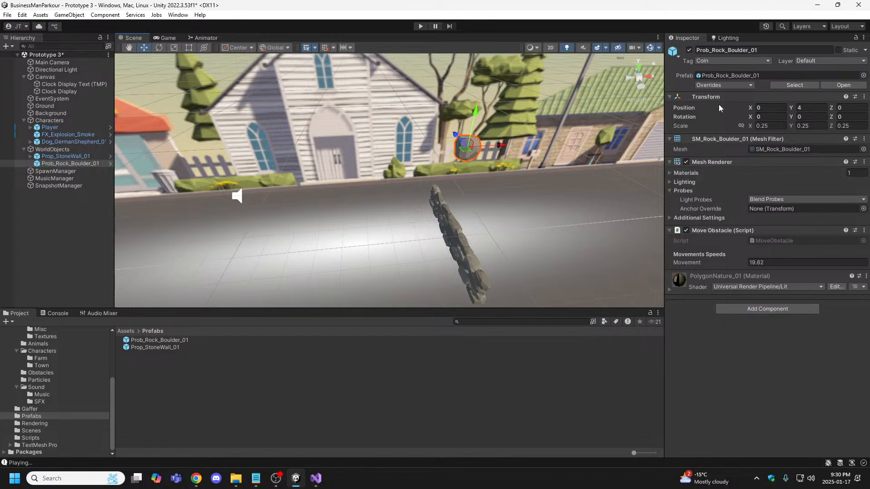
- Add a Sphere Collider with Is Trigger enabled to Prob_Rock_Boulder_01 and apply all overrides to its prefab
left_click(67, 163)
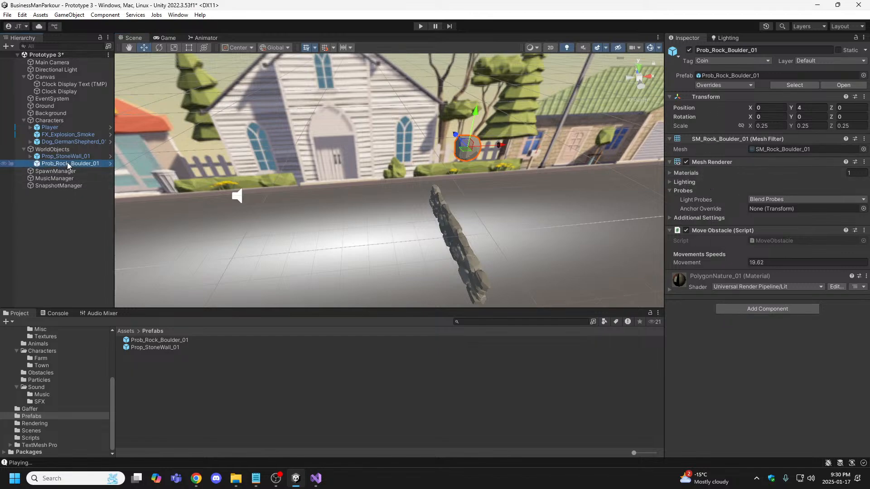
left_click(765, 308)
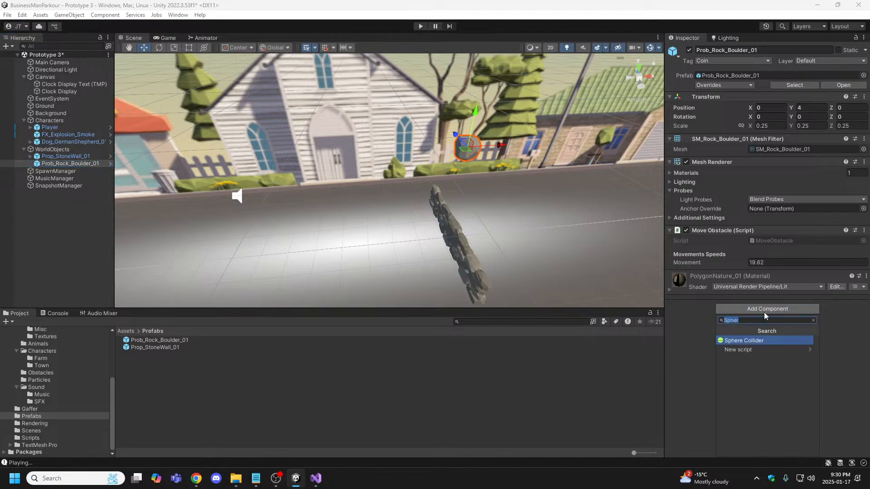
left_click(753, 340)
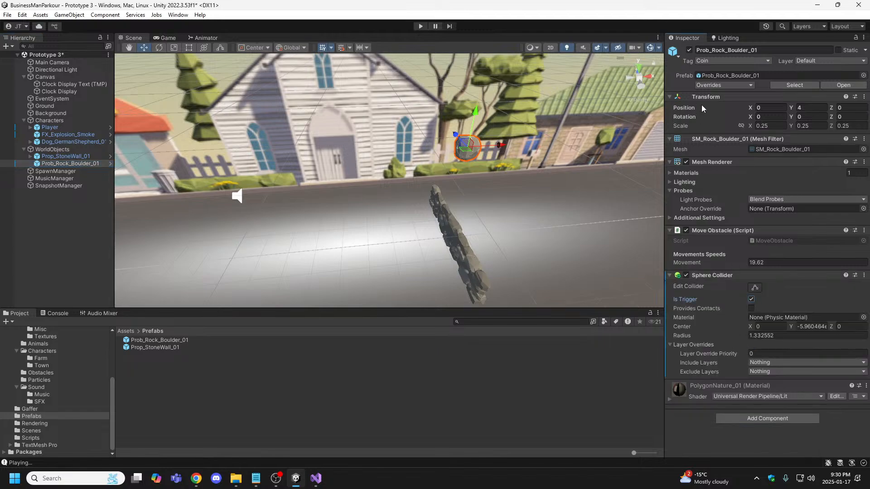
left_click(746, 85)
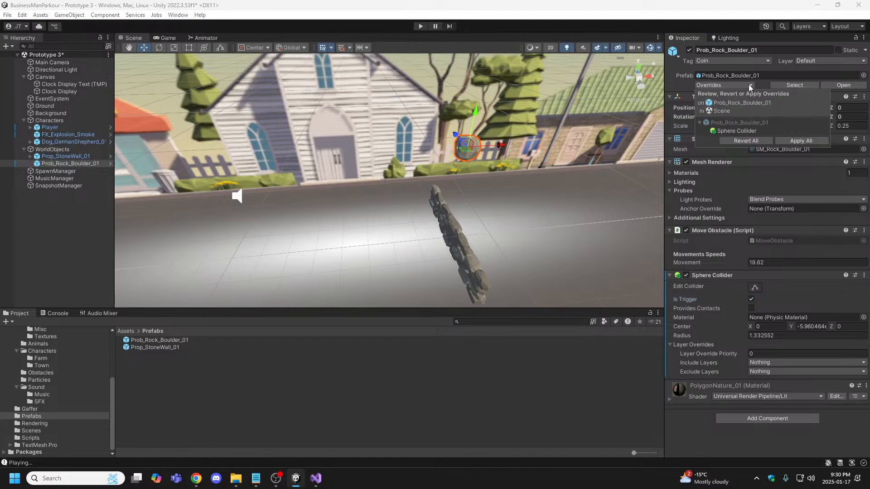
left_click(798, 140)
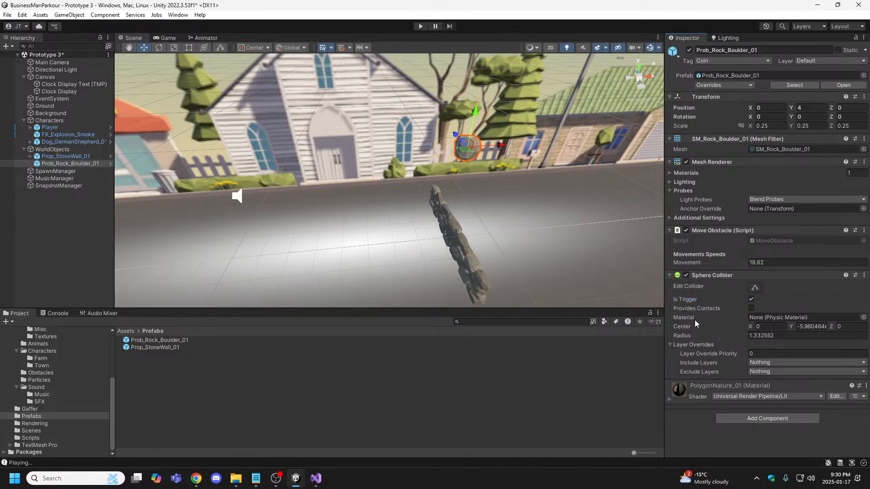
left_click(161, 343)
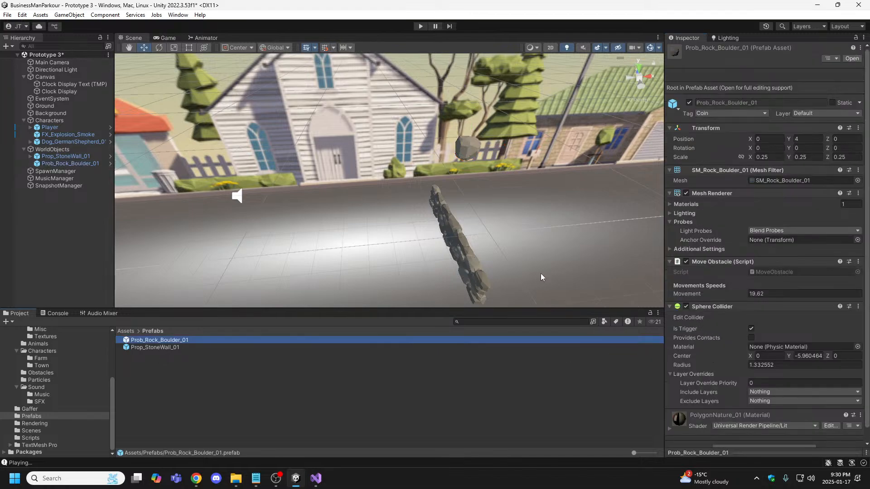
- Examine how the Sphere Collider fits around the boulder by temporarily hiding the mesh and toggling the collider
left_click(477, 148)
scroll(528, 145, "up", 3)
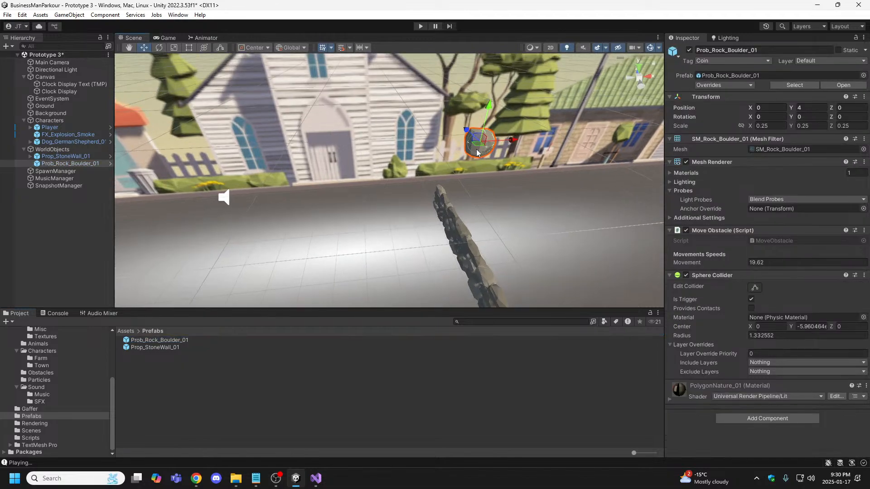
right_click_drag(529, 145, 560, 140)
key("w")
key("d")
key("w")
key("a")
key("s")
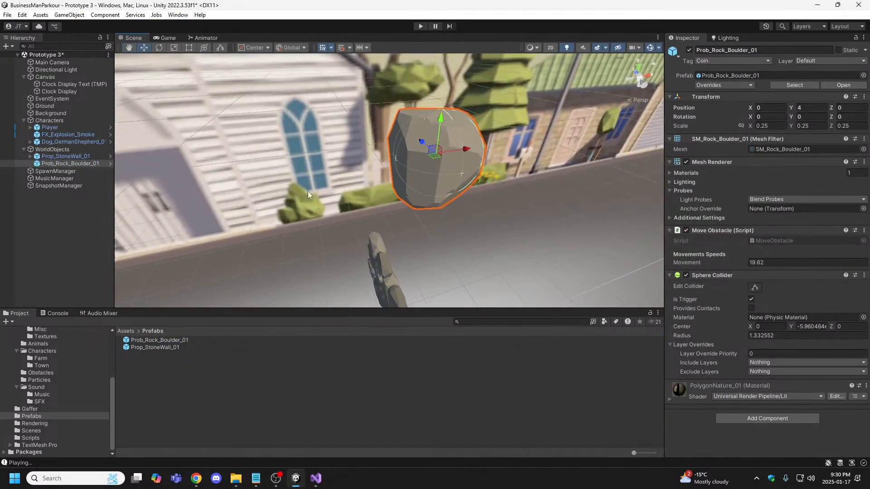
left_click(687, 161)
left_click(687, 162)
left_click(687, 162)
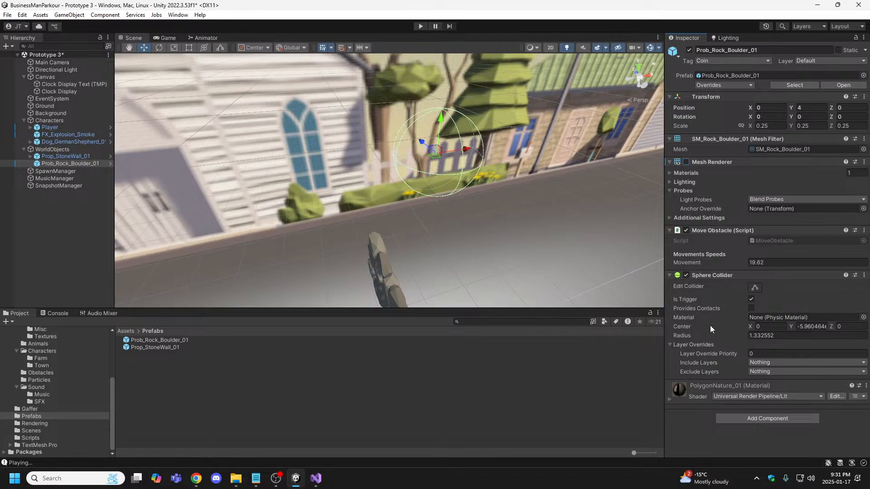
left_click(685, 275)
left_click(686, 275)
right_click_drag(482, 241, 652, 197)
key("a")
key("d")
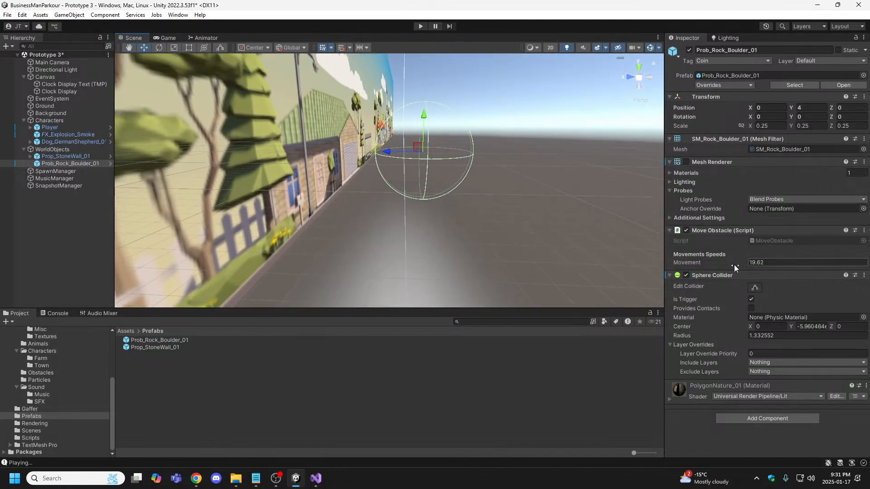
left_click(686, 275)
left_click(686, 276)
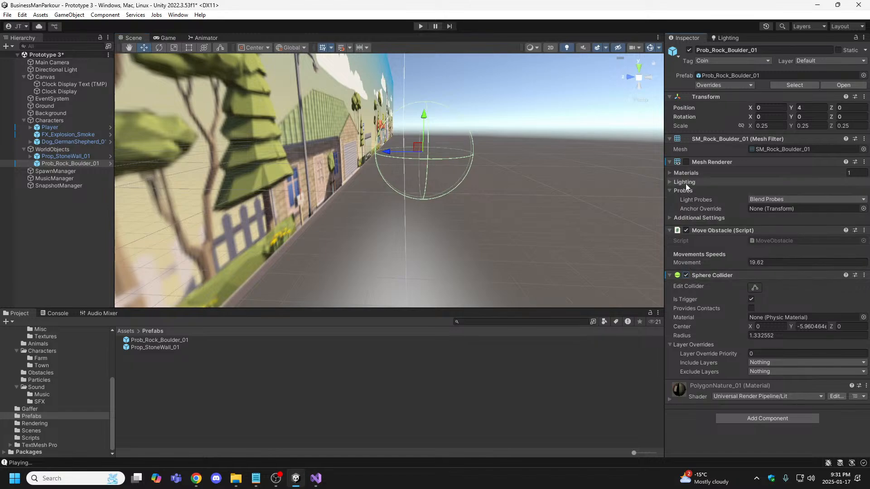
left_click(685, 161)
right_click_drag(602, 214, 476, 253)
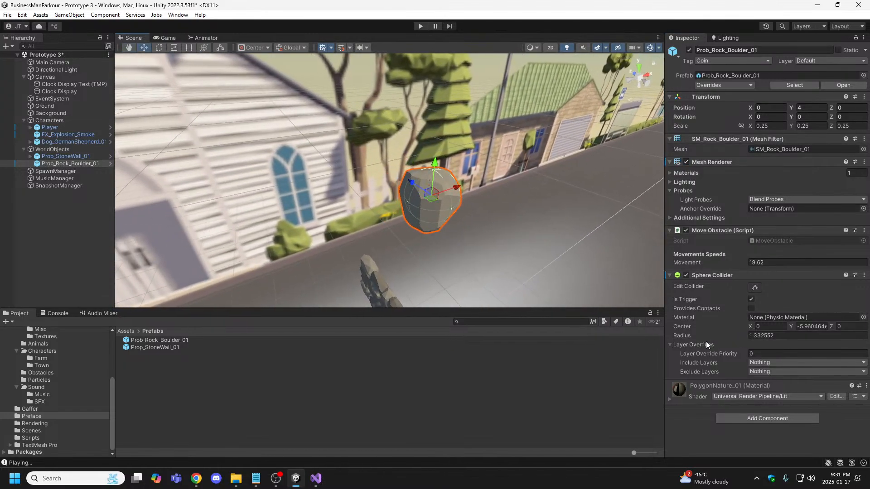
- Set the boulder's Sphere Collider radius to 1.375 and check its fit against the mesh
left_click(787, 335)
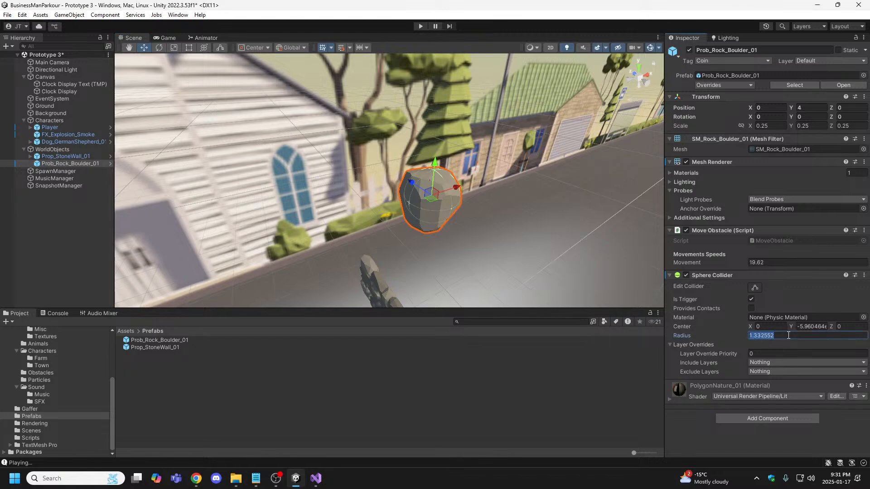
type("1.375")
scroll(500, 224, "up", 2)
right_click_drag(492, 227, 456, 234)
key("d")
key("a")
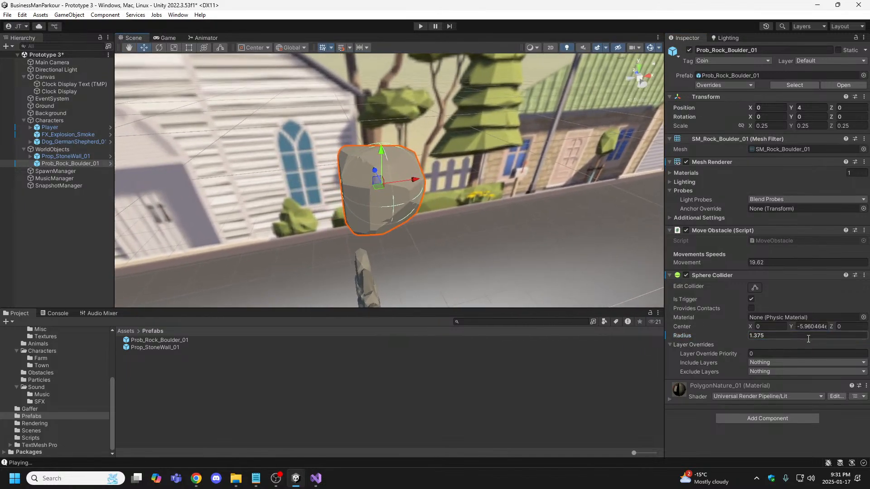
- Set the boulder's Sphere Collider radius to 1.4, check its fit against the mesh, and save the scene
left_click(775, 336)
key("BackSpace")
key("BackSpace")
key("BackSpace")
type("4")
right_click_drag(494, 237, 342, 234)
key("w")
key("a")
key("d")
key("a")
key("s")
key("d")
key("a")
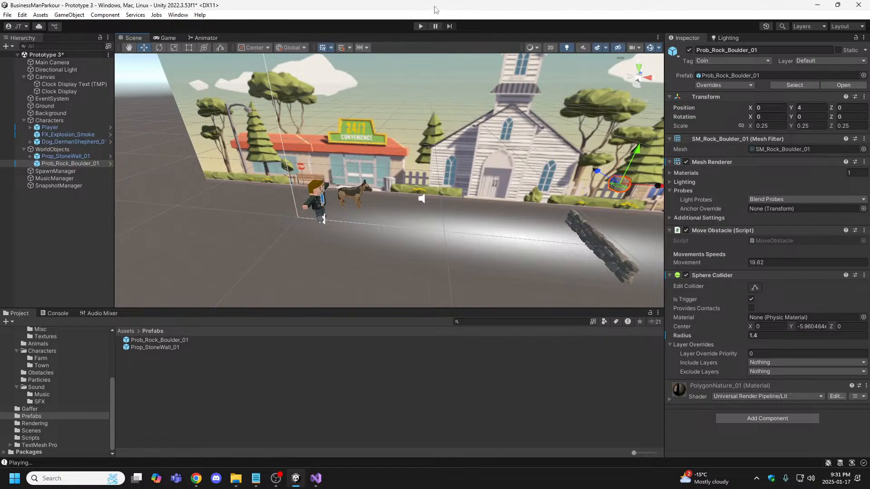
key("ctrl+s")
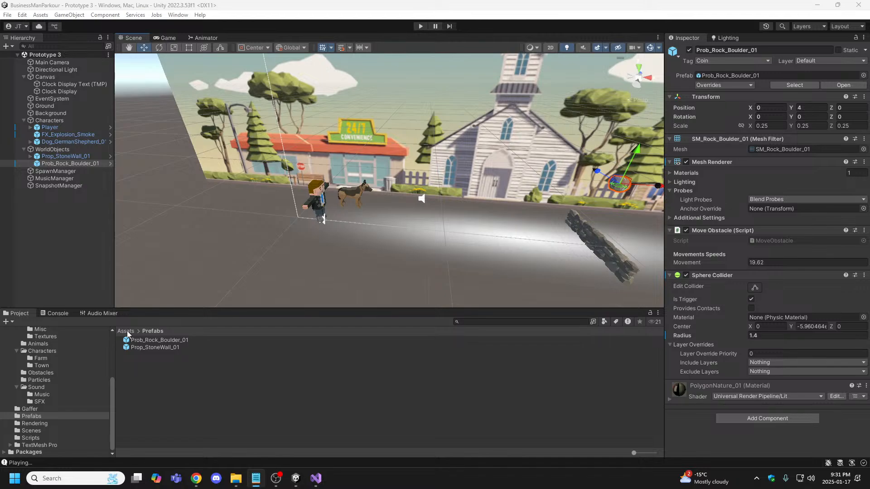
- Review the ClockDisplay script in Visual Studio and the Clock Display Text (TMP) object in Unity
left_click(315, 477)
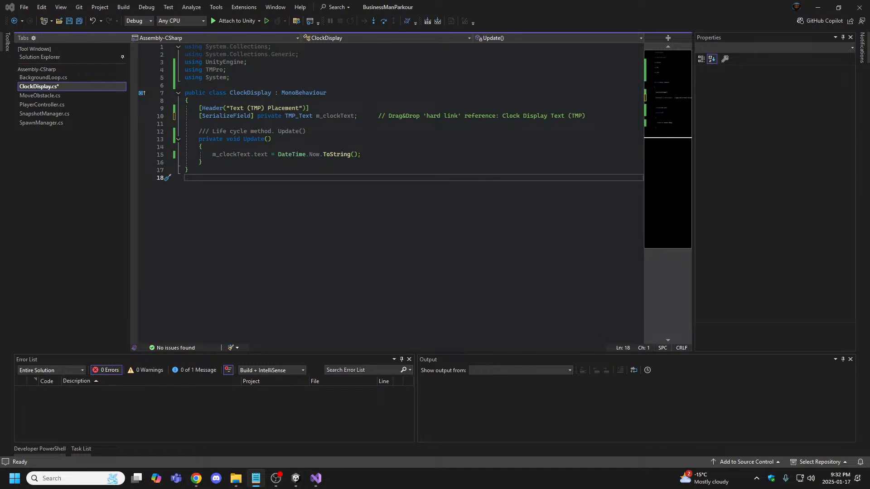
left_click(295, 478)
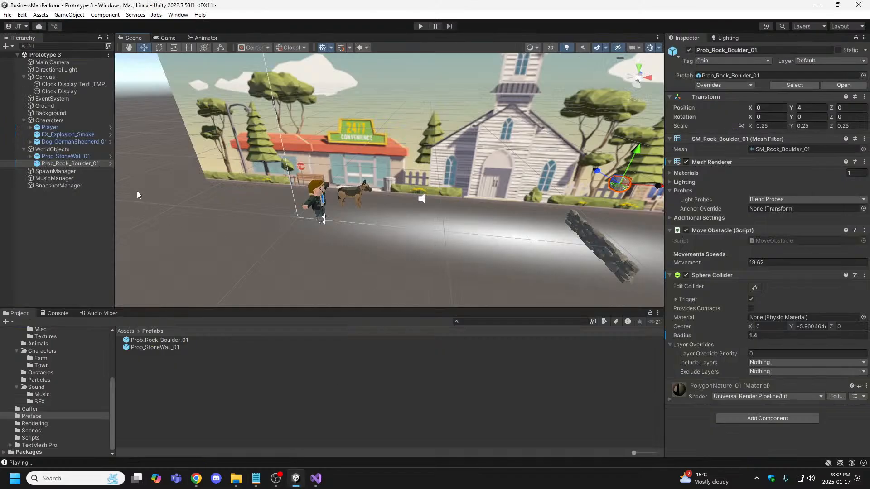
mouse_move(353, 212)
right_mouse_down()
mouse_move(434, 181)
mouse_move(563, 81)
mouse_move(540, 9)
mouse_move(438, 458)
mouse_move(366, 80)
mouse_move(453, 90)
mouse_move(348, 86)
mouse_move(270, 122)
mouse_move(389, 140)
mouse_move(426, 159)
mouse_move(418, 162)
right_mouse_up()
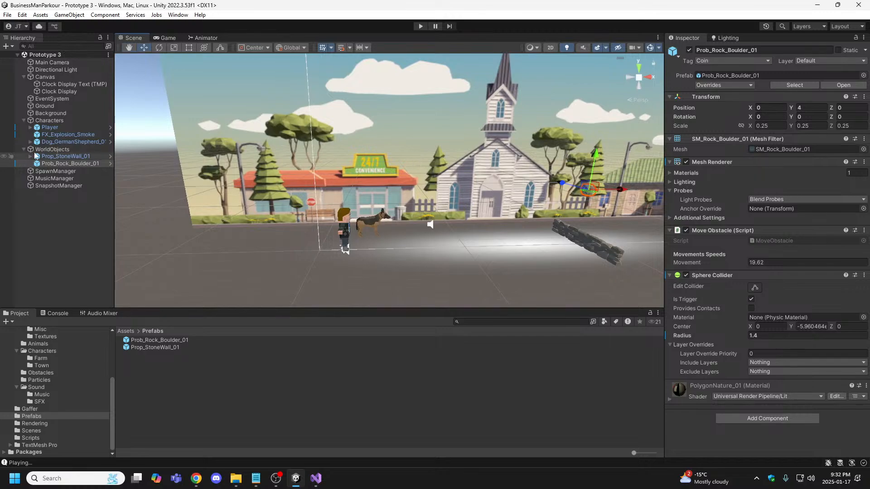
left_click(64, 85)
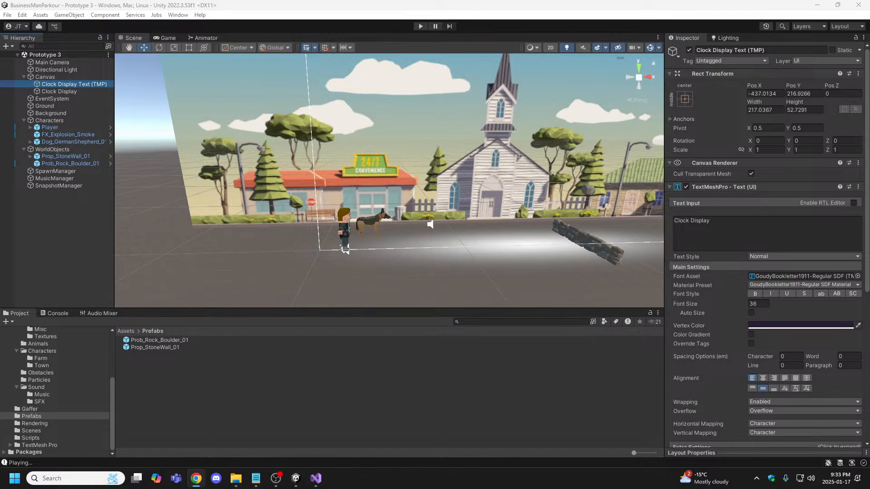
key("alt+Tab")
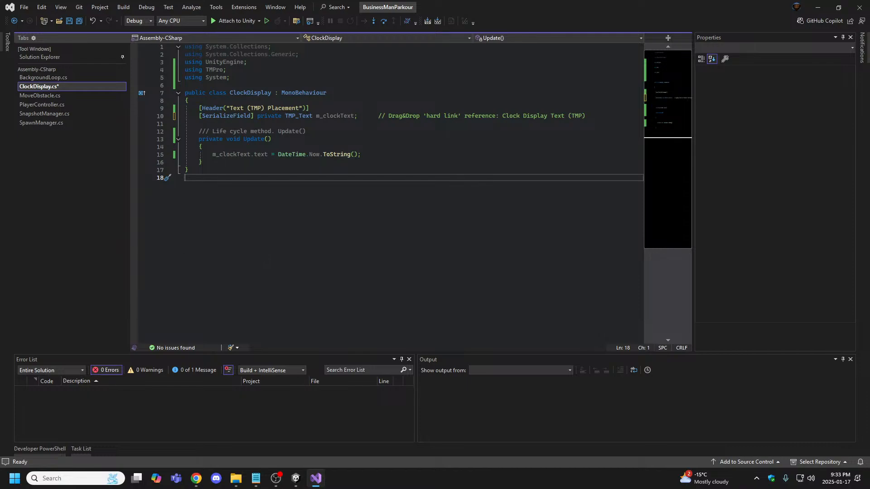
key("alt+Tab")
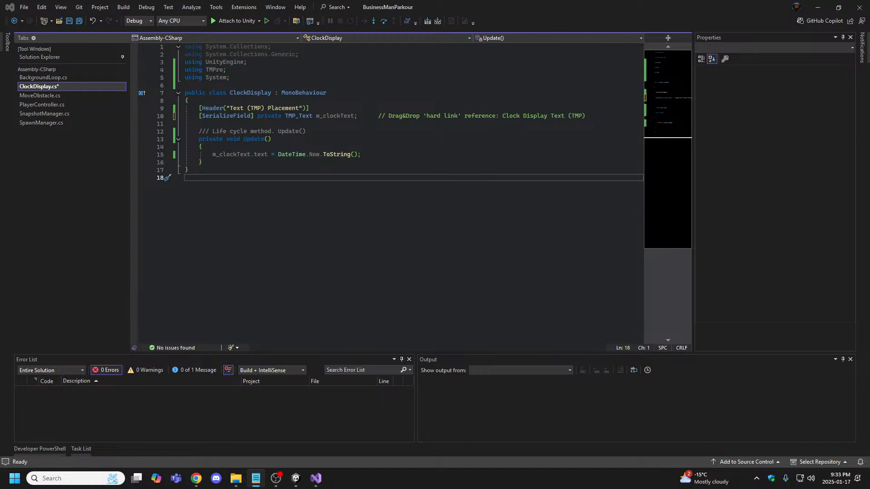
left_click(57, 91)
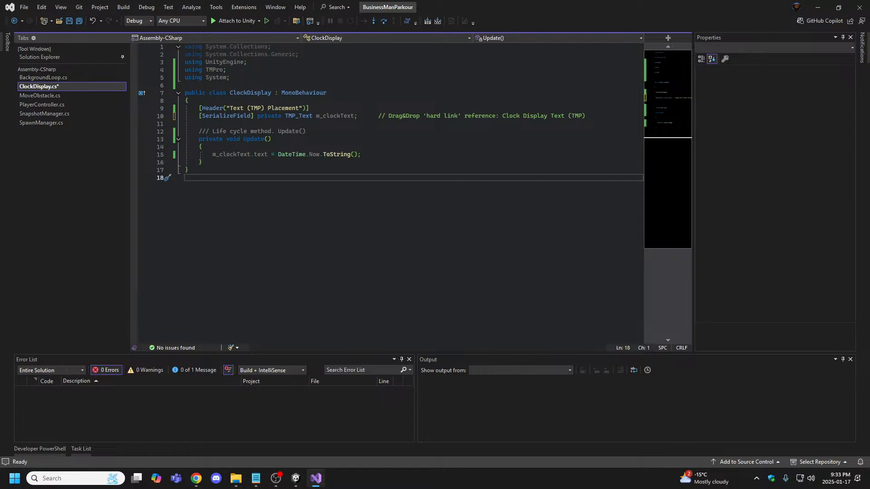
left_click(295, 478)
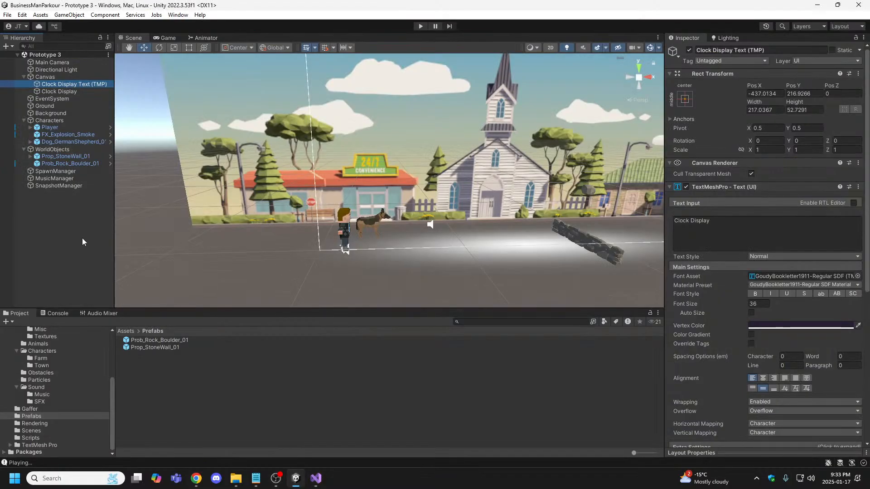
- Remove the Clock Display script component and delete the Clock Display object from the Canvas
left_click(61, 92)
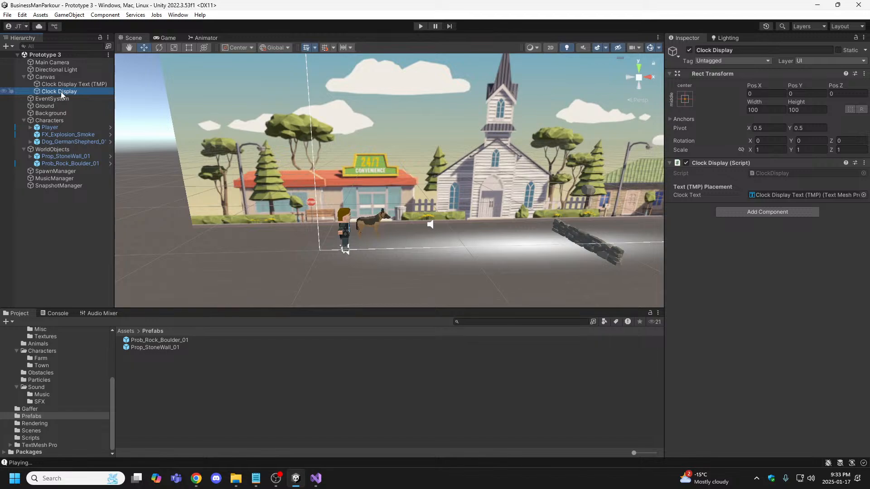
left_click(864, 163)
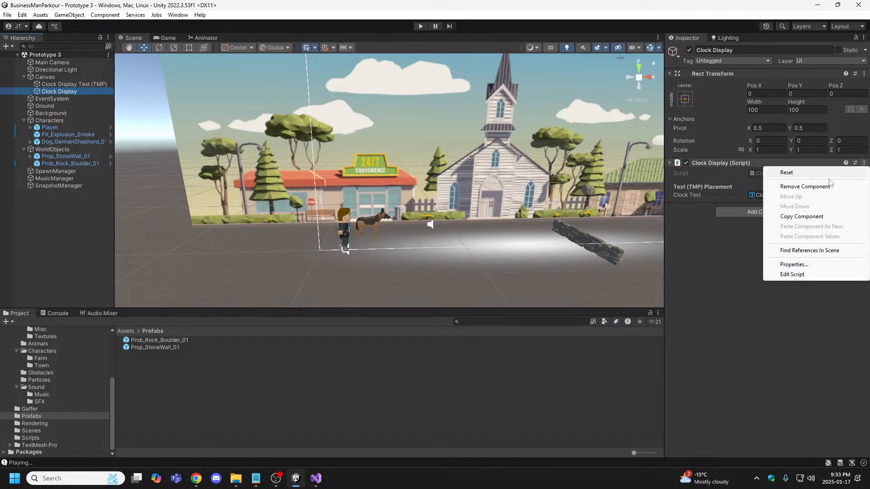
left_click(811, 187)
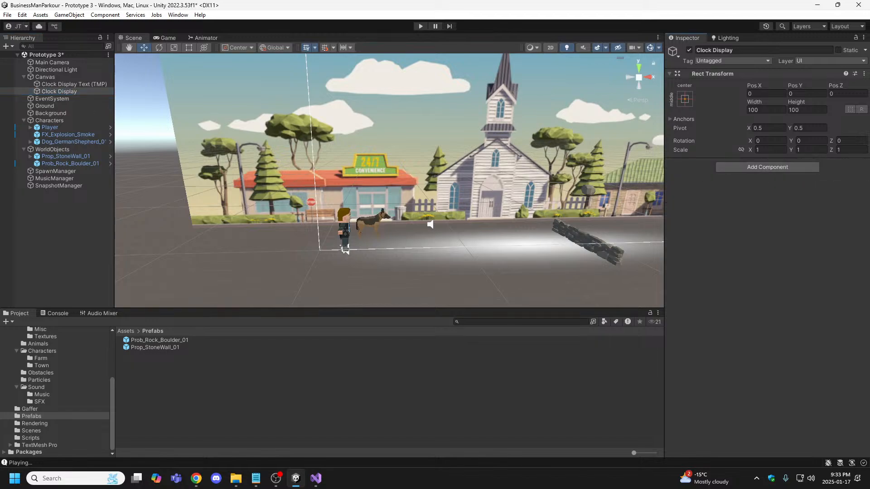
right_click(59, 93)
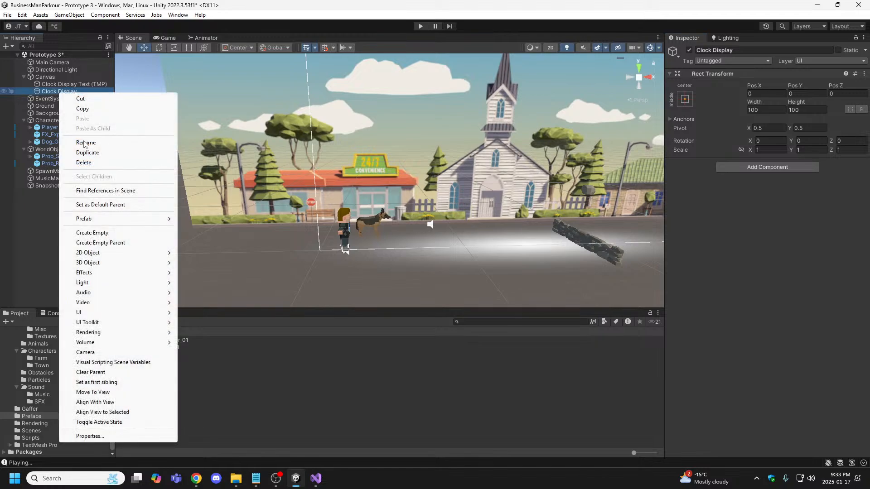
left_click(83, 162)
- Rename Clock Display Text (TMP) under the Canvas as ScoreKeeper Text (TMP)
left_click(70, 84)
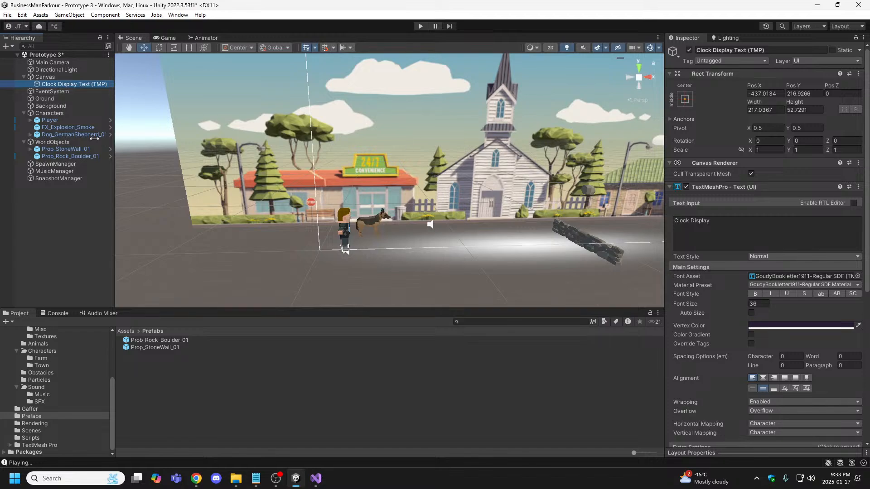
right_click(75, 85)
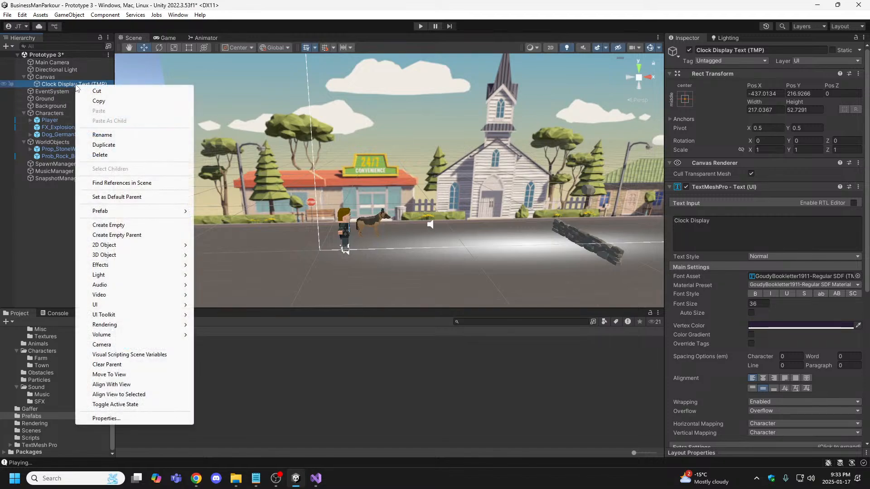
left_click(102, 135)
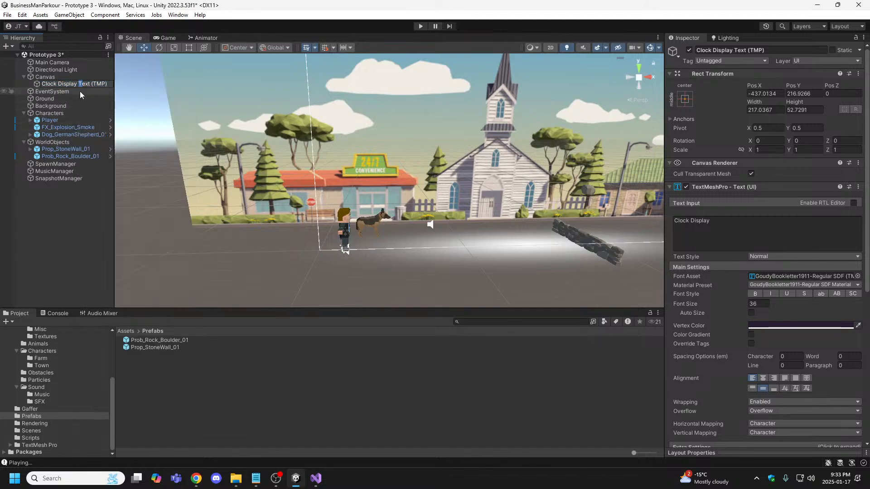
key("BackSpace")
key("BackSpace")
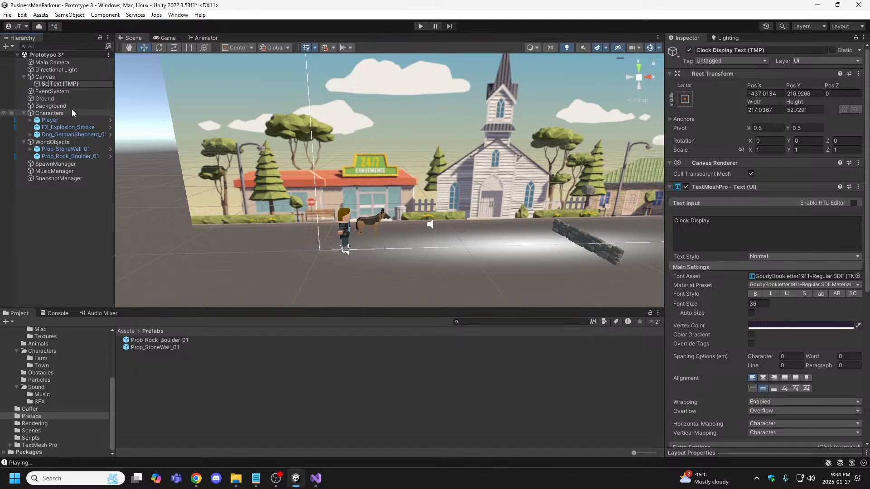
type("ScoreKeeper")
left_click(288, 370)
- Clear the text of ScoreKeeper Text (TMP) and remove its TextMeshPro - Text (UI) component
left_click(73, 84)
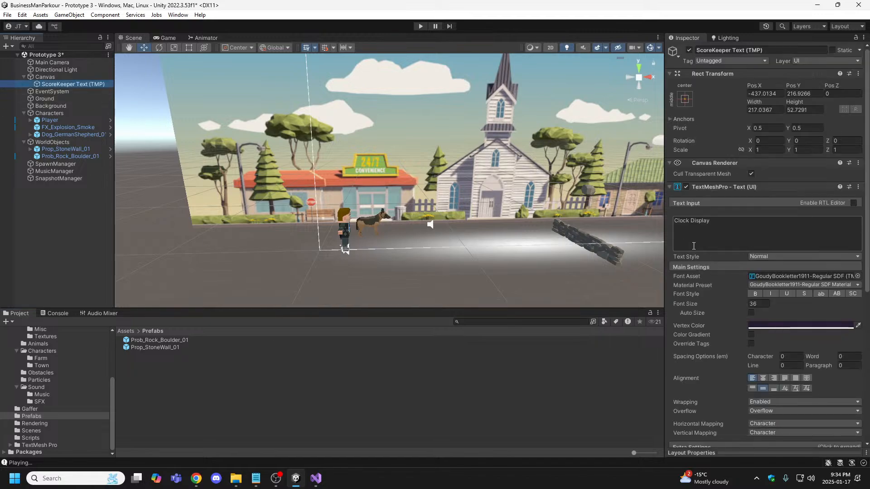
left_click(731, 225)
key("BackSpace")
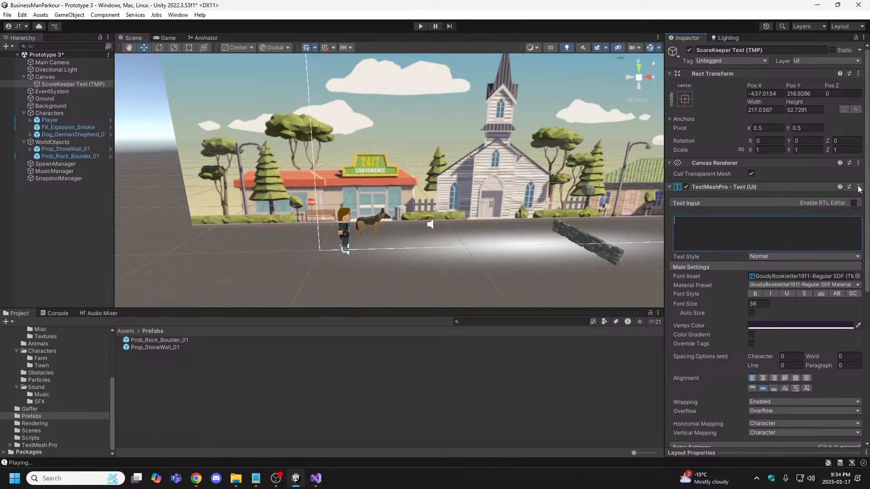
left_click(858, 187)
left_click(825, 211)
- Add a Text component to ScoreKeeper Text (TMP) and set its font to GoudyBookletter1911-Regular
left_click(751, 194)
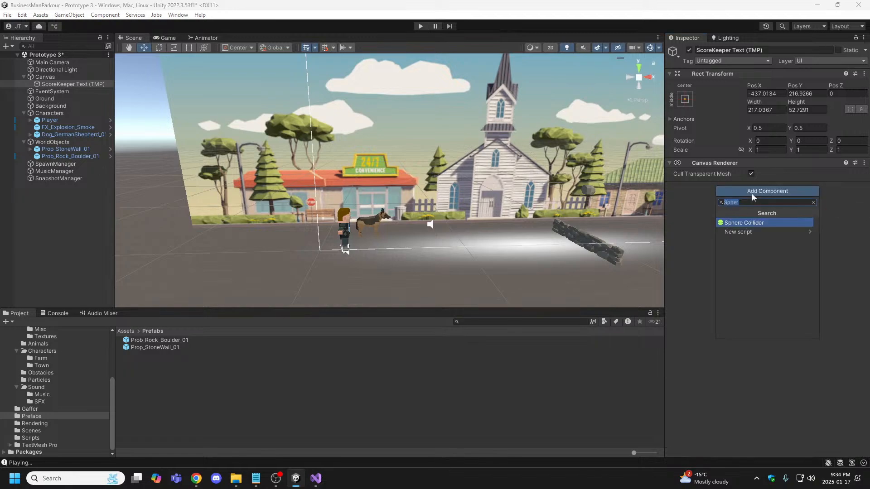
type("Tex")
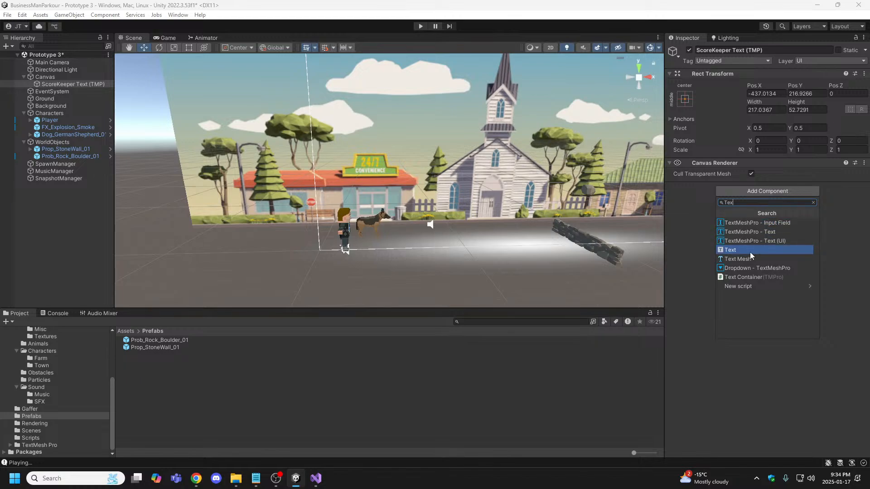
left_click(749, 252)
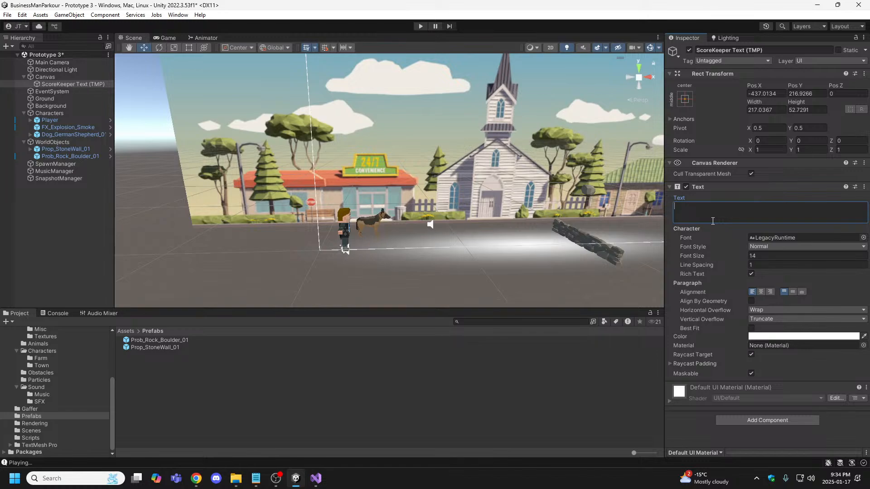
left_click(863, 238)
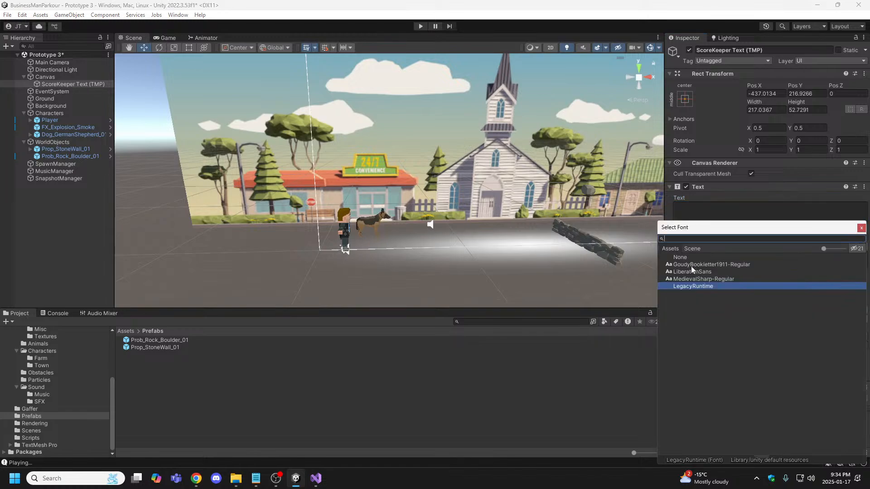
double_click(689, 265)
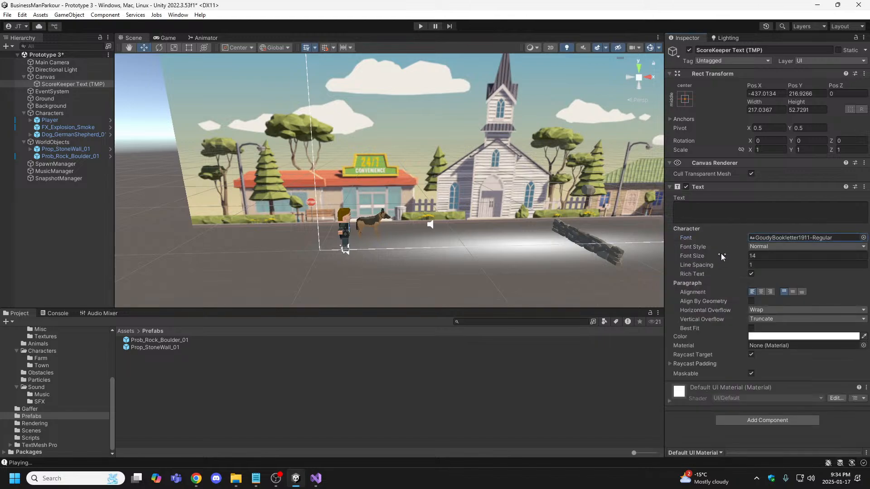
- Give the Text component a font size of 36, middle vertical alignment and the text "Score: 0"
left_click(760, 256)
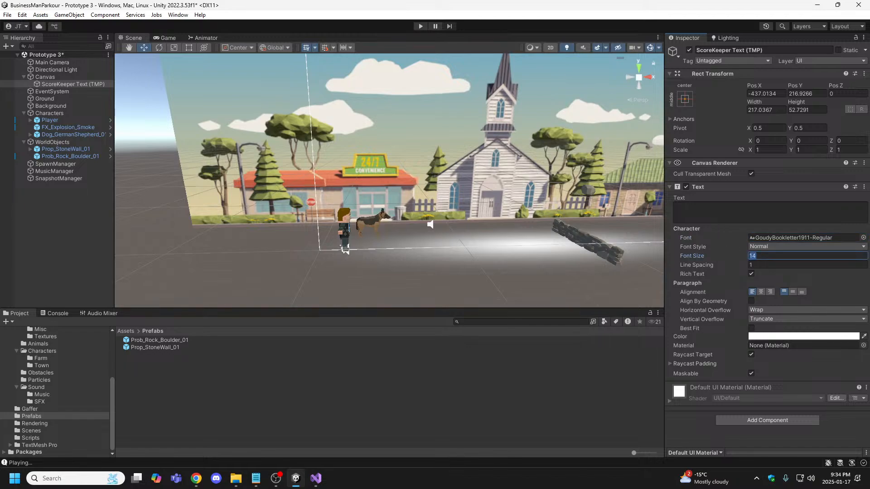
type("36")
left_click(718, 213)
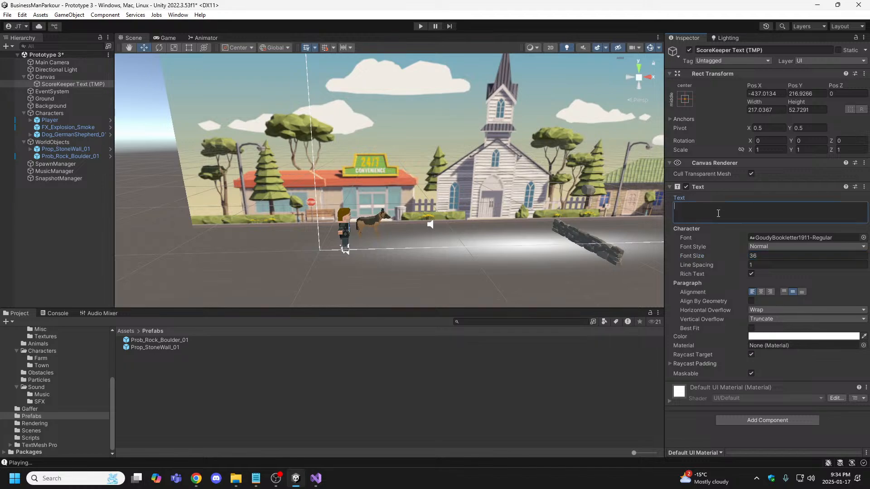
type("Score: 0")
- Create a new C# script named ScoreManager in the Scripts folder
left_click(30, 437)
right_click(228, 383)
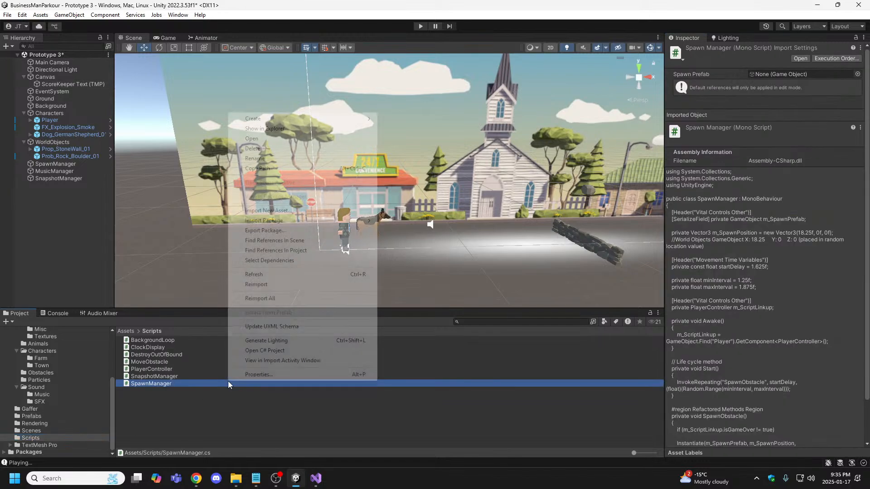
mouse_move(272, 118)
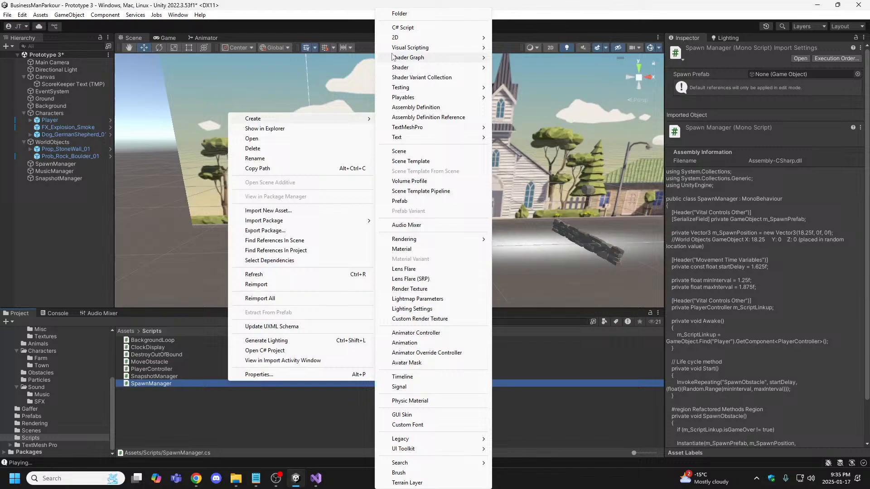
left_click(402, 27)
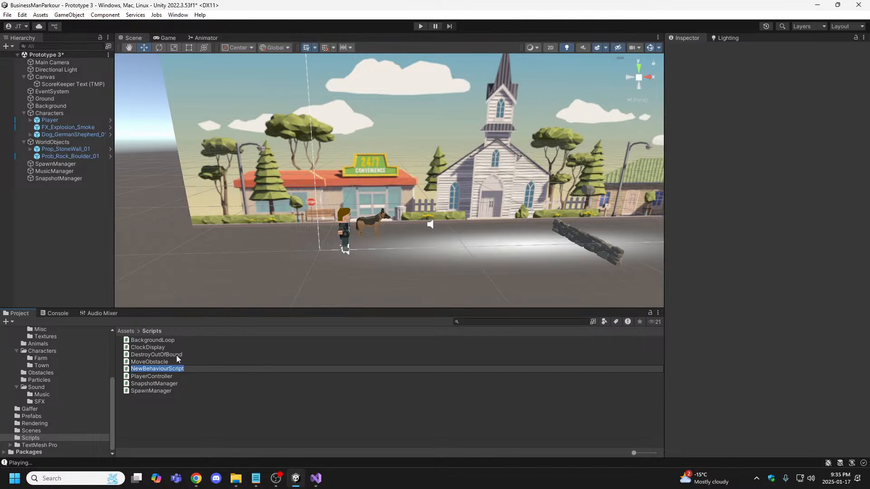
left_click(187, 368)
left_click_drag(187, 368, 125, 368)
type("ScoreManager")
key("Return")
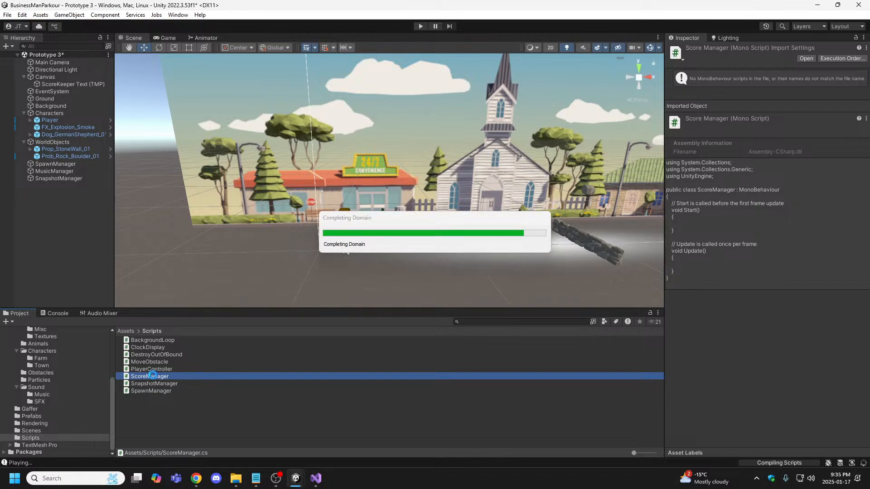
- Open ScoreManager in Visual Studio, replace the Start comment with "// - Field References -" and delete the Start method
double_click(153, 375)
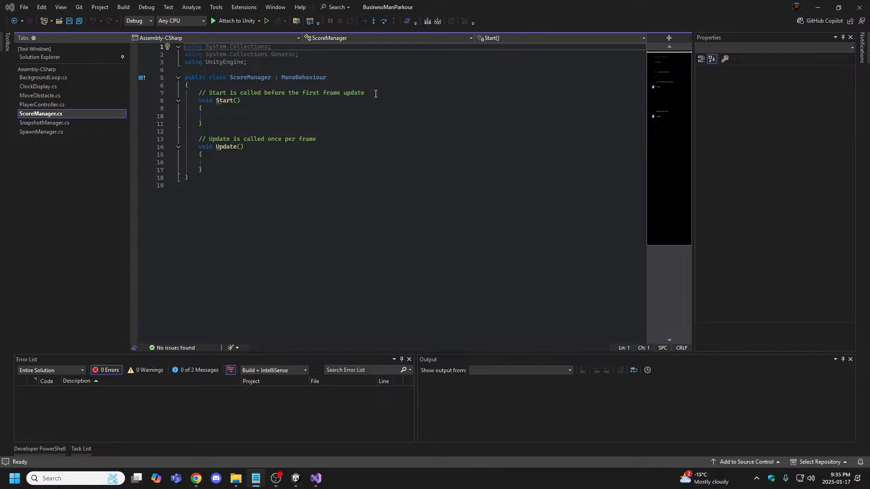
left_click_drag(375, 93, 199, 93)
type("// - Field References -")
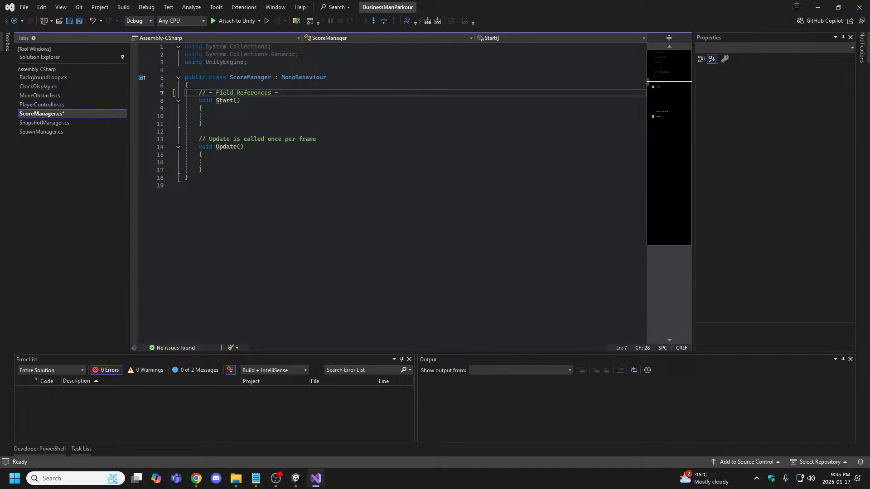
left_click_drag(210, 123, 156, 101)
key("Delete")
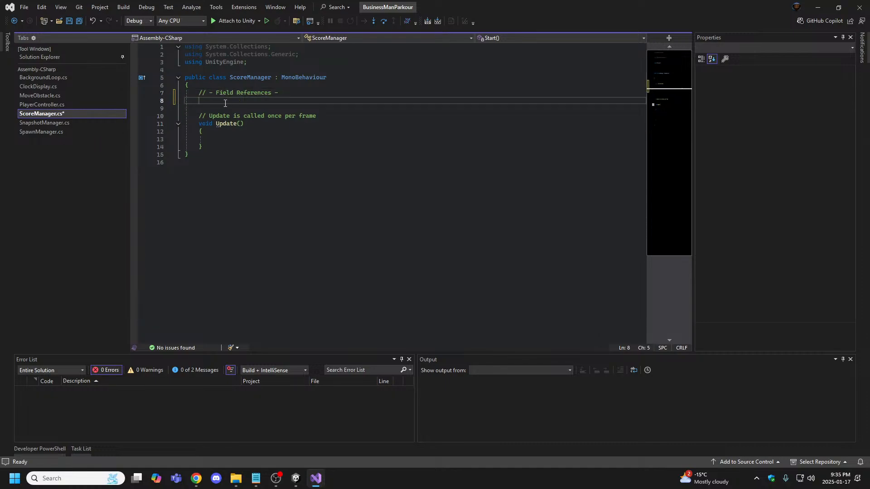
- Begin a public text field under the Field References comment and import the UnityEngine.UI namespace
type("public")
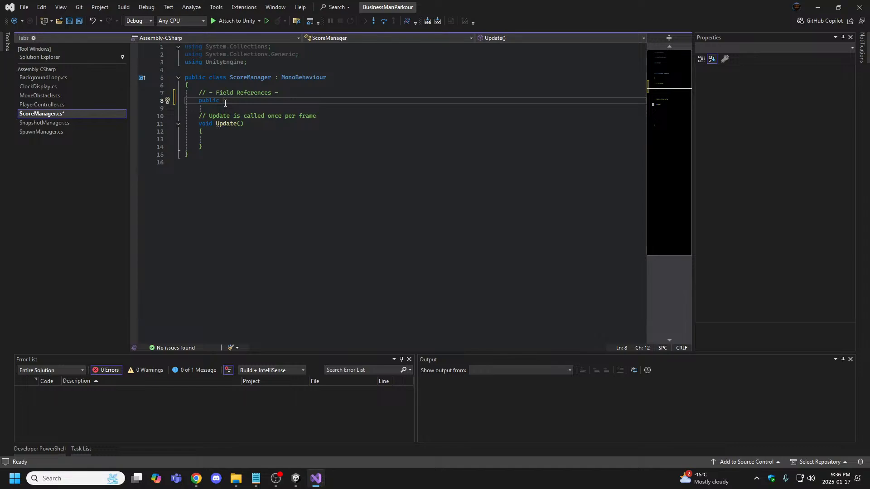
type("Tex")
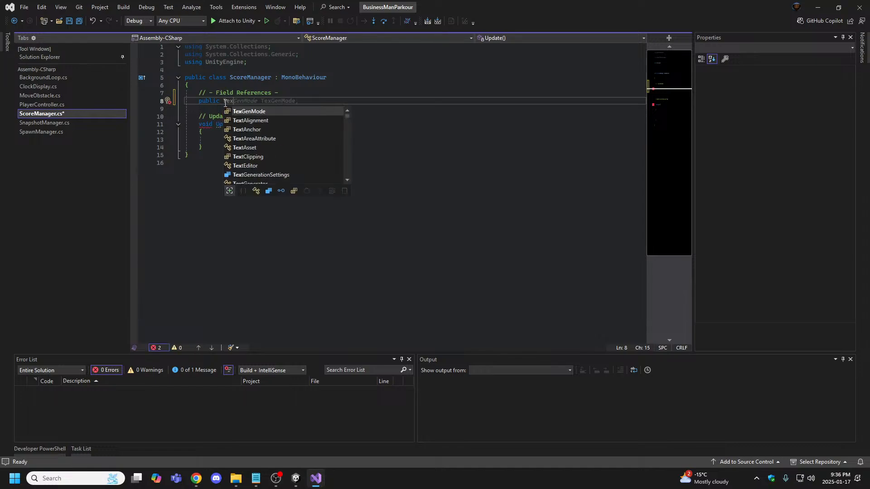
left_click(261, 62)
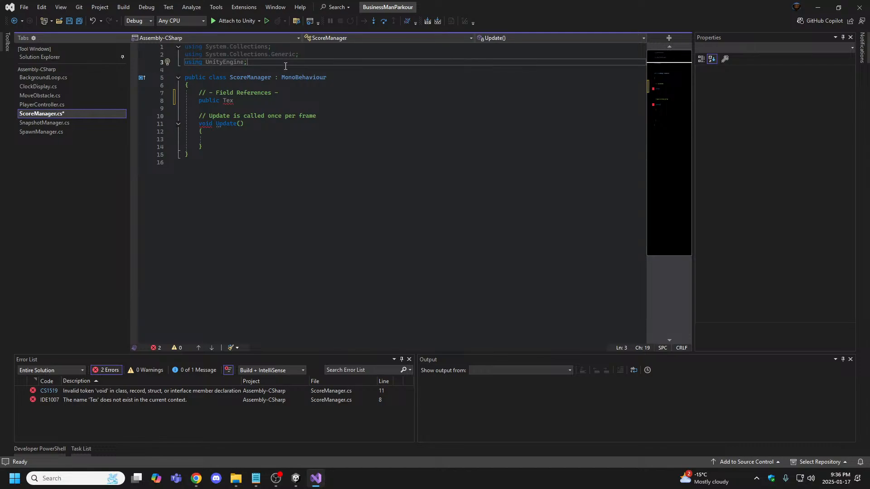
key("Return")
type("using UnityEngine;")
key("Left")
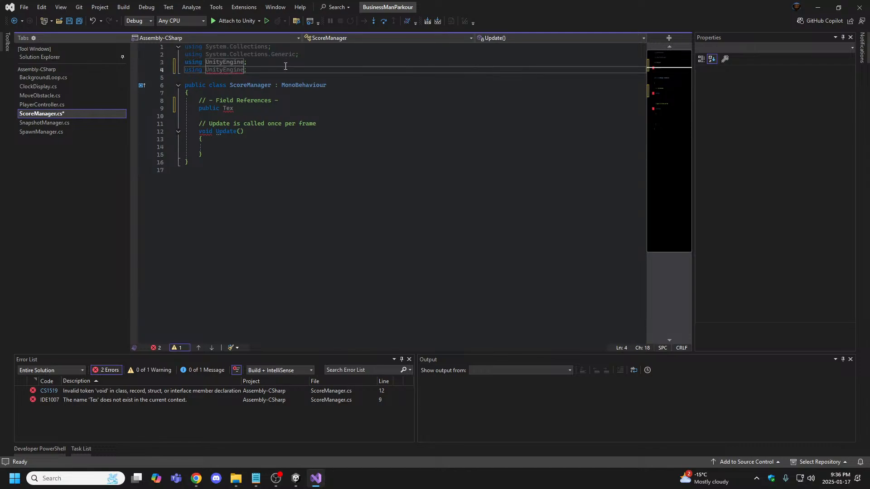
type(".Ui")
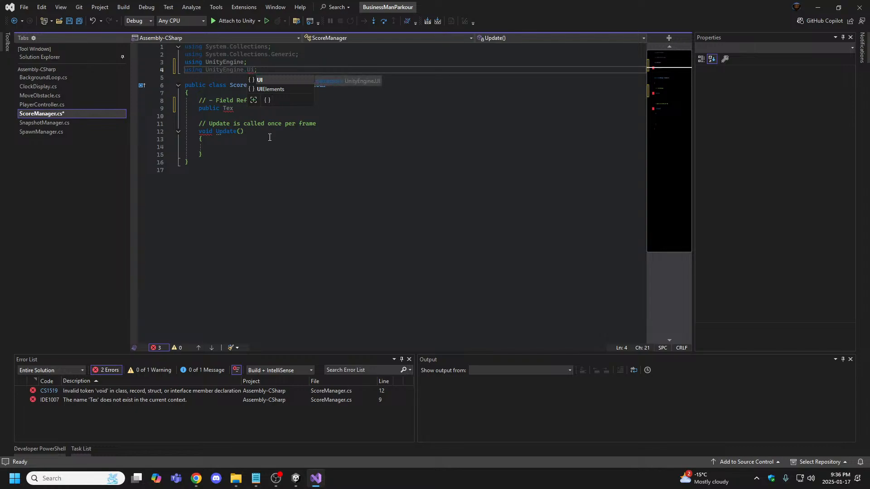
key("Escape")
- Mark the Update method in ScoreManager as private
left_click(258, 168)
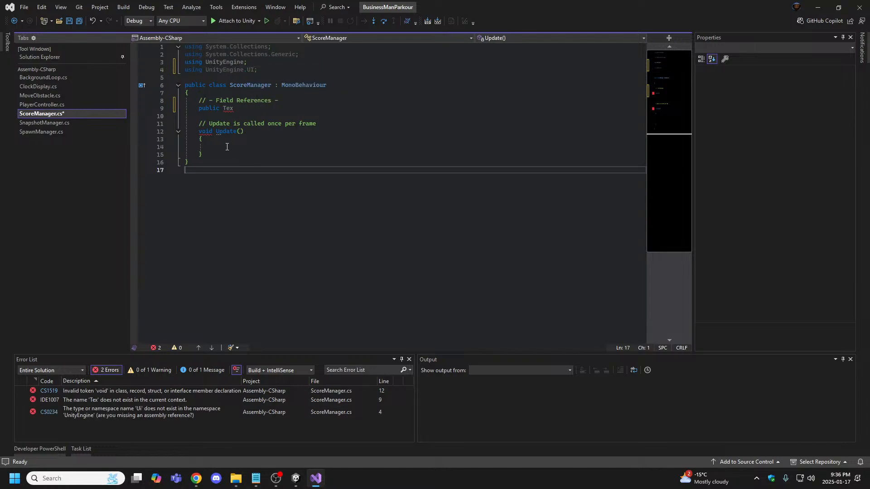
left_click(212, 138)
left_click(200, 131)
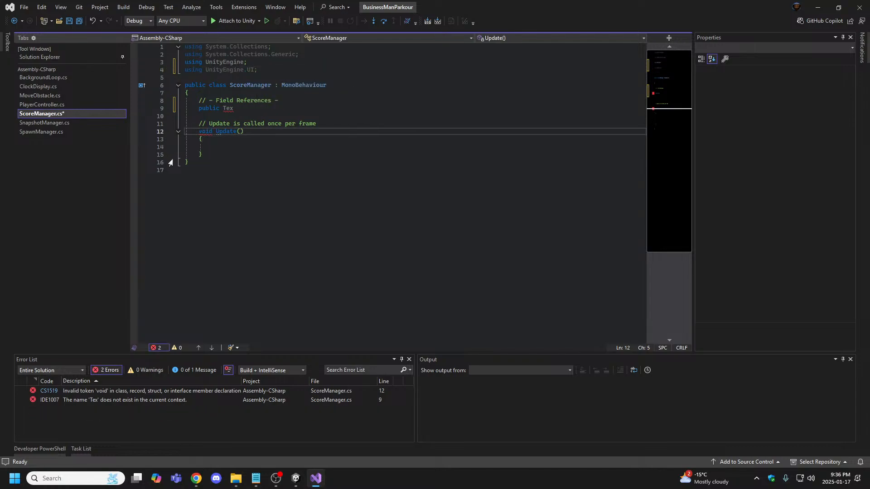
type("private")
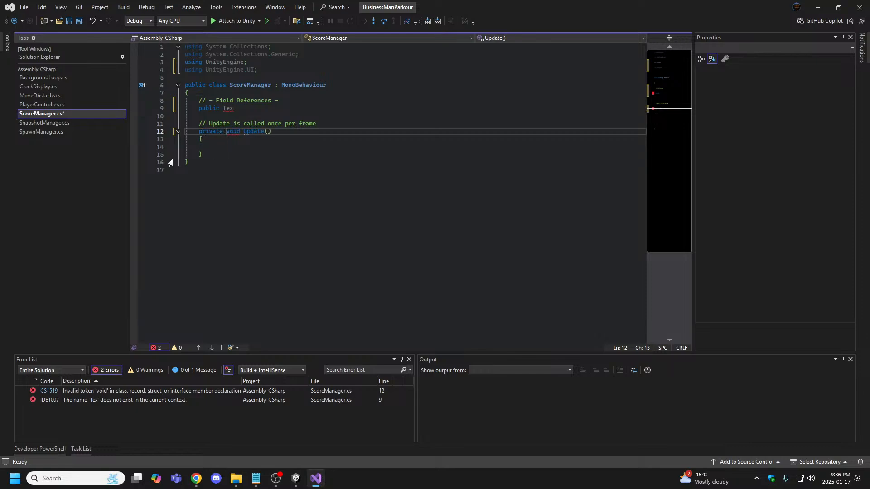
- Complete the unfinished field declaration as "public Text ScoreText;"
left_click(254, 108)
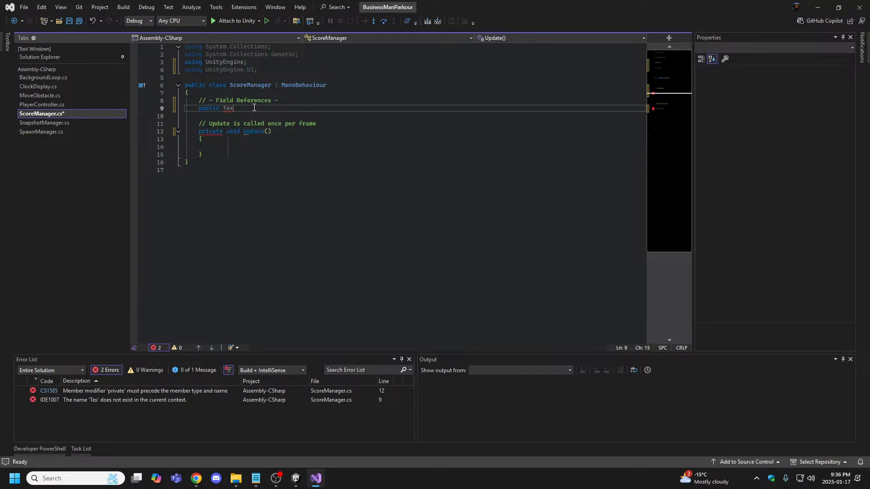
type("t Sc")
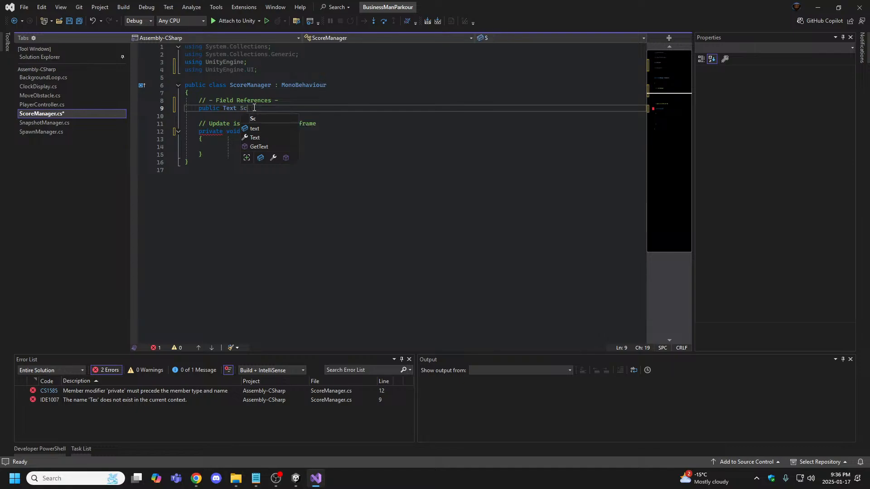
type("oreText;")
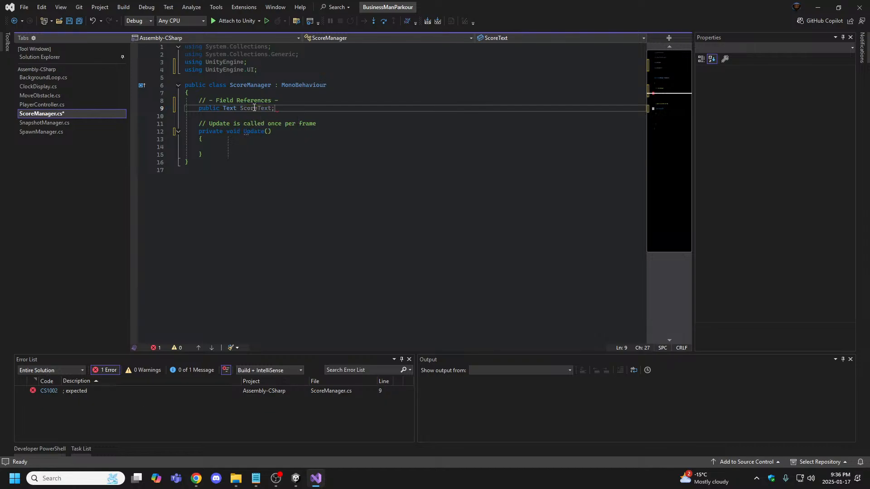
- Declare the field "public static int ScoreCount = 0;" below ScoreText, separated by a blank line
key("Return")
key("Return")
type("p")
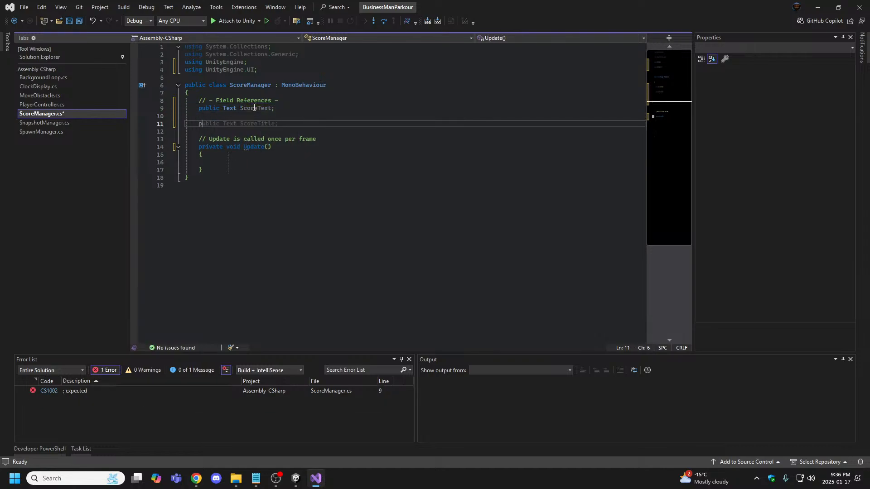
type("ublic stat")
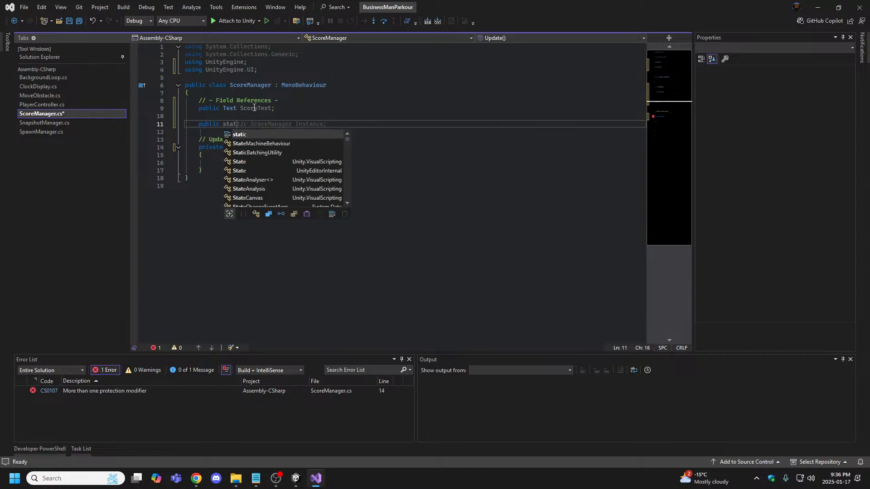
type("ic ")
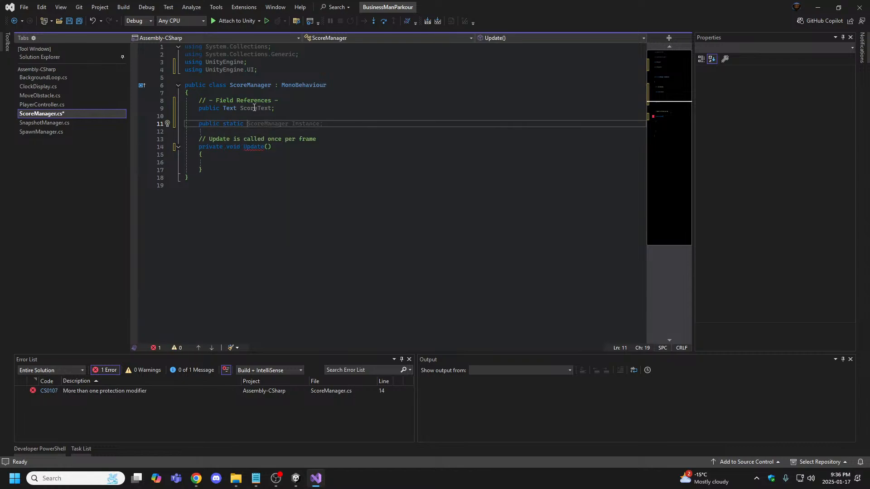
type("int Scor")
key("BackSpace")
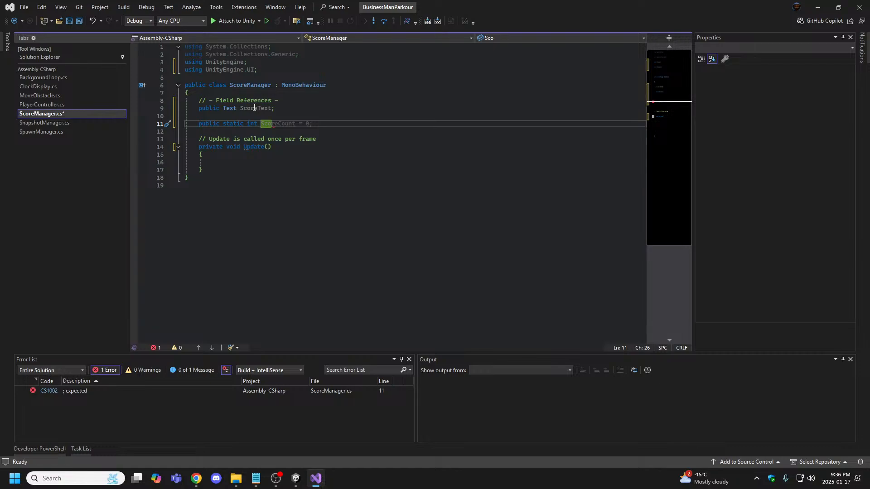
key("Tab")
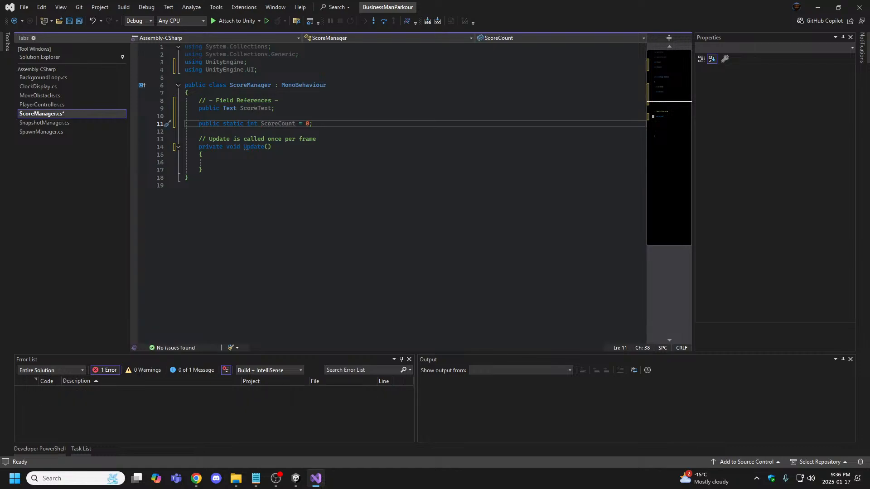
- Replace the comment above the Update method with "/// Life cycle method. Update()"
key("alt+Tab")
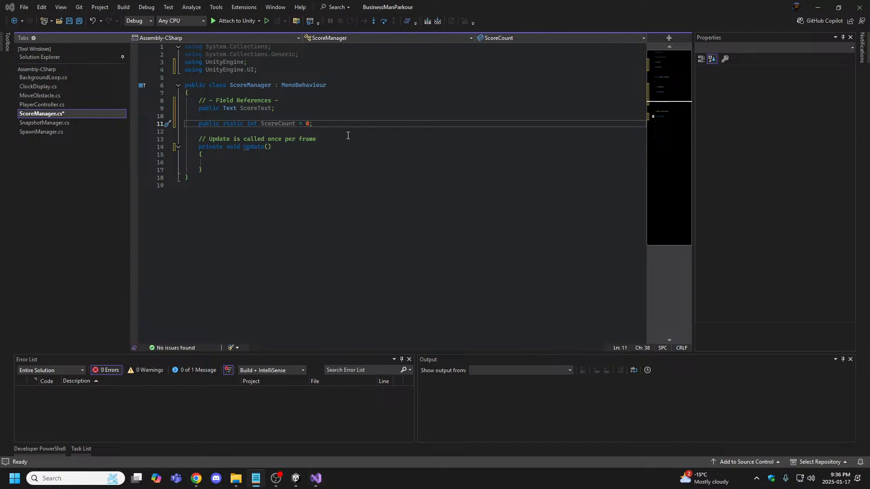
left_click_drag(325, 139, 185, 140)
type("/// Life cycle method. Update()")
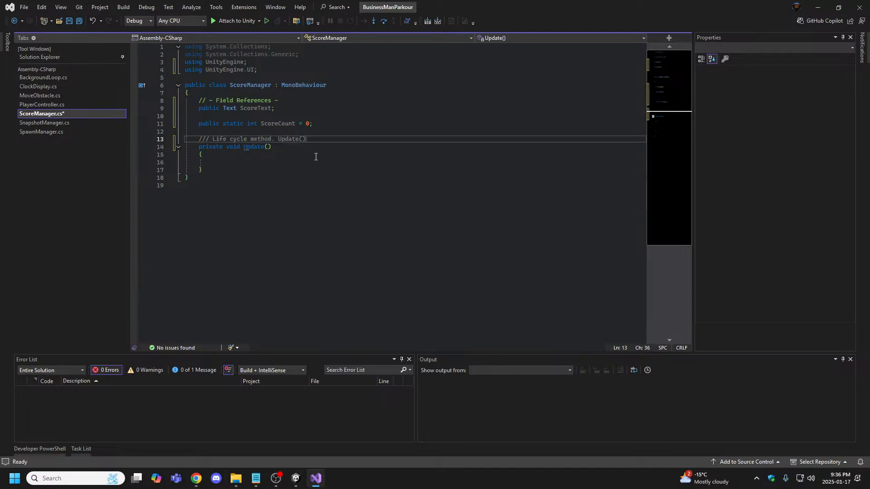
- Begin the Update body with the assignment ScoreText.text = "Score: " + Mathf.RoundTo
left_click(224, 162)
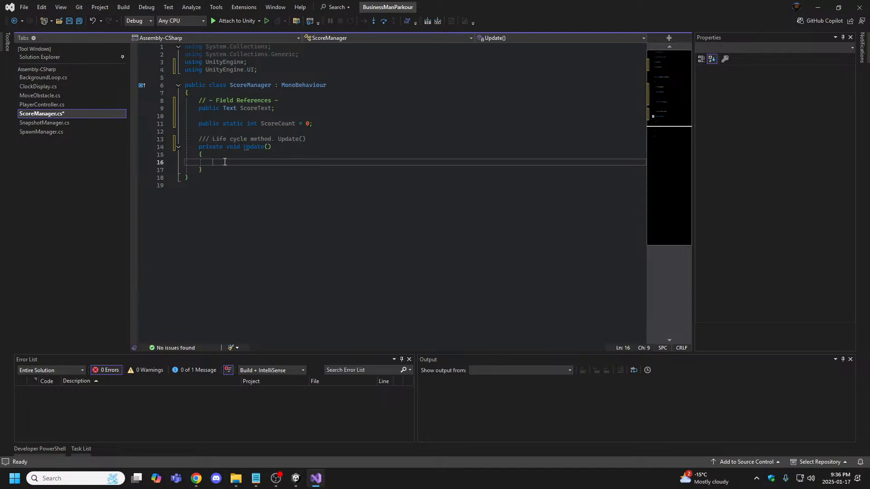
type("Score")
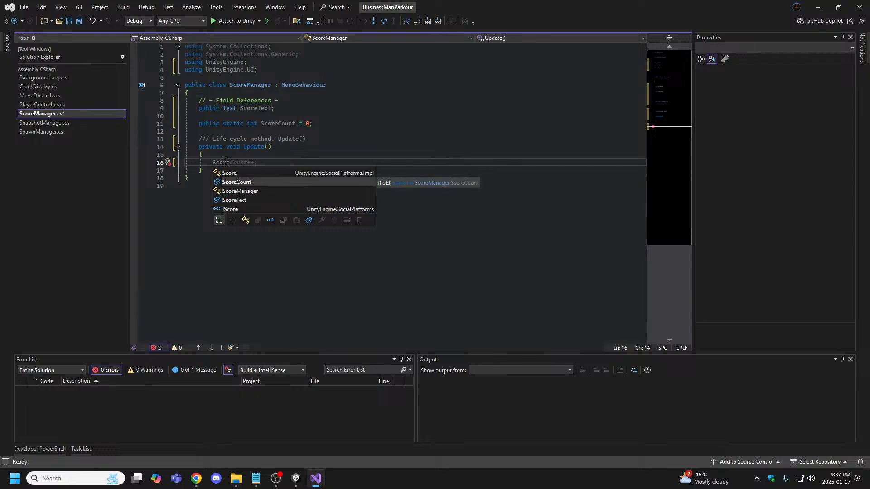
type("Text")
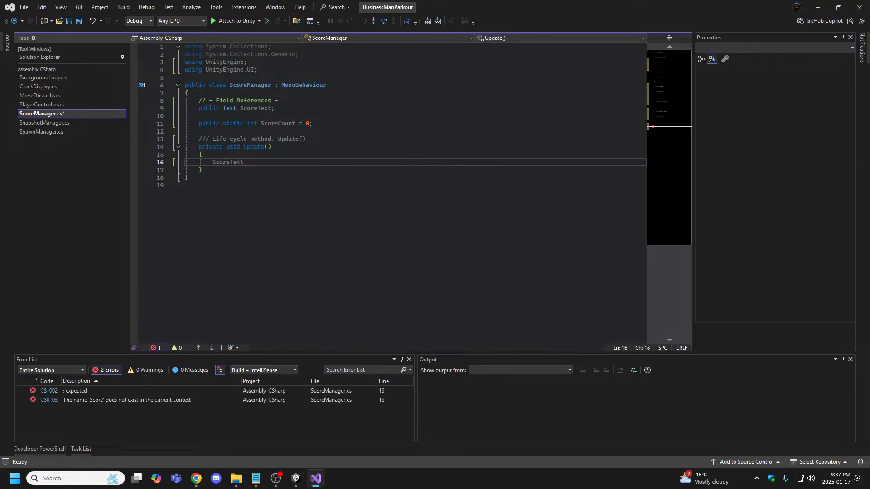
type(".")
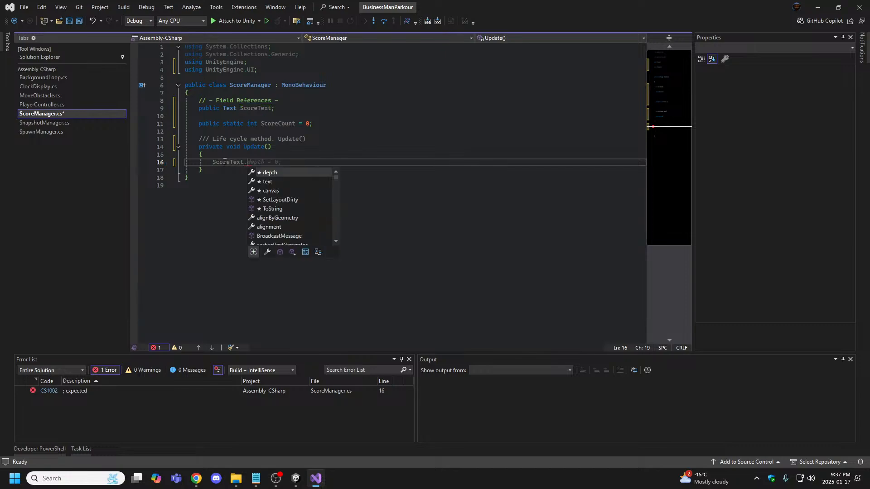
type("text ")
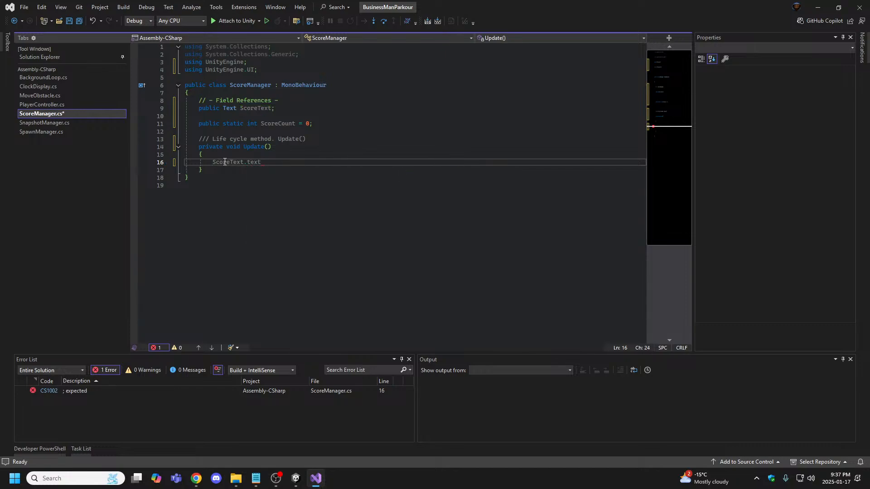
type("= \"Score: ")
type("+ Mathf.RoundTo")
type("\"")
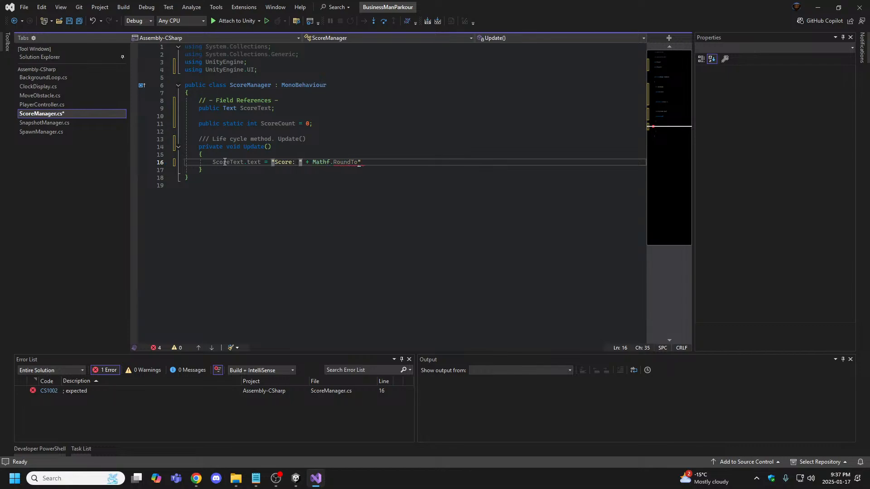
key("Right")
key("End")
key("BackSpace")
key("BackSpace")
key("BackSpace")
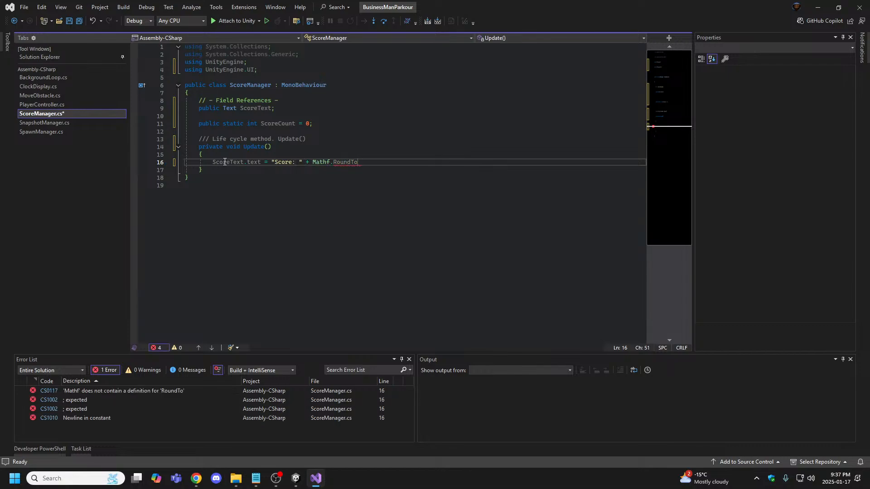
- Complete the score expression in Update as Mathf.RoundToInt(ScoreCount);
type("To")
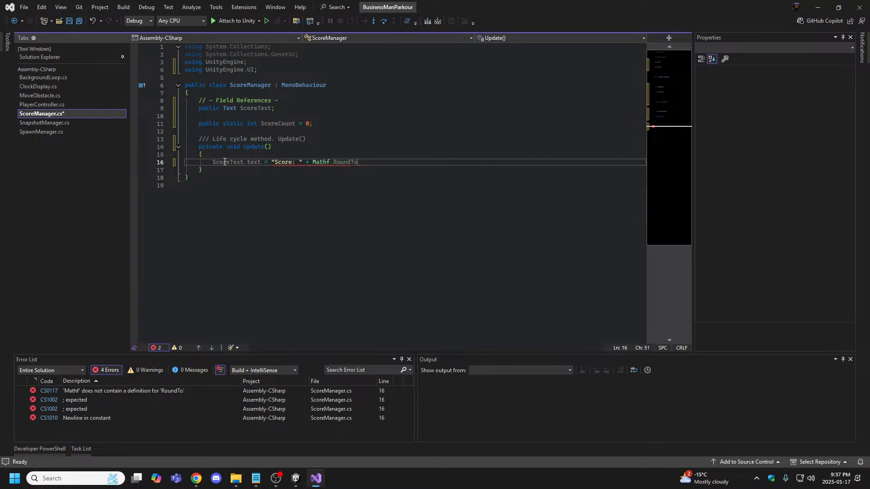
key("BackSpace")
key("BackSpace")
key("BackSpace")
key("BackSpace")
key("BackSpace")
key("BackSpace")
key("BackSpace")
key("BackSpace")
type(".Roun")
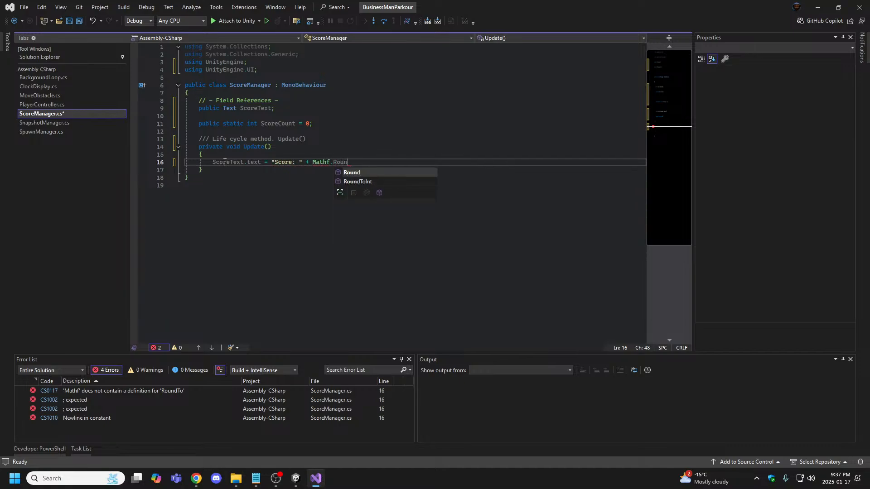
key("Tab")
type("(ScoreCount);")
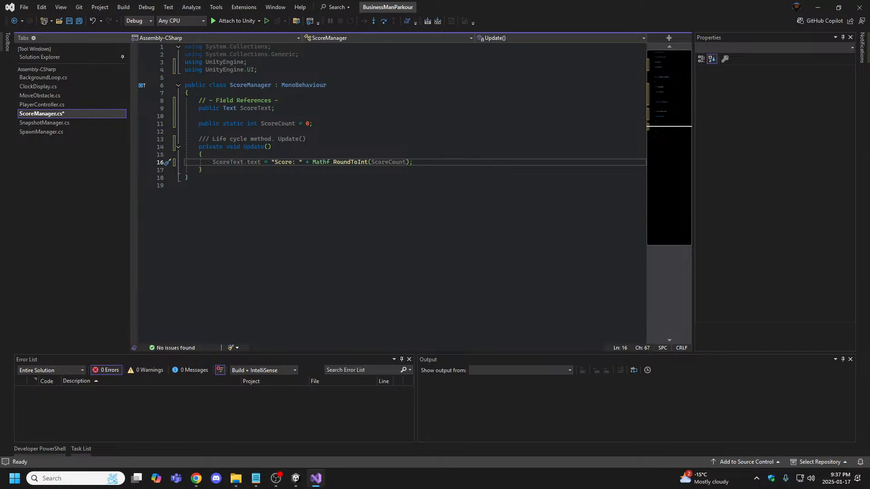
- Add the commented line //scoreText.text = "Score: " + scoreCount.ToString(); below the RoundToInt assignment
key("alt+Tab")
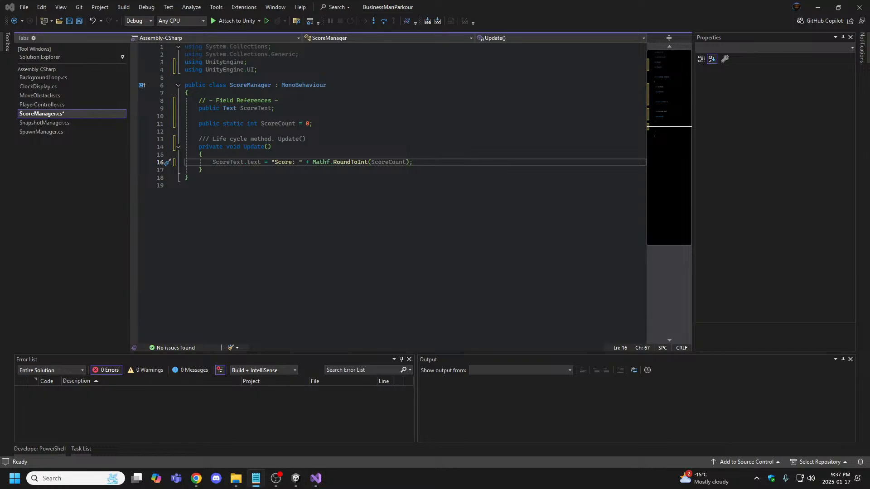
left_click(427, 163)
key("Return")
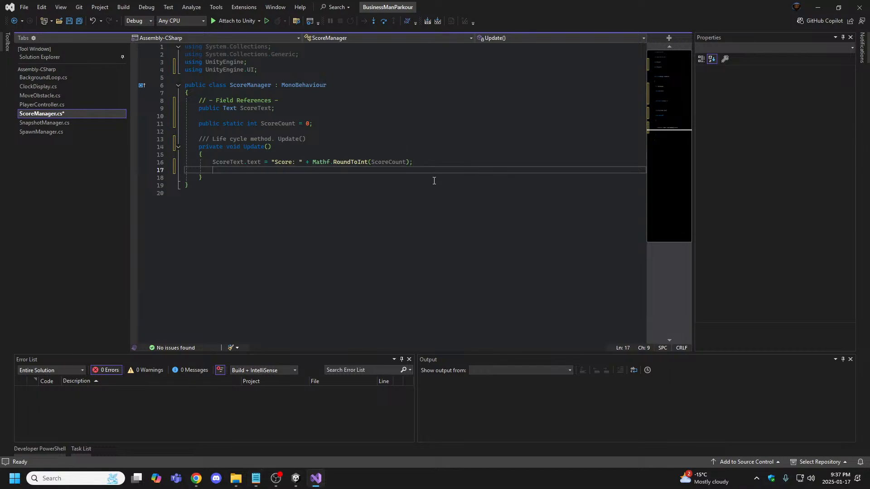
type("//scoreText.text = \"Score: \" + scoreCount.ToString();")
left_click(403, 256)
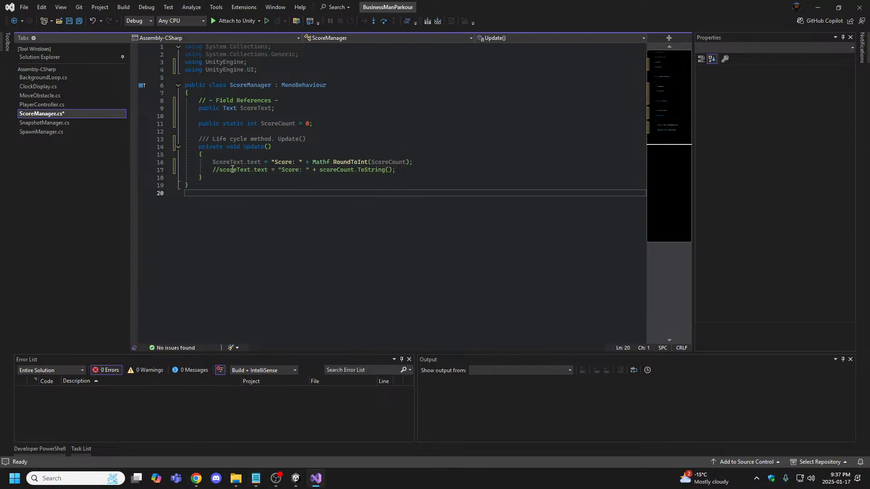
- Comment out the RoundToInt assignment and activate the ToString assignment below it
left_click(212, 163)
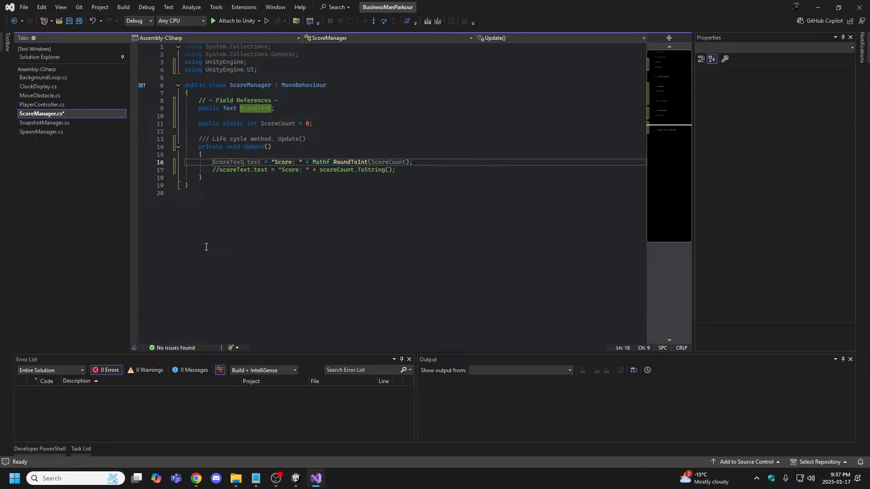
type("//")
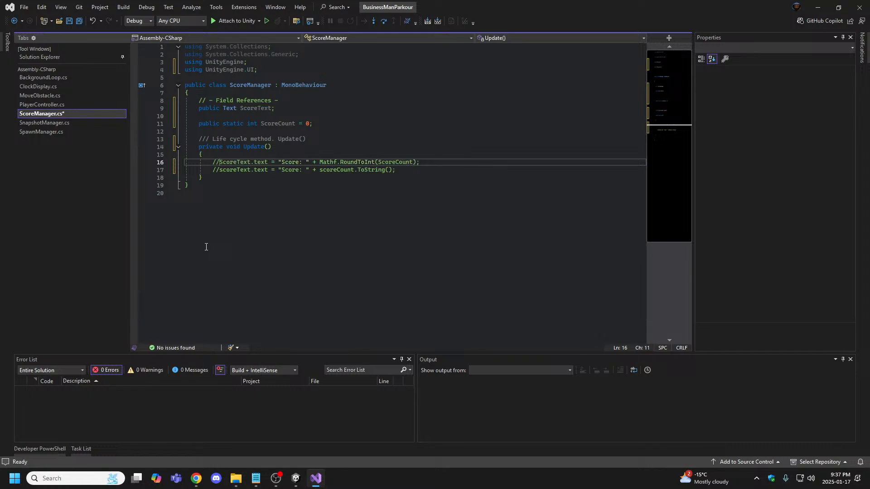
left_click(220, 170)
key("BackSpace")
key("BackSpace")
left_click(233, 217)
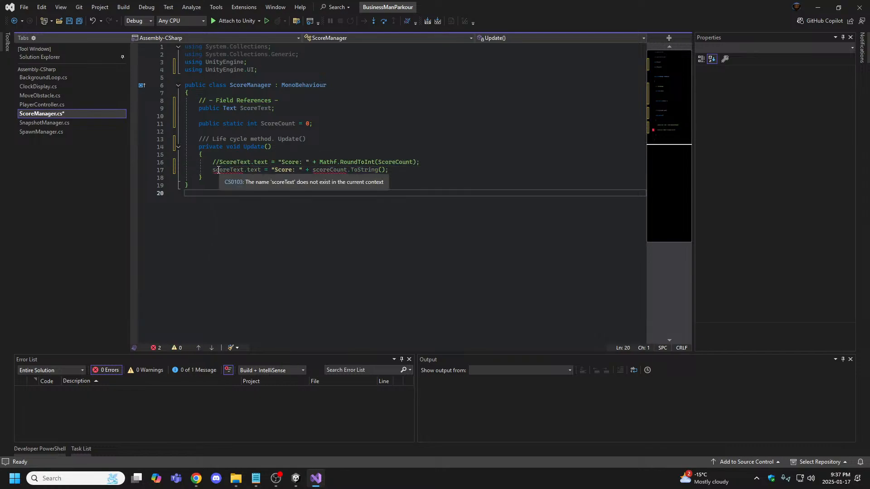
- Correct the text field's name in the ToString assignment to ScoreText
left_click(216, 173)
key("Right")
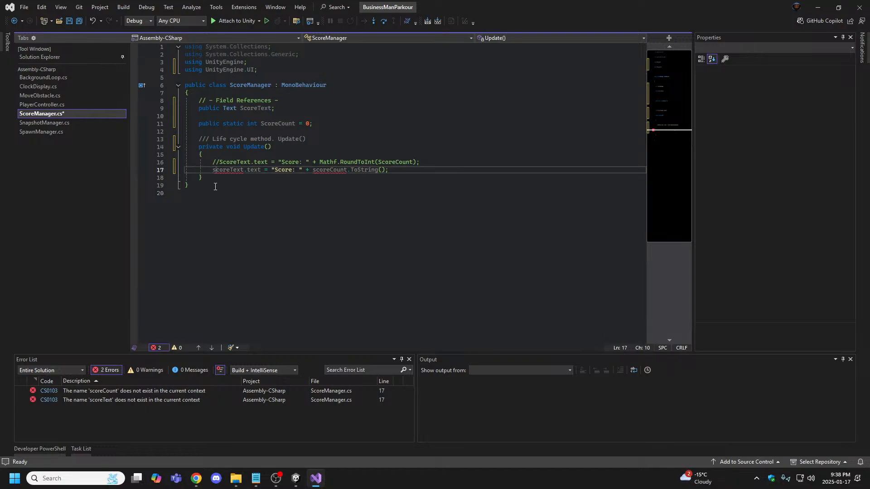
key("BackSpace")
type("S")
- Correct the counter's name in the ToString assignment to ScoreCount
key("Right")
key("Right")
key("Right")
key("Right")
key("Right")
key("Right")
key("Right")
key("Right")
key("Right")
key("Right")
key("Right")
key("Right")
key("Right")
key("Right")
key("Right")
key("Right")
key("Right")
key("Right")
key("Right")
key("Right")
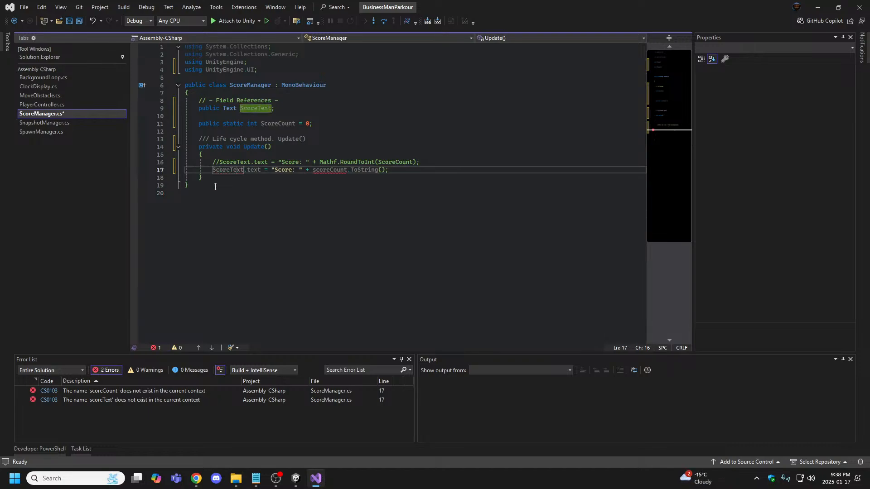
key("Right")
key("Right")
key("Right")
key("Right")
key("Right")
key("Right")
key("Right")
key("Right")
key("Right")
key("BackSpace")
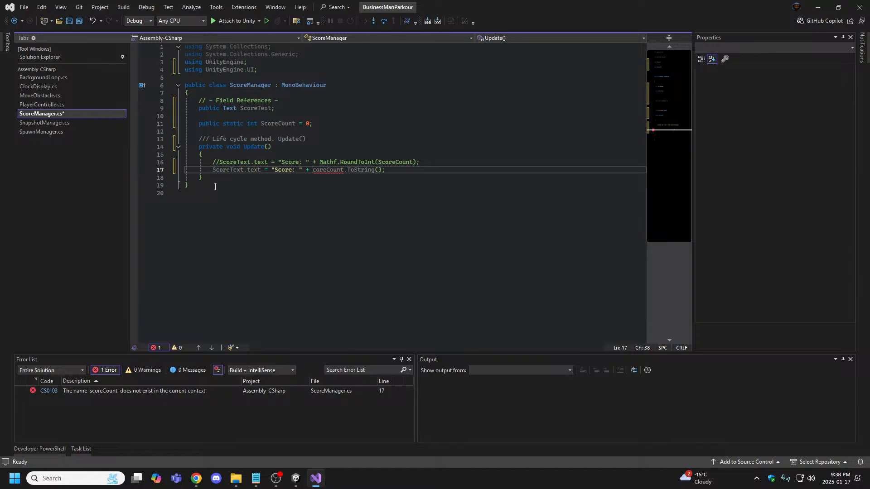
type("S")
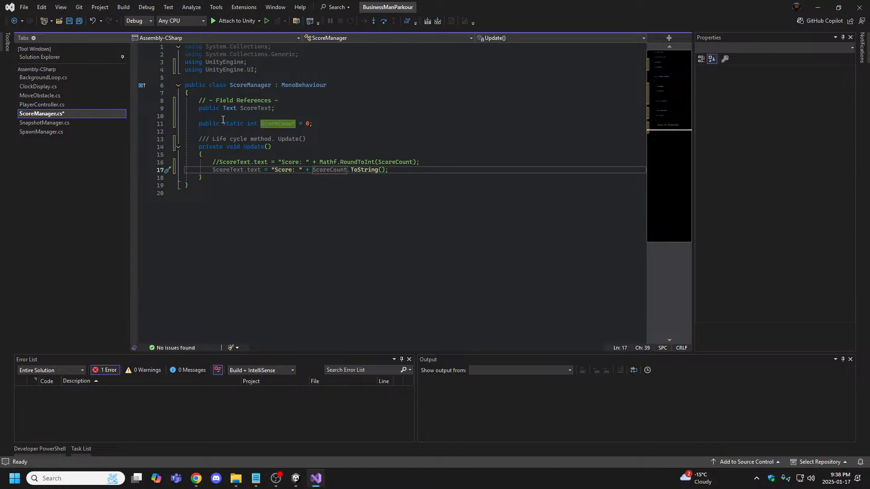
- Make the RoundToInt assignment the active line instead of the commented-out ToString one, and save the ScoreManager script
left_click(213, 170)
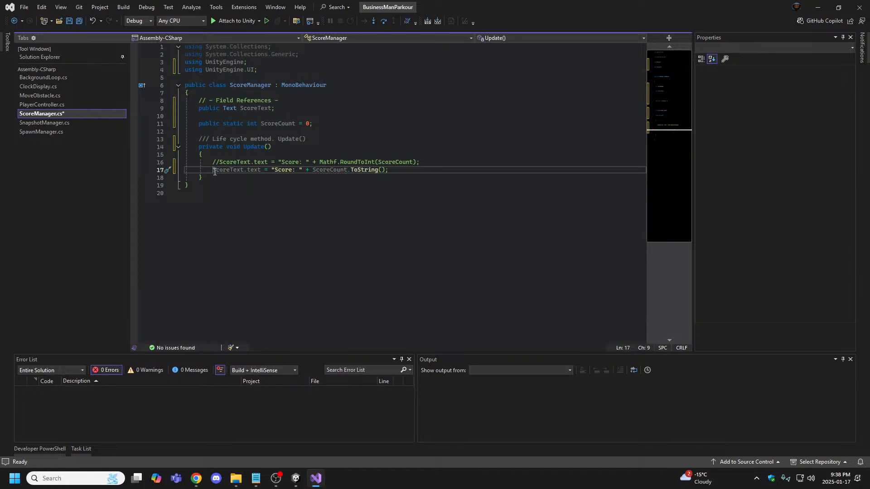
type("//")
key("Up")
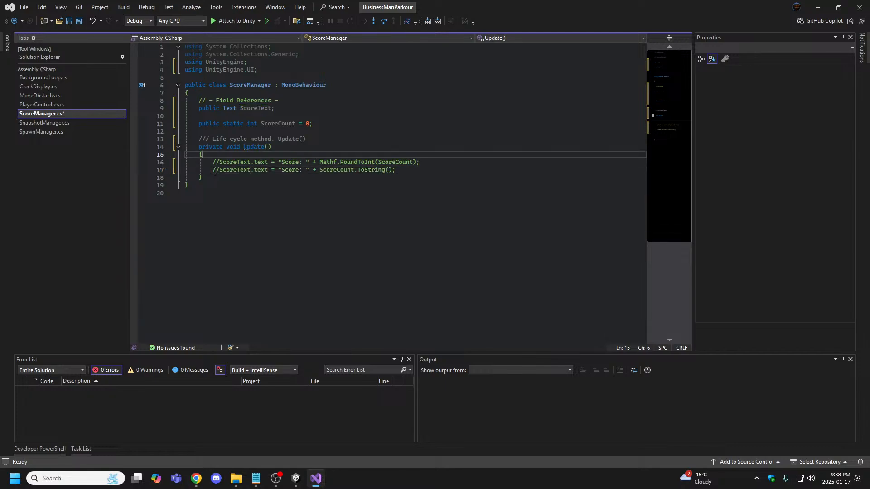
key("BackSpace")
key("BackSpace")
left_click(212, 218)
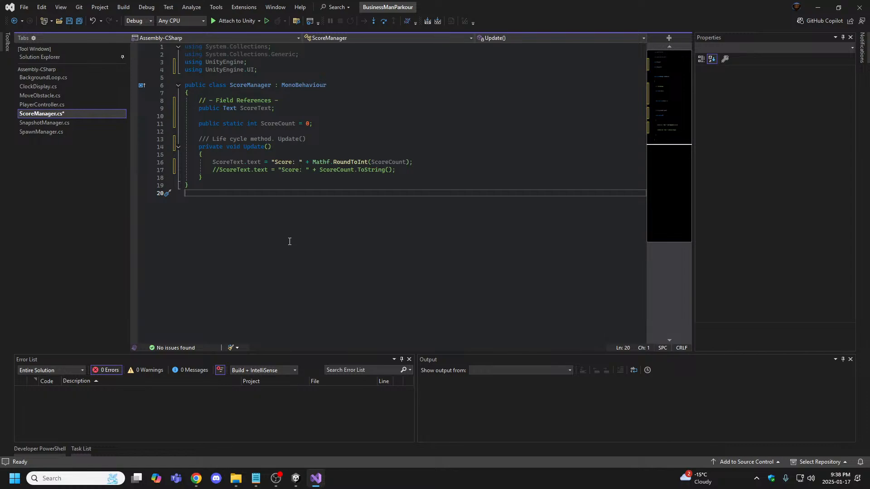
key("ctrl+Home")
key("ctrl+s")
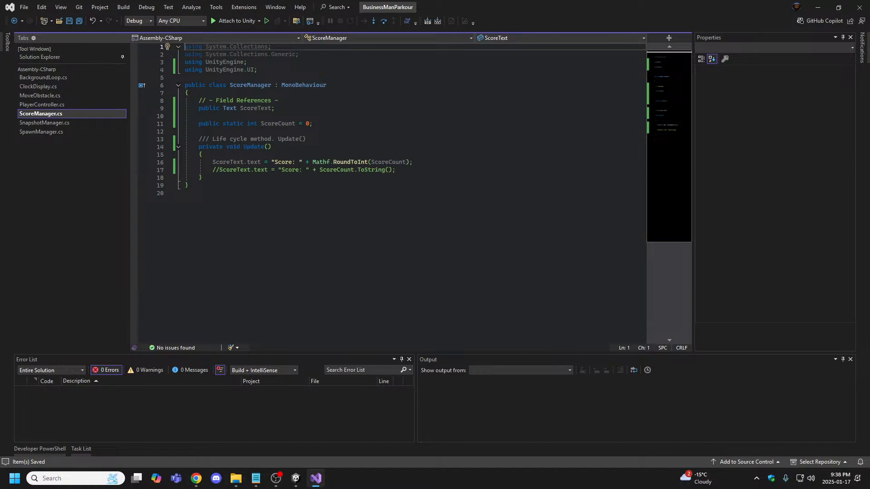
- Switch to Unity and select the ScoreKeeper Text (TMP) object under the Canvas
left_click(296, 478)
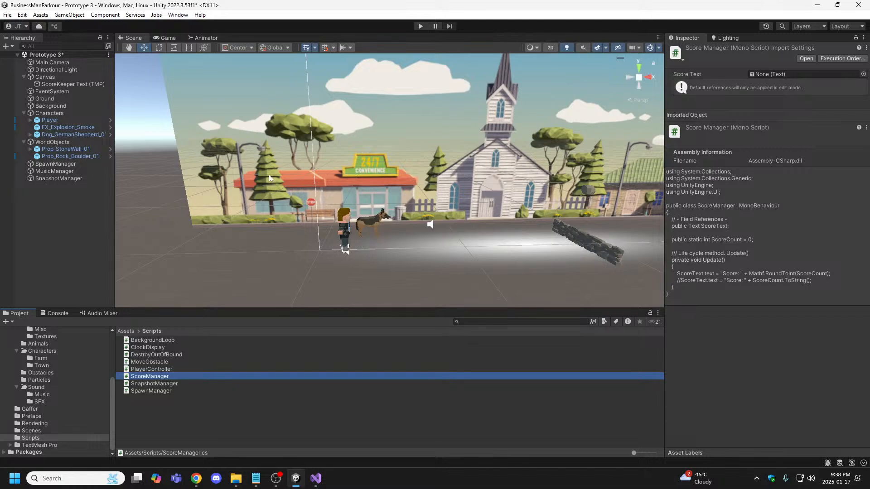
left_click(53, 78)
left_click(53, 85)
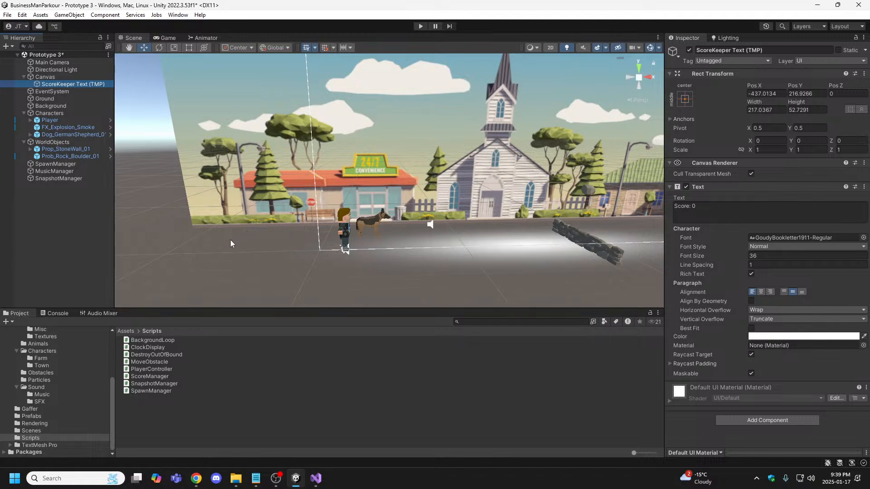
- Examine the scene in 3D and 2D views to locate the ScoreKeeper text on the canvas
left_click_drag(335, 234, 376, 174, "alt")
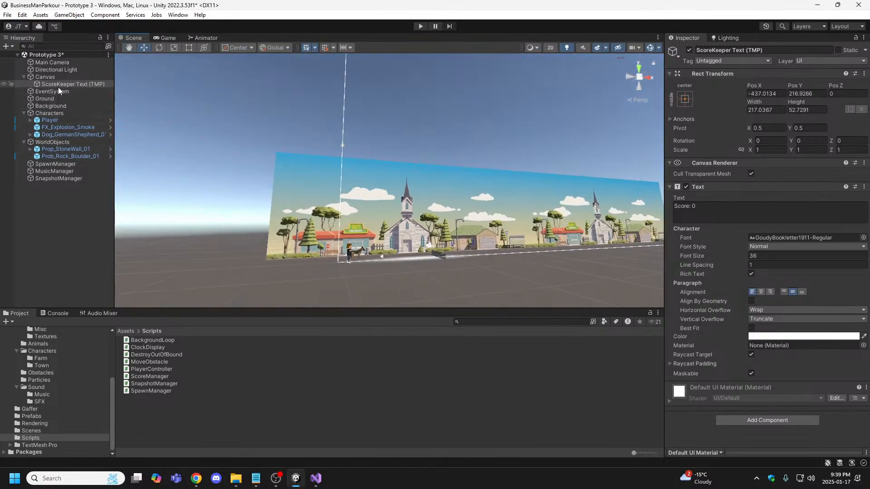
left_click(551, 48)
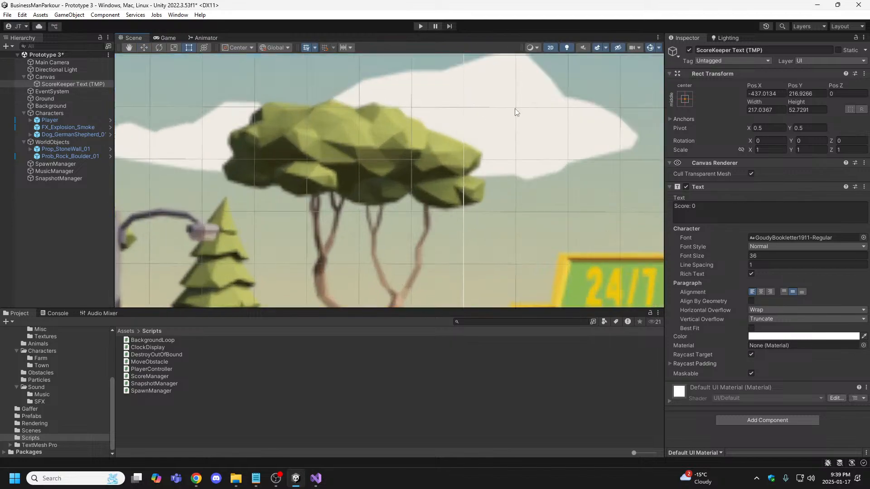
middle_click_drag(490, 140, 213, 289)
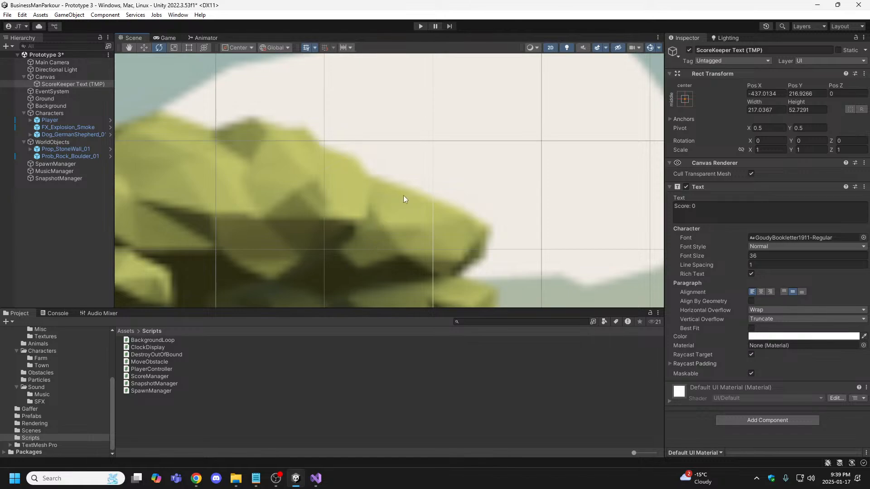
middle_click_drag(456, 132, 624, 189)
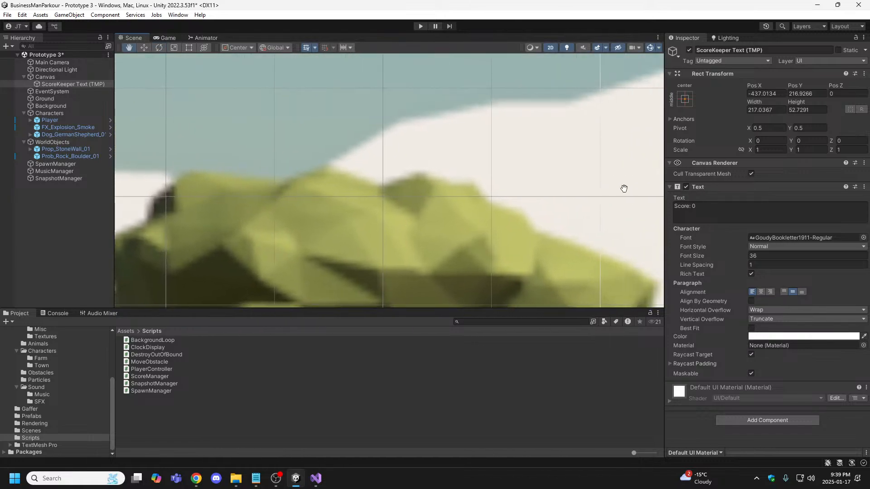
middle_click_drag(244, 162, 195, 227)
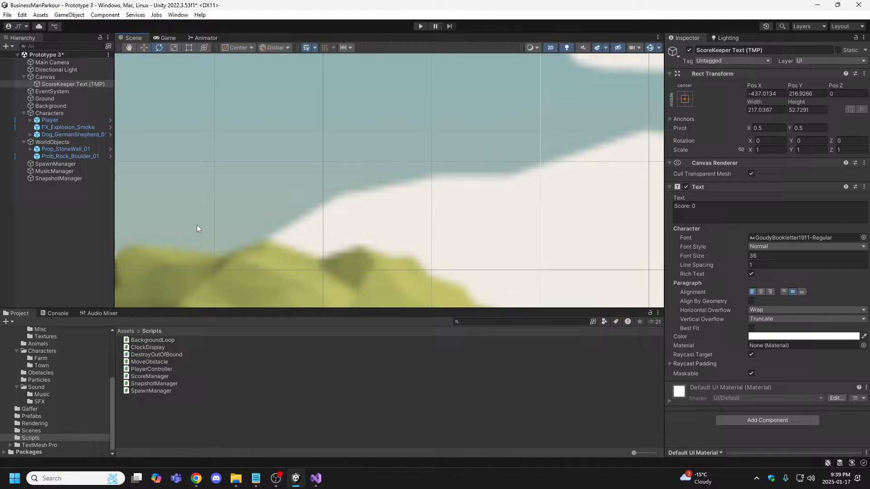
left_click(144, 47)
middle_click_drag(185, 120, 573, 226)
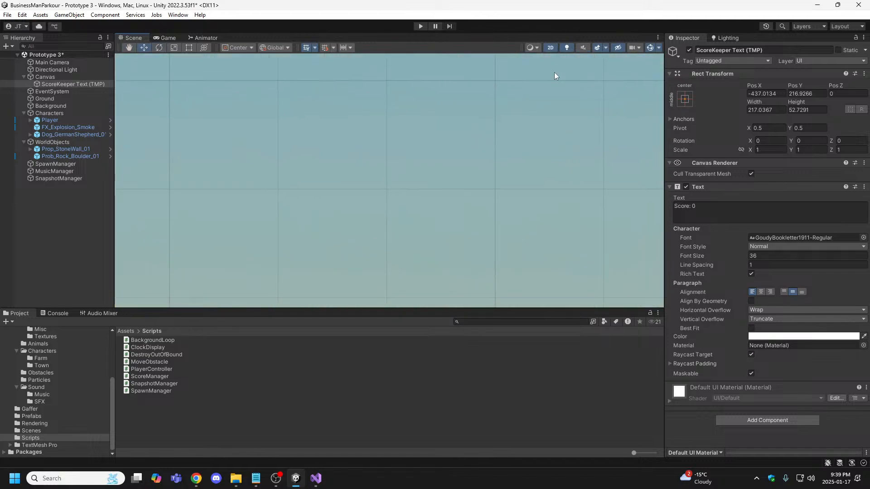
left_click(550, 44)
right_click_drag(487, 210, 706, 217)
- Close the Unity project without saving the changes to the Prototype 3 scene, and close Visual Studio
key("shift+space")
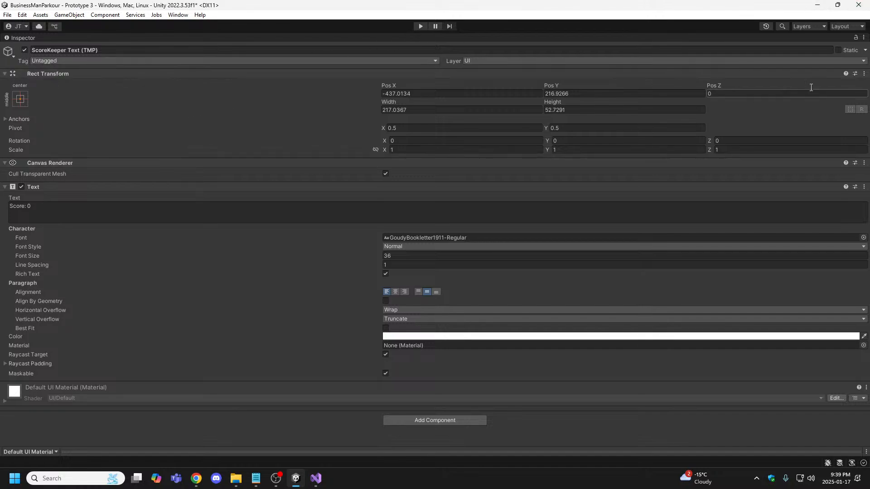
right_click(316, 308)
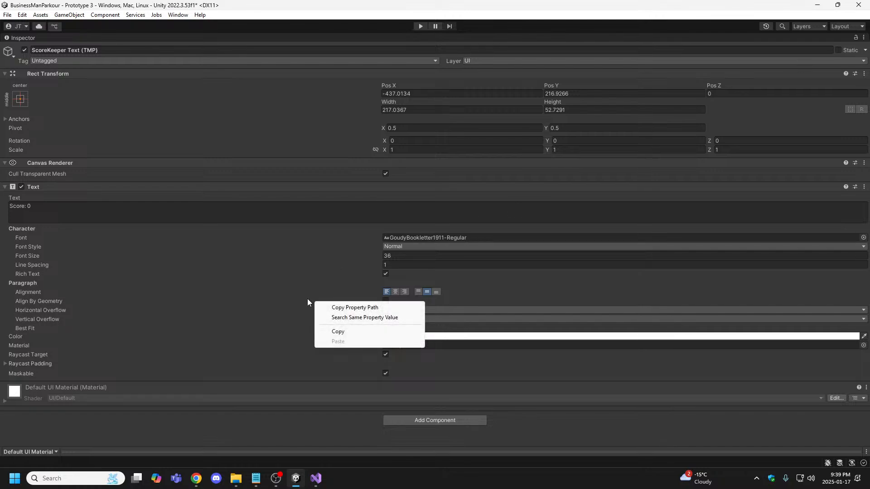
left_click(303, 277)
left_click(858, 5)
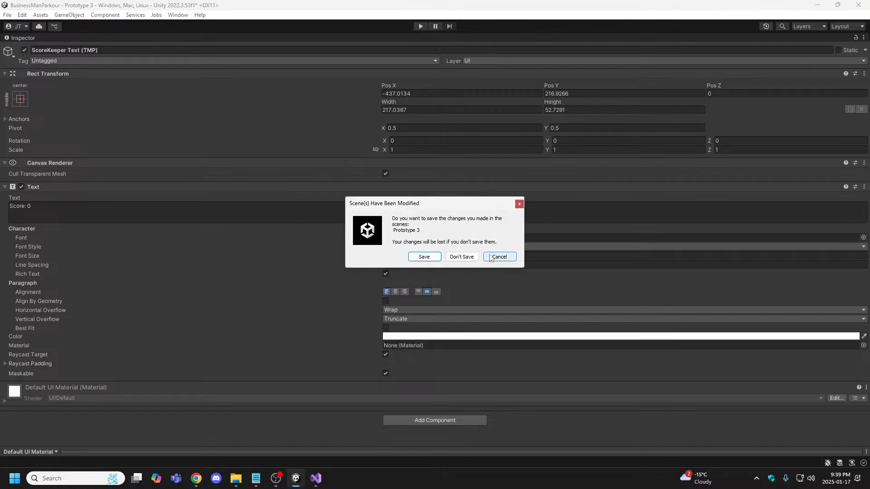
left_click(458, 257)
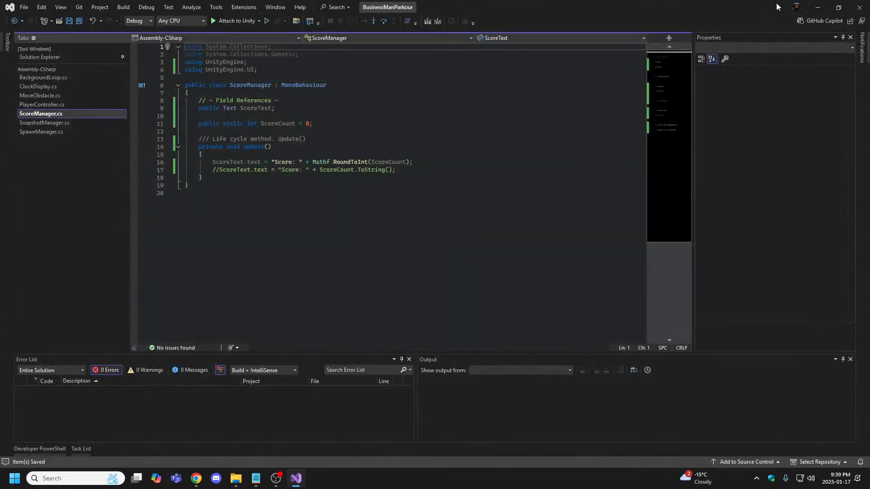
left_click(859, 7)
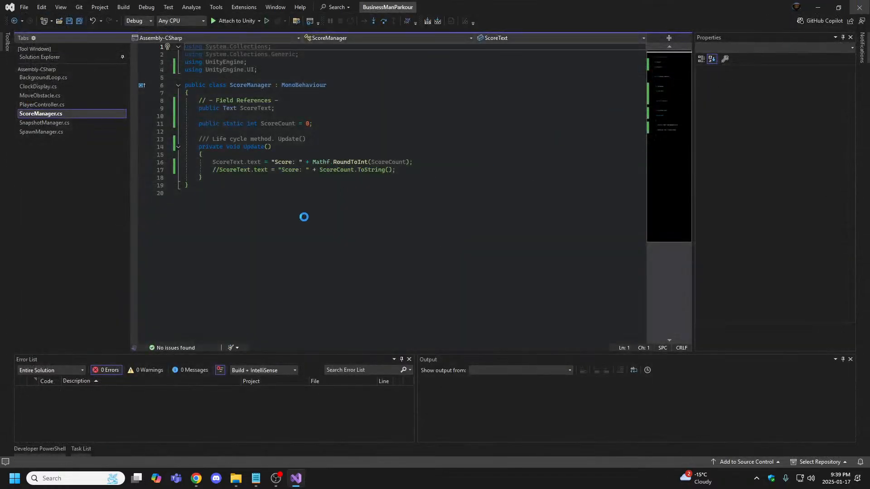
- Launch Unity Hub and open the BusinessManParkour project, closing and reopening the editor once
right_click(258, 111)
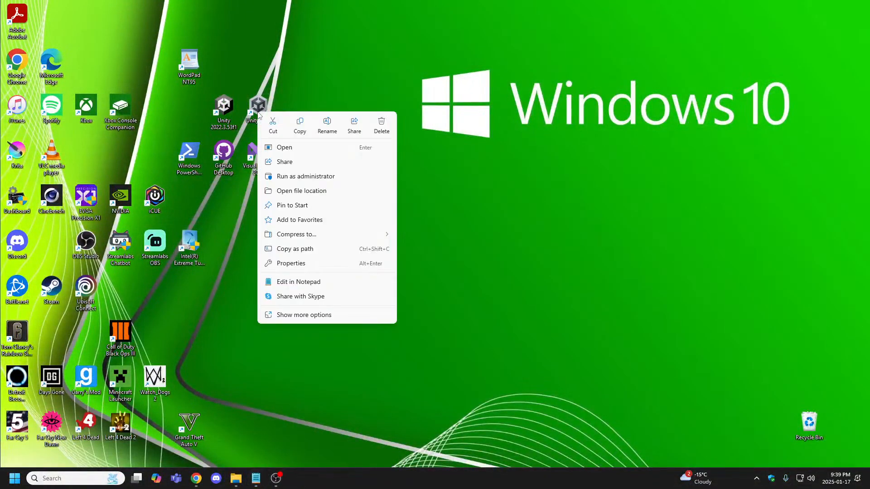
left_click(278, 146)
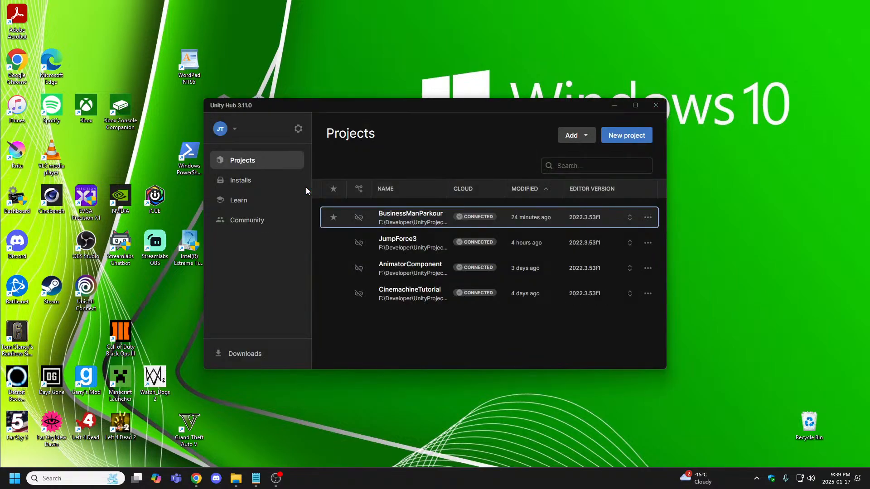
left_click(411, 220)
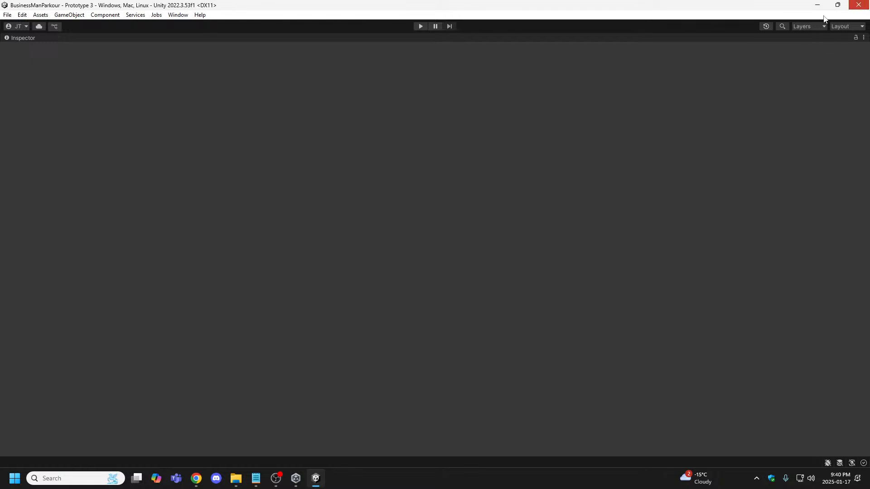
left_click(852, 2)
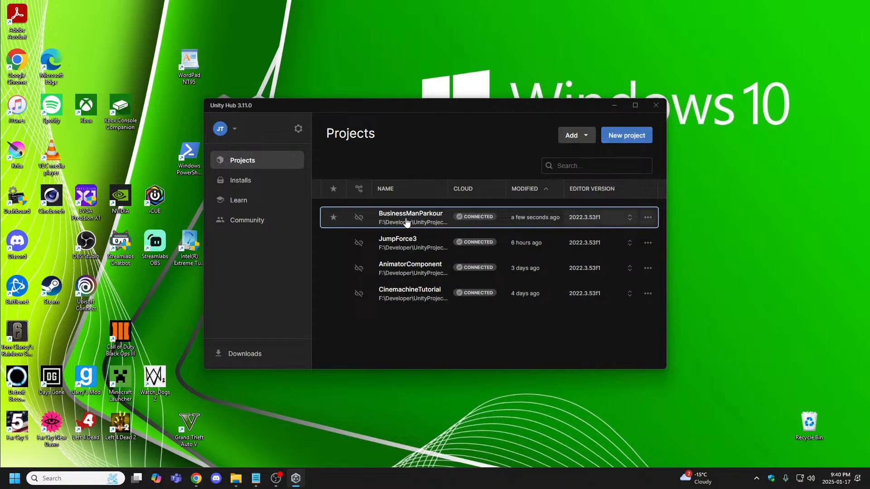
left_click(387, 220)
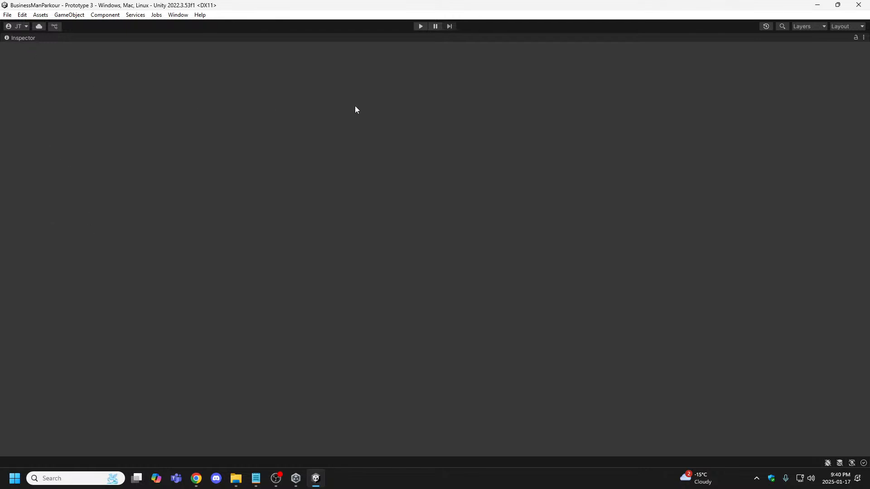
- Run the game briefly in Play mode and stop it
left_click(421, 26)
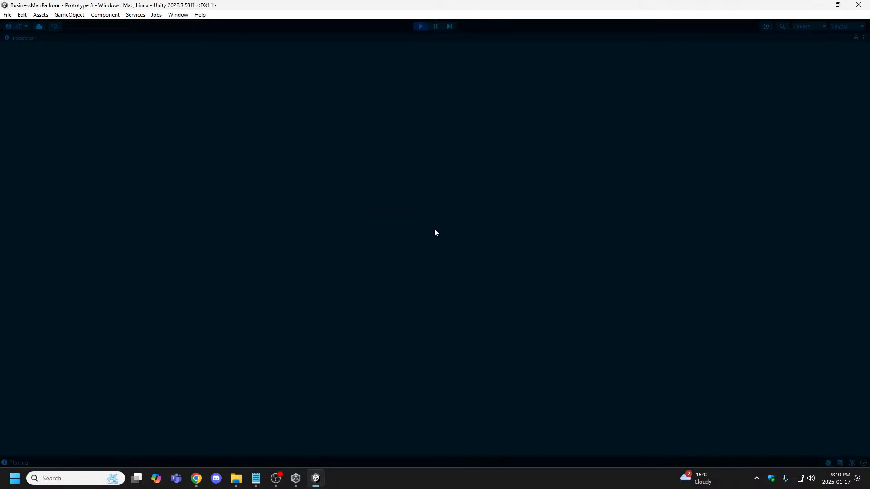
left_click(419, 26)
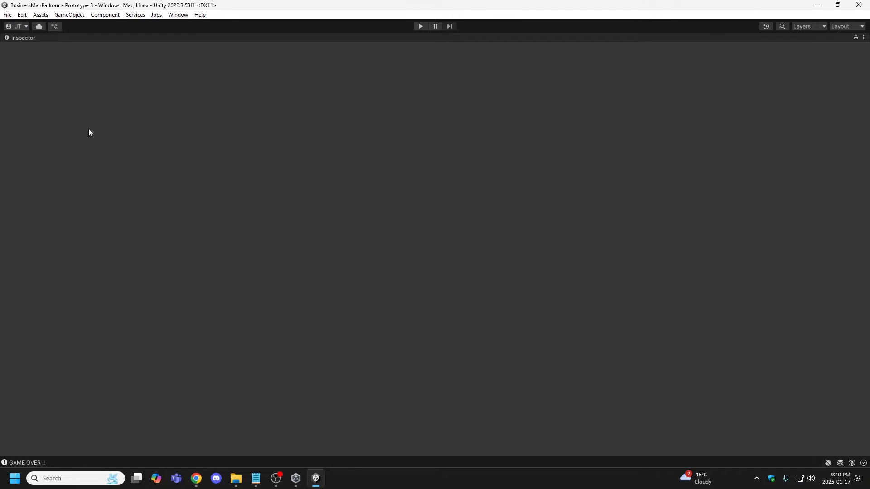
left_click(6, 16)
left_click(7, 16)
- Restore the editor windows with the Custom Default layout
left_click(862, 27)
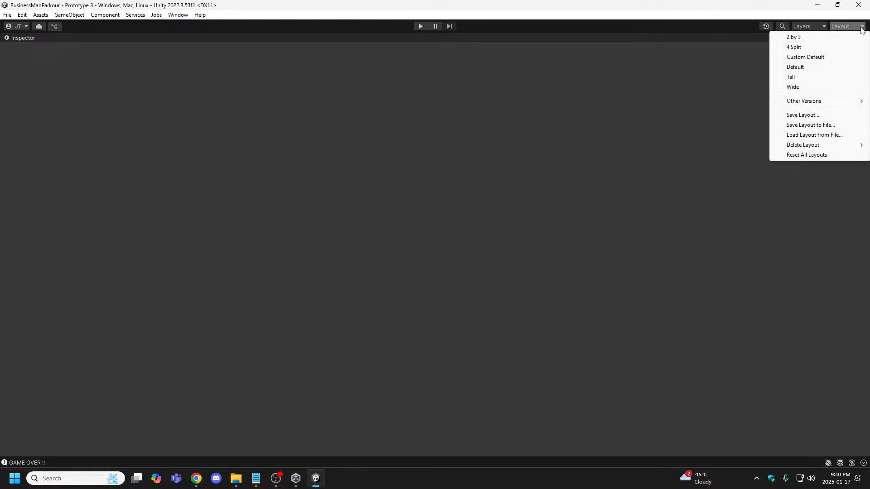
left_click(810, 62)
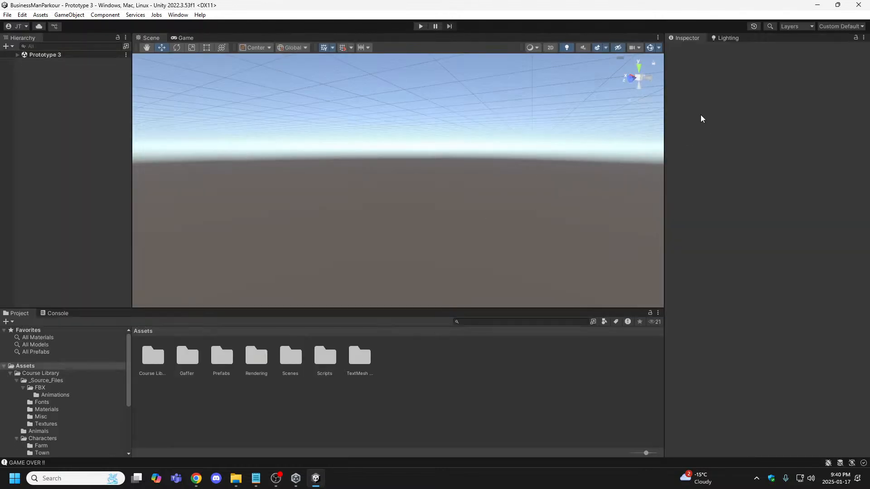
left_click(862, 27)
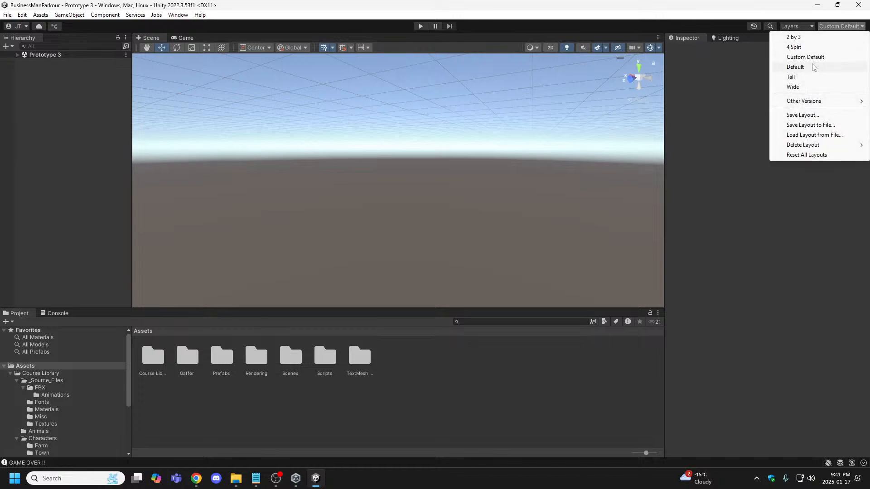
left_click(836, 68)
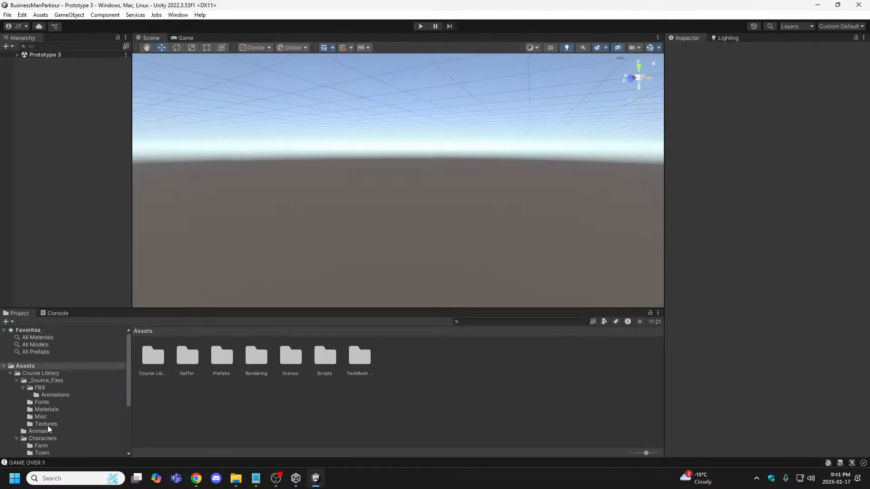
- Open the Prototype 3 scene from the project's Scenes folder
scroll(45, 417, "down", 4)
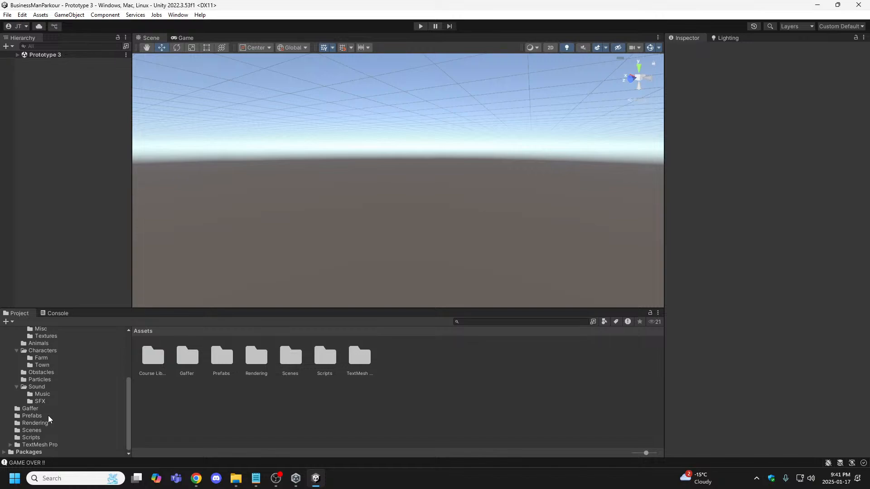
left_click(39, 430)
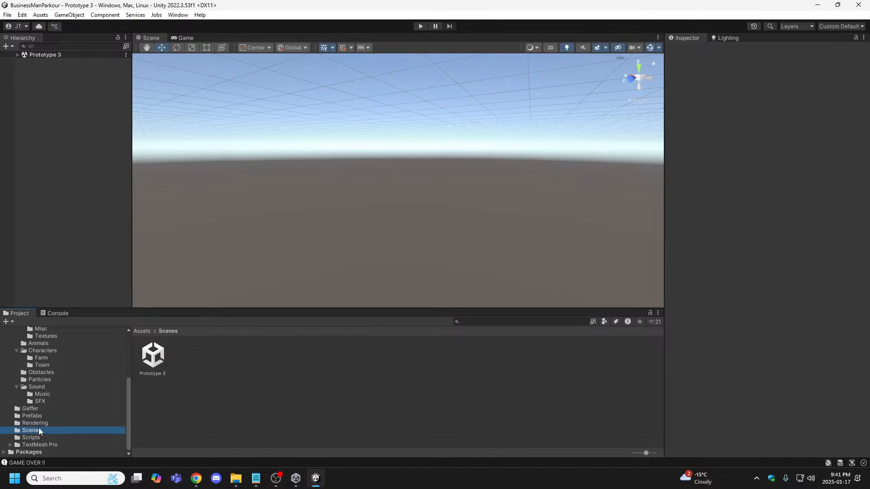
double_click(154, 358)
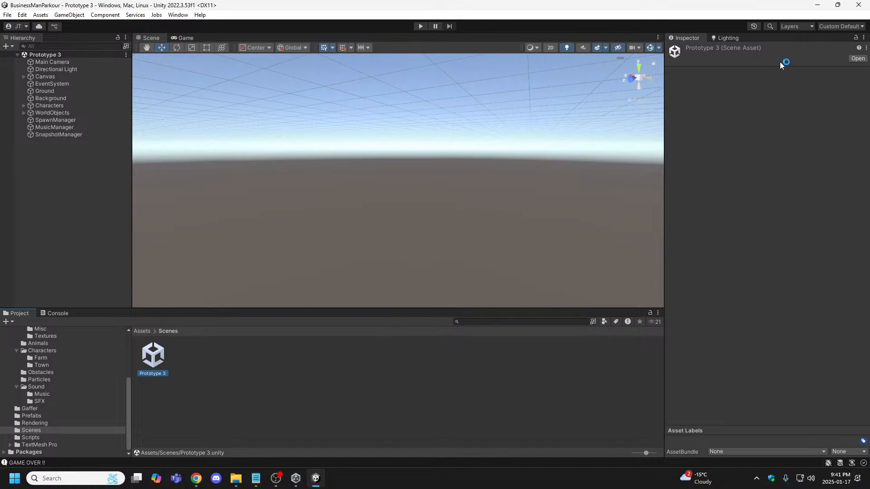
- Expand the Canvas, select its Clock Display object, and reduce the project assets' thumbnail size to a list
right_click_drag(617, 174, 94, 132)
key("e")
left_click(24, 77)
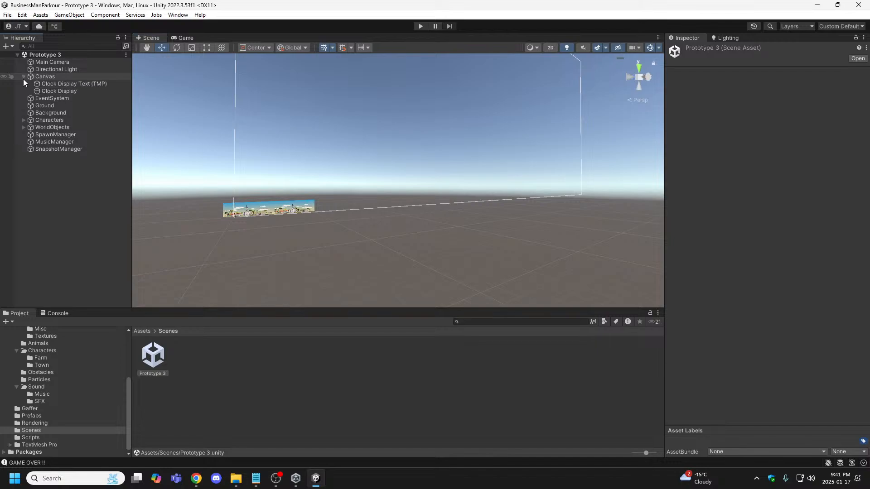
left_click(61, 85)
left_click(58, 92)
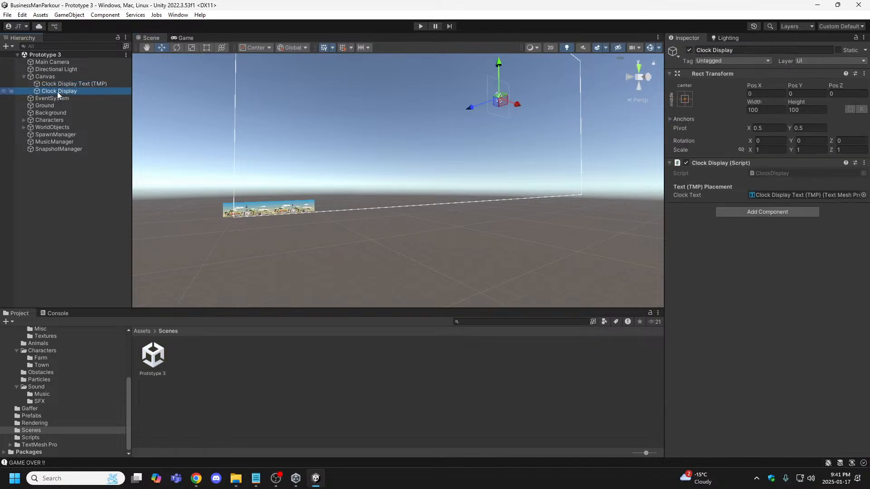
right_click_drag(337, 180, 410, 173)
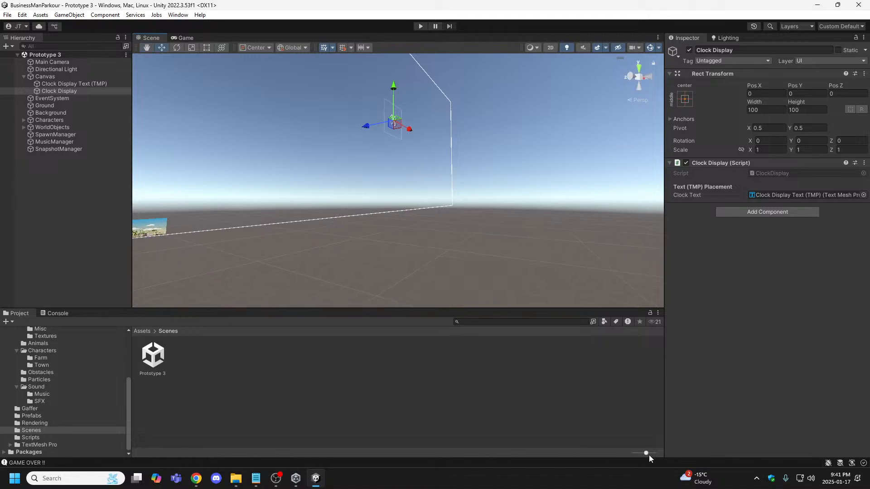
left_click_drag(649, 455, 596, 453)
- Examine the clock text and the canvas outline in 3D and 2D scene views
right_click_drag(398, 144, 574, 178)
right_click_drag(419, 194, 215, 206)
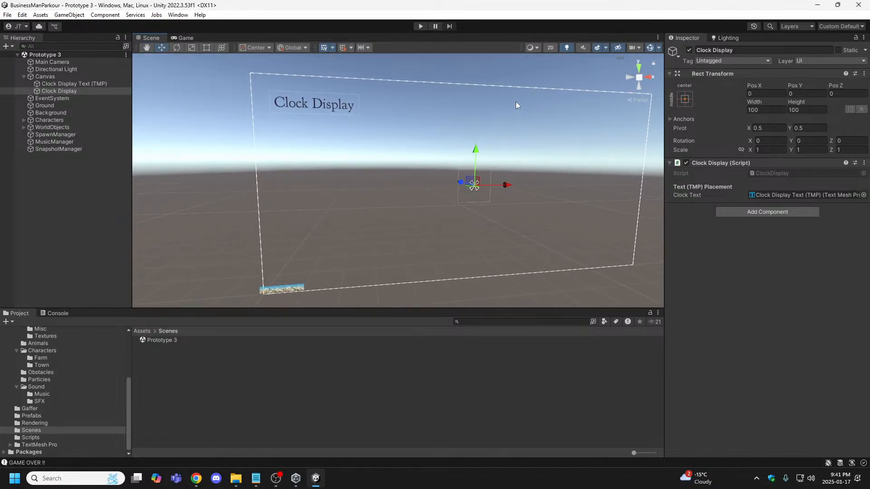
left_click(551, 48)
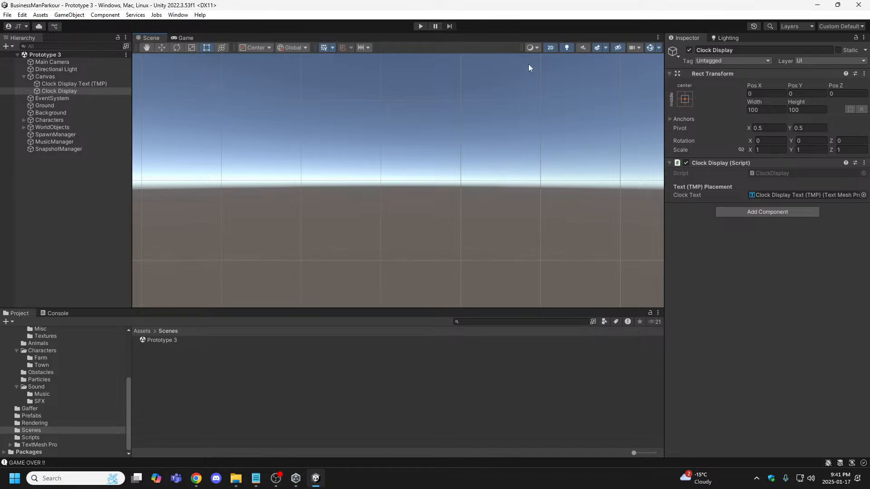
left_click(550, 49)
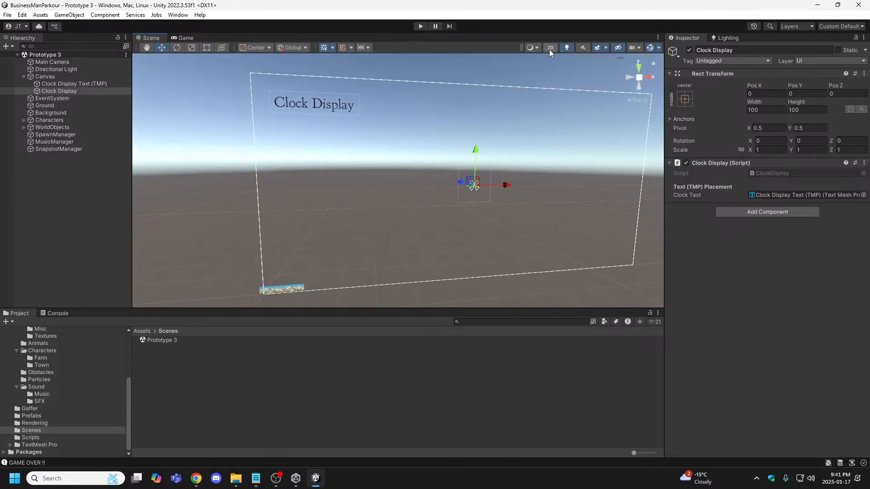
left_click(549, 48)
left_click(550, 48)
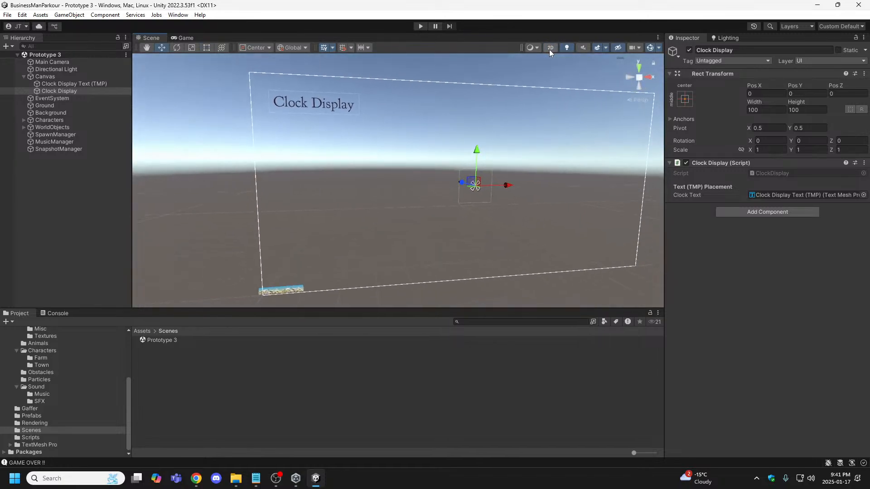
right_click_drag(418, 186, 394, 231)
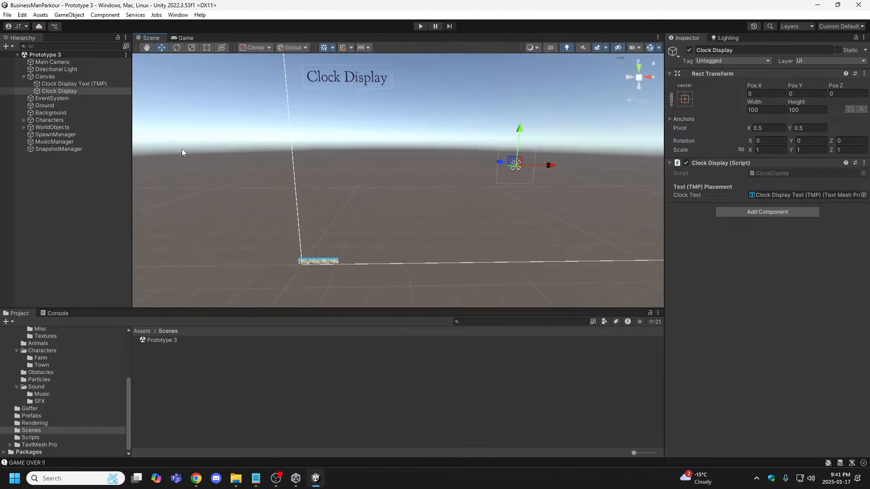
- Remove the Clock Display script component from the Clock Display object, and delete that object from the Canvas
left_click(79, 84)
left_click(66, 91)
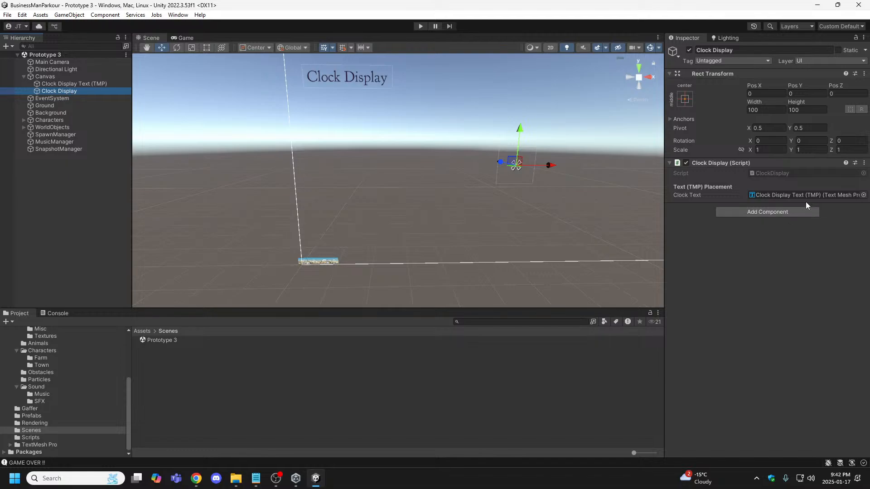
left_click(864, 166)
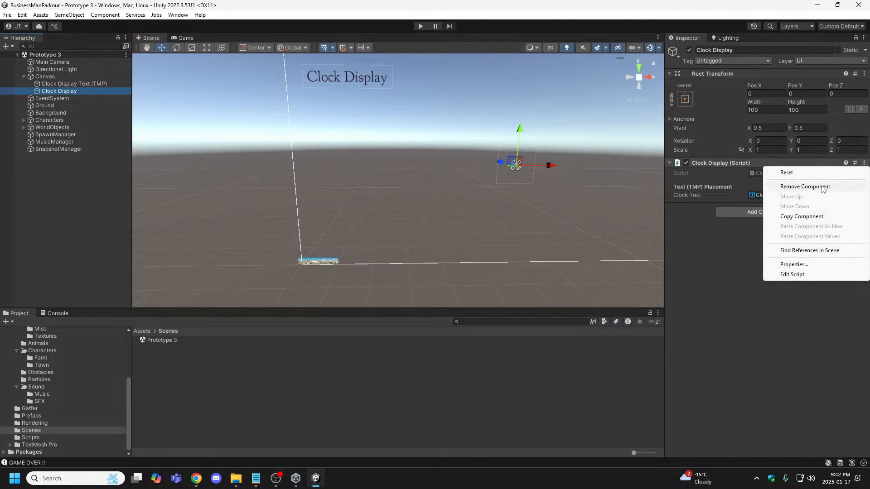
left_click(784, 186)
right_click(74, 89)
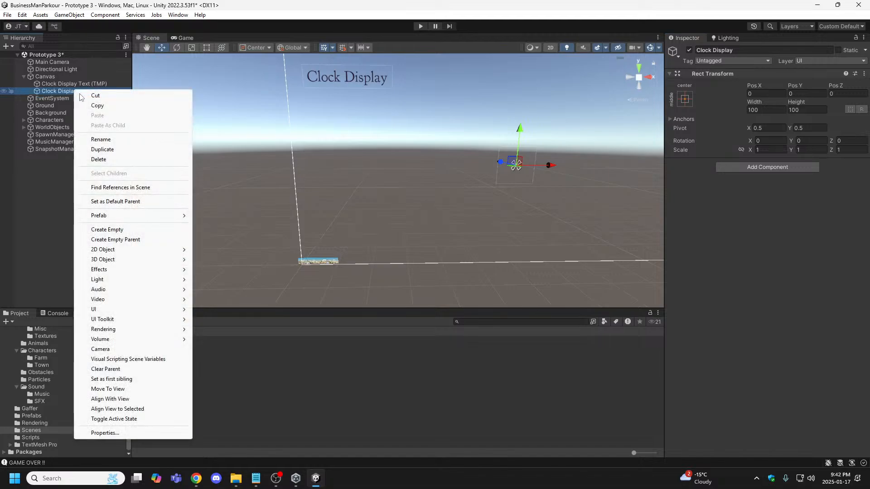
left_click(105, 160)
left_click(81, 84)
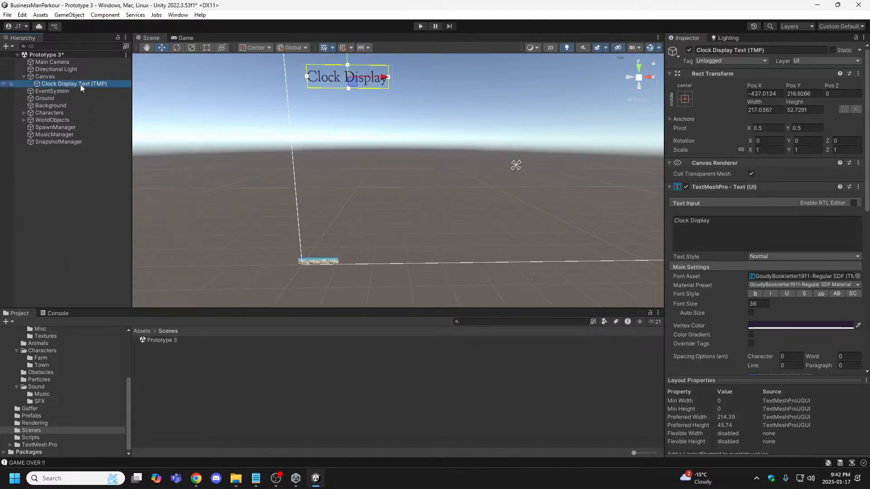
right_click(81, 84)
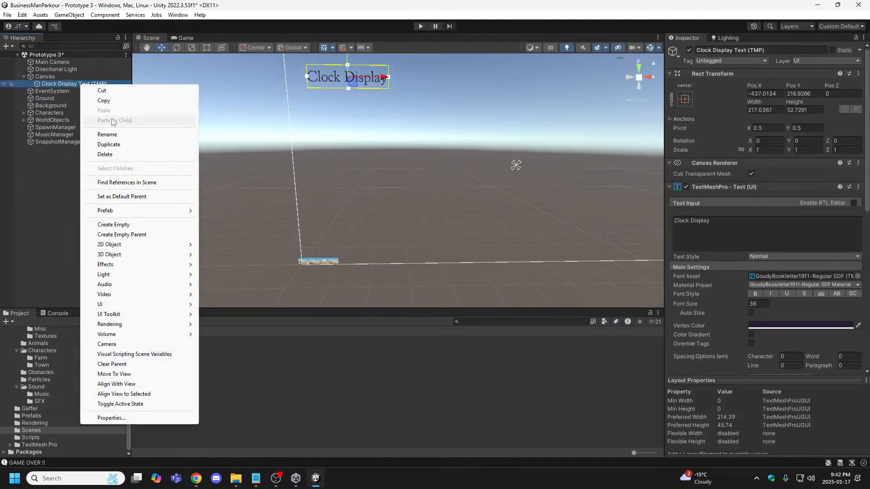
left_click(107, 134)
key("BackSpace")
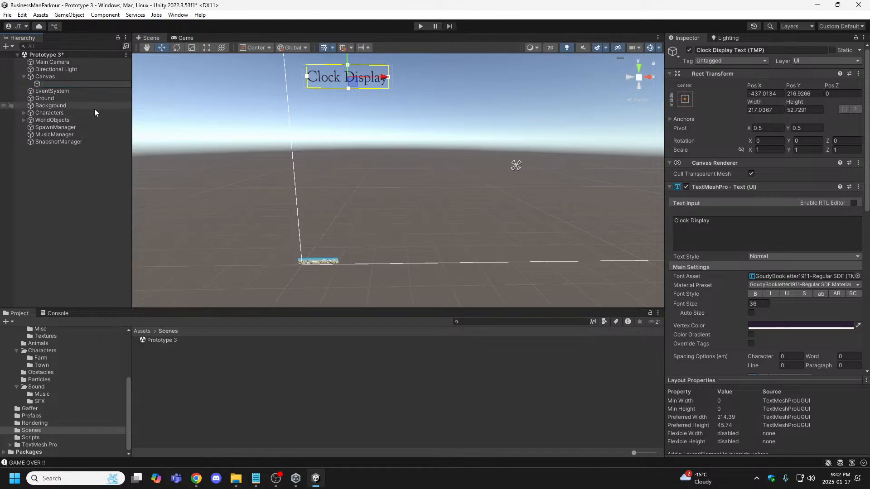
key("Escape")
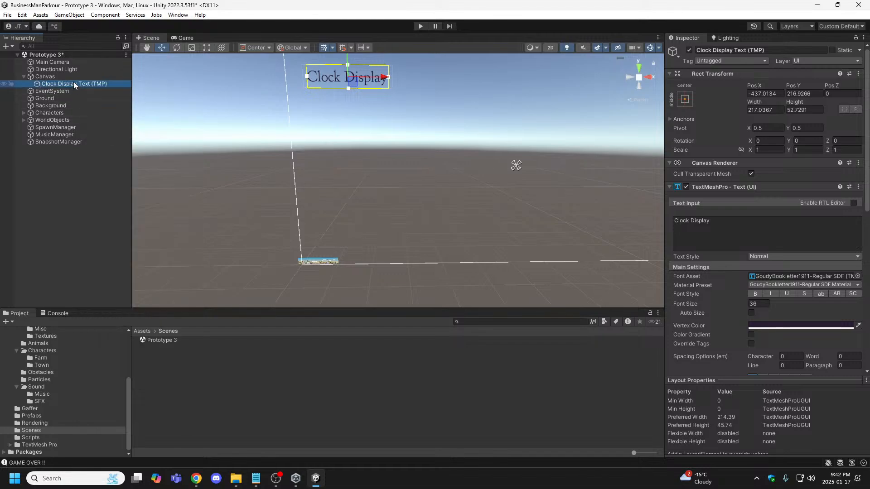
- Rename the Clock Display Text (TMP) object under the Canvas to ScoreKeeper Text (TMP), and select it
right_click(73, 82)
left_click(101, 133)
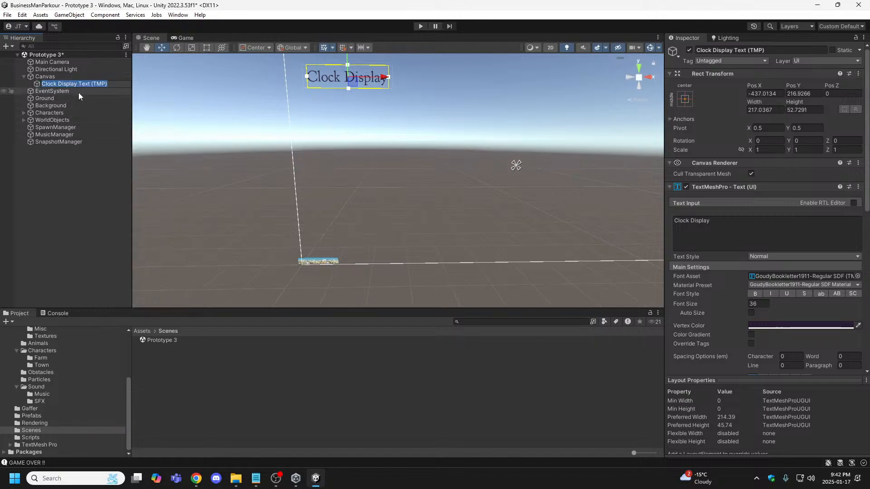
left_click(77, 83)
key("BackSpace")
key("BackSpace")
key("BackSpace")
key("BackSpace")
key("BackSpace")
key("BackSpace")
key("BackSpace")
key("BackSpace")
key("BackSpace")
key("BackSpace")
key("BackSpace")
key("BackSpace")
key("BackSpace")
key("BackSpace")
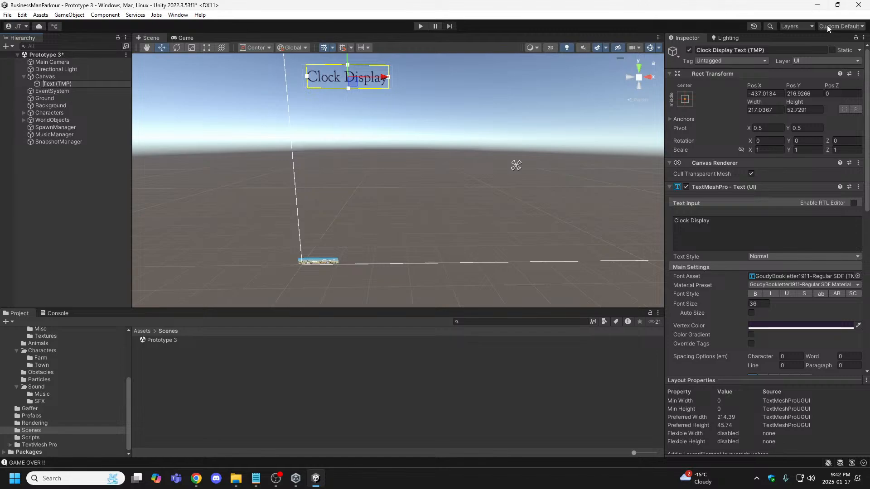
left_click(861, 27)
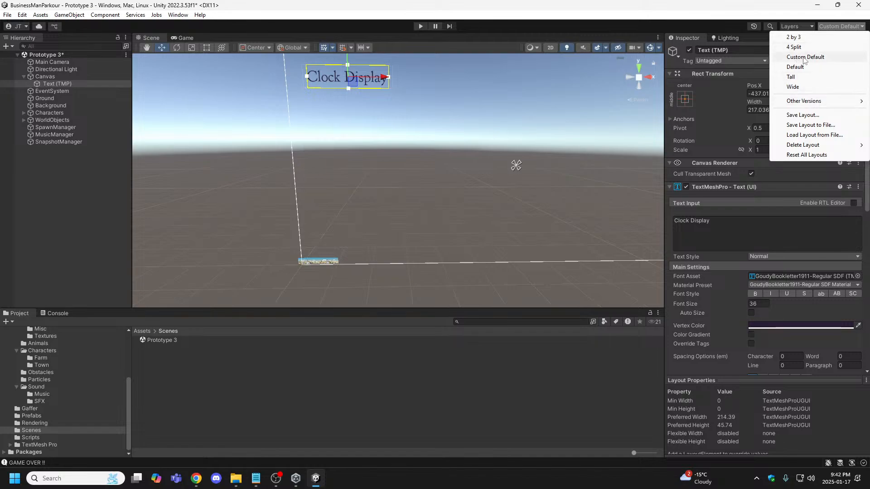
left_click(851, 28)
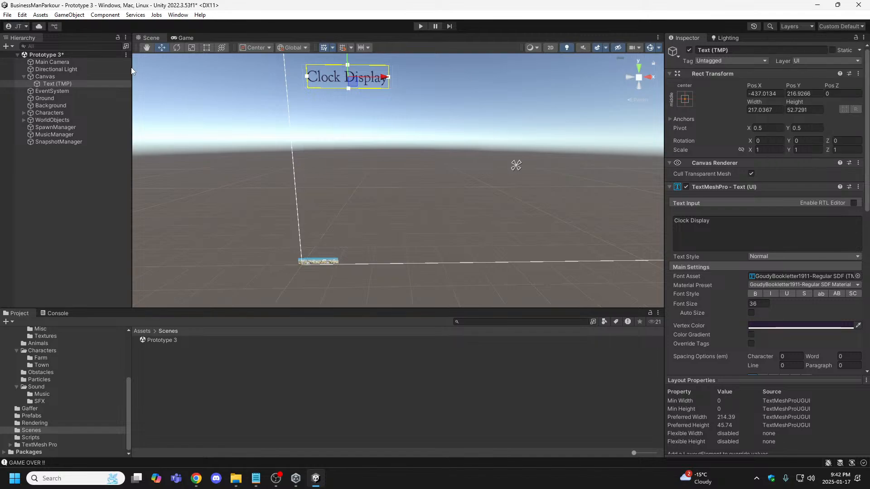
right_click(53, 84)
left_click(79, 133)
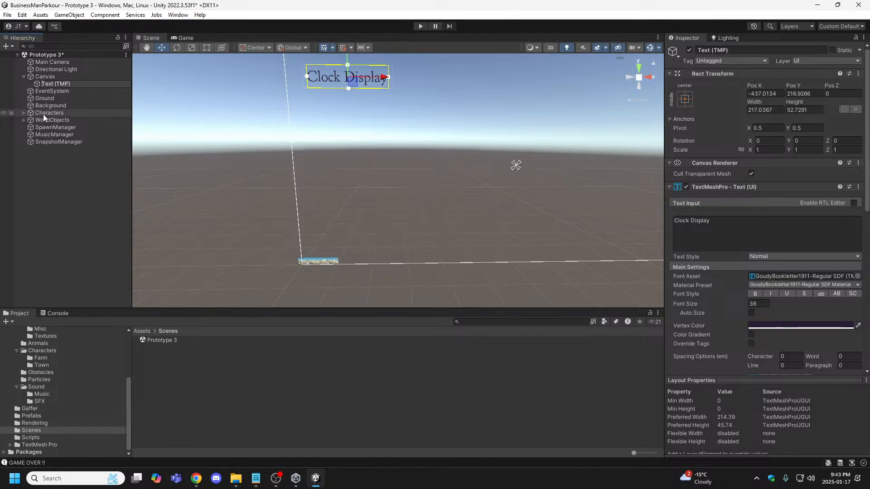
type("ScoreKeeper")
left_click(77, 166)
left_click(72, 84)
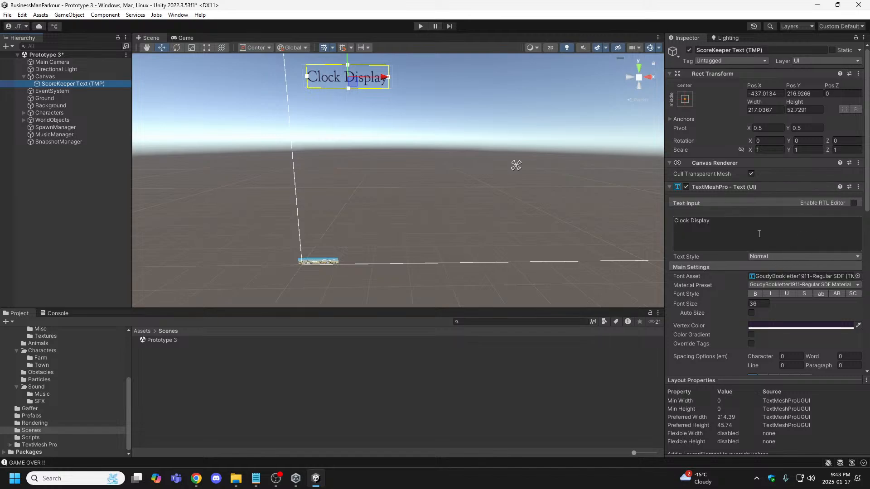
- Replace the TextMeshPro - Text (UI) component on ScoreKeeper Text (TMP) with a plain Text component
left_click(858, 187)
left_click(822, 208)
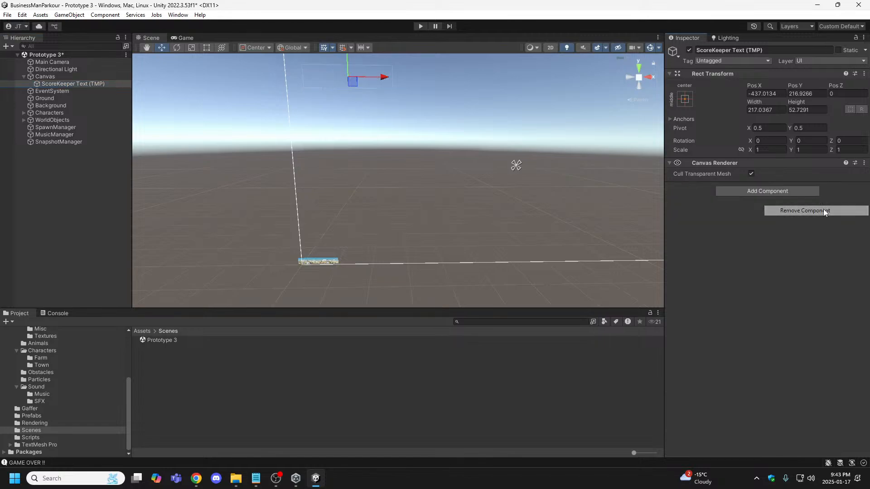
left_click(777, 192)
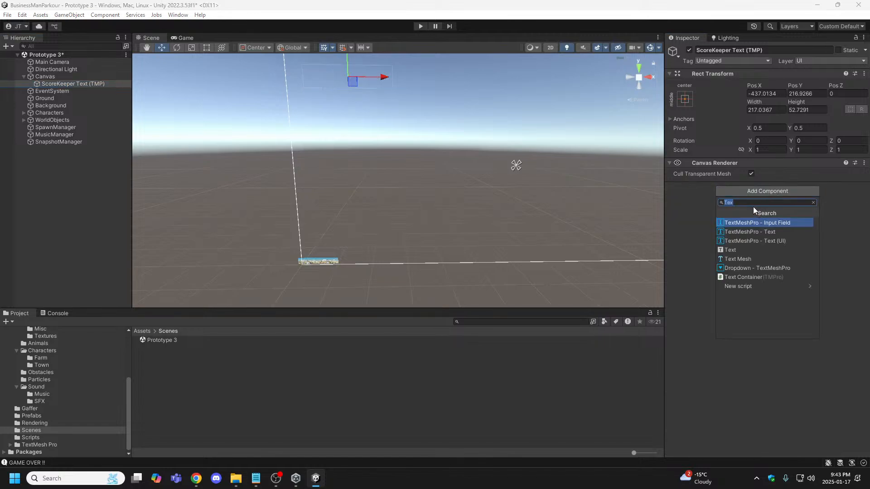
left_click(739, 250)
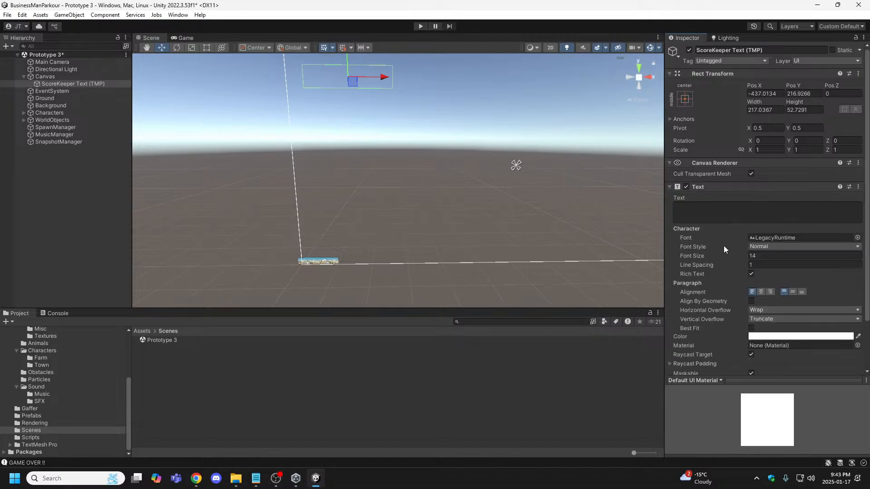
- Format the ScoreKeeper Text component with font size 36, middle vertical alignment, and the color RGB 42, 30, 54
type("36")
left_click(793, 336)
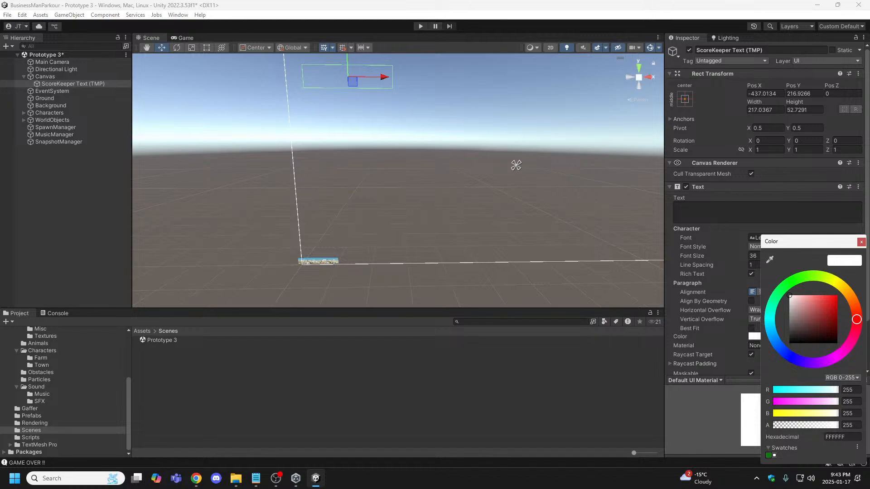
key("alt+Tab")
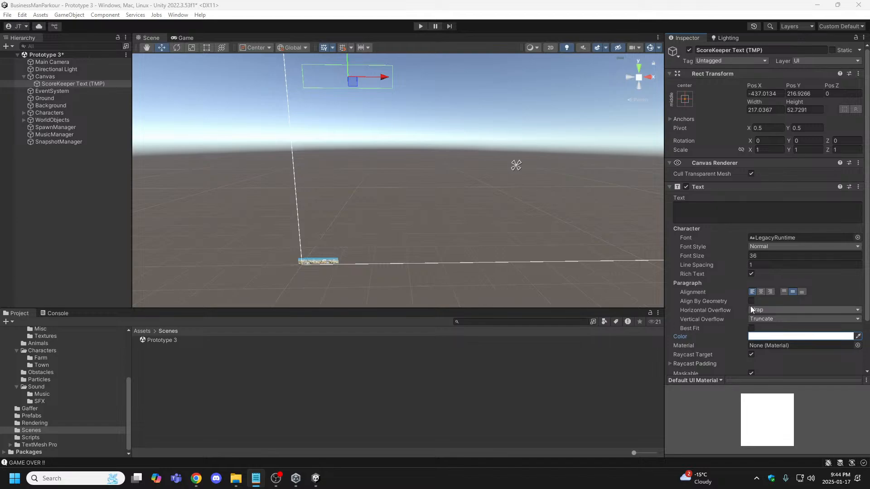
left_click(809, 336)
left_click(851, 390)
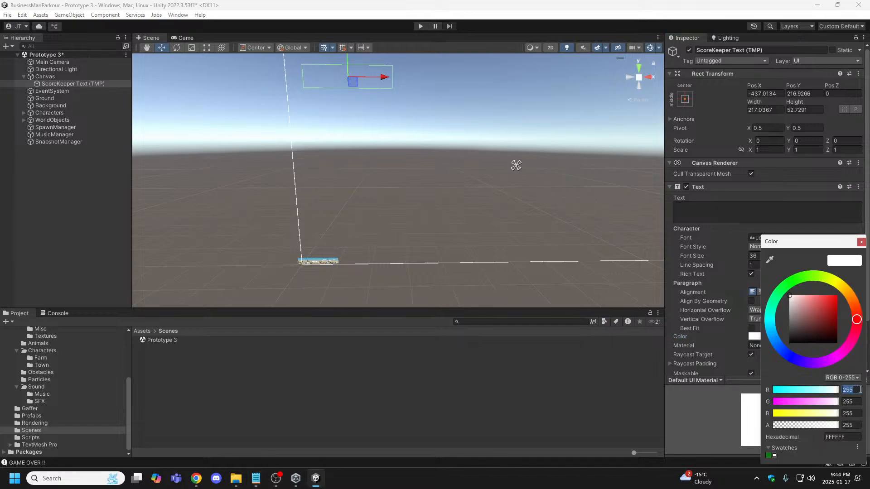
type("42")
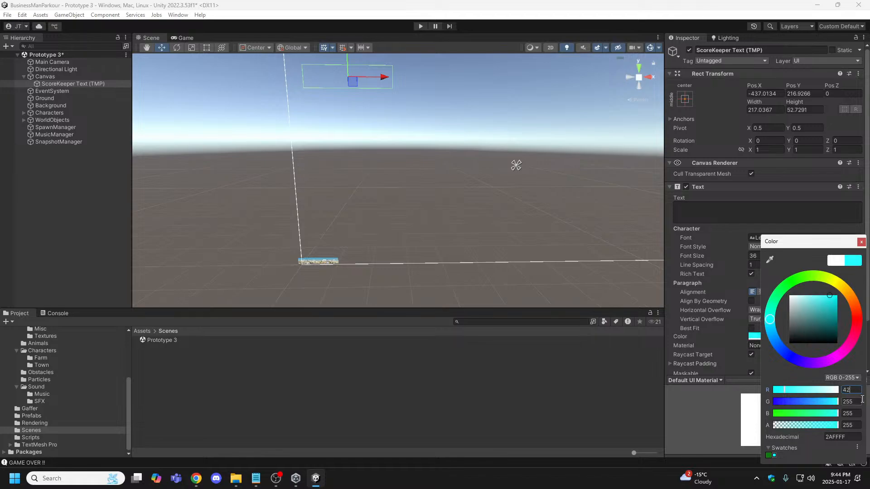
left_click(861, 402)
type("30")
left_click(860, 413)
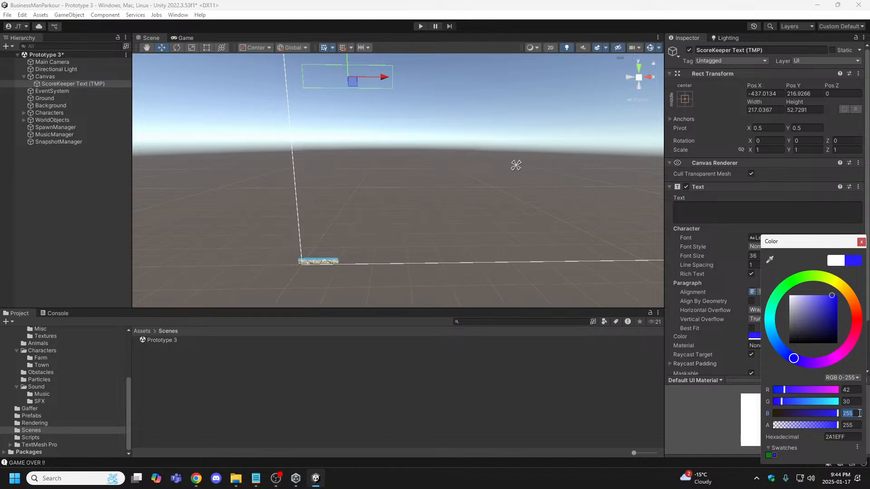
type("54")
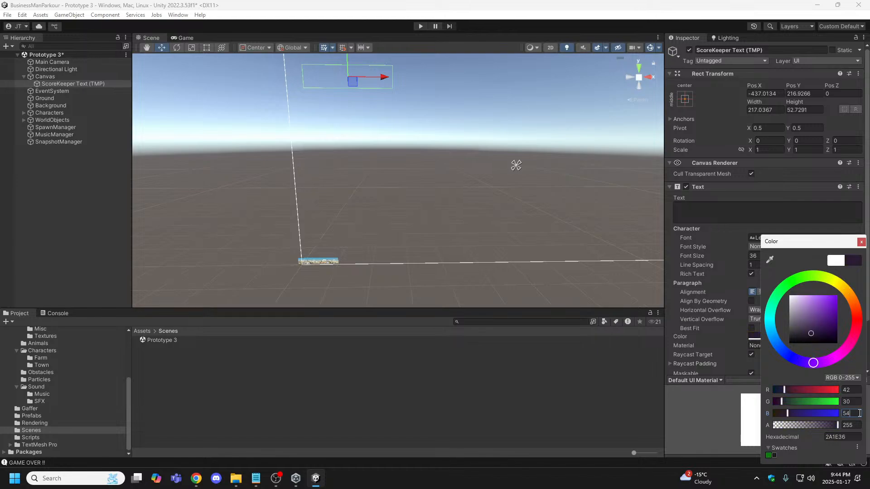
left_click(861, 242)
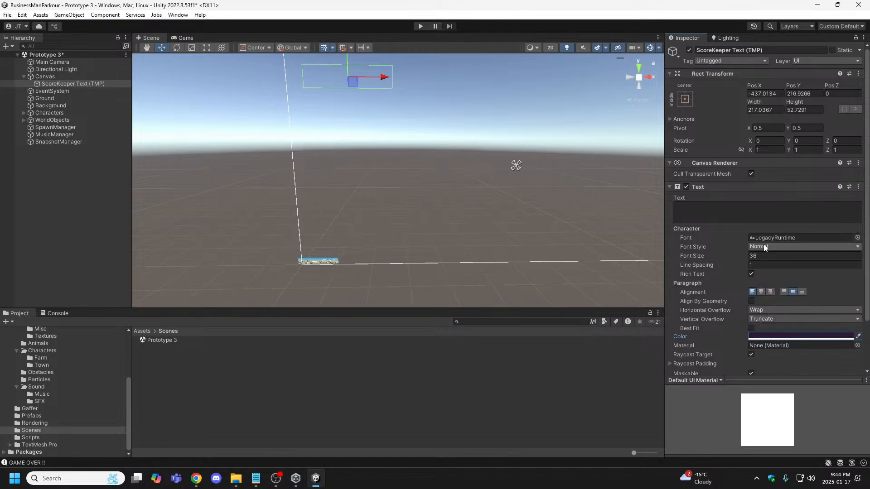
- Play-test the scene, making the character jump over obstacles, and stop playback
left_click(420, 27)
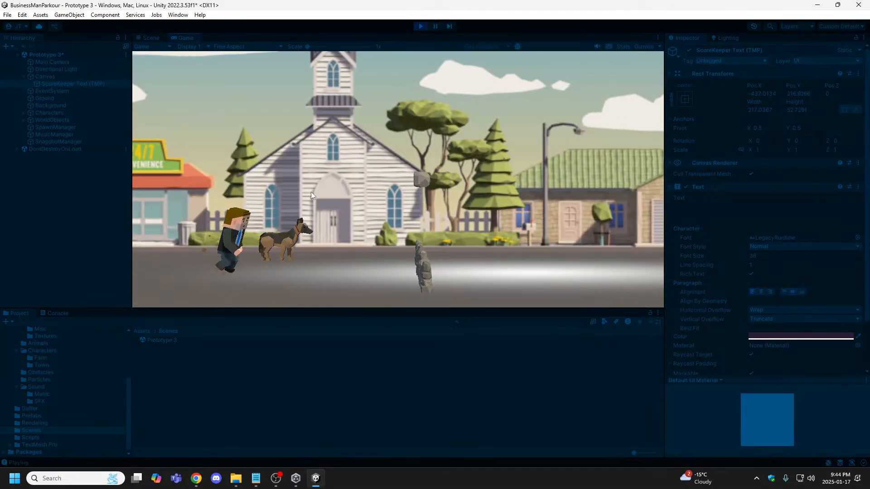
key("space")
key("space")
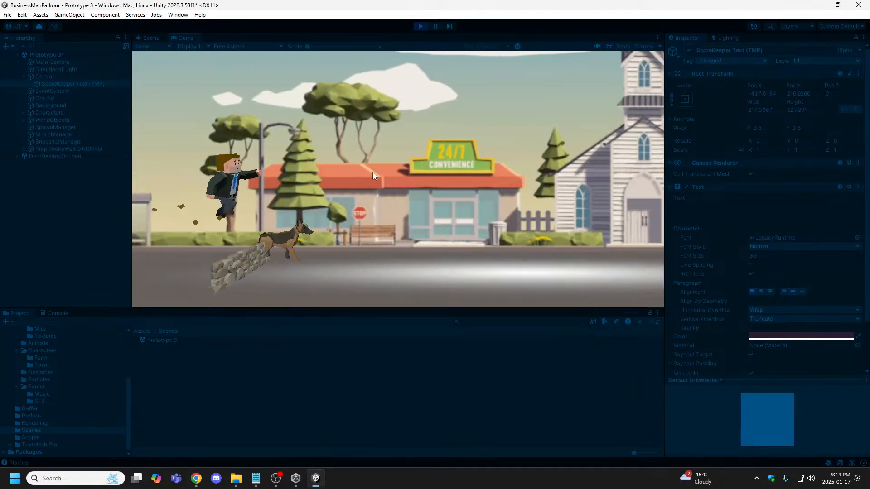
left_click(422, 28)
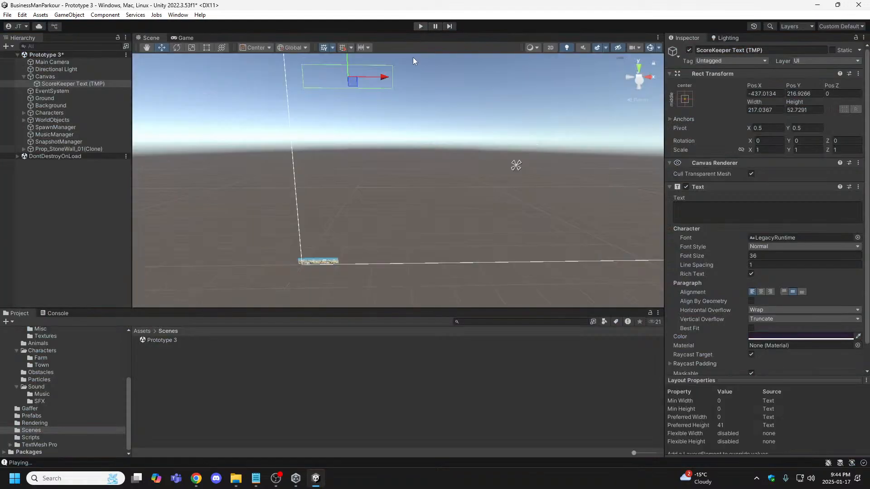
- Enter "Score: 0" as the displayed text of the ScoreKeeper Text component
right_click_drag(356, 103, 362, 92)
left_click(741, 212)
type("Score")
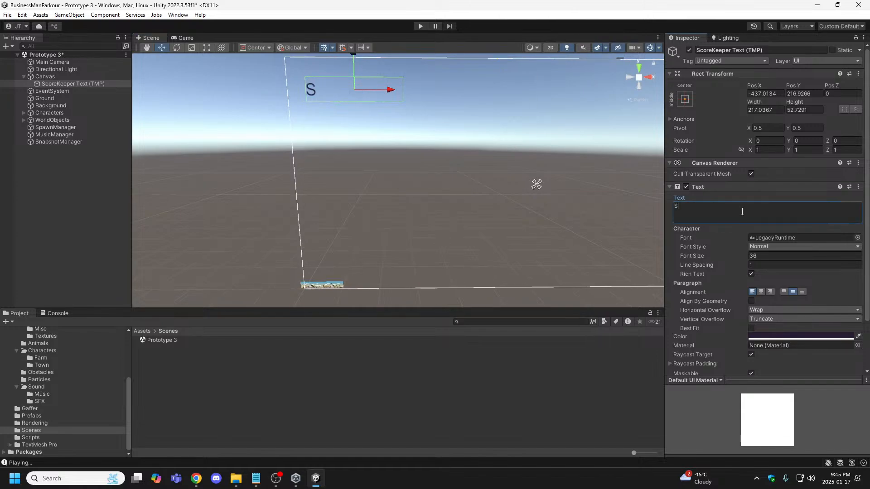
type(": 0")
- Play-test the scene to check the score display, and set the score text's font to GoudyBookletter1911-Regular
left_click(416, 25)
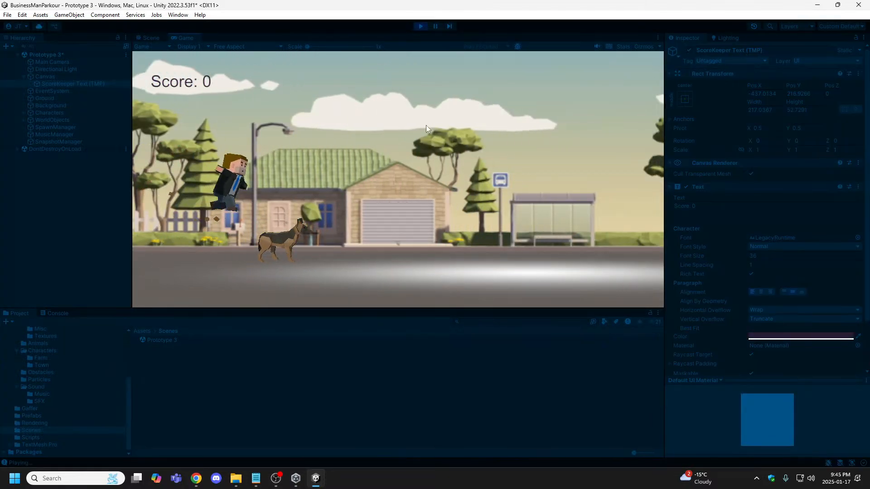
left_click(420, 26)
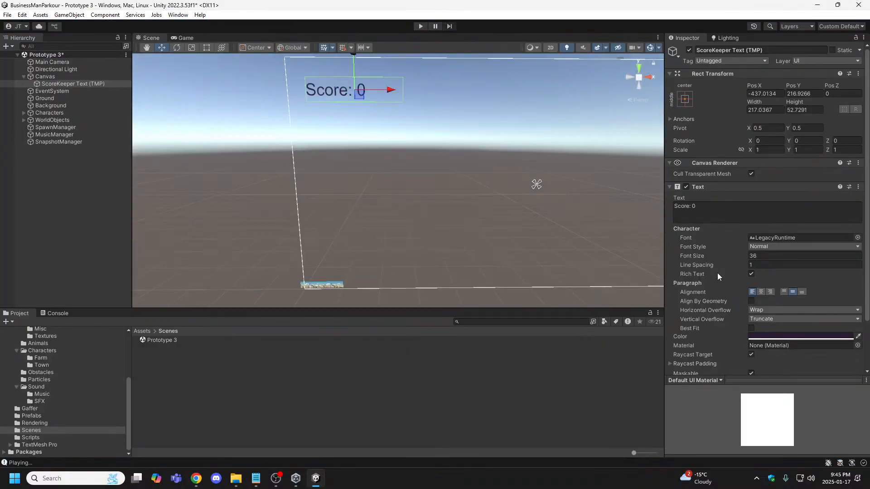
left_click(857, 237)
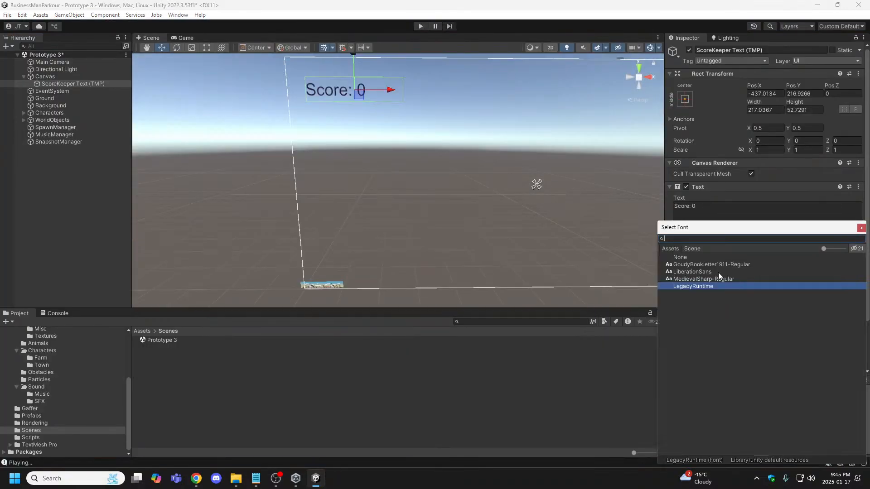
double_click(700, 265)
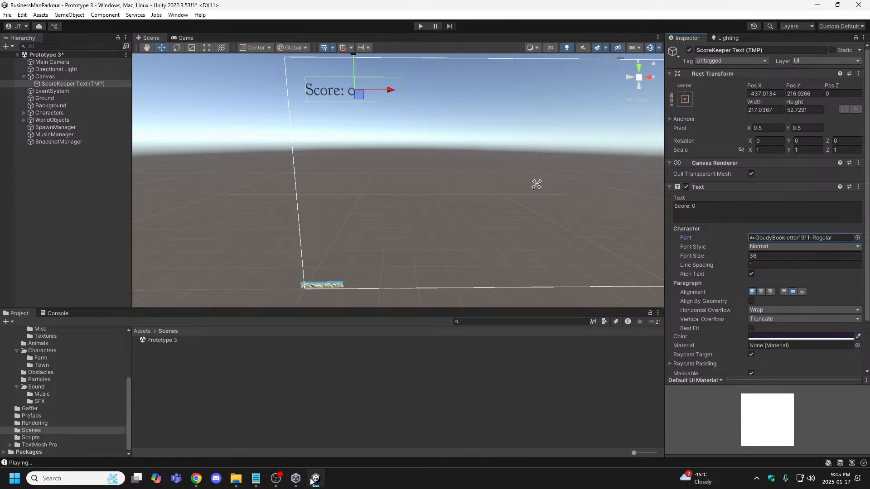
- Bring up Unity Hub and close its window, and save the Prototype 3 scene
left_click(296, 478)
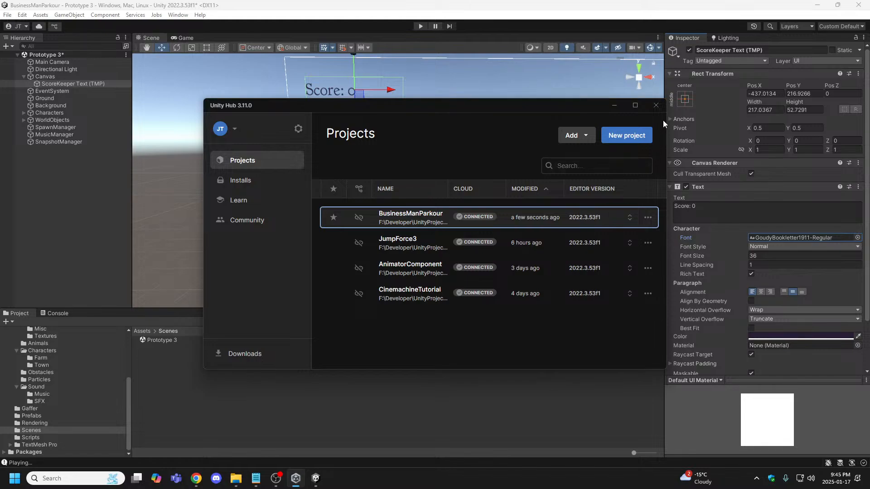
left_click(655, 105)
mouse_move(299, 483)
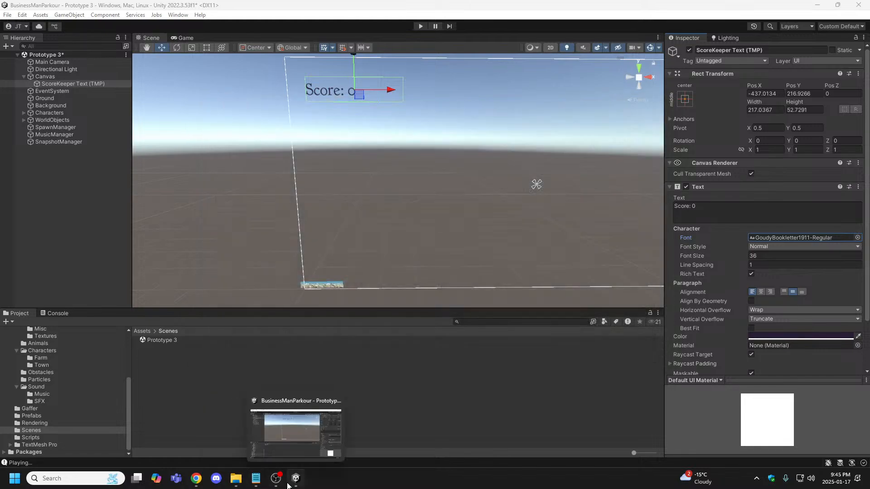
left_click(442, 10)
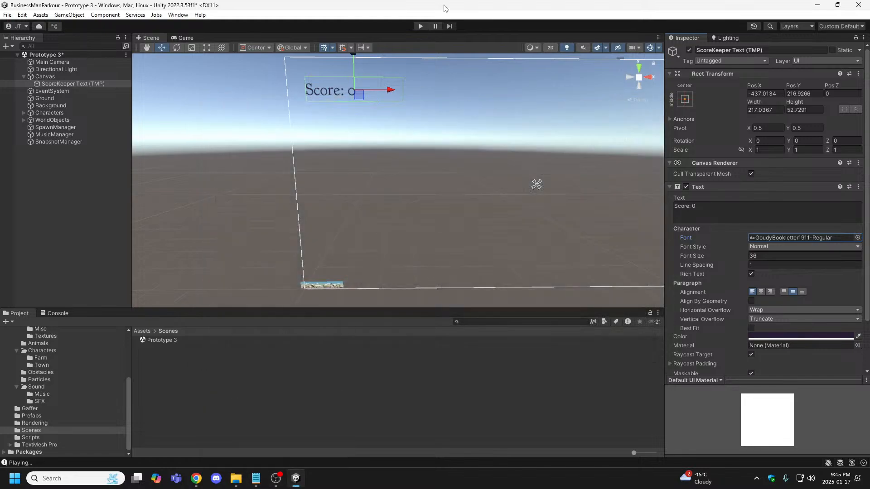
key("ctrl+s")
mouse_move(279, 480)
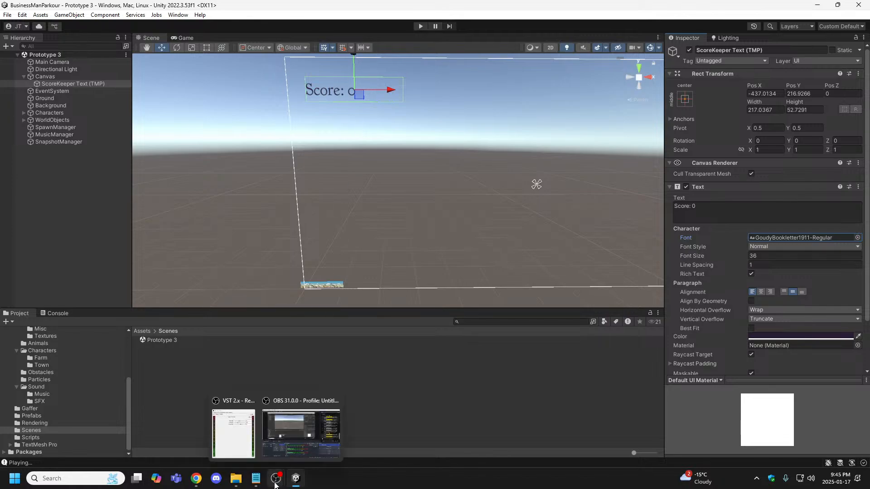
left_click(274, 484)
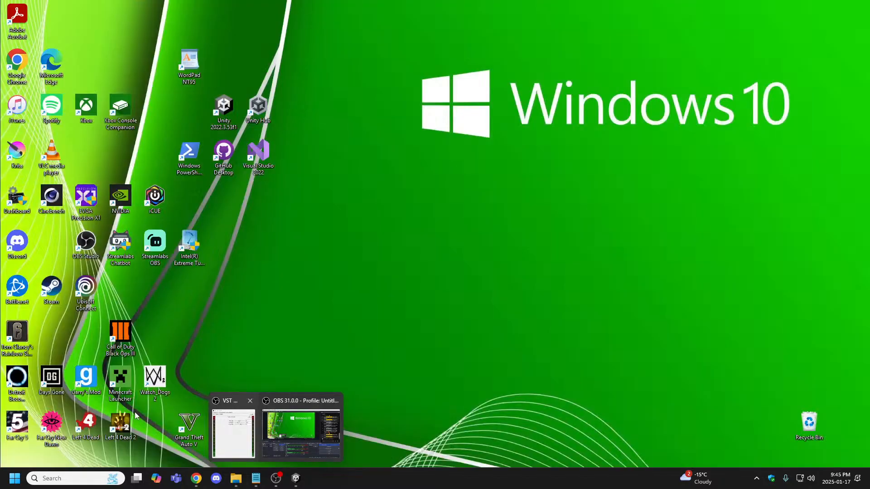
left_click(553, 393)
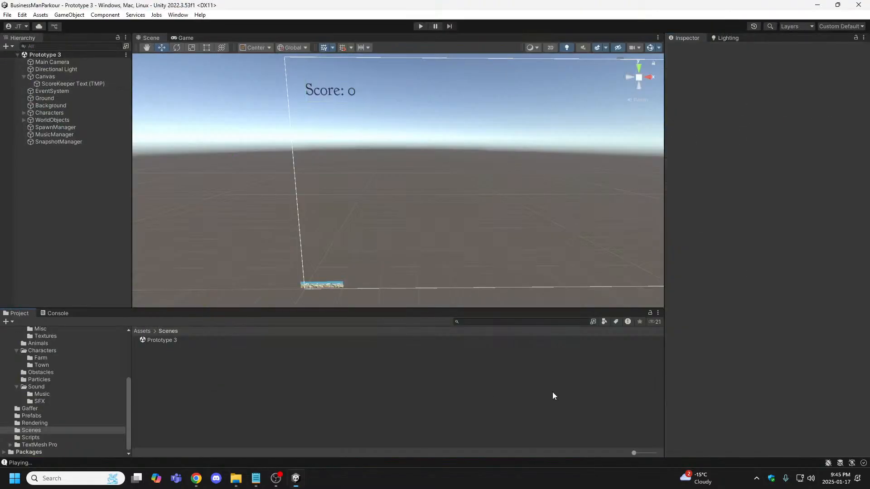
left_click(302, 481)
left_click(295, 479)
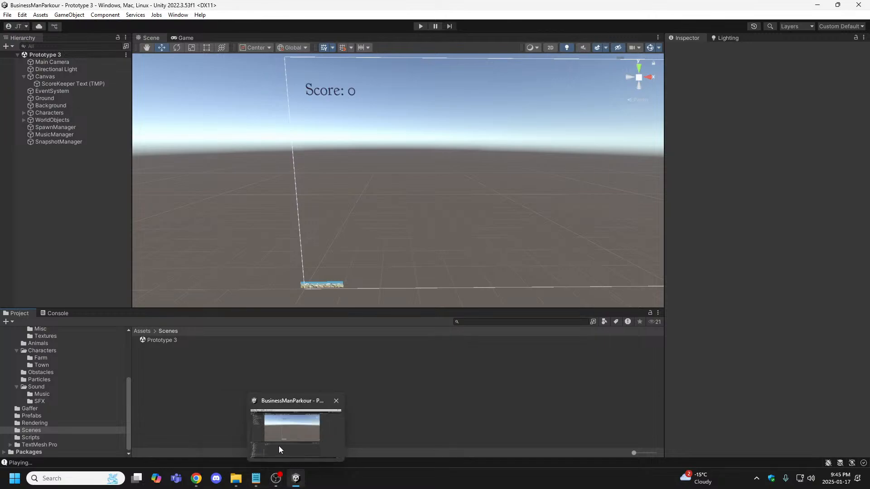
- Open the PlayerController script from the Scripts folder in Visual Studio and view the ScoreManager.cs code
left_click(299, 479)
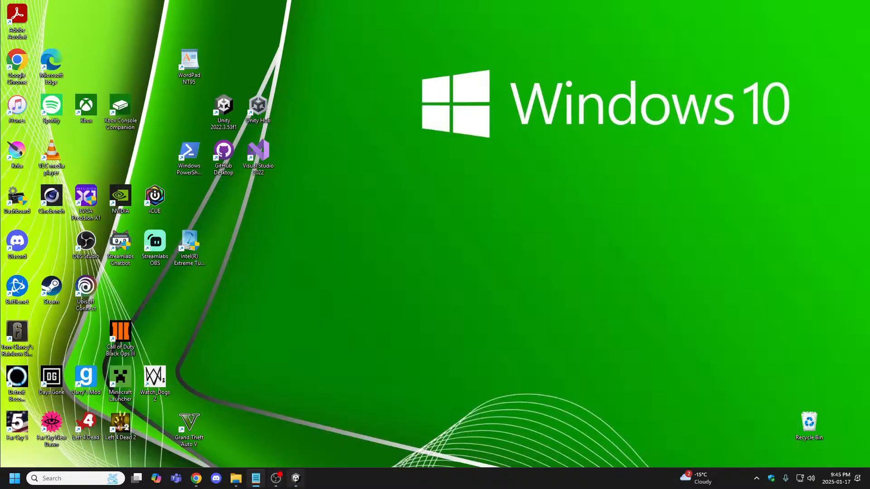
left_click(296, 479)
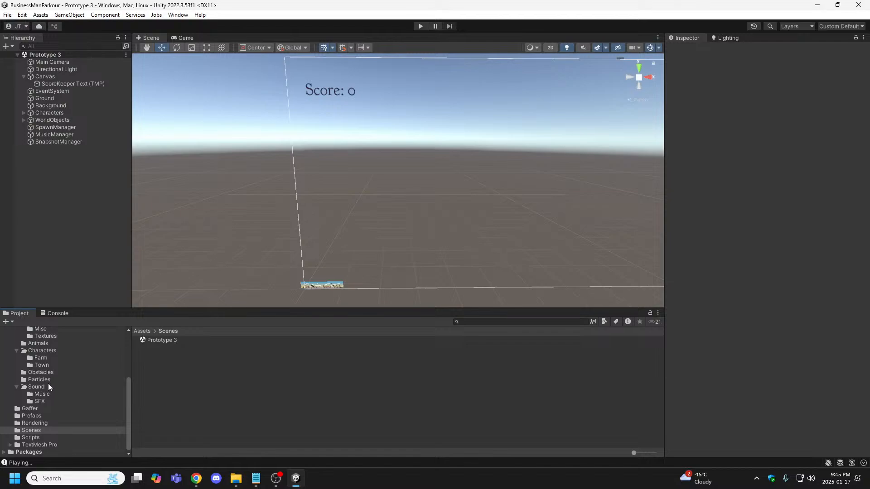
left_click(38, 437)
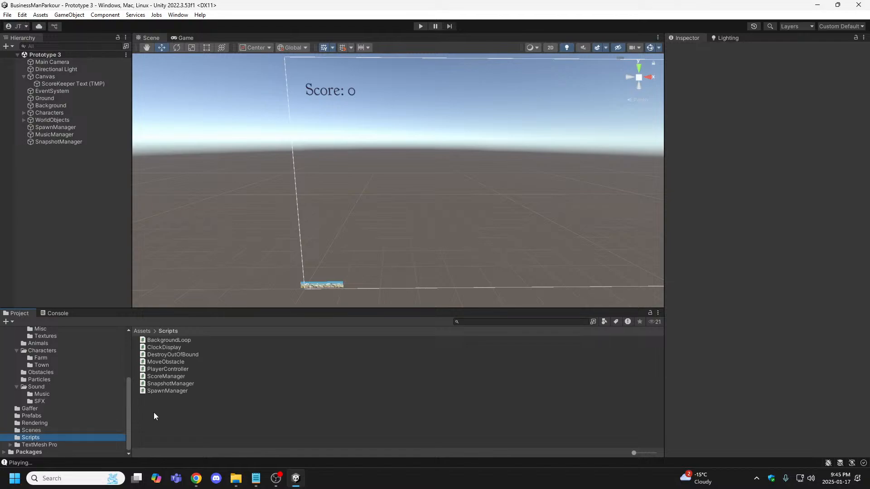
double_click(157, 369)
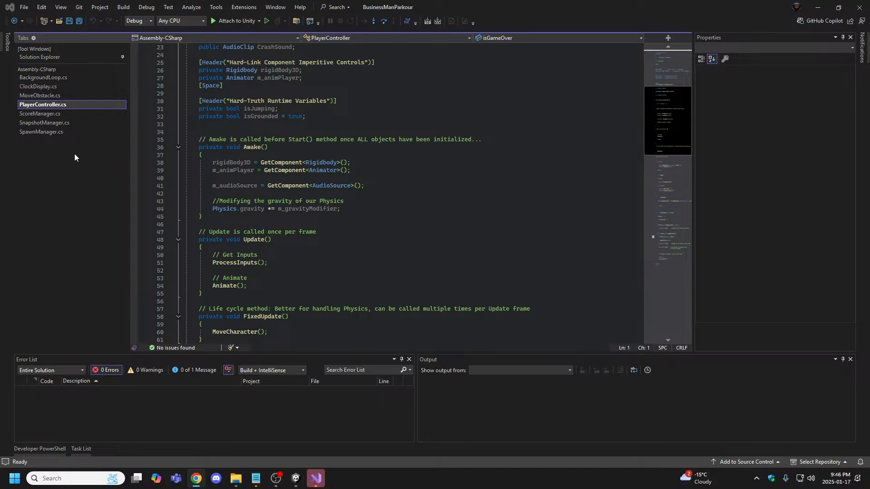
left_click(33, 114)
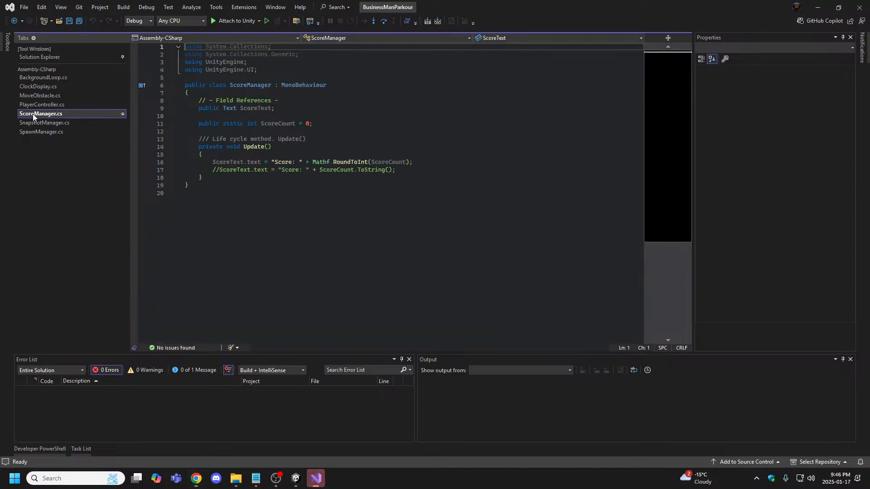
- Back in Unity, attach the ScoreManager script to the Canvas and assign ScoreKeeper Text (TMP) as its Score Text
left_click(296, 480)
left_click(309, 485)
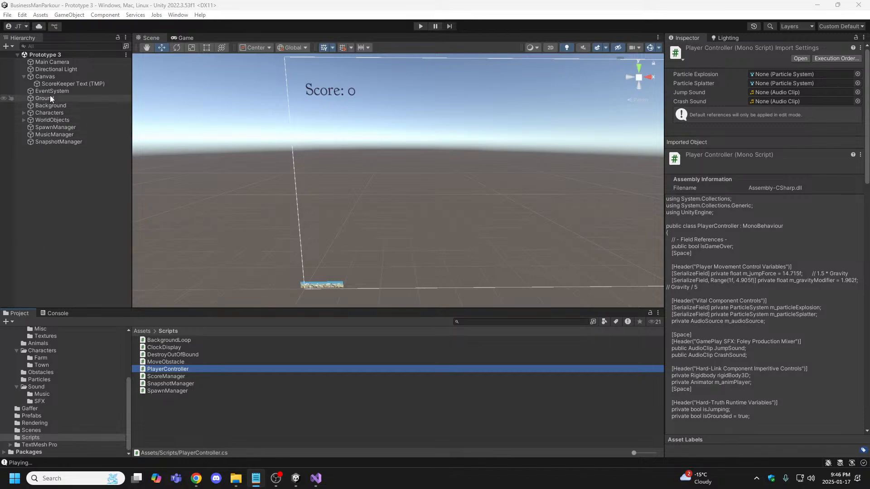
left_click(61, 84)
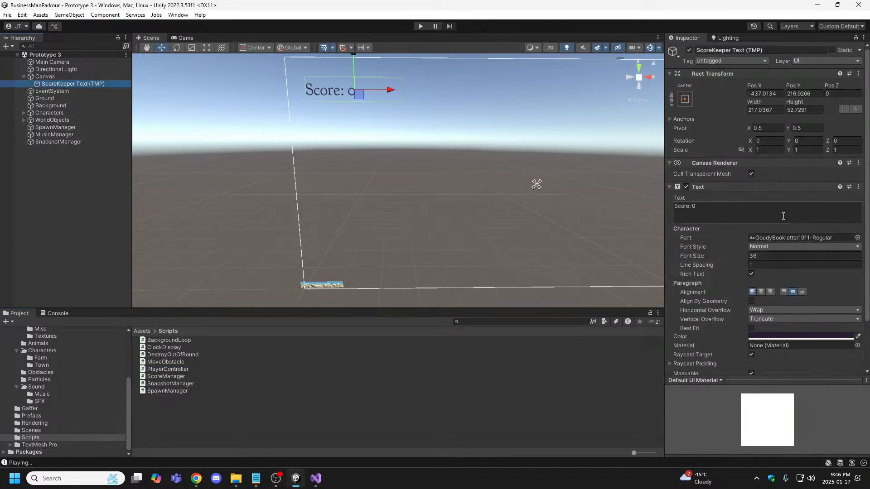
left_click(669, 187)
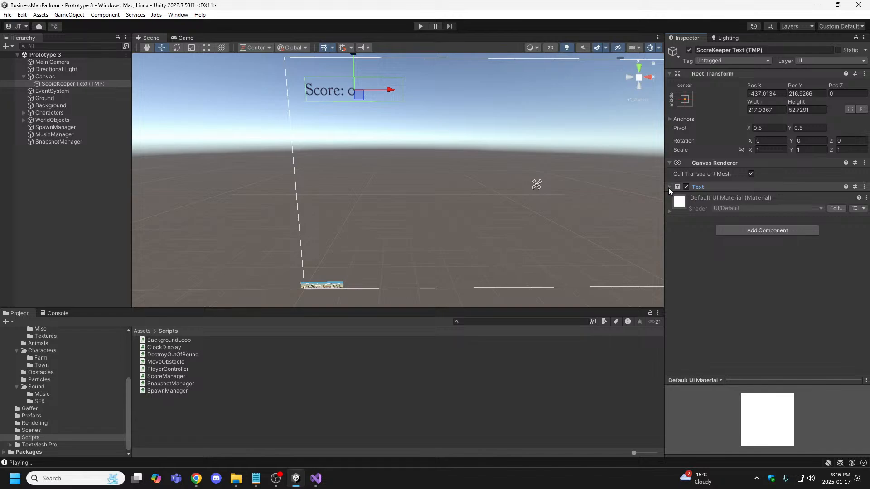
left_click(52, 76)
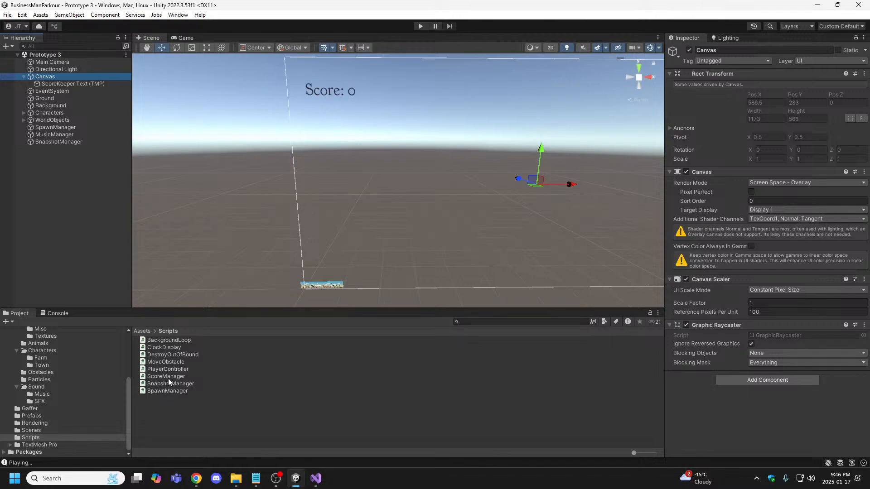
left_click_drag(168, 379, 754, 422)
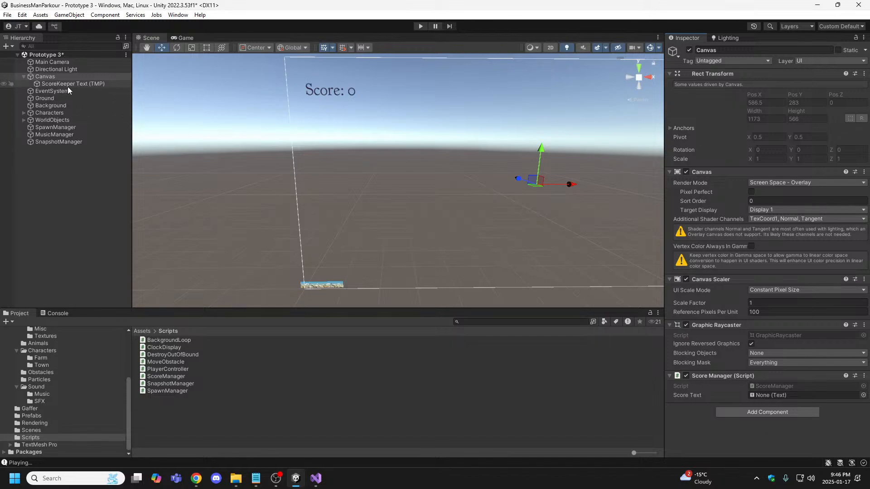
left_click_drag(67, 83, 765, 395)
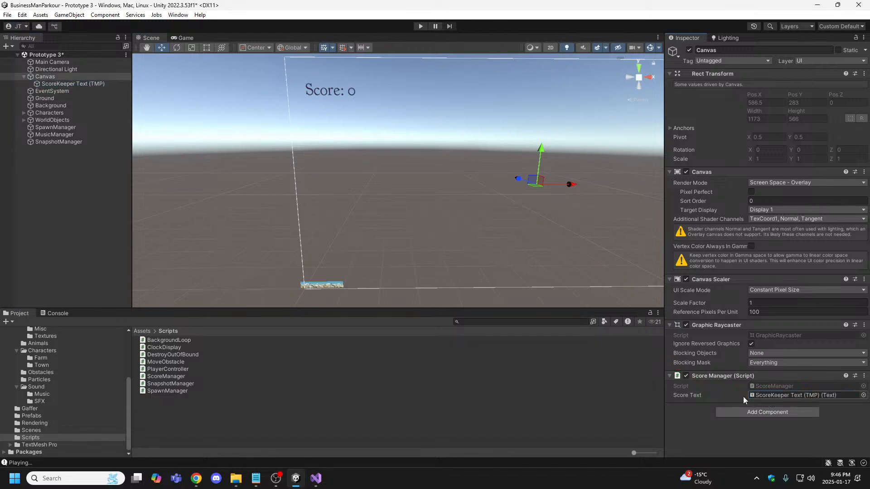
- Check the ScoreManager code in Visual Studio, then return to Unity and save the Prototype 3 scene
mouse_move(317, 479)
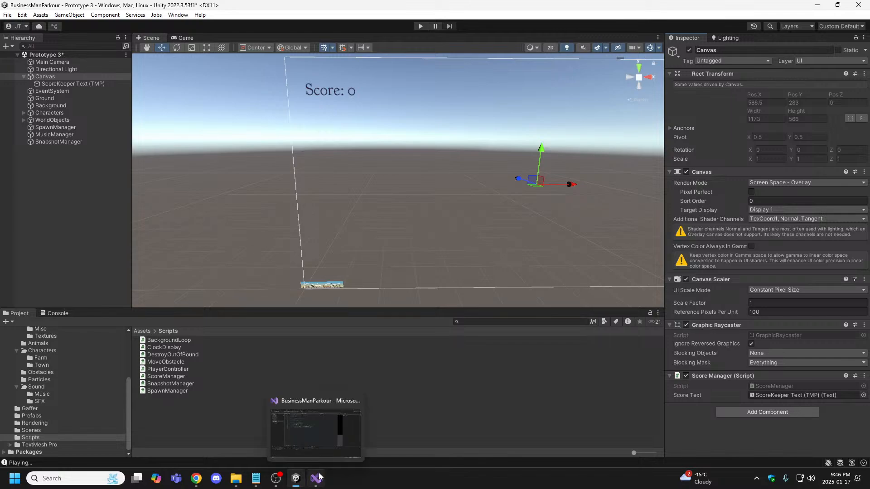
left_click(318, 479)
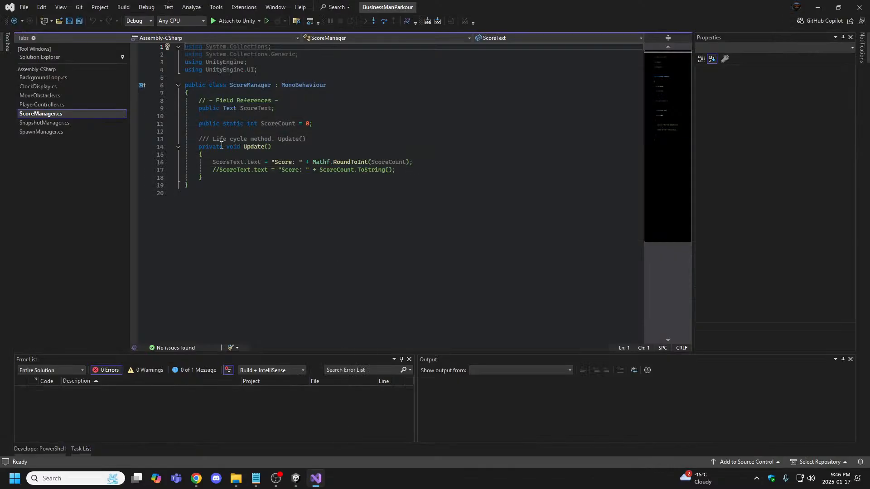
left_click(296, 478)
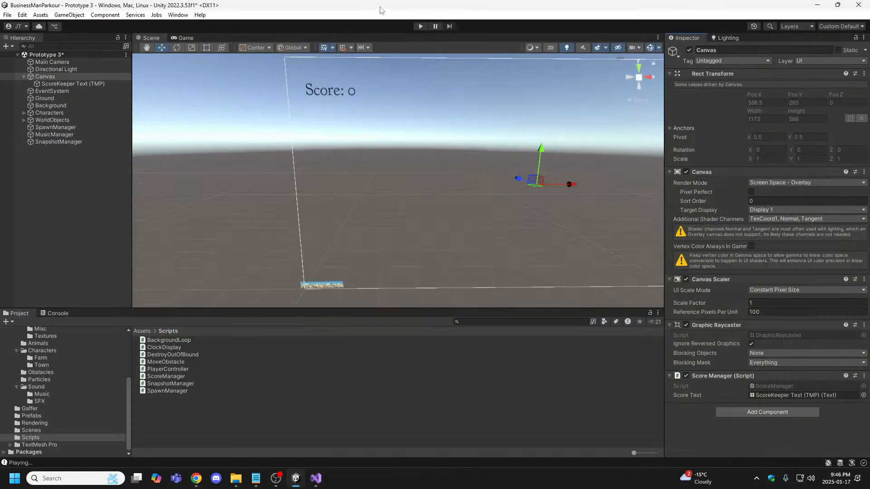
key("ctrl+s")
- Play-test the scene with a character jump, stop playback, and review the ScoreManager code in Visual Studio
left_click(421, 26)
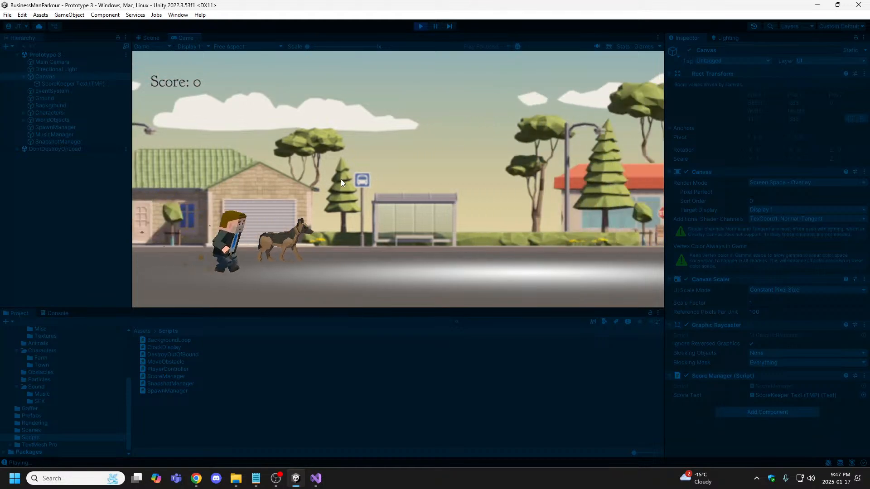
key("space")
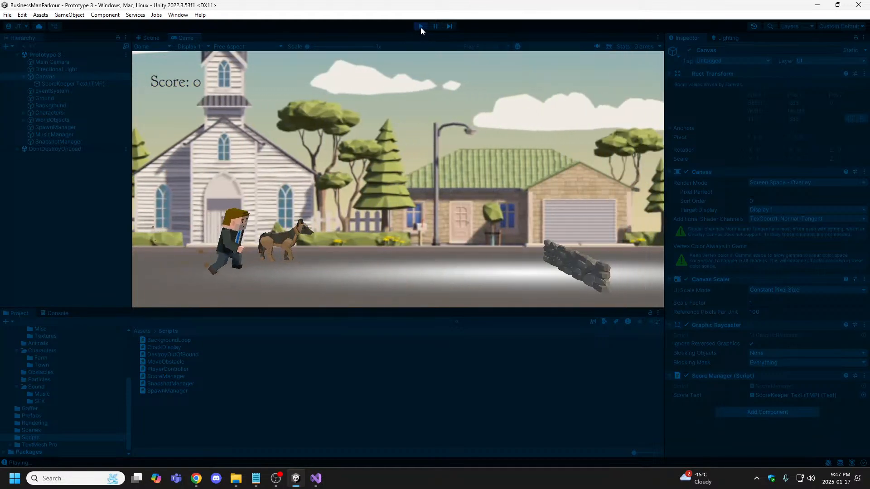
left_click(420, 26)
mouse_move(316, 478)
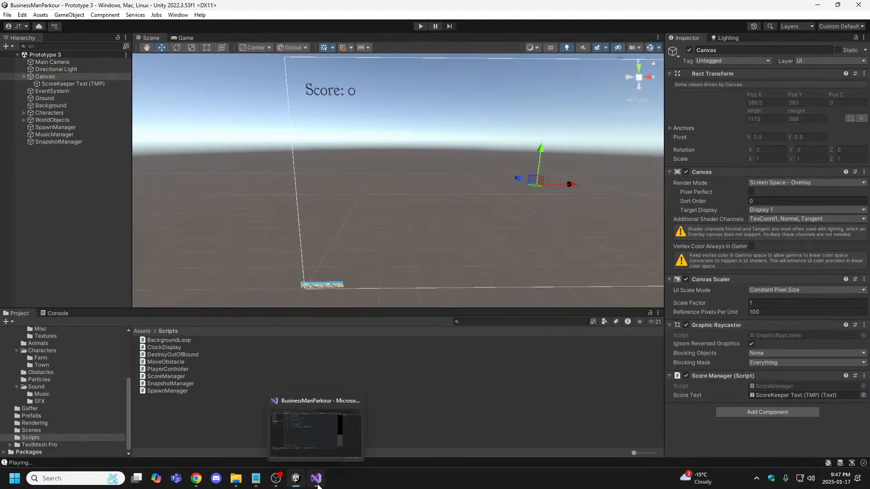
left_click(328, 393)
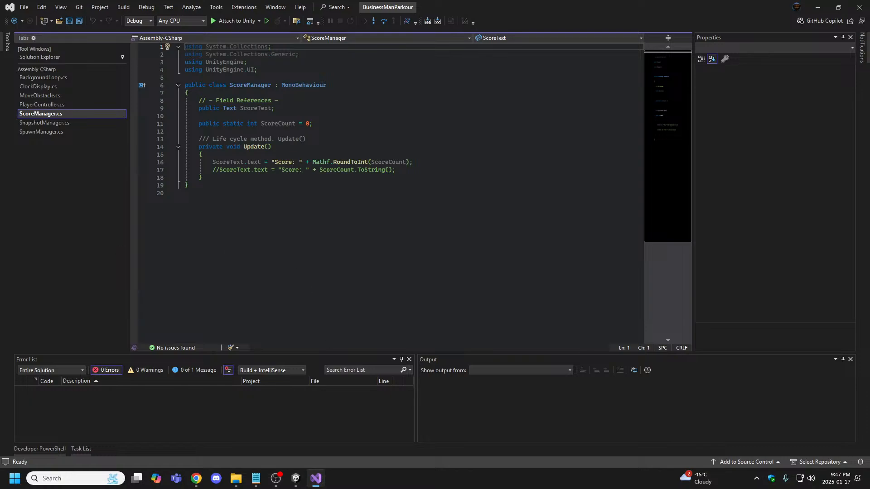
left_click(295, 480)
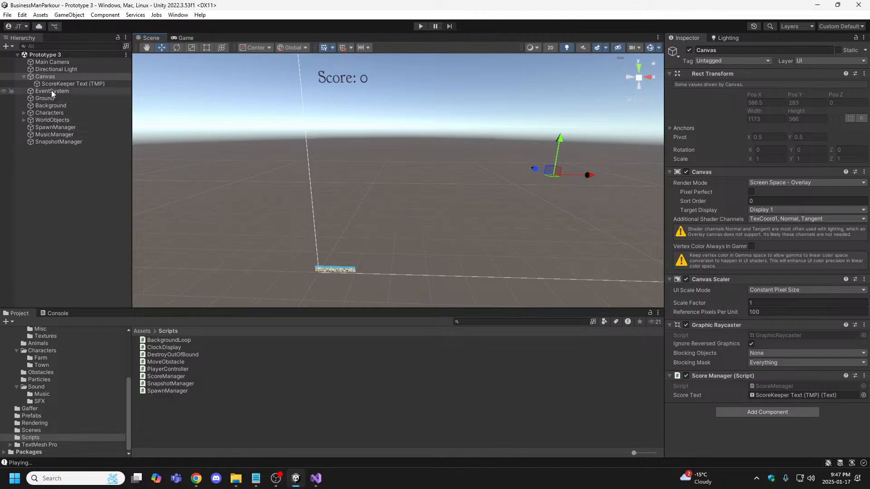
- Inspect the settings of the Prob_Rock_Boulder_01 object in the scene and of its prefab in the Prefabs folder
left_click(24, 113)
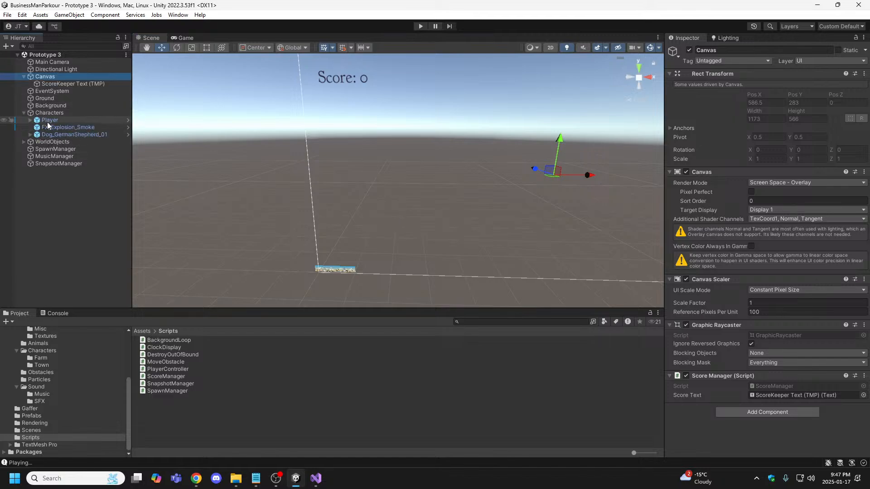
left_click(48, 122)
double_click(48, 122)
right_click_drag(297, 248, 421, 189)
key("w")
left_click(395, 153)
left_click(400, 155)
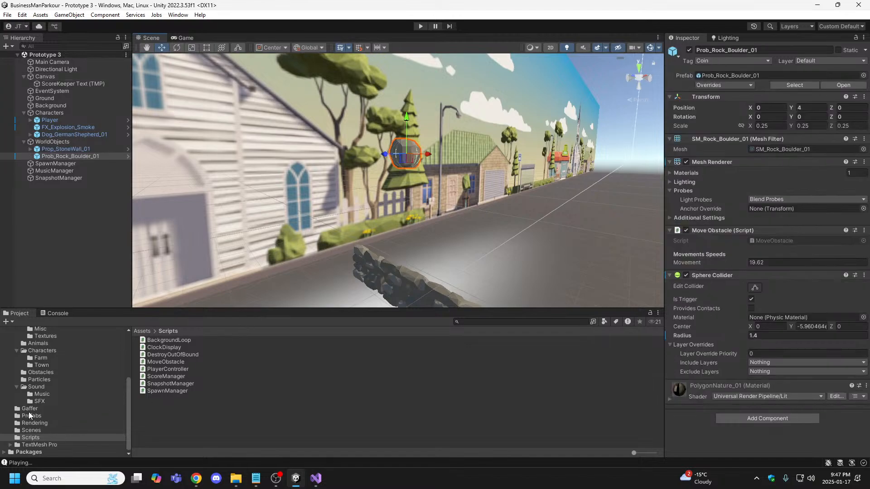
left_click(29, 415)
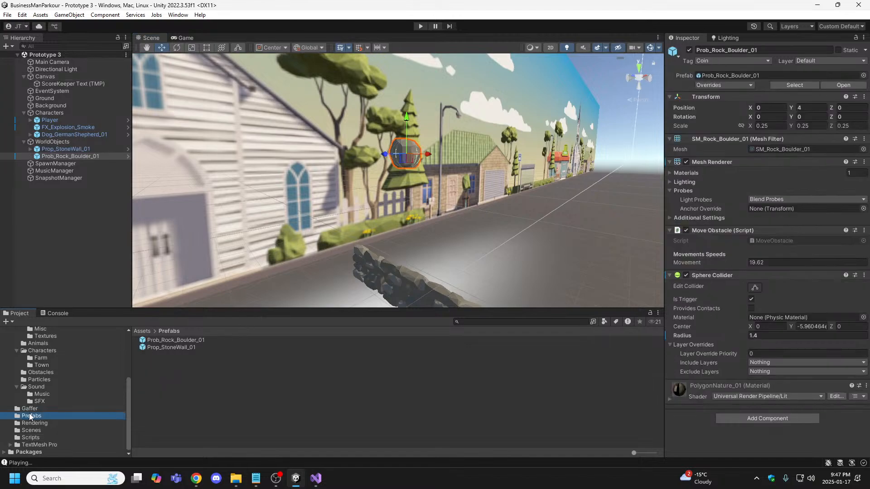
left_click(172, 341)
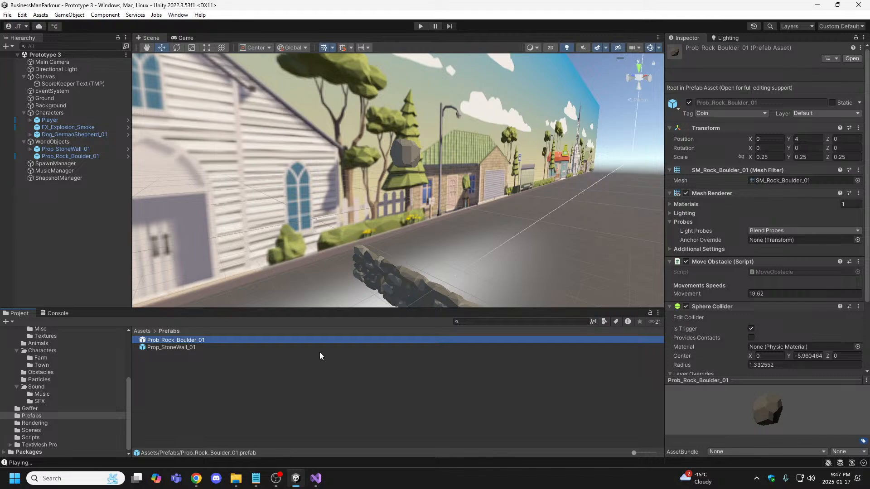
right_click_drag(407, 290, 361, 261)
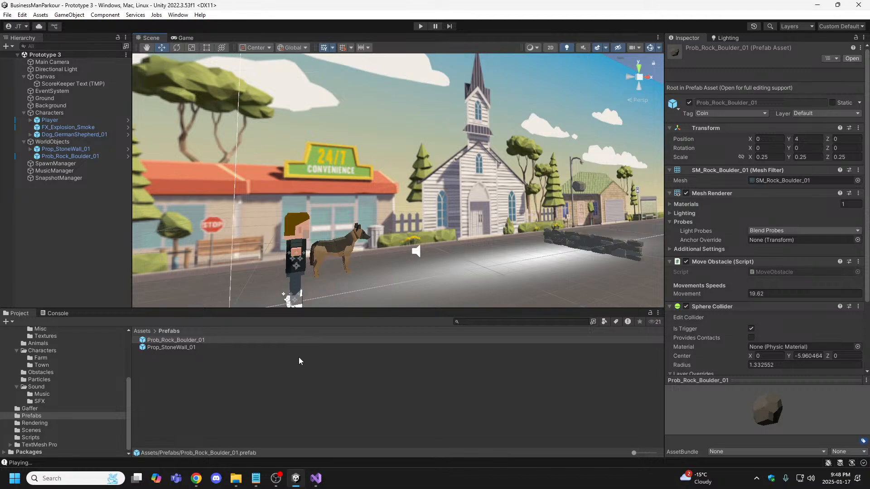
right_click_drag(422, 259, 315, 267)
key("d")
key("w")
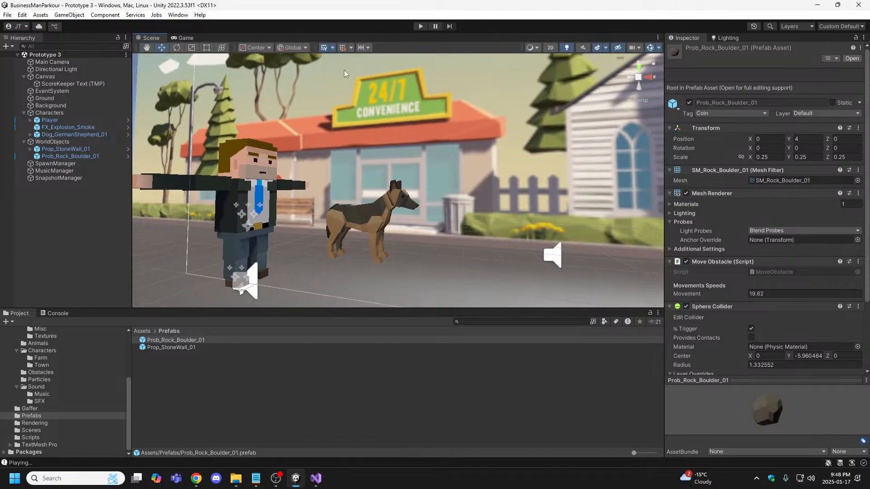